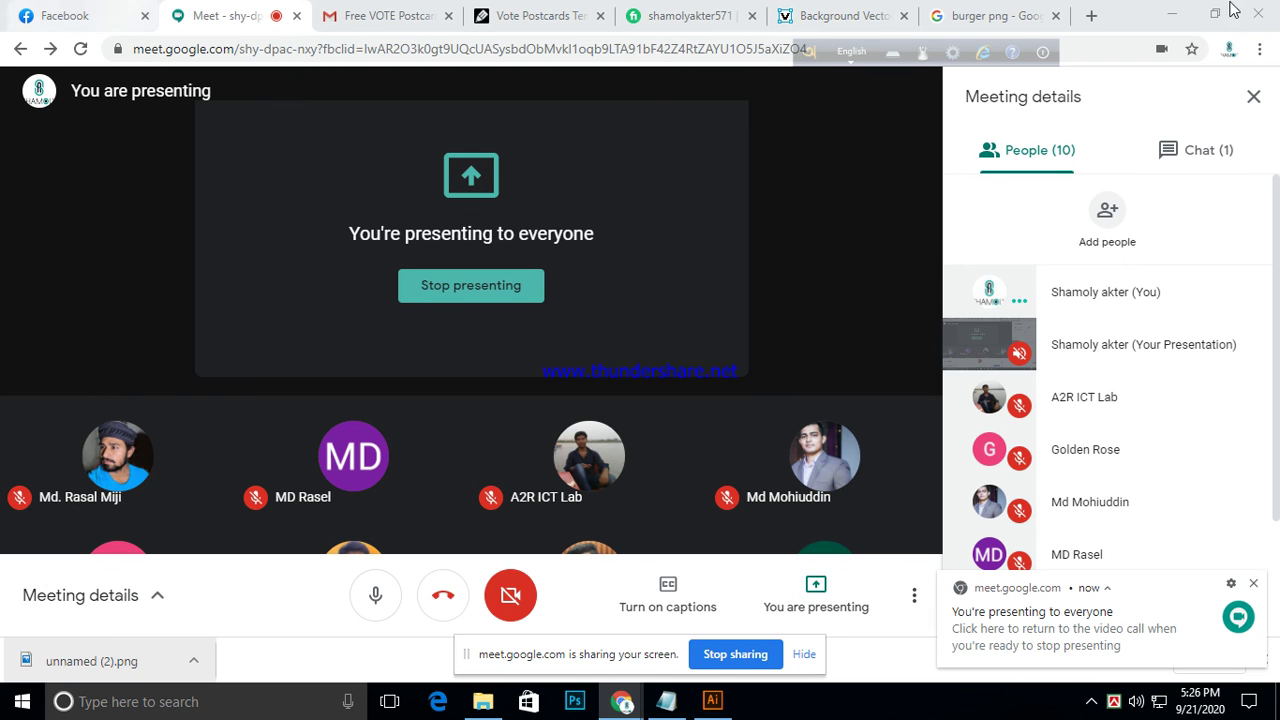
- Switch to Facebook and review the palm tree and logo designs posted in the group chat, including the chat's latest messages
left_click(60, 16)
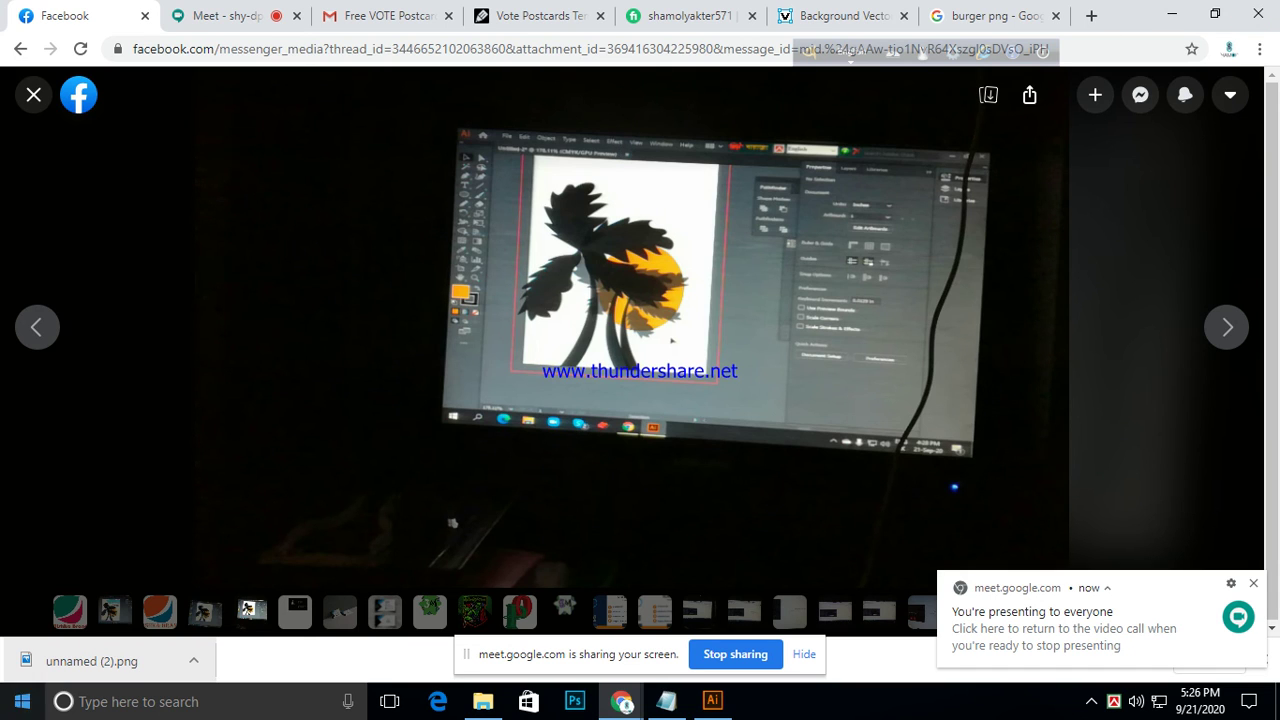
left_click(37, 329)
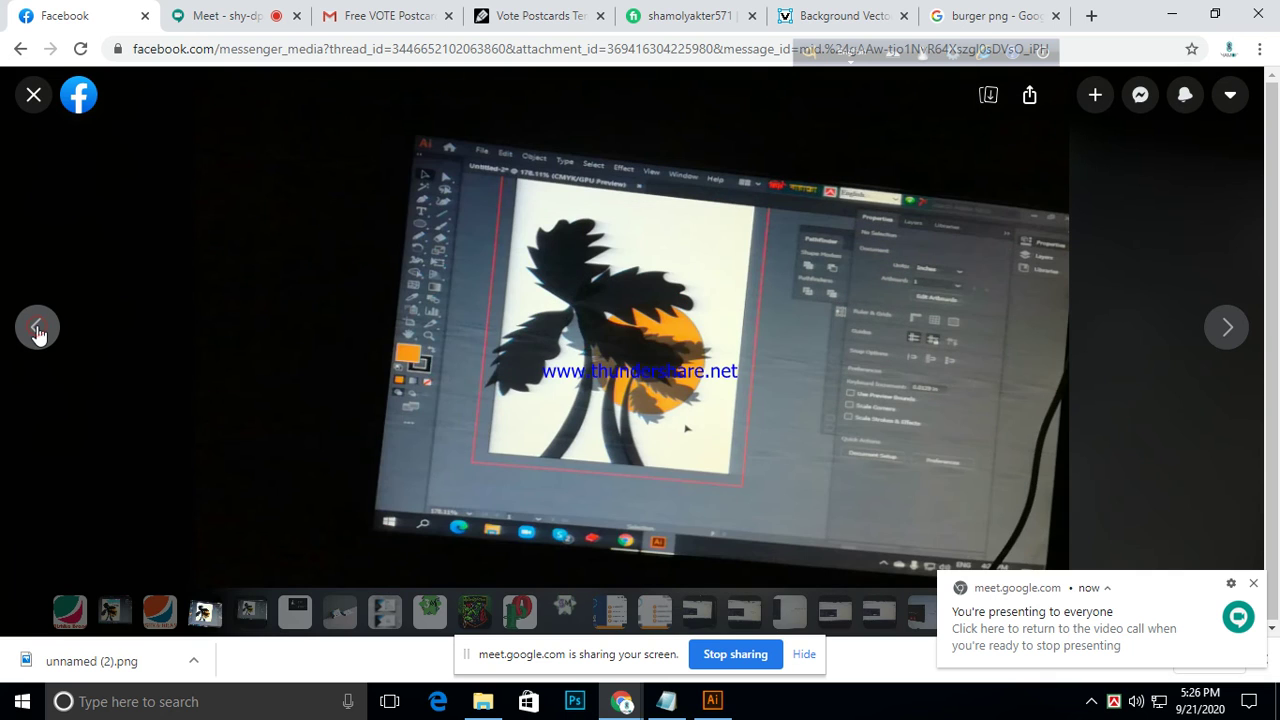
left_click(38, 333)
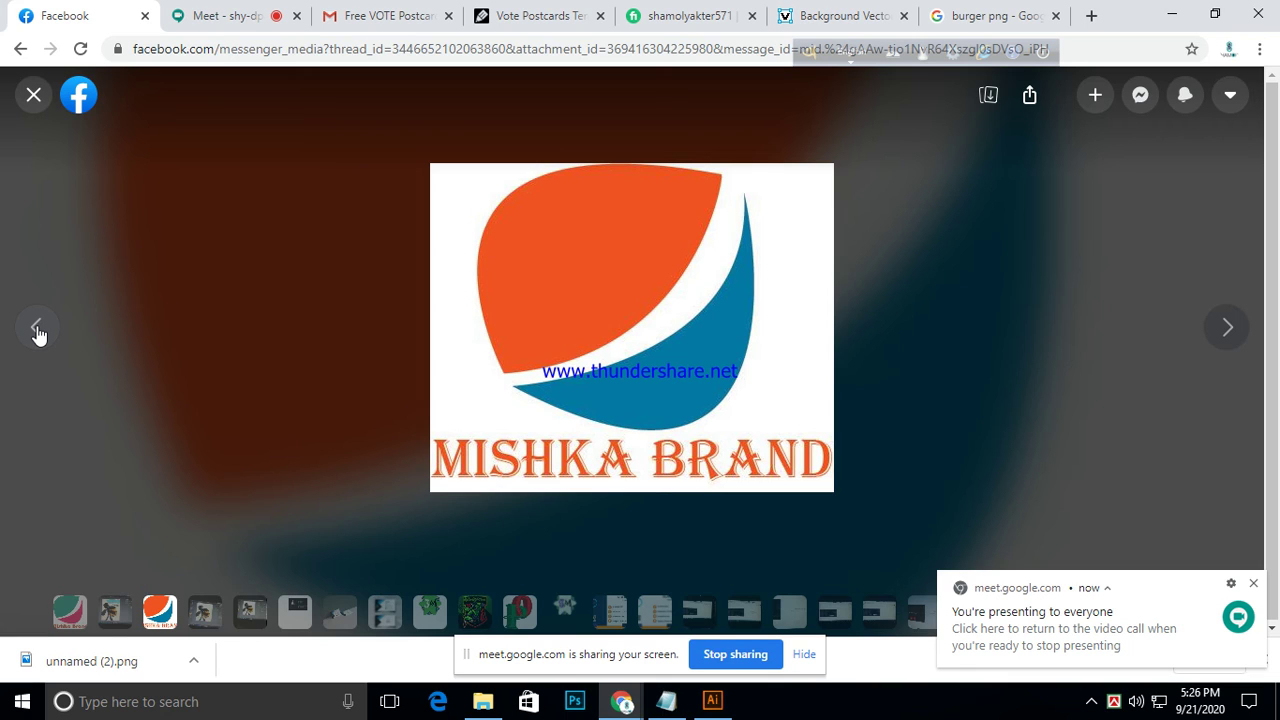
left_click(38, 333)
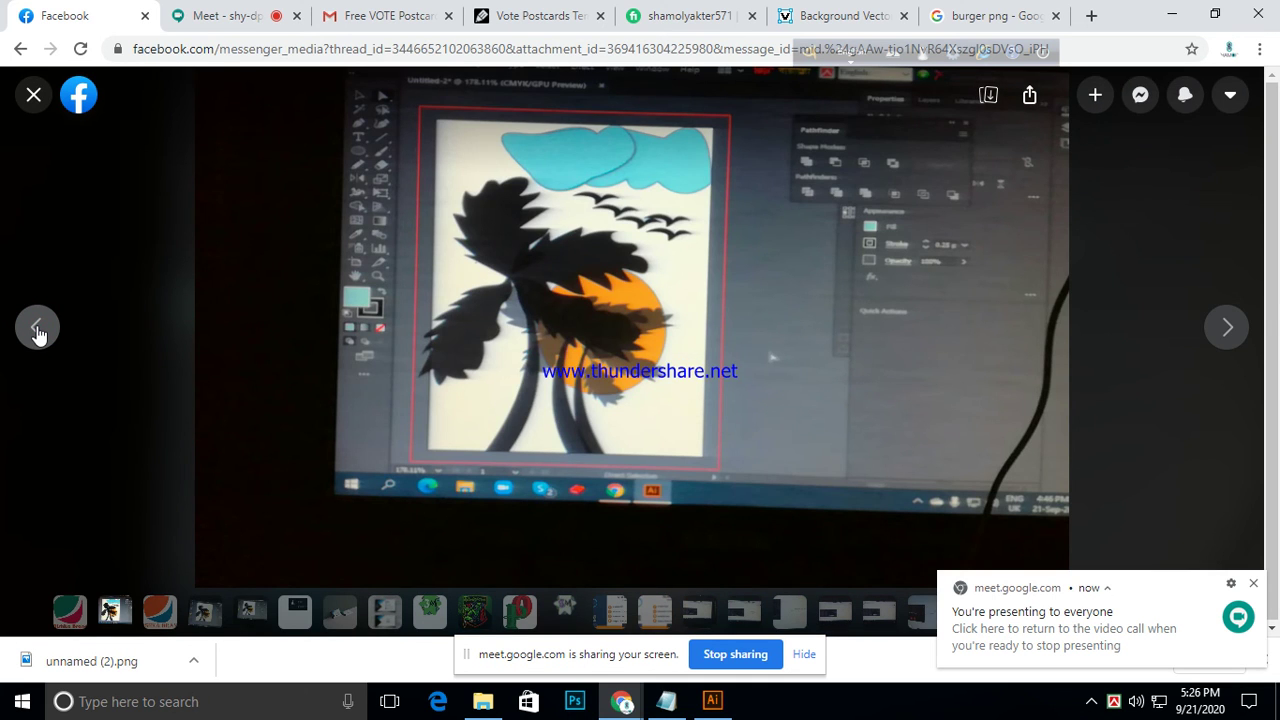
left_click(37, 330)
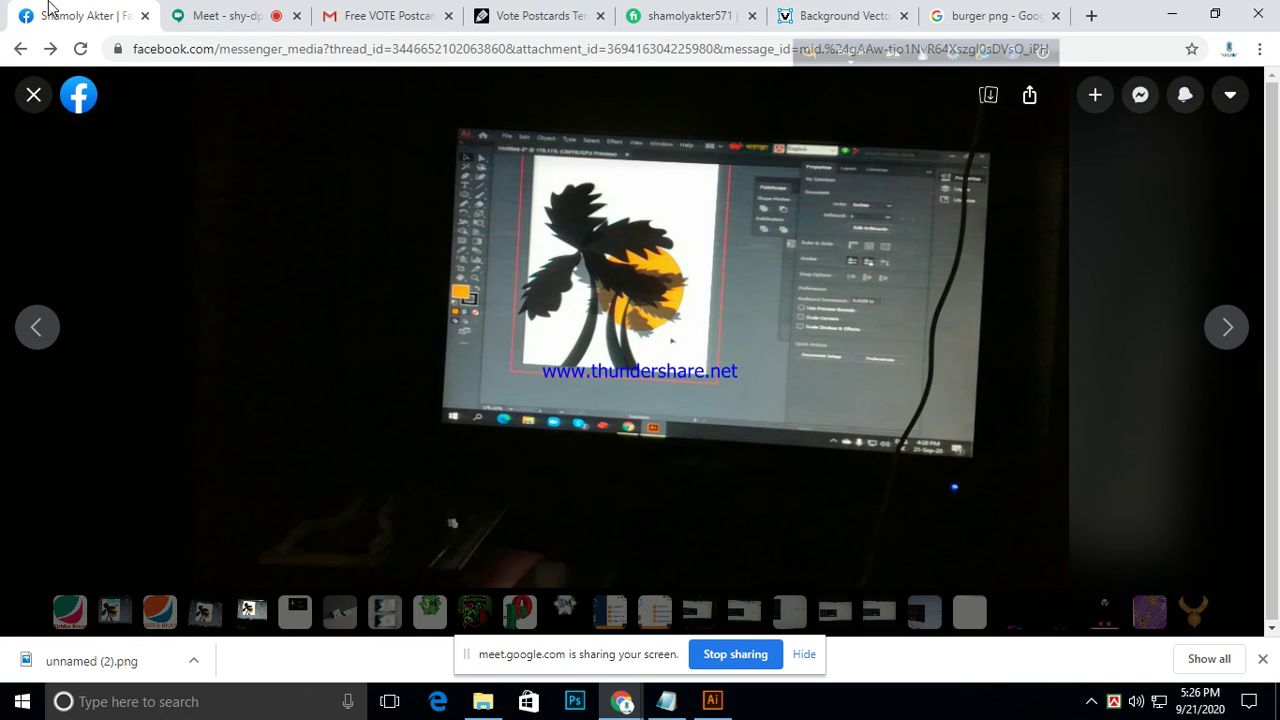
left_click(33, 97)
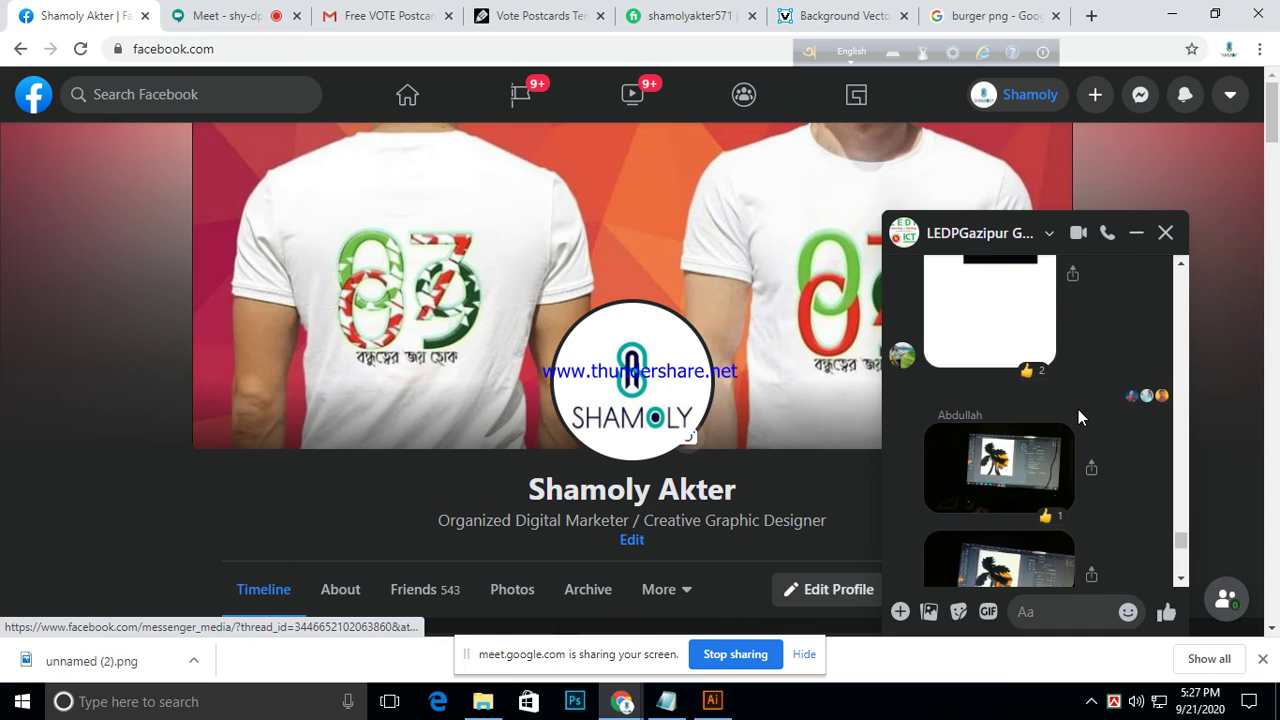
scroll(1078, 409, "down", 2)
scroll(1078, 409, "down", 1)
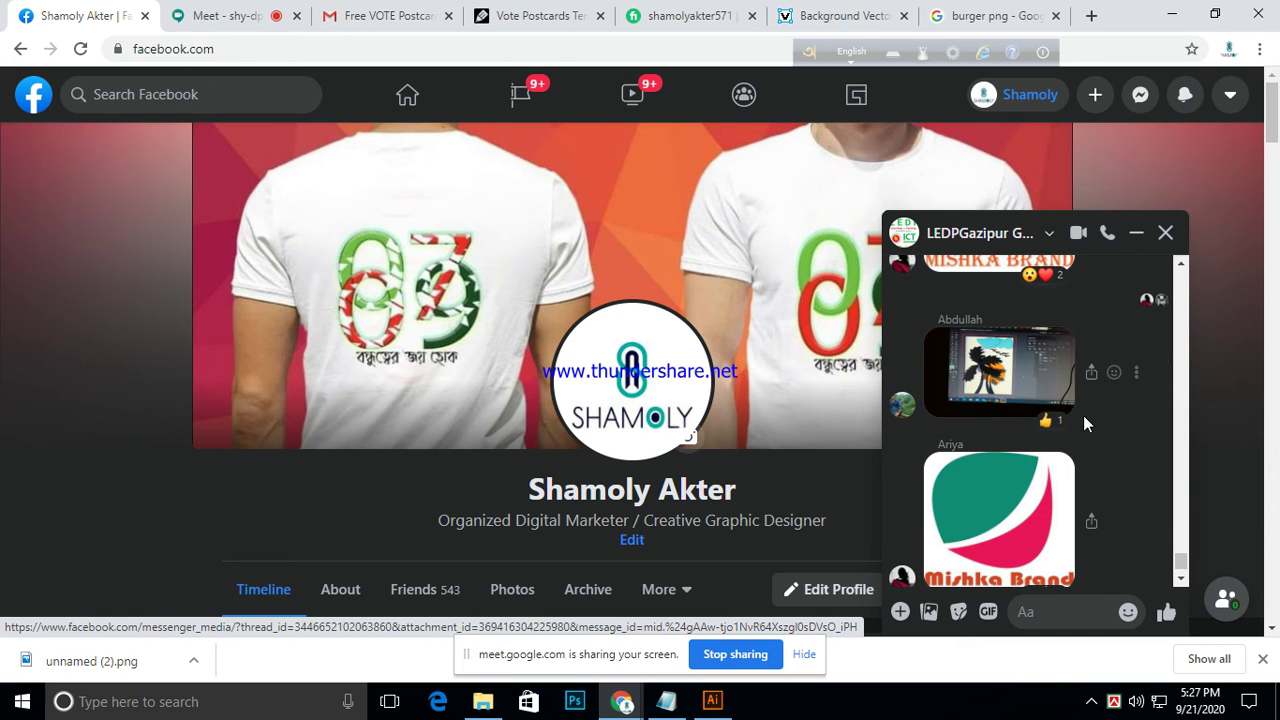
- Go back to the Facebook home feed, close the group chat, and return to the Google Meet call
key("alt+Left")
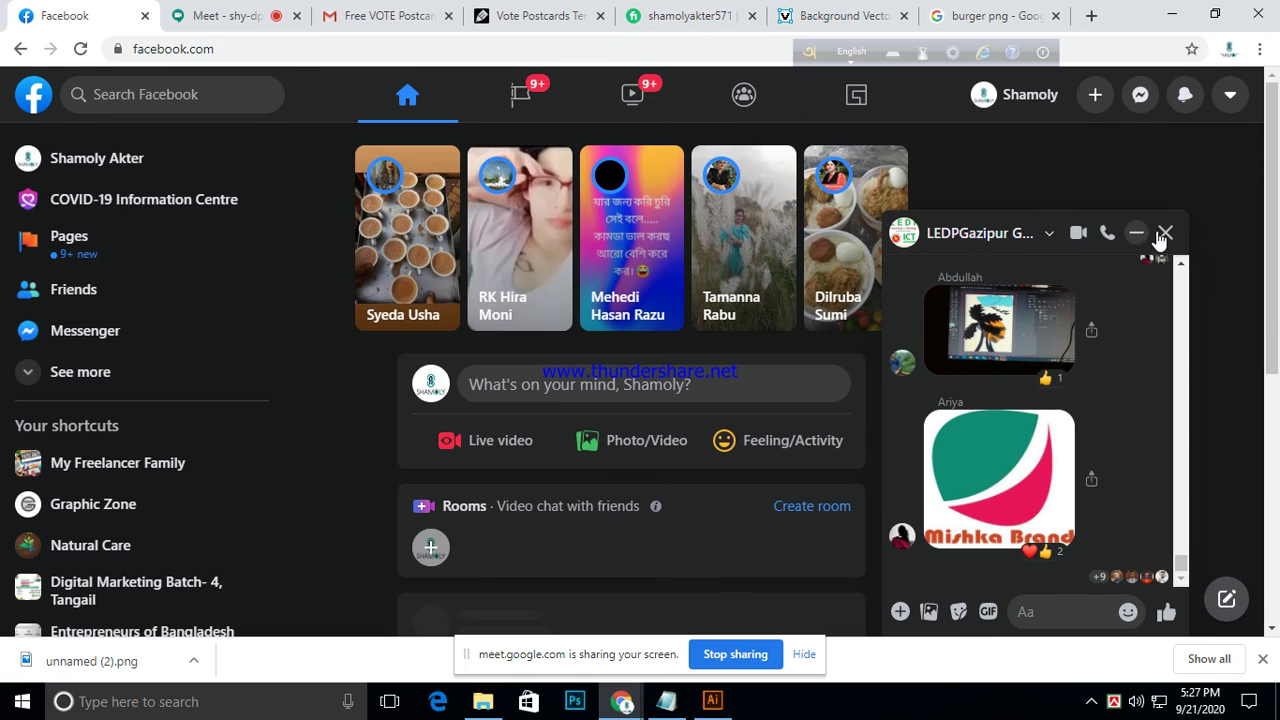
left_click(1165, 233)
left_click(224, 18)
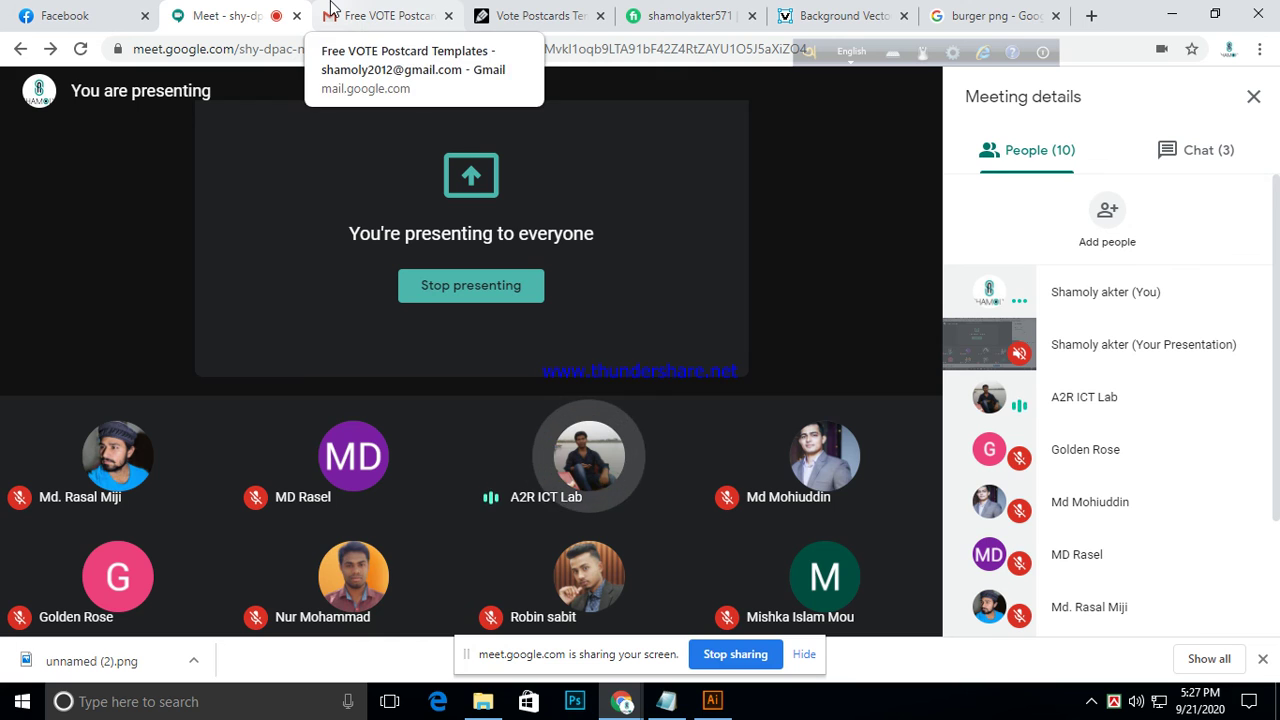
- Switch to the burger document in Illustrator and dismiss the meeting notification
mouse_move(630, 468)
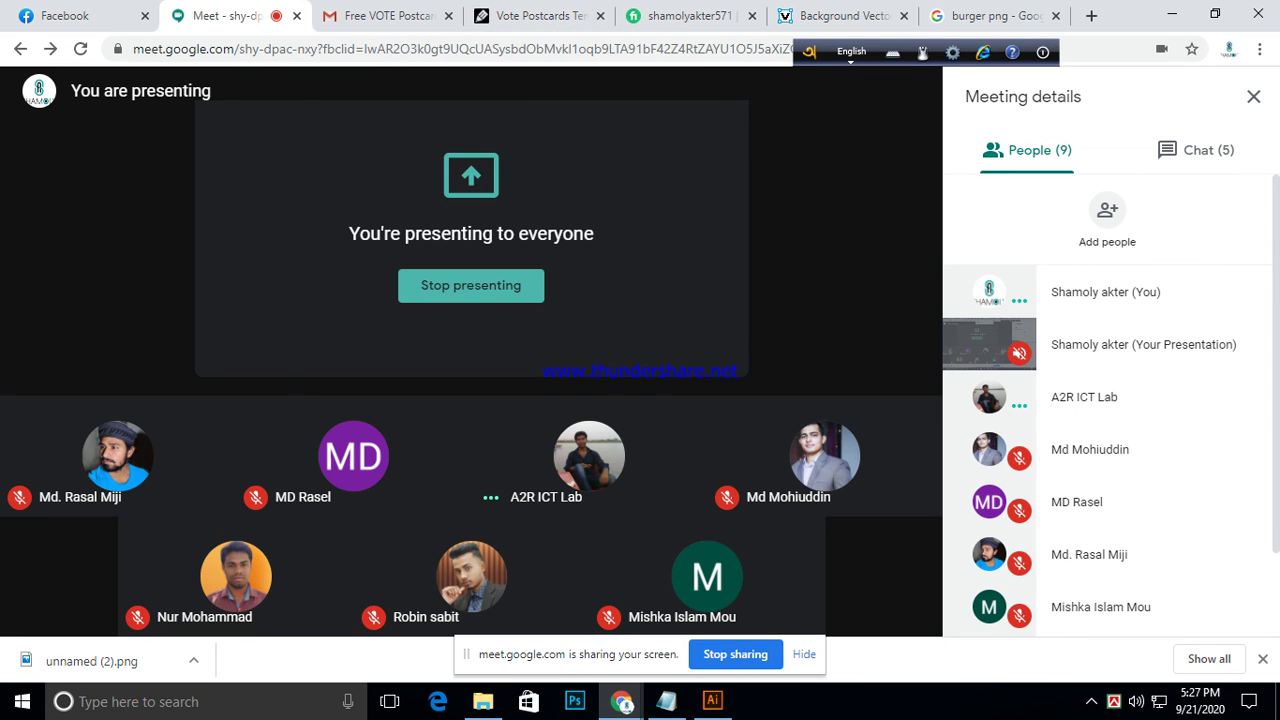
left_click(714, 702)
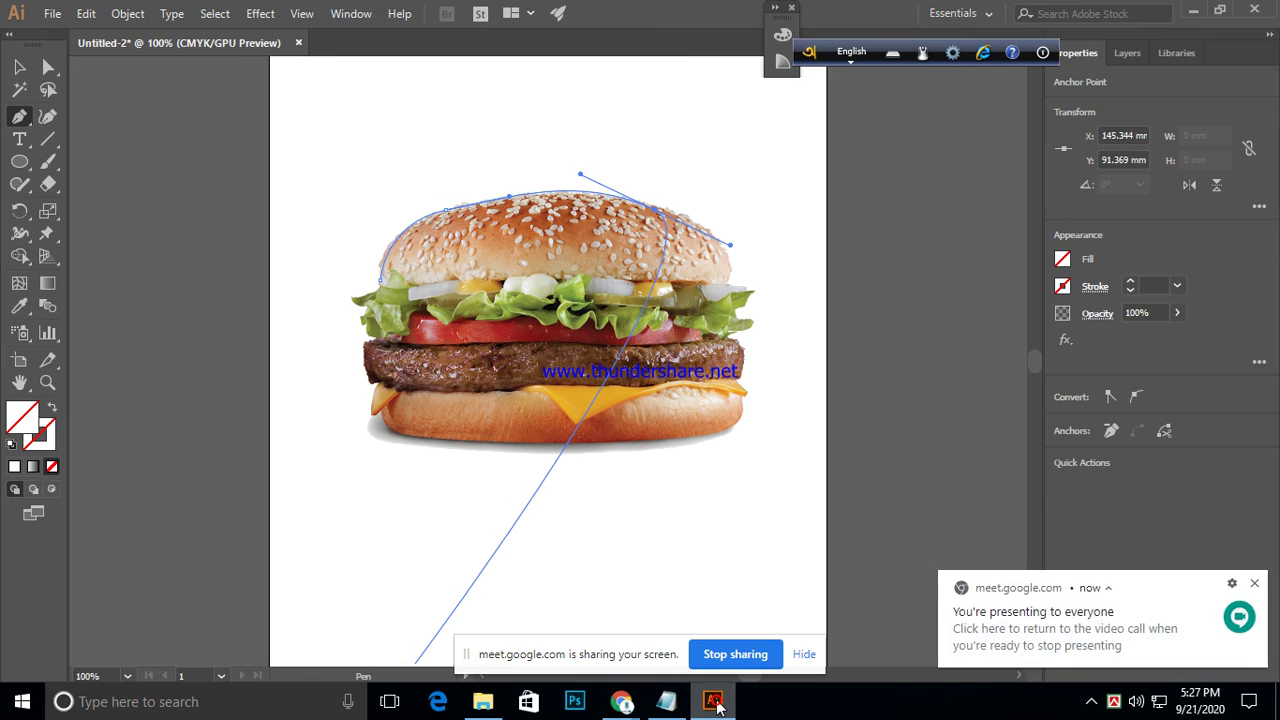
left_click(1256, 584)
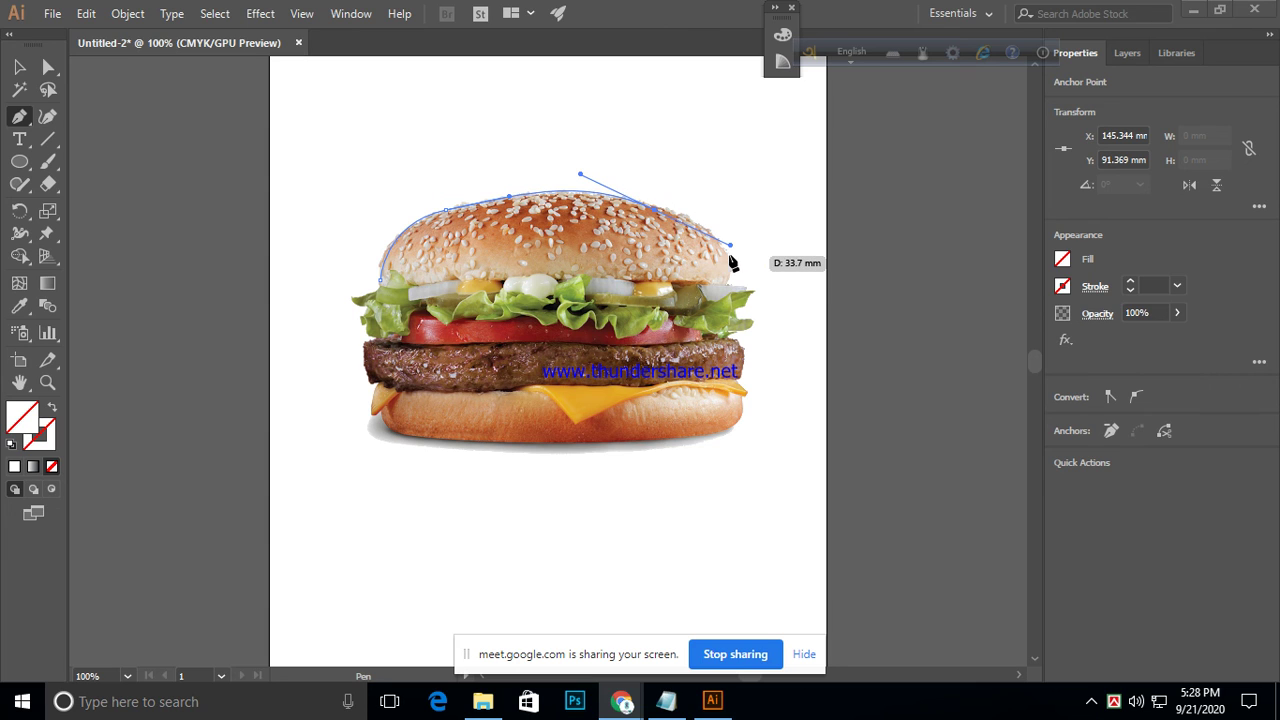
- Try to adjust the outgoing direction handle of the bun path's last anchor, and undo the change
key("alt")
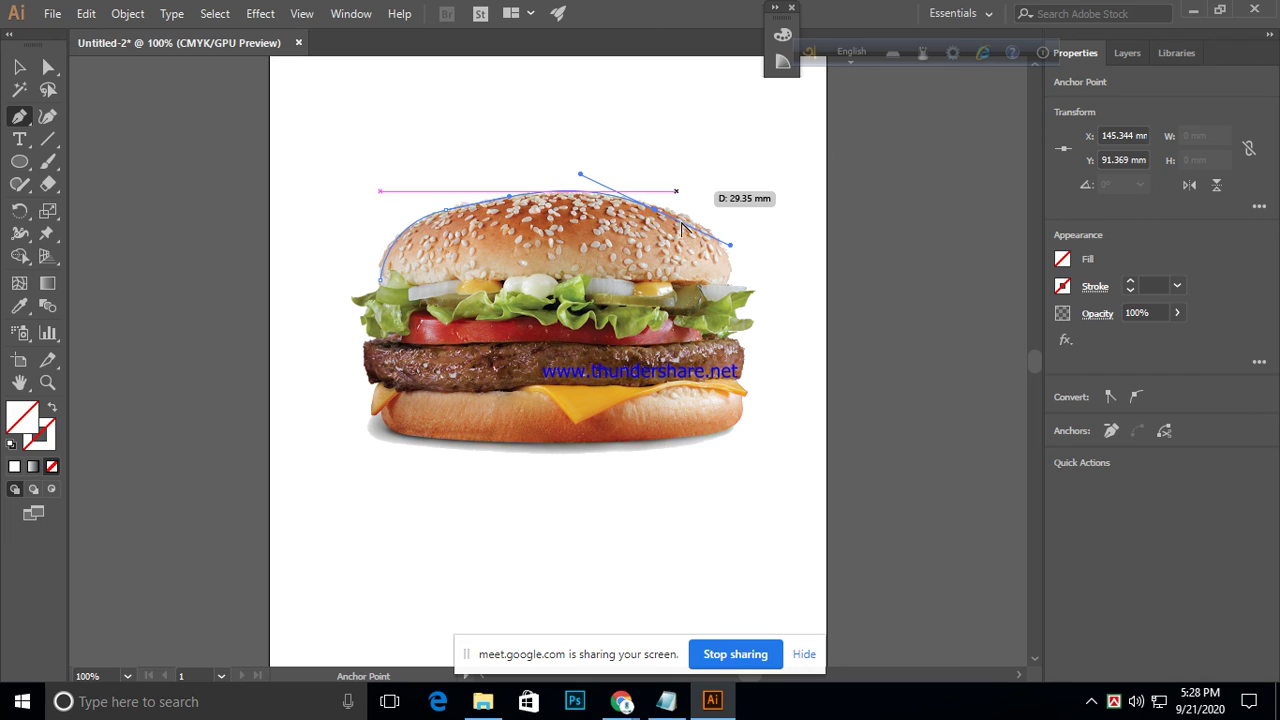
left_click(730, 249)
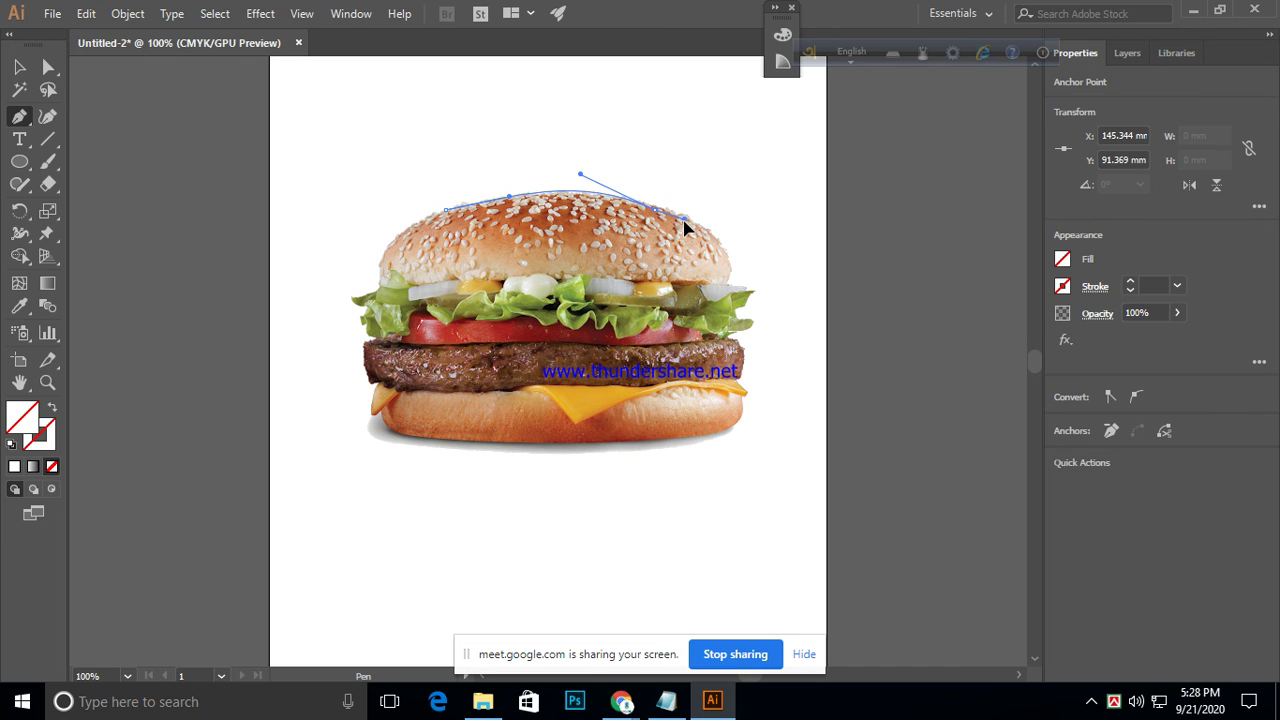
key("ctrl+z")
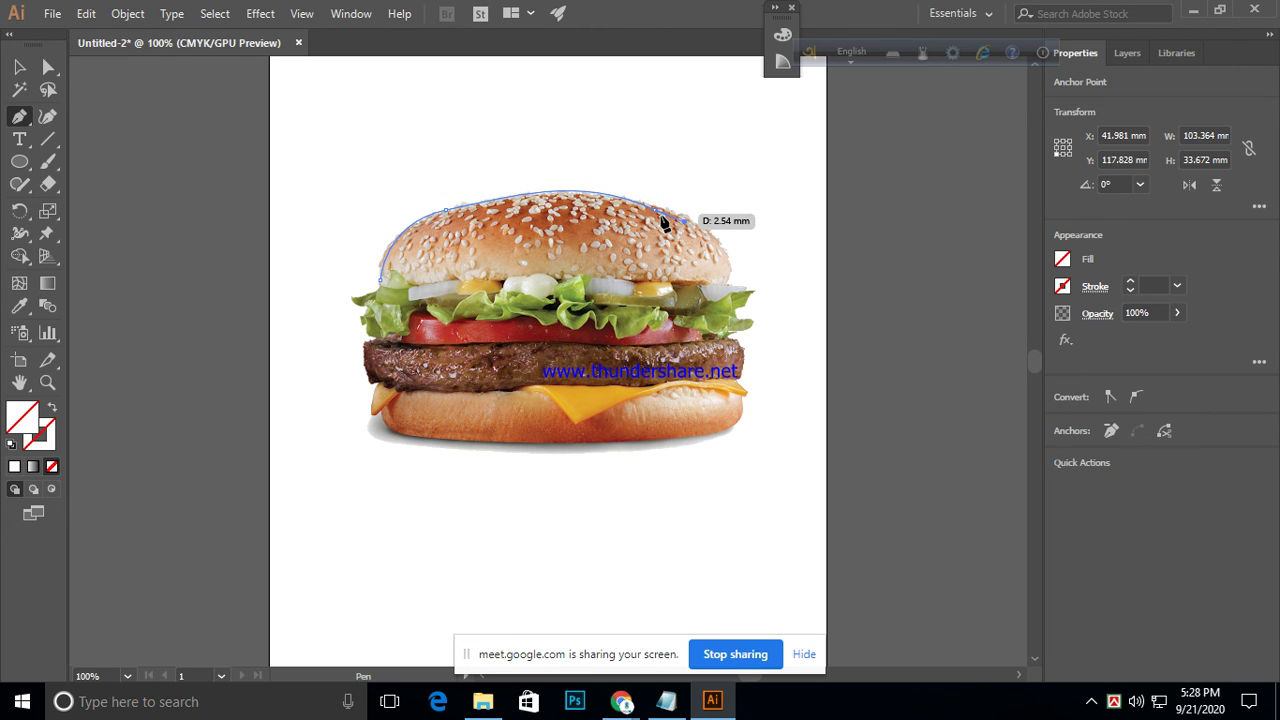
- Try to redraw the last curve over the top bun and adjust its end anchor and handle with the Pen tool
key("ctrl+equal")
key("ctrl+equal")
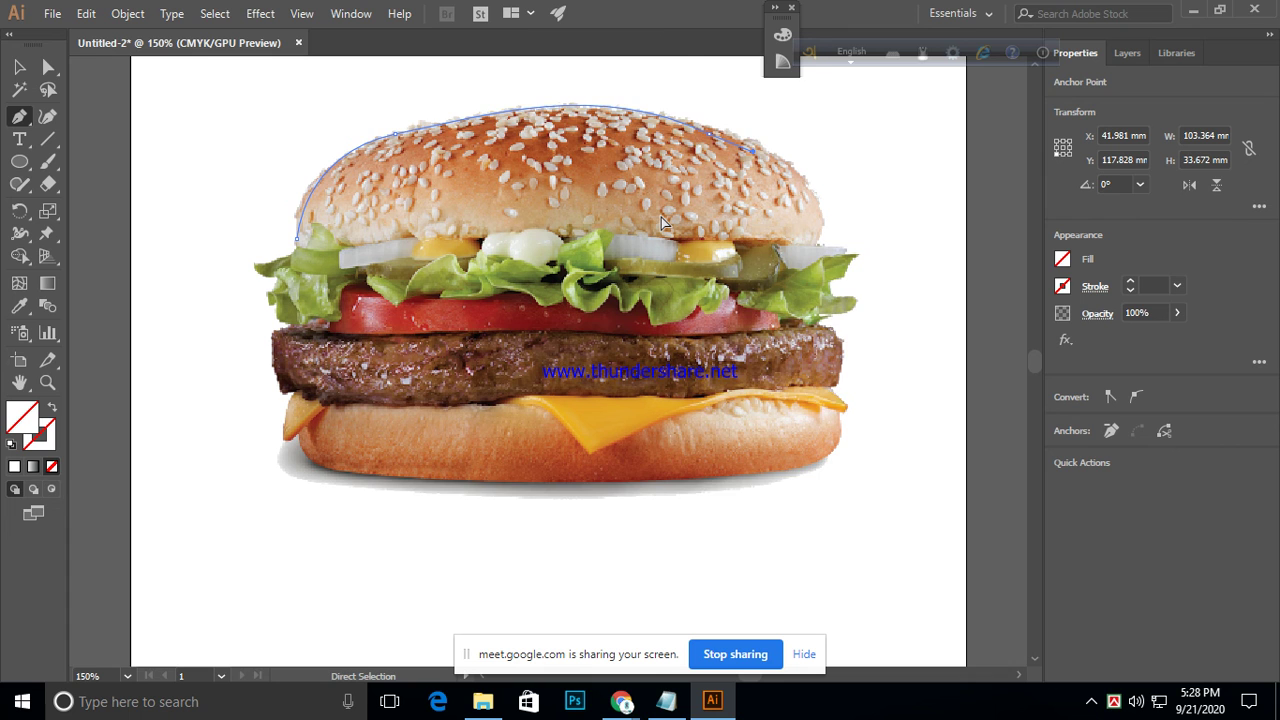
scroll(720, 270, "up", 4)
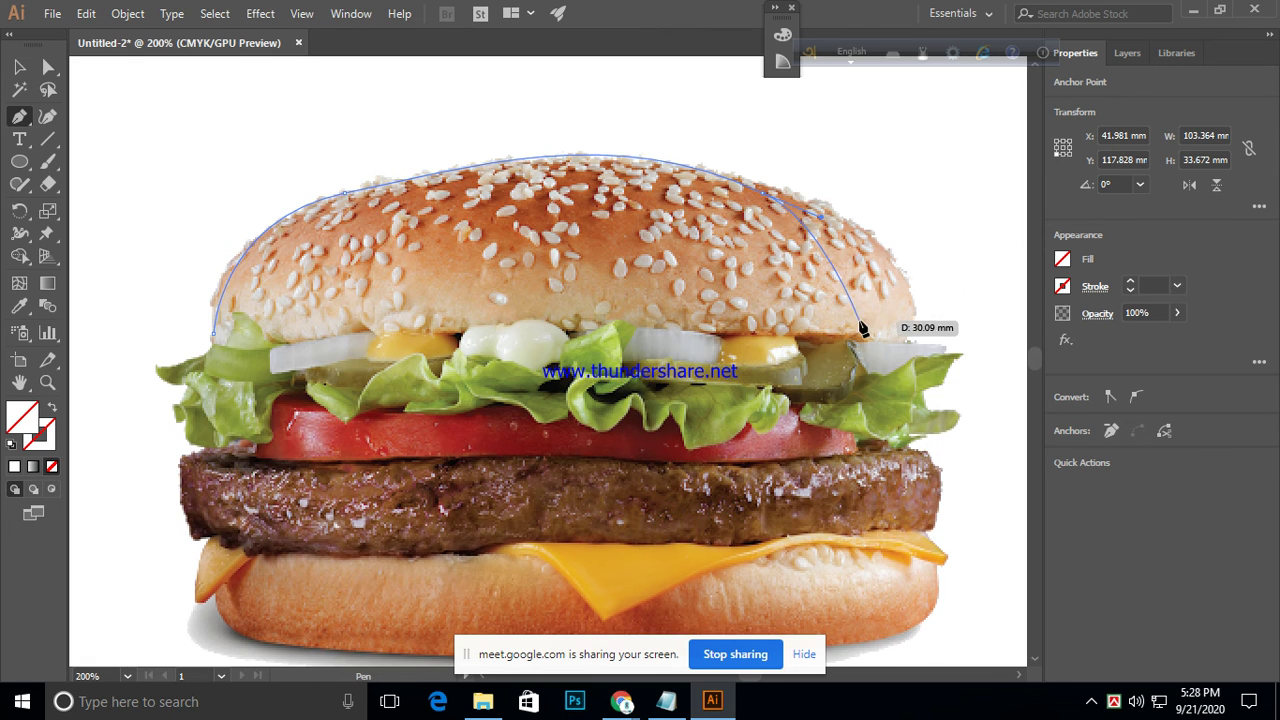
left_click_drag(765, 314, 748, 286)
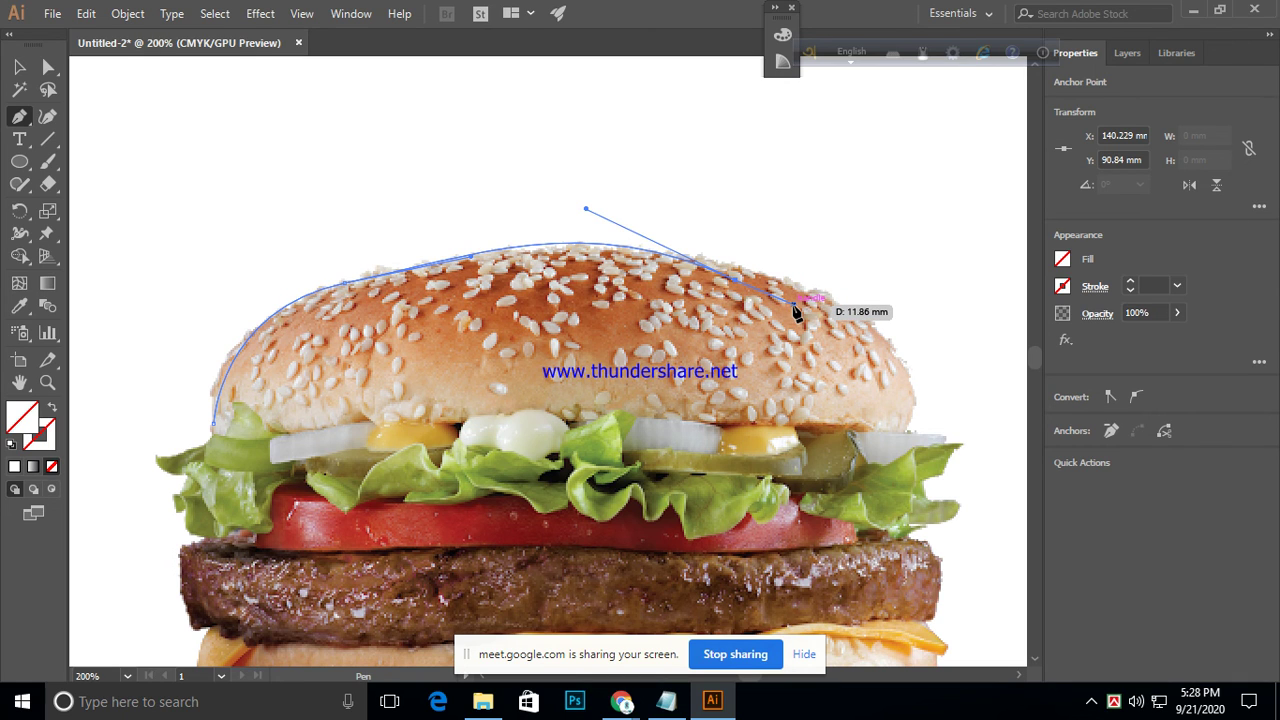
left_click(797, 281)
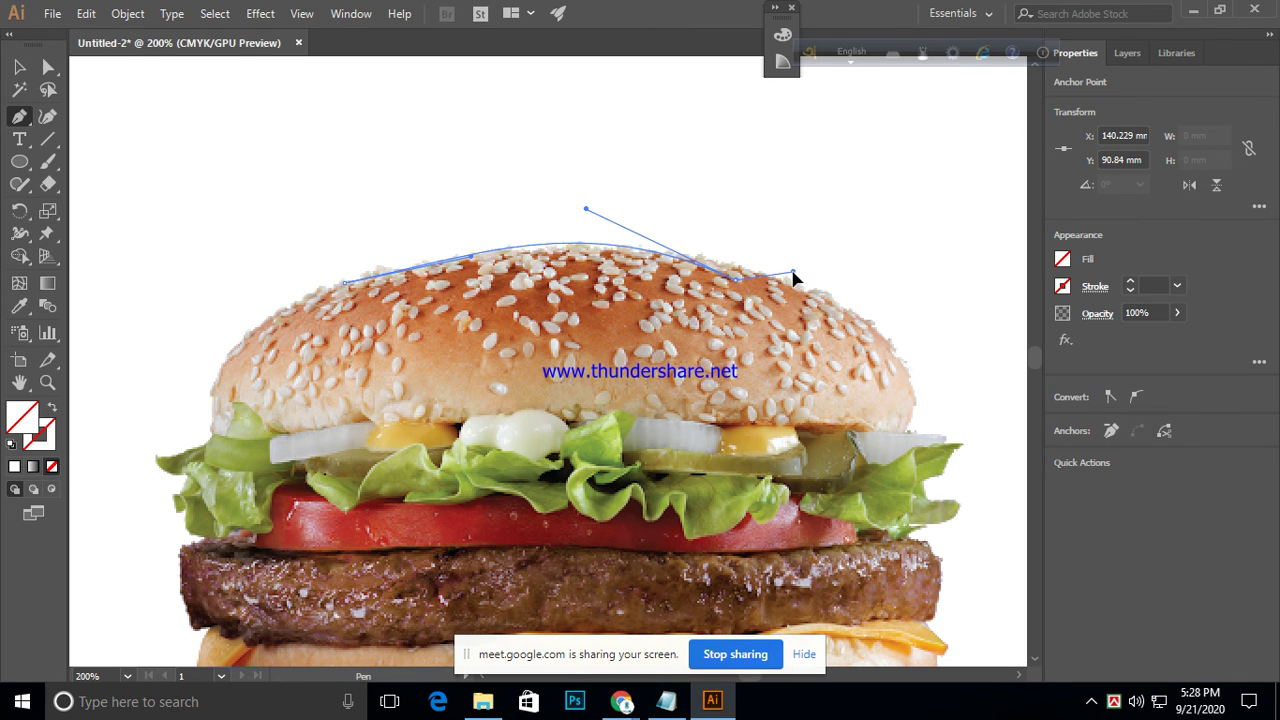
left_click(736, 290, "ctrl")
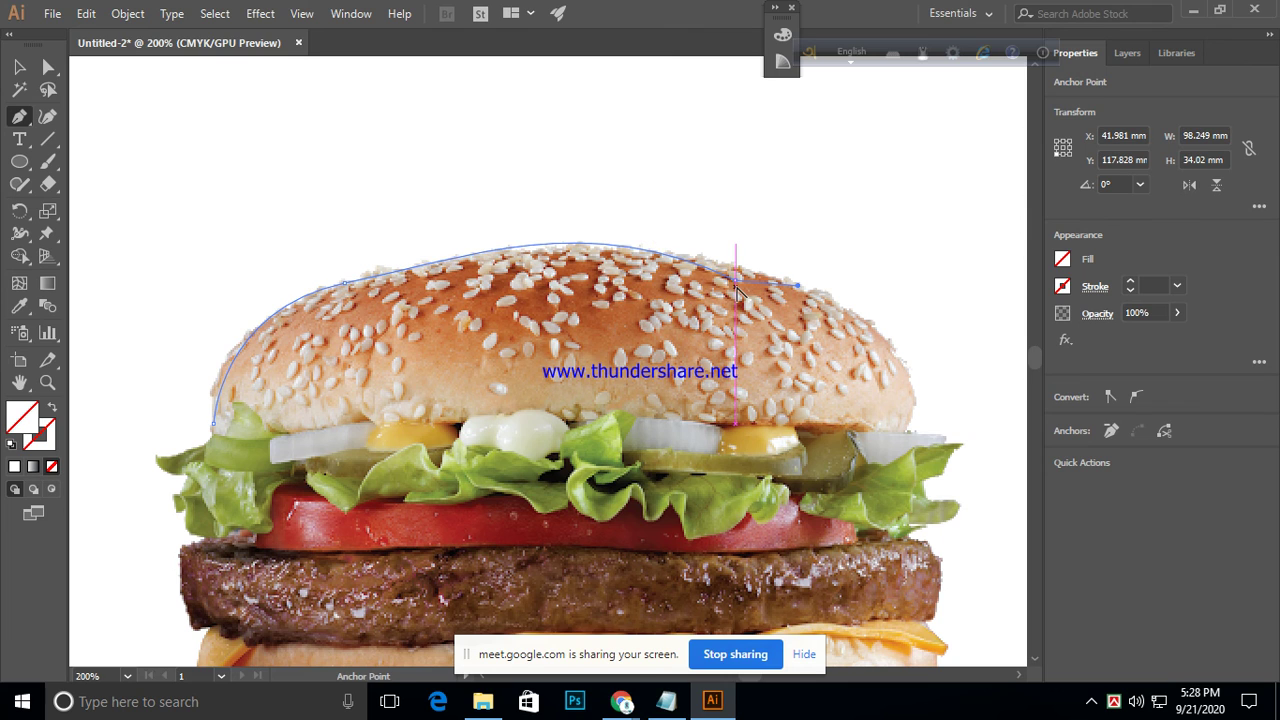
left_click(737, 283)
left_click_drag(737, 283, 741, 268)
key("ctrl")
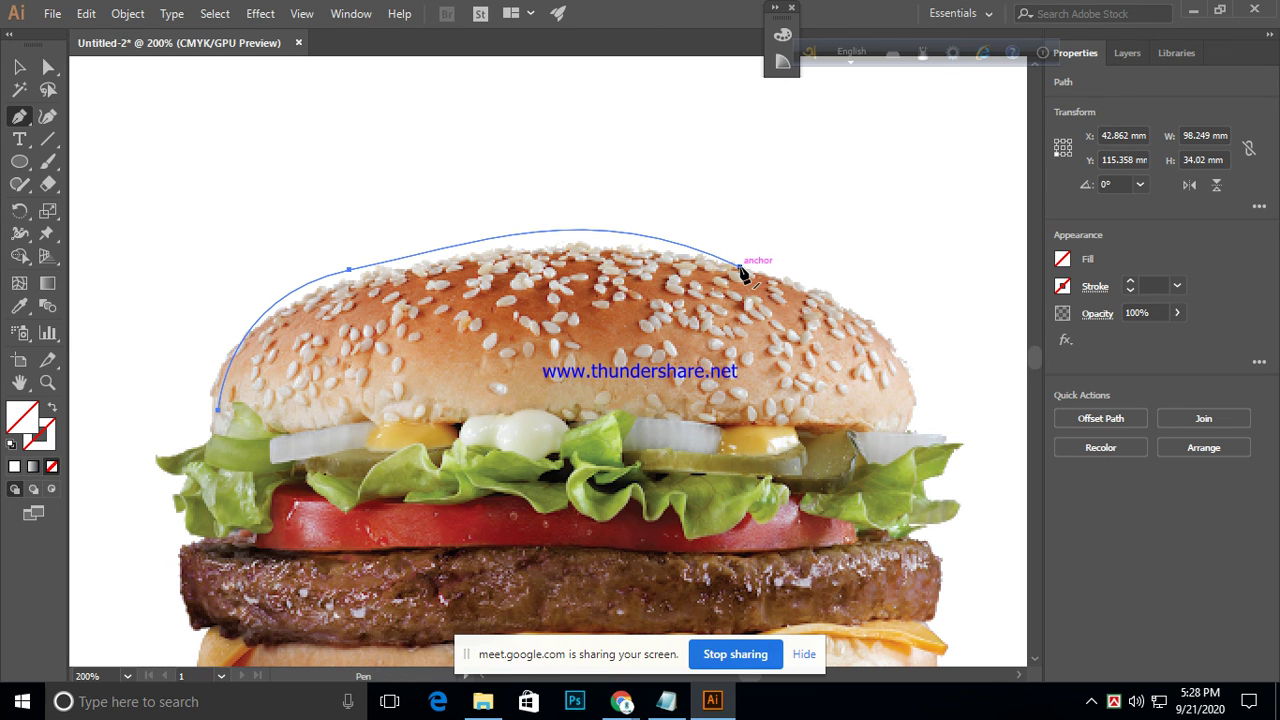
- Deselect the traced path and try starting a new one at the top bun's lower-left edge
key("ctrl+shift+a")
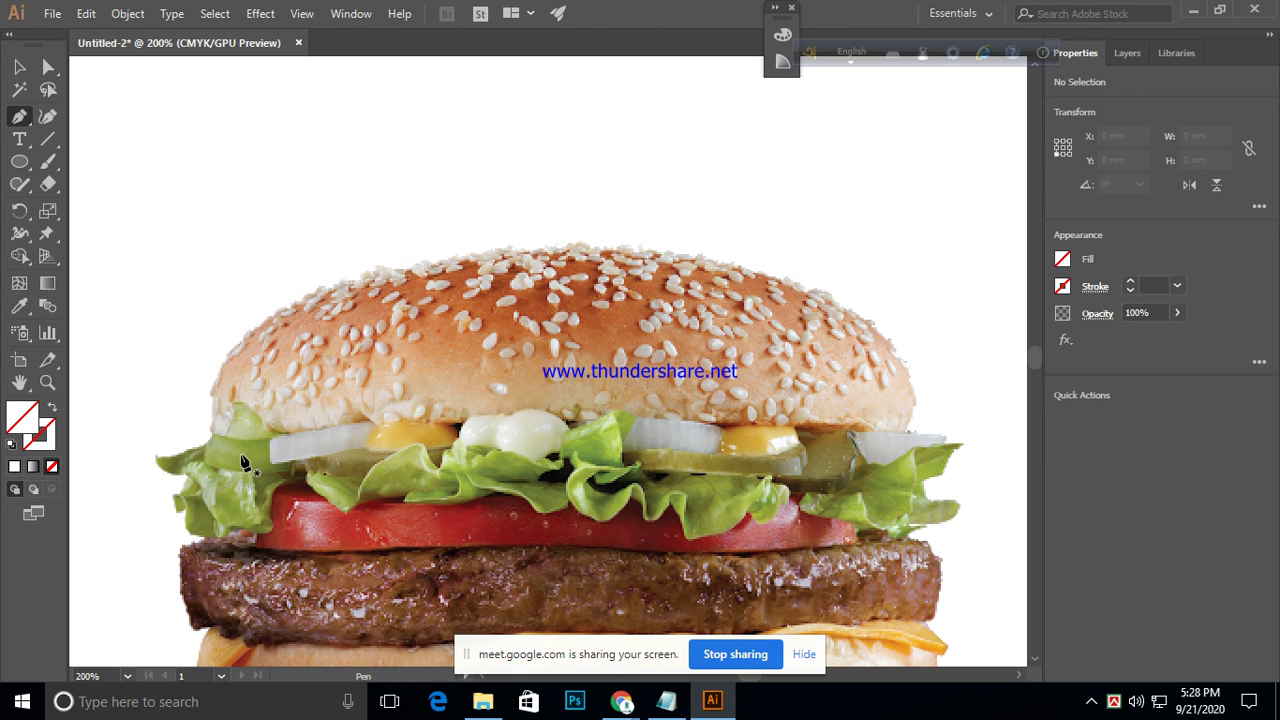
left_click_drag(213, 436, 388, 536)
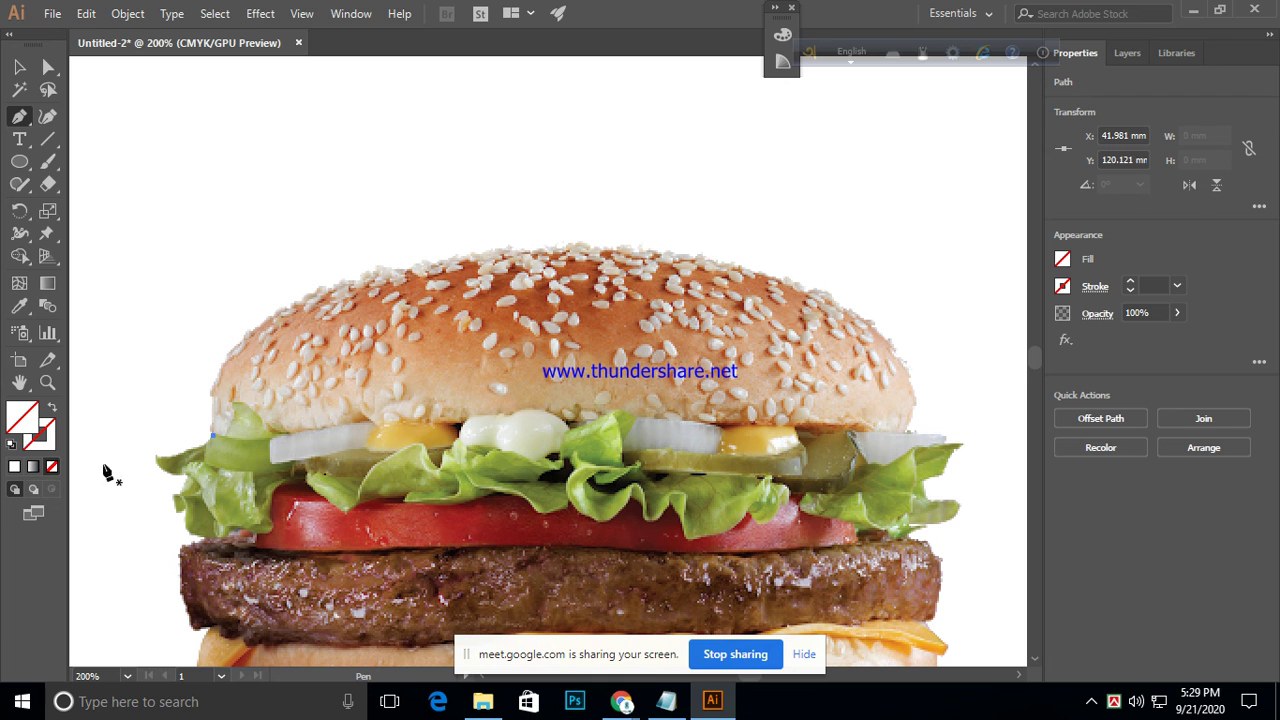
key("Escape")
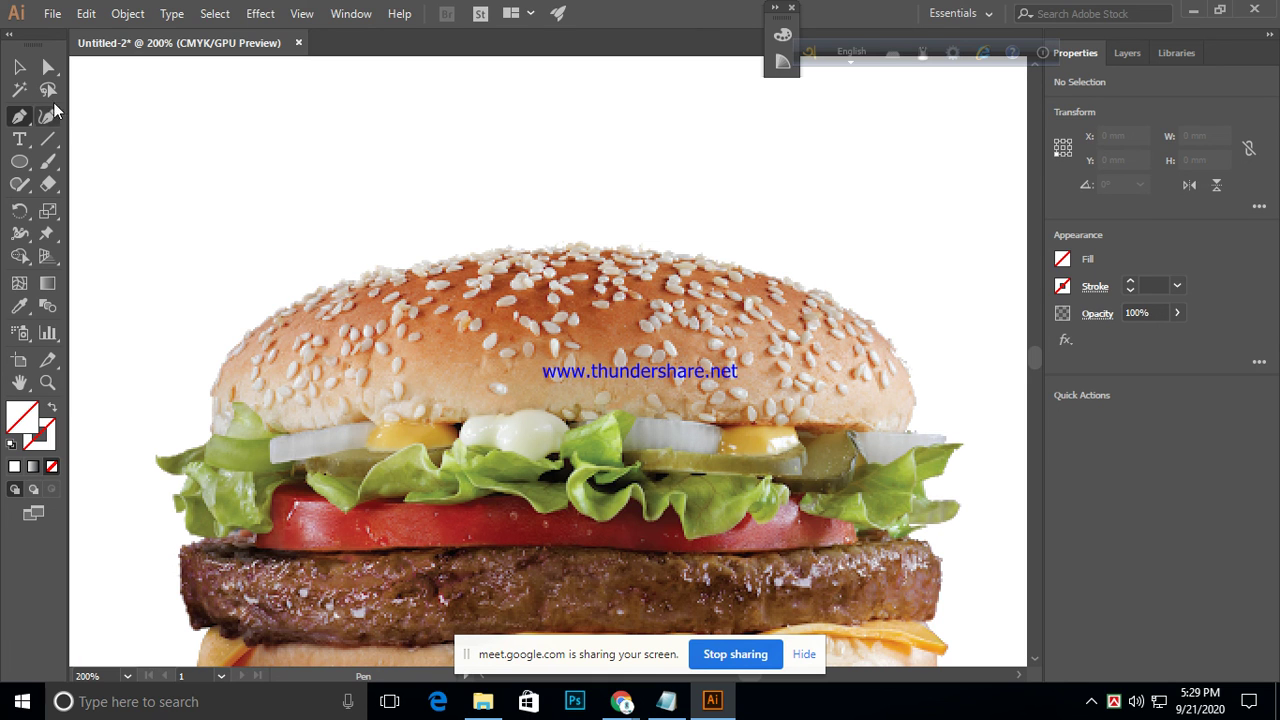
- Select the leftover unstroked paths over the burger with the Selection tool
left_click(17, 66)
left_click_drag(126, 135, 518, 470)
left_click(518, 470)
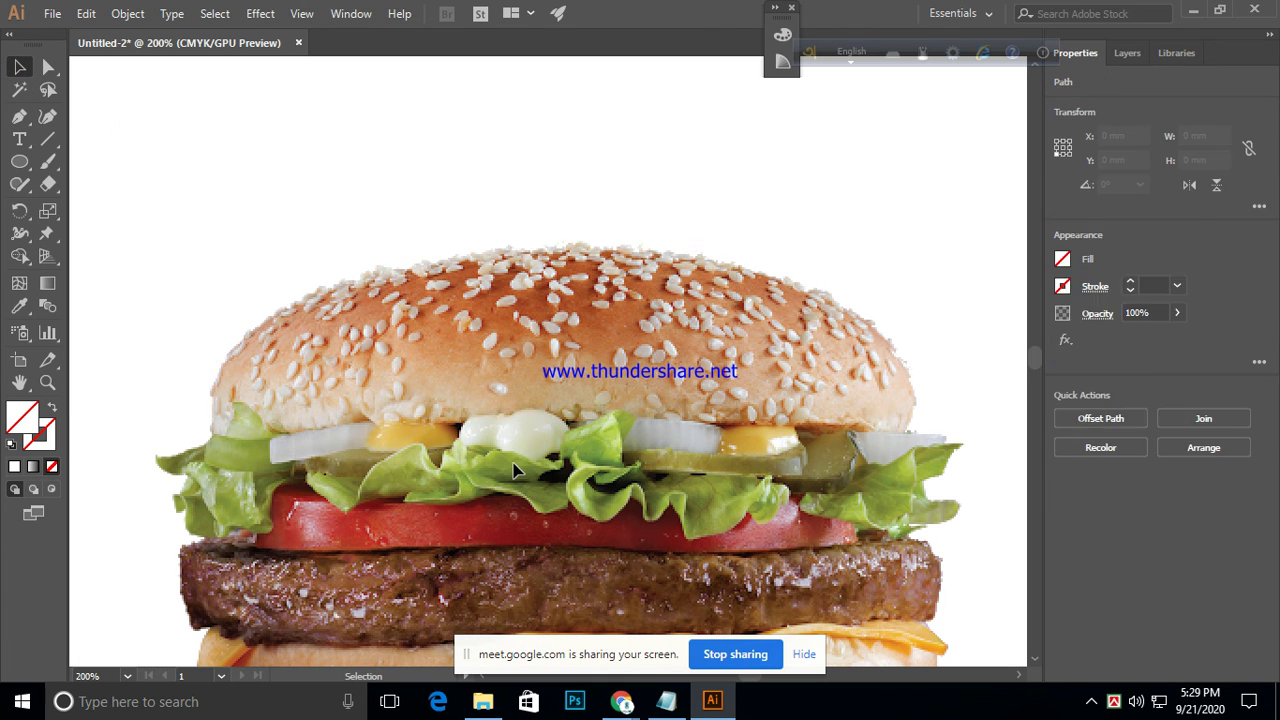
- Activate the Pen tool and set the stroke to near-black #050505, keeping no fill
left_click(18, 118)
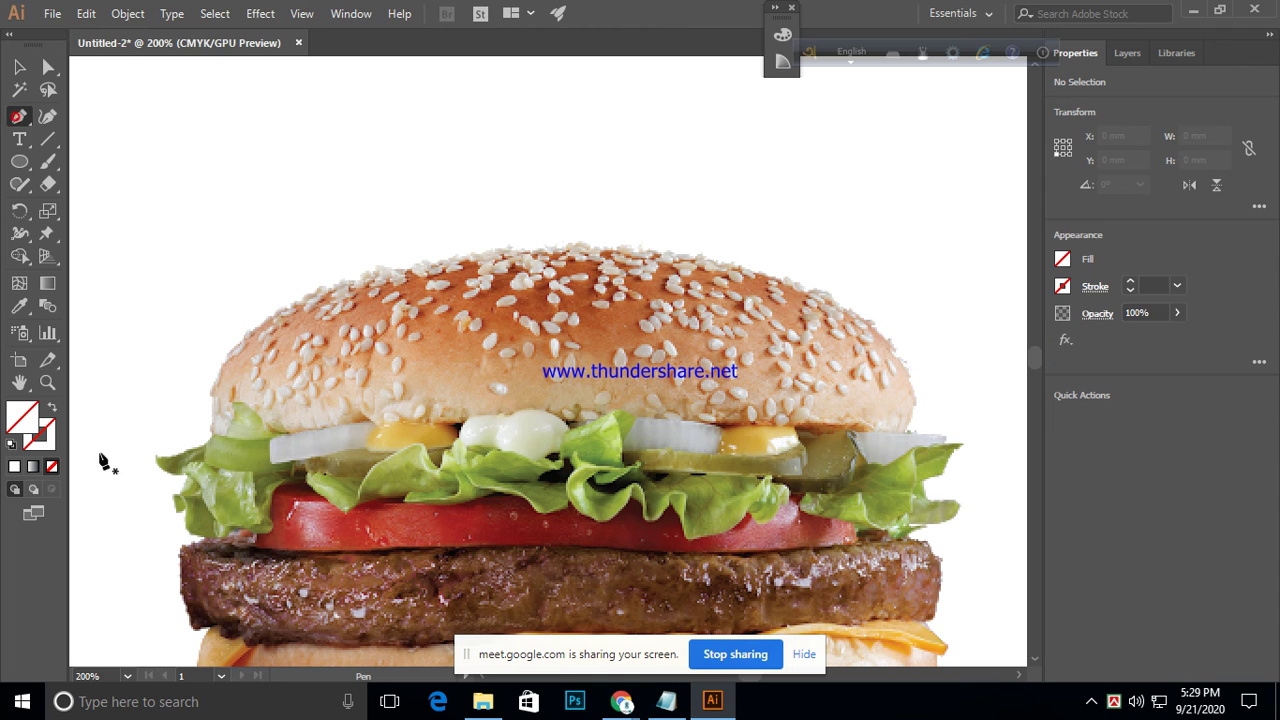
left_click(30, 446)
double_click(30, 446)
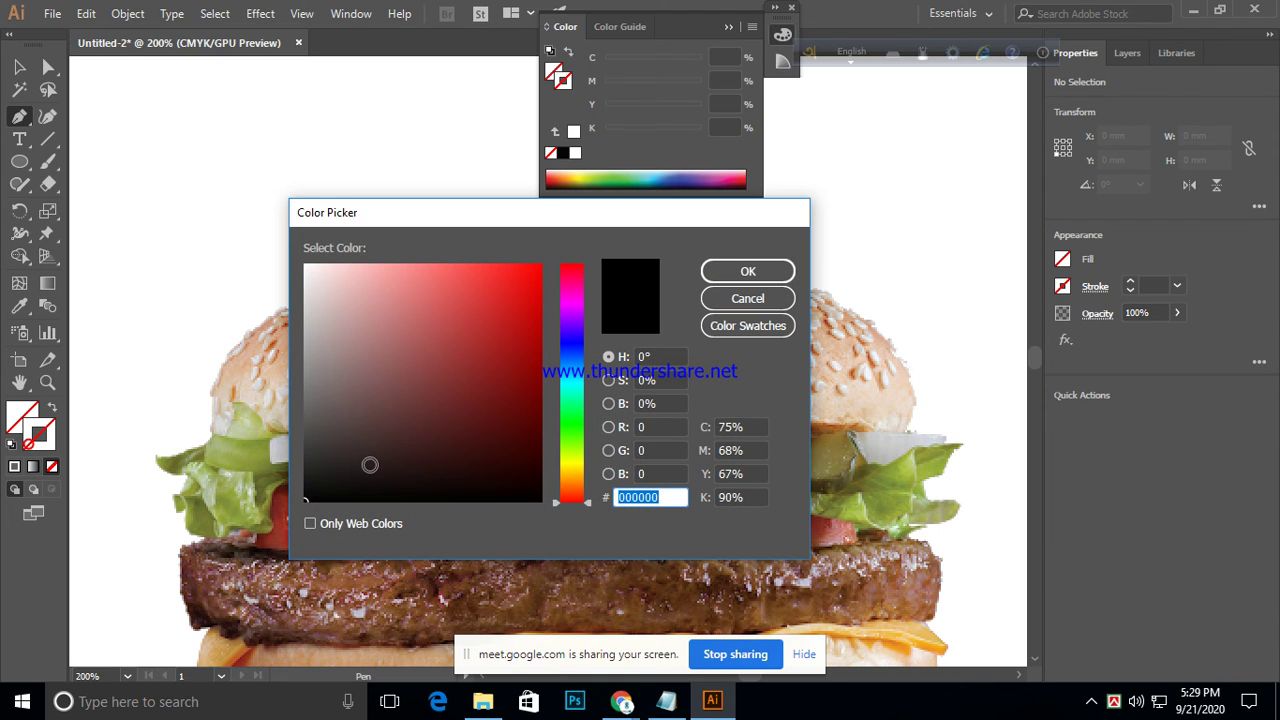
left_click(779, 279)
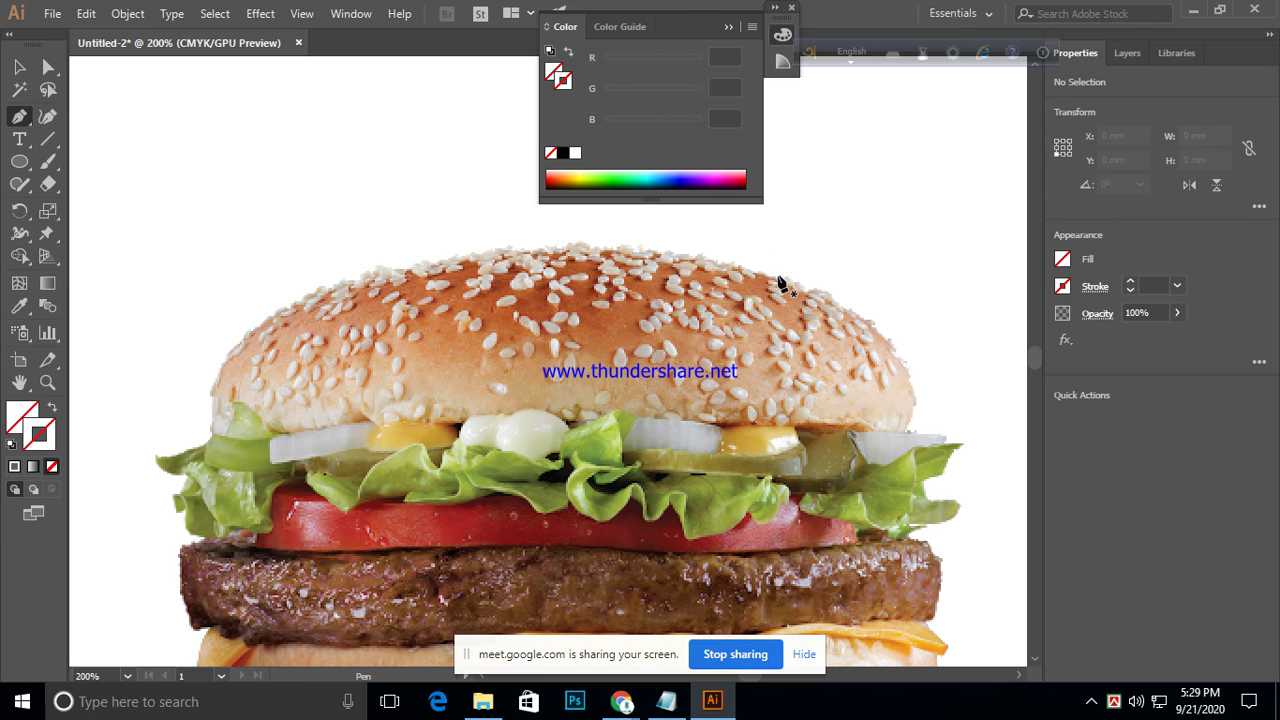
double_click(42, 436)
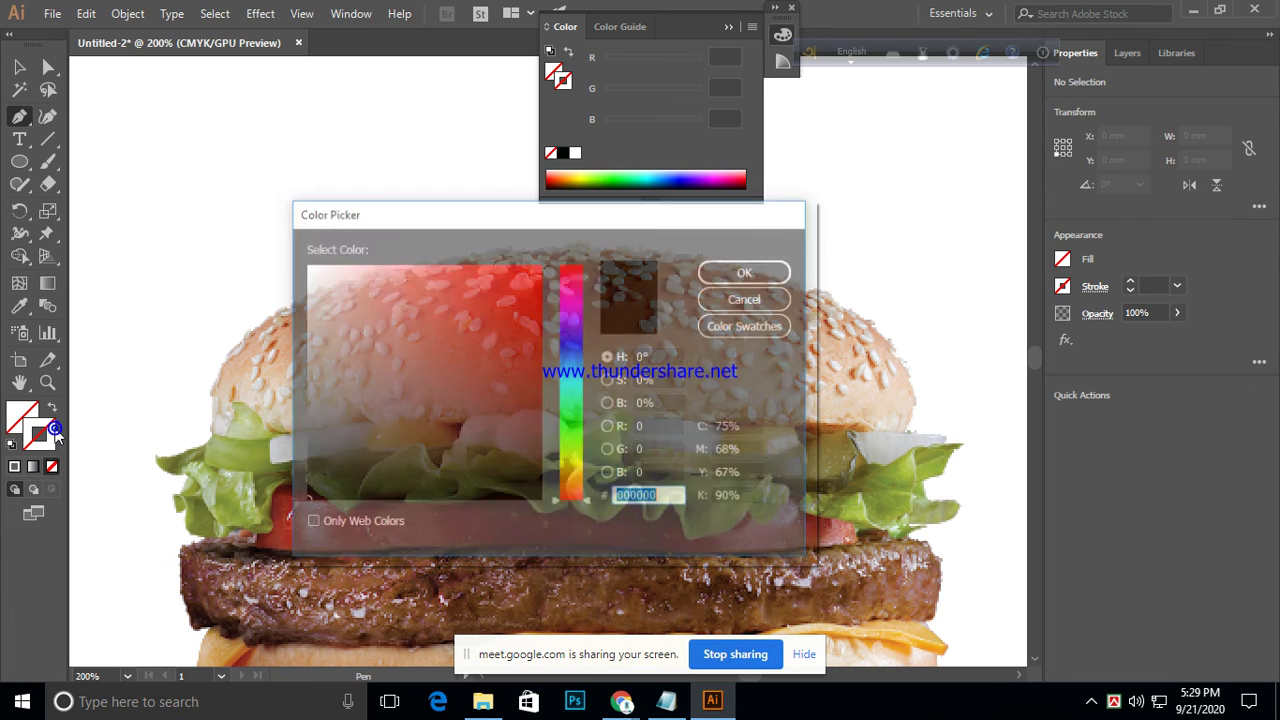
left_click(305, 497)
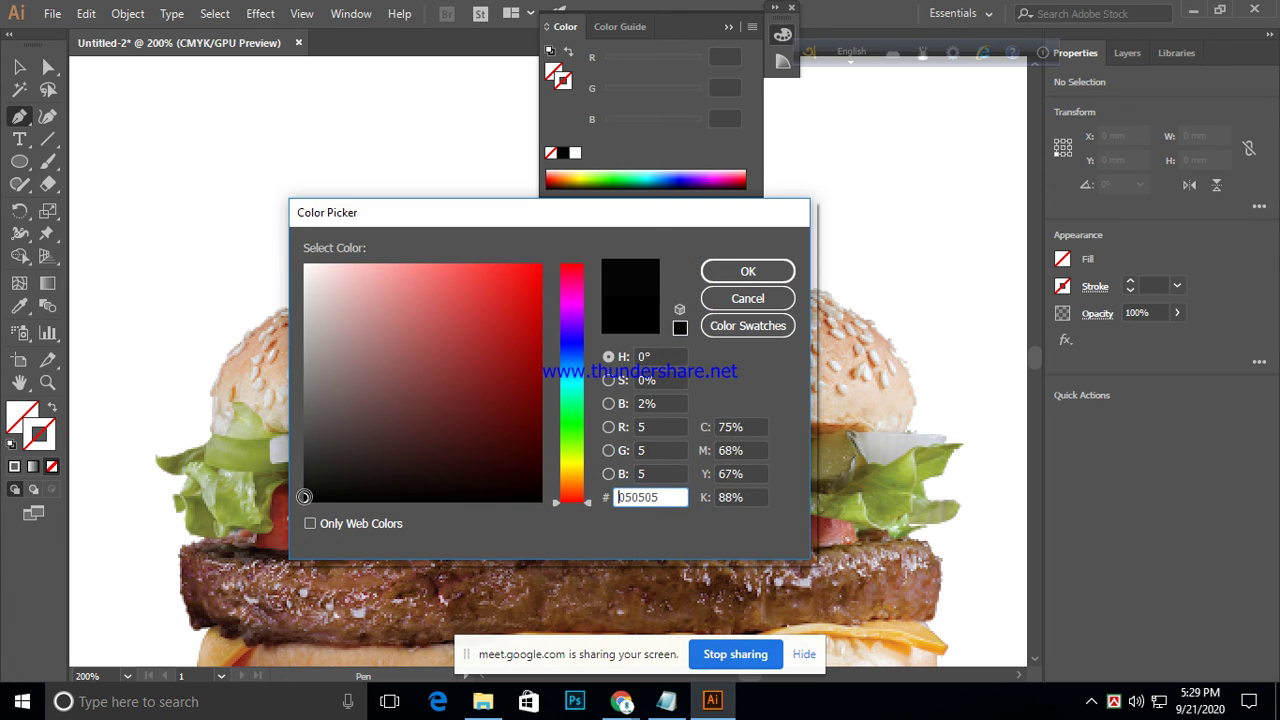
left_click(737, 271)
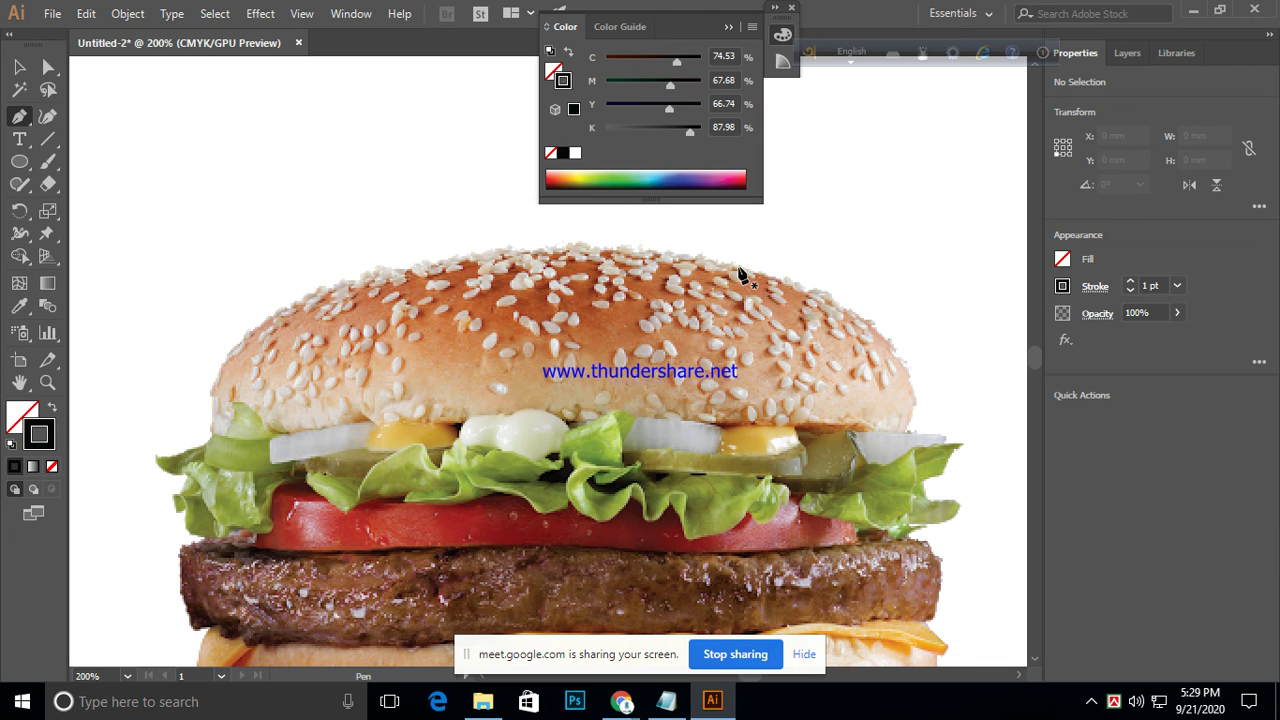
- Trace the top bun's dome with the Pen tool from its lower-left edge over the crown to its lower-right corner
left_click_drag(208, 425, 214, 391)
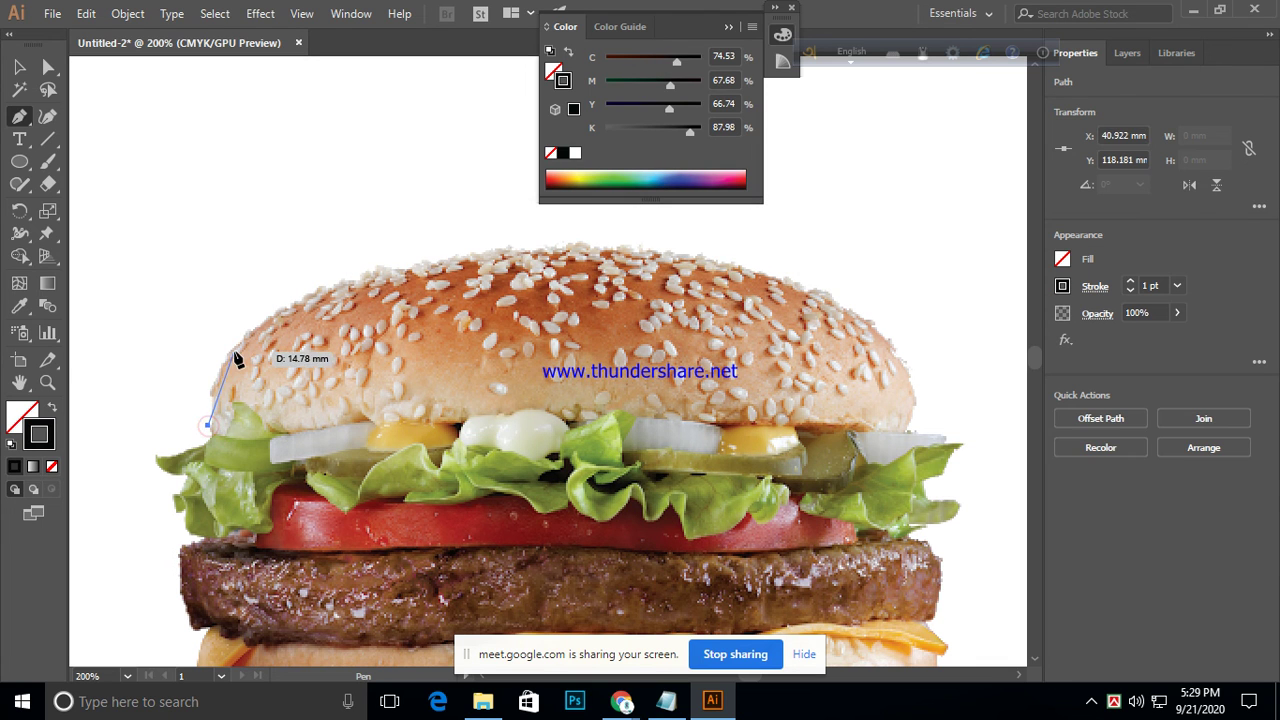
left_click_drag(235, 349, 265, 333)
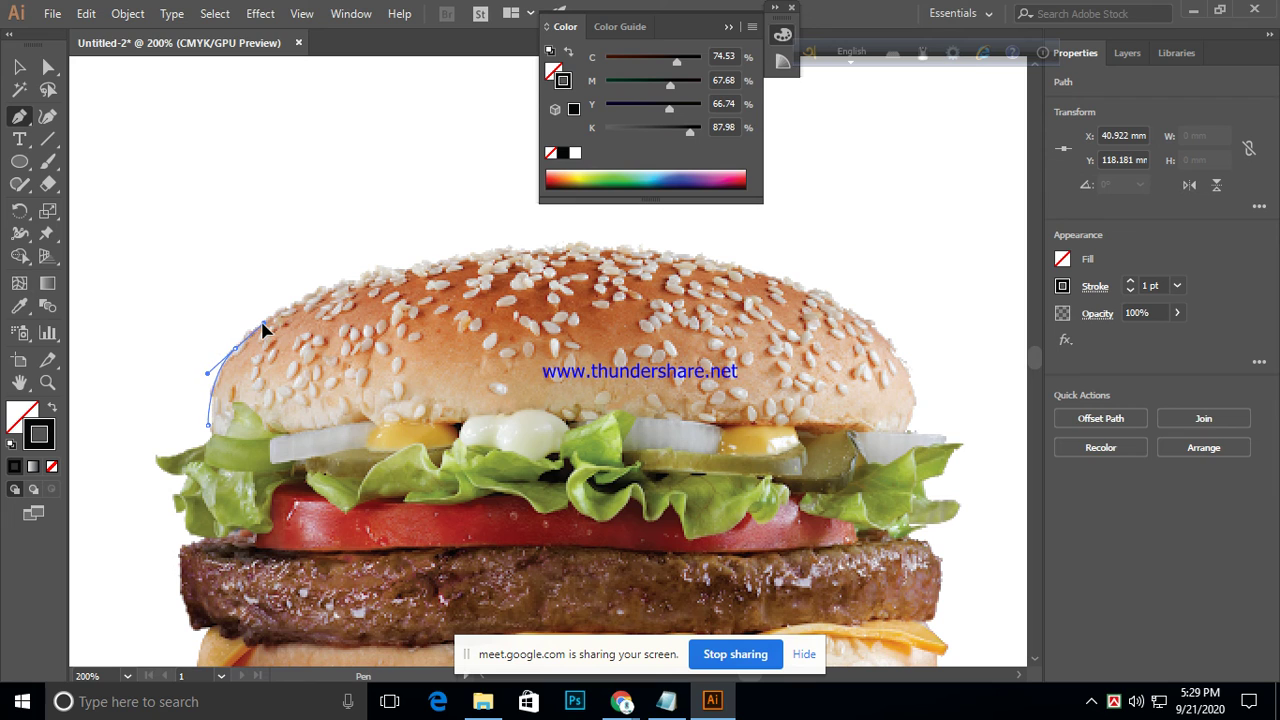
left_click(370, 283)
left_click_drag(370, 283, 465, 260)
left_click_drag(697, 257, 747, 267)
left_click_drag(738, 267, 738, 267)
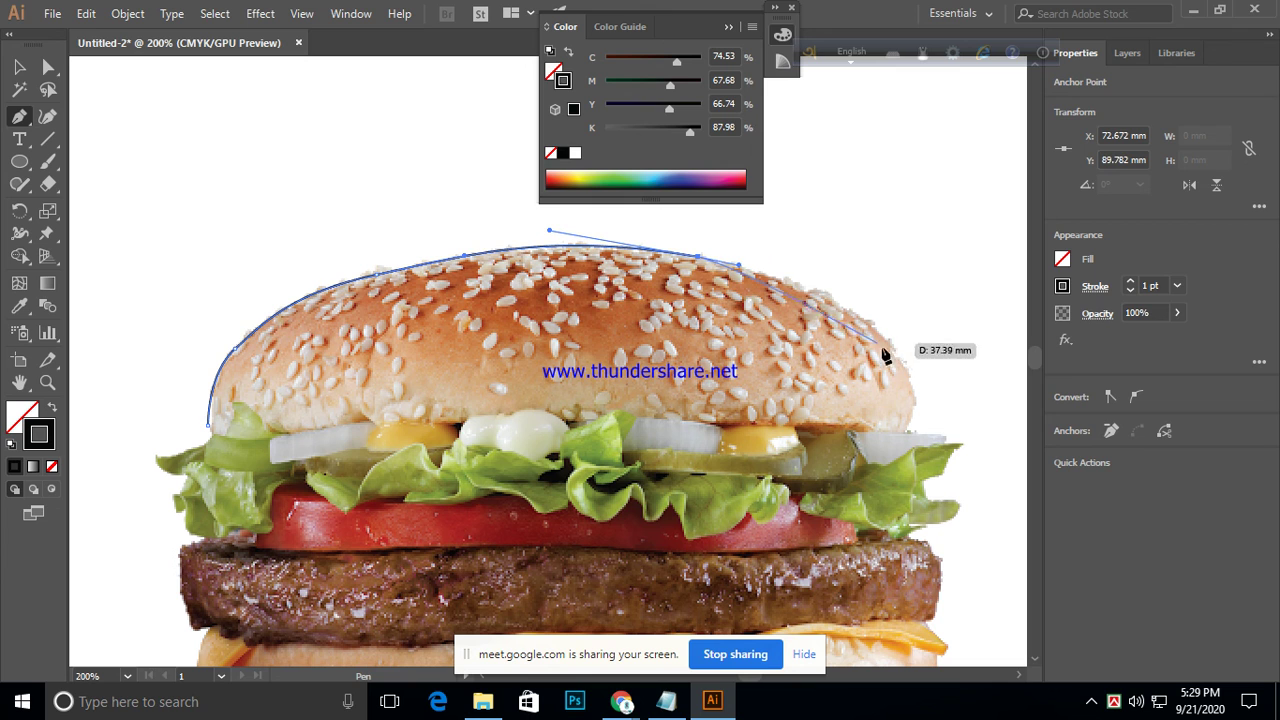
left_click_drag(903, 374, 950, 455)
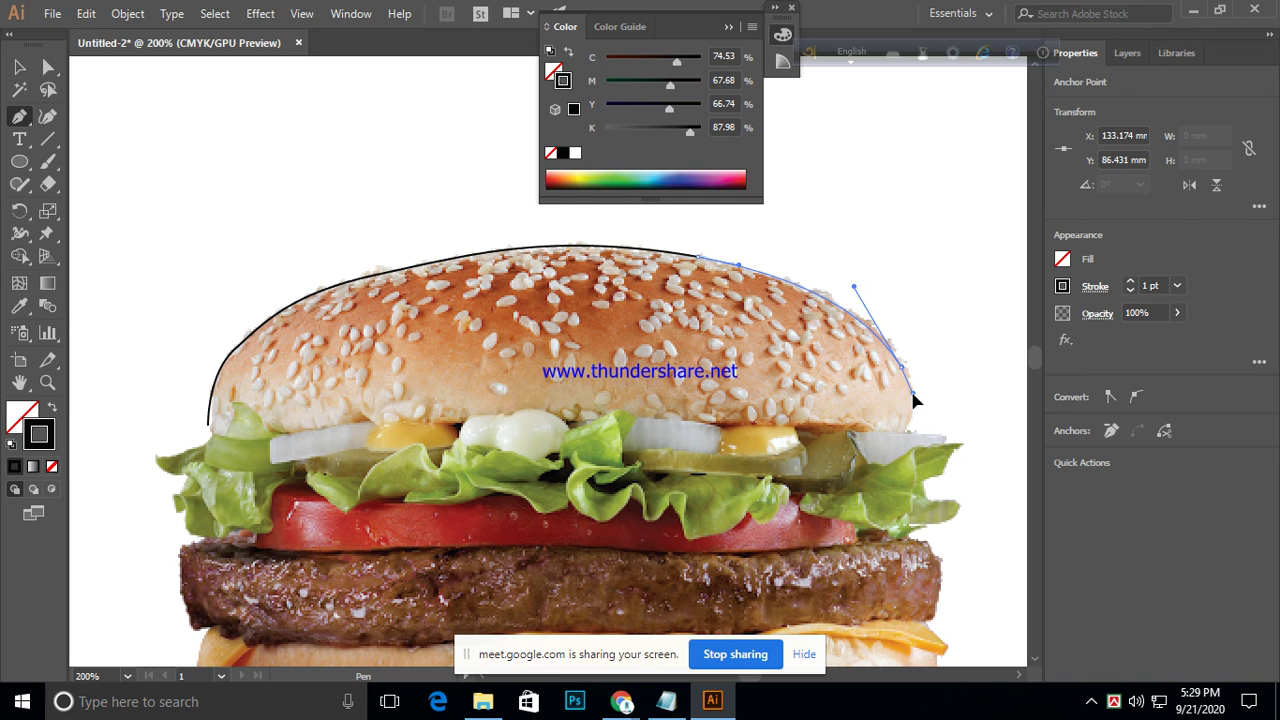
left_click_drag(910, 384, 896, 465)
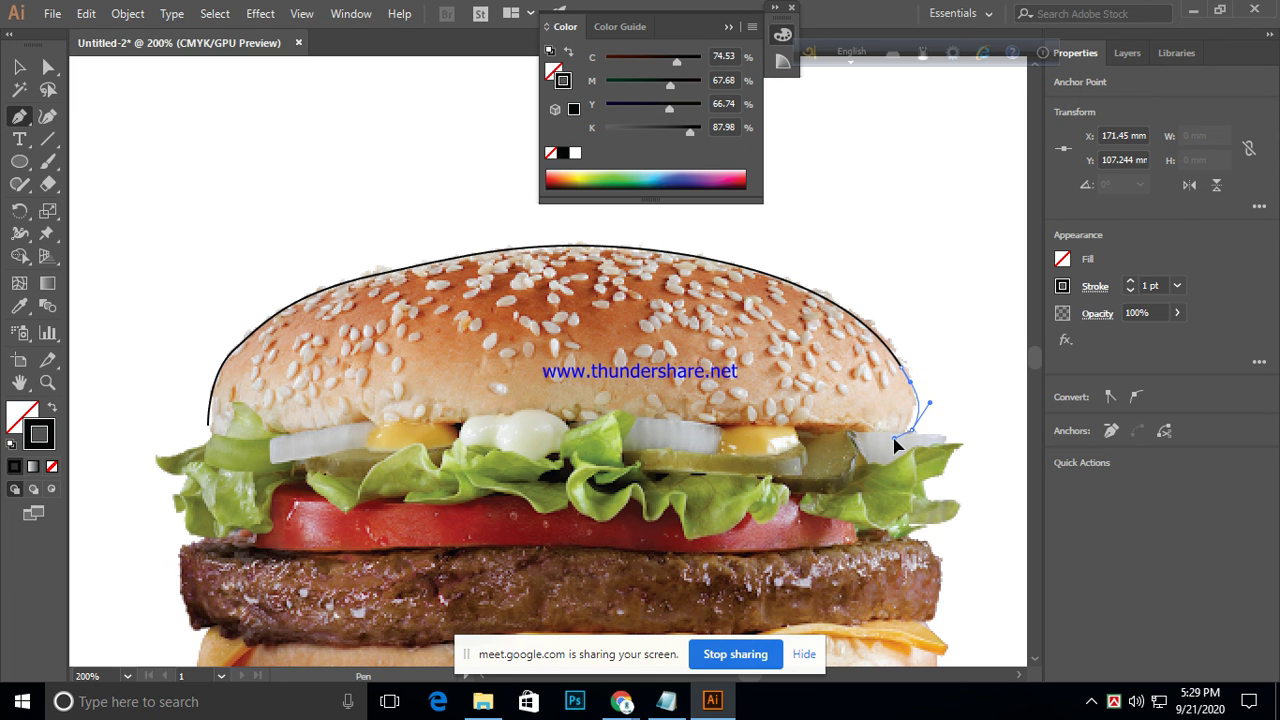
left_click_drag(896, 437, 902, 435)
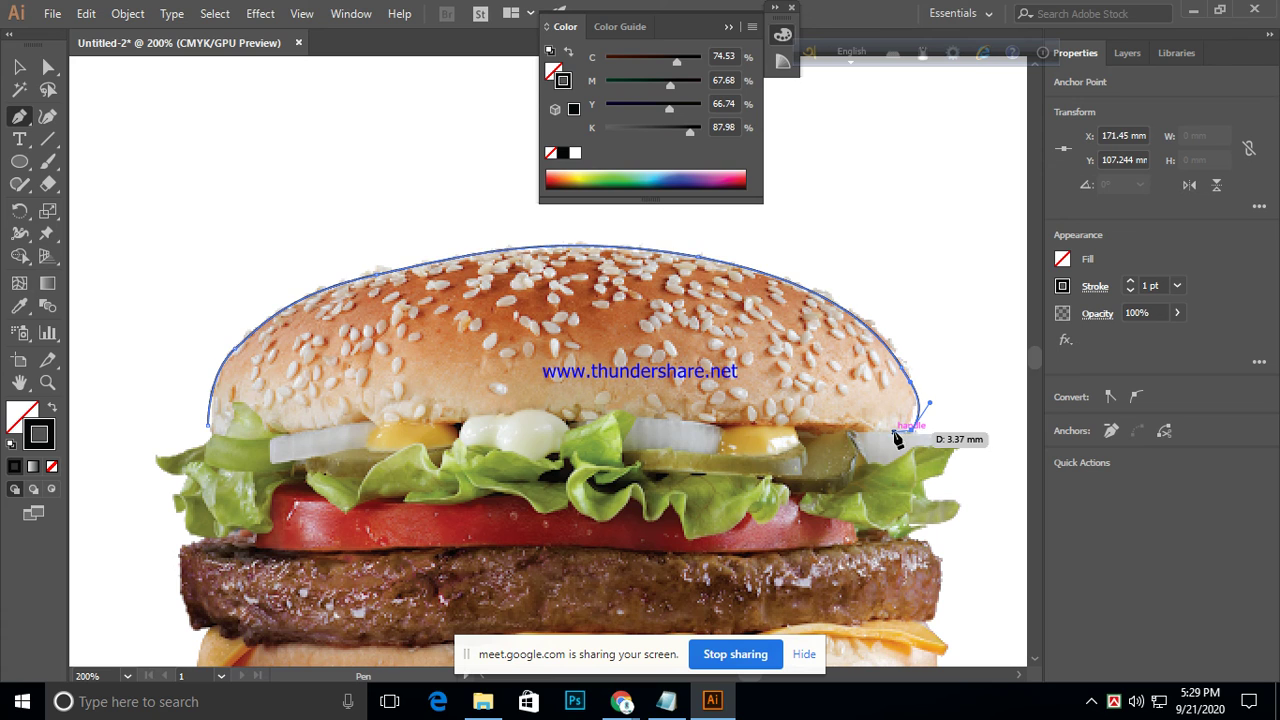
- Close the top bun's outline along its underside back to the starting anchor and deselect the path
left_click(637, 420)
left_click_drag(637, 420, 565, 425)
left_click_drag(386, 425, 330, 430)
left_click(208, 430)
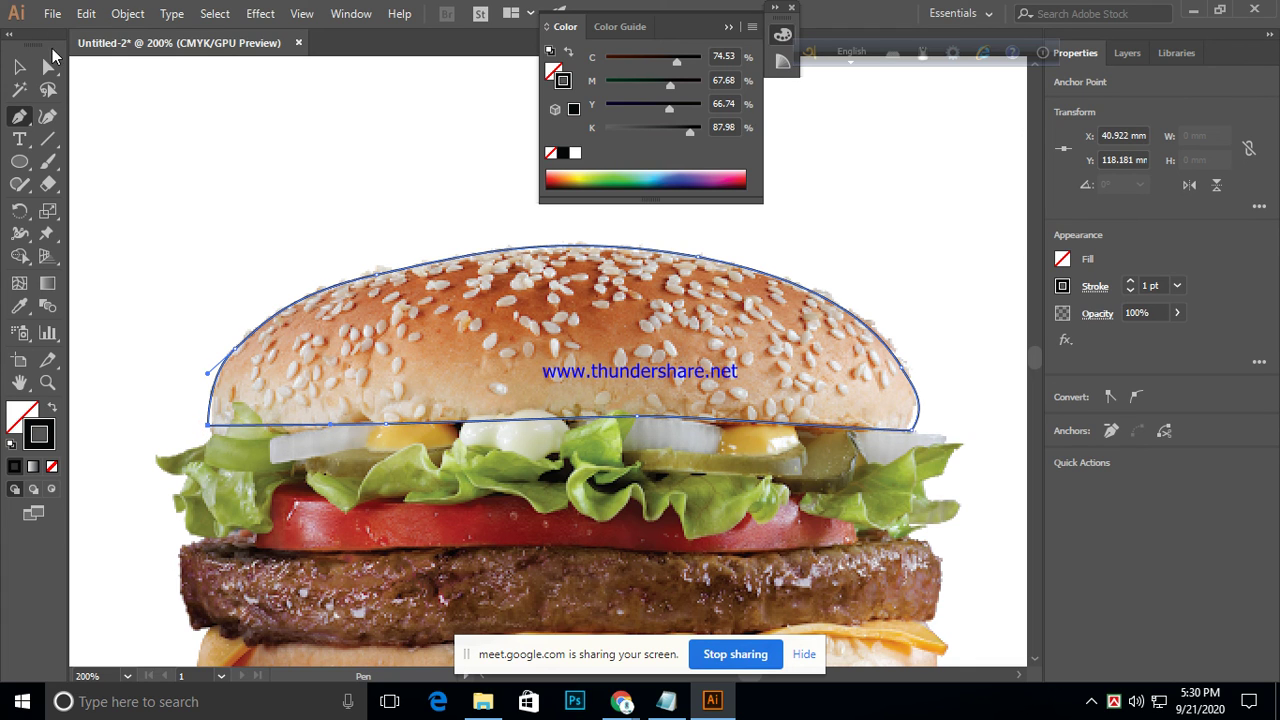
left_click(16, 67)
left_click(360, 157)
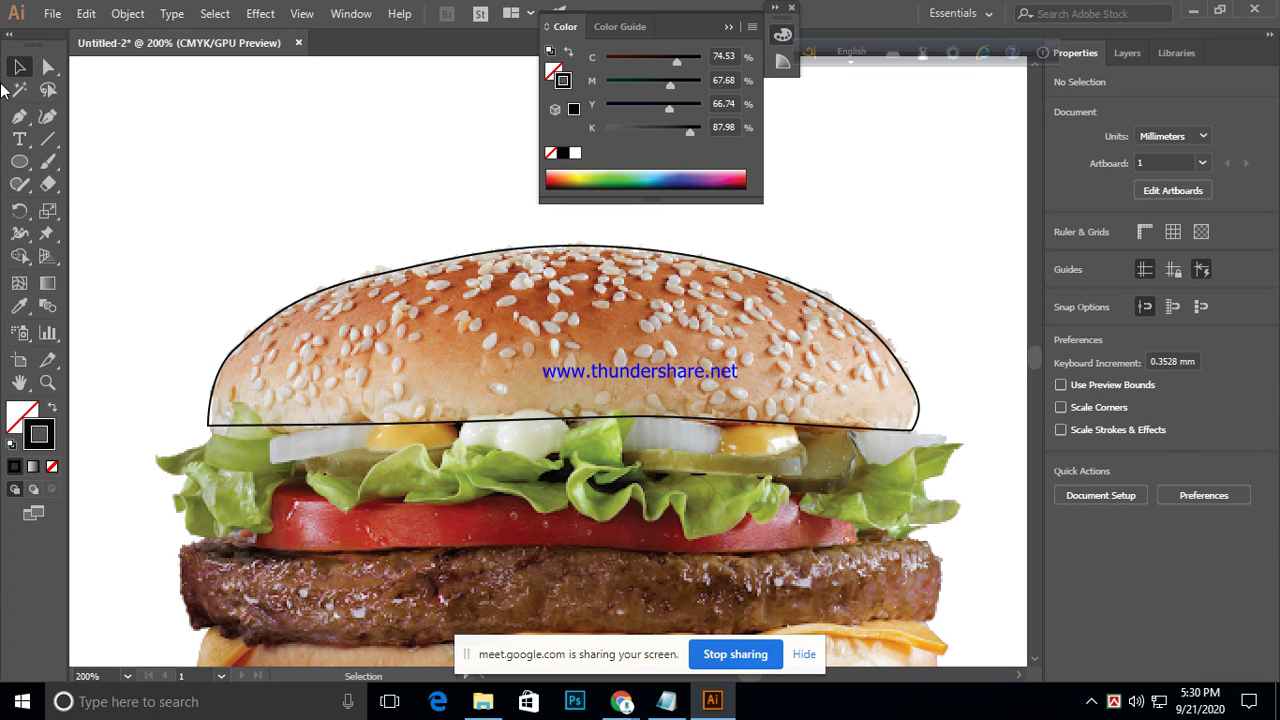
- Start a Pen tool path at the bottom bun's upper-left edge and trace down around its lower-left corner
left_click(19, 116)
scroll(634, 443, "down", 3)
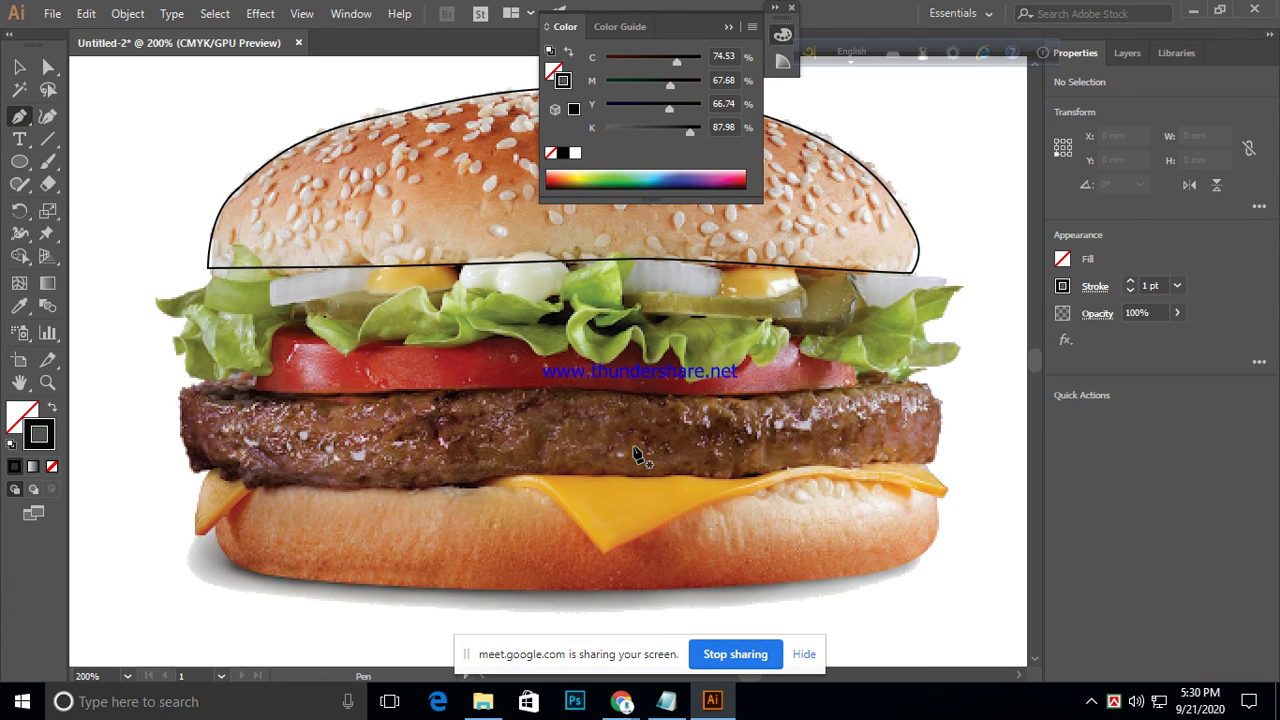
left_click(214, 476)
left_click(198, 535)
left_click(227, 558)
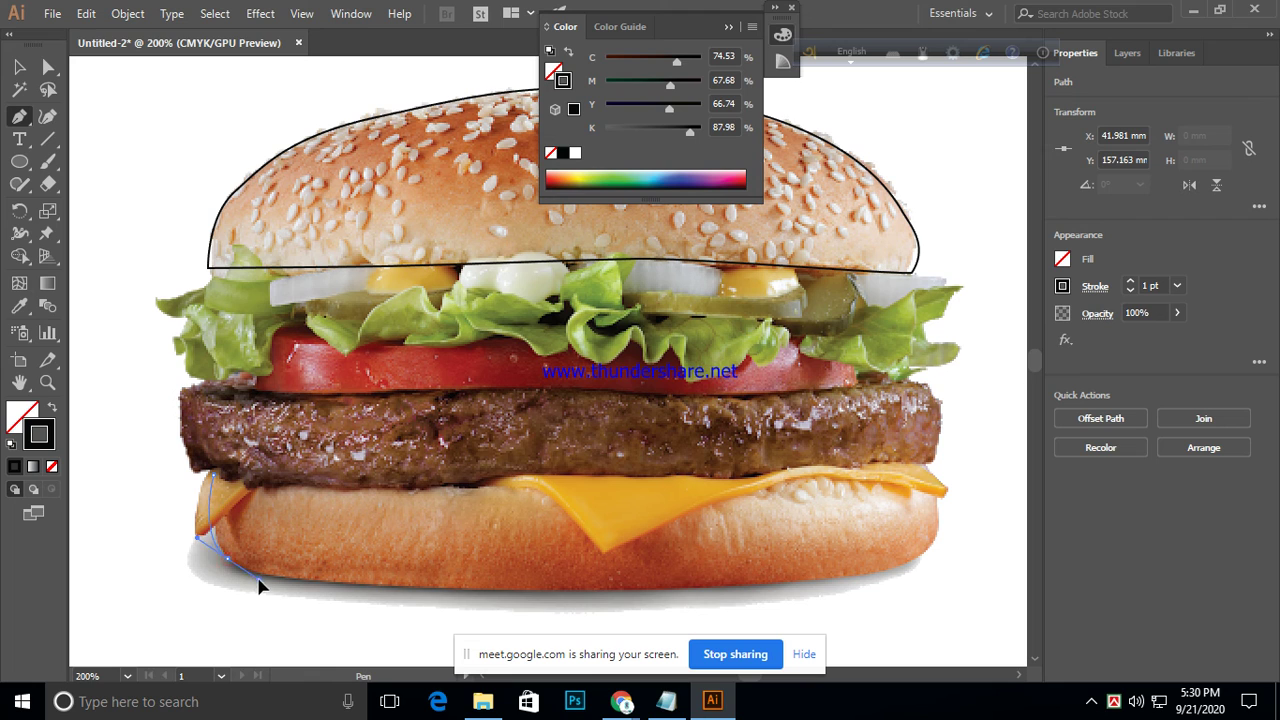
left_click_drag(244, 592, 256, 590)
left_click_drag(249, 577, 526, 592)
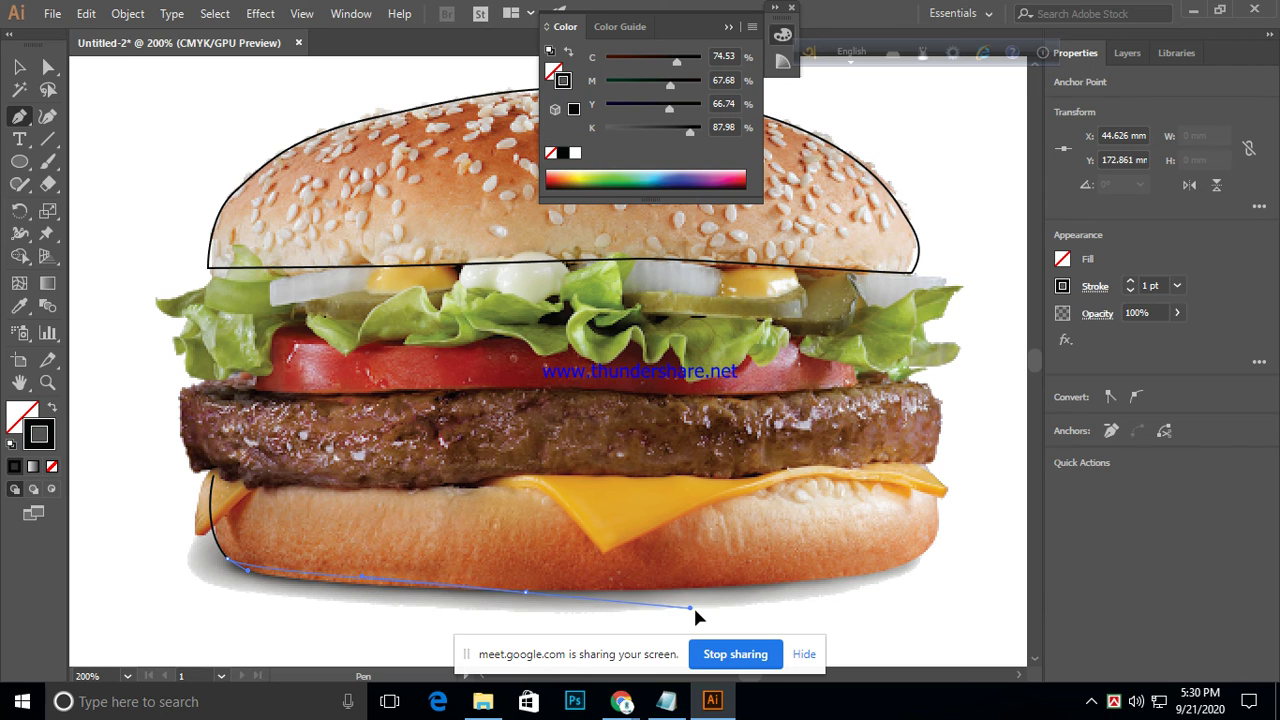
left_click_drag(697, 610, 467, 157)
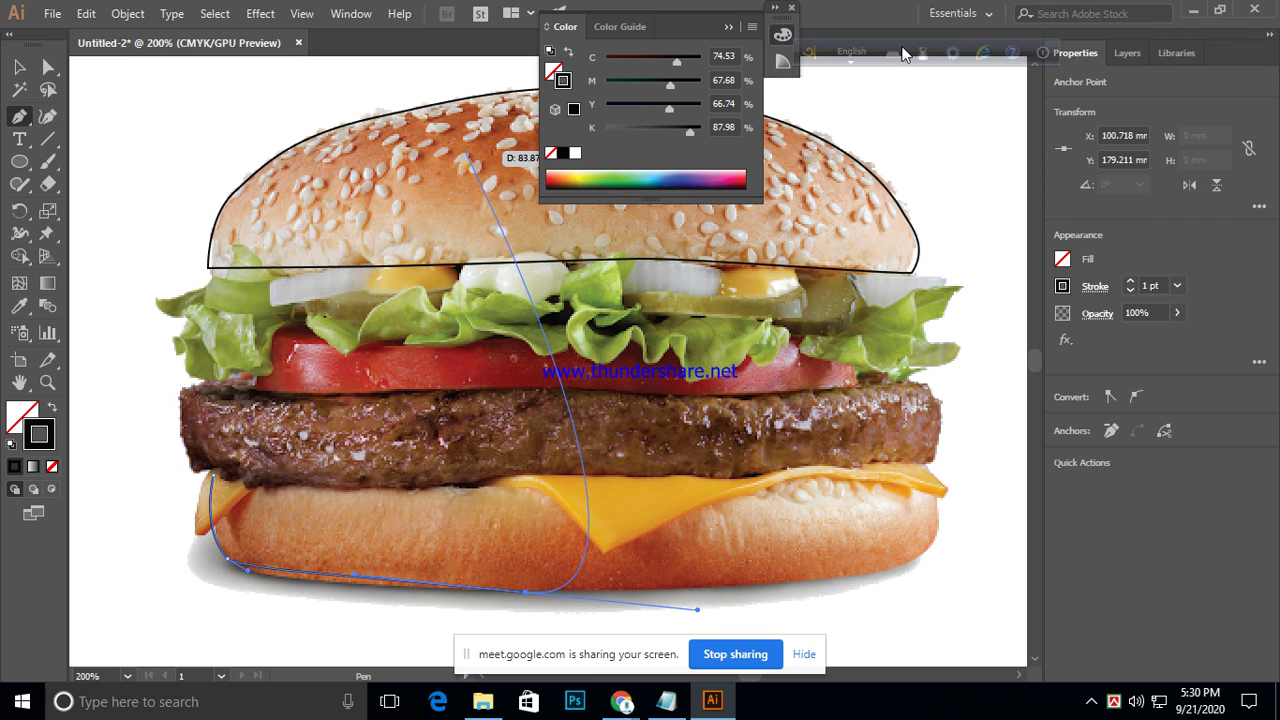
left_click(87, 15)
left_click(117, 46)
- Continue tracing the bottom bun's lower edge and curve the path up its right side, adjusting the last anchor's handle
left_click_drag(131, 77, 374, 591)
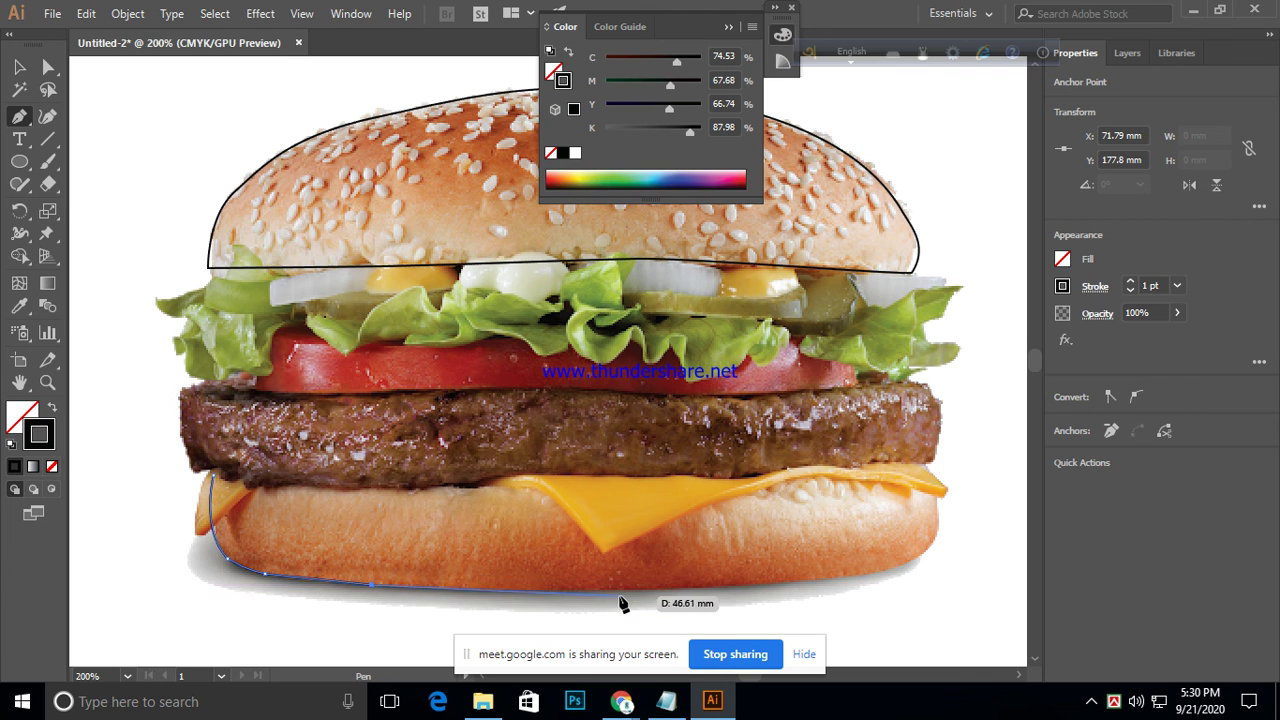
left_click(516, 590)
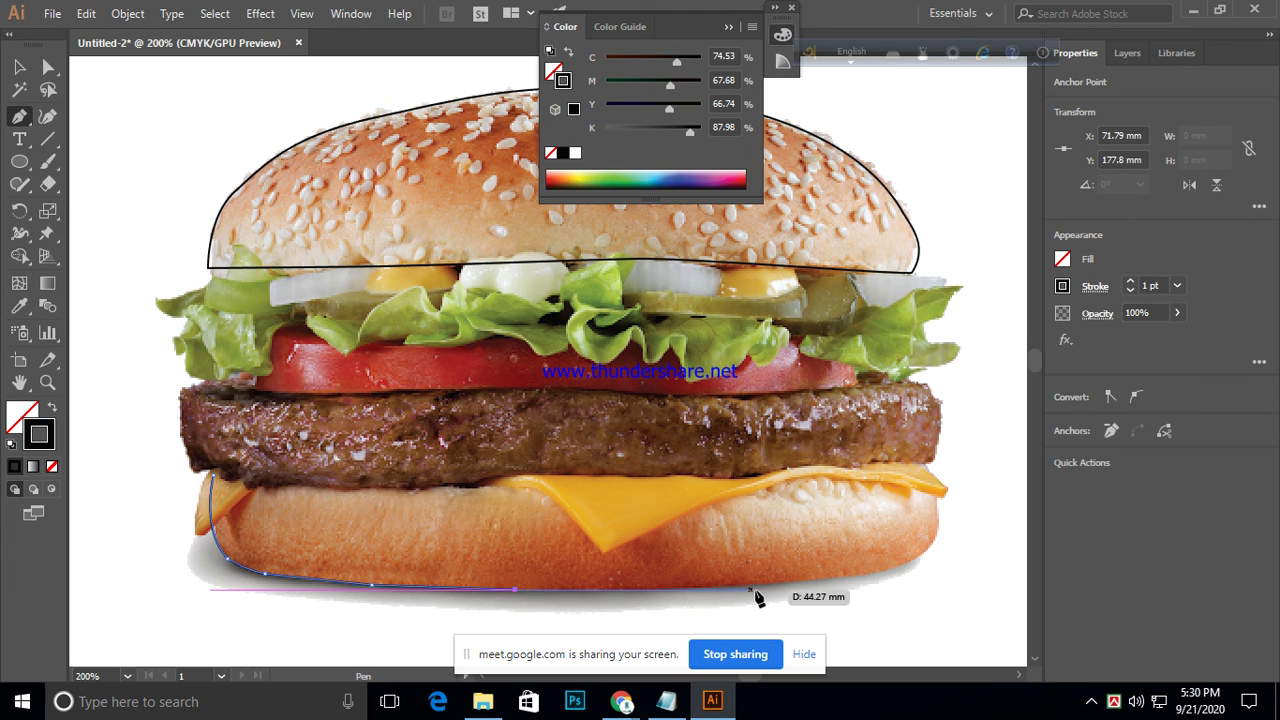
left_click_drag(763, 591, 846, 585)
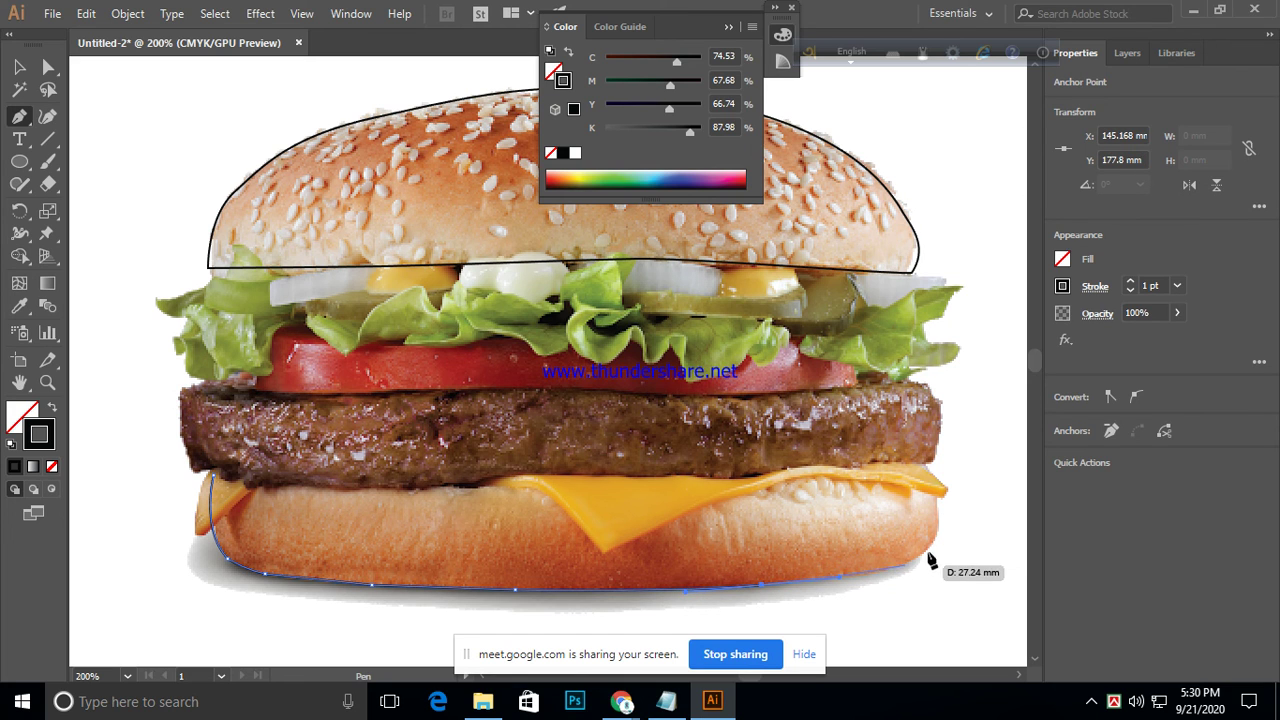
left_click_drag(936, 532, 945, 489)
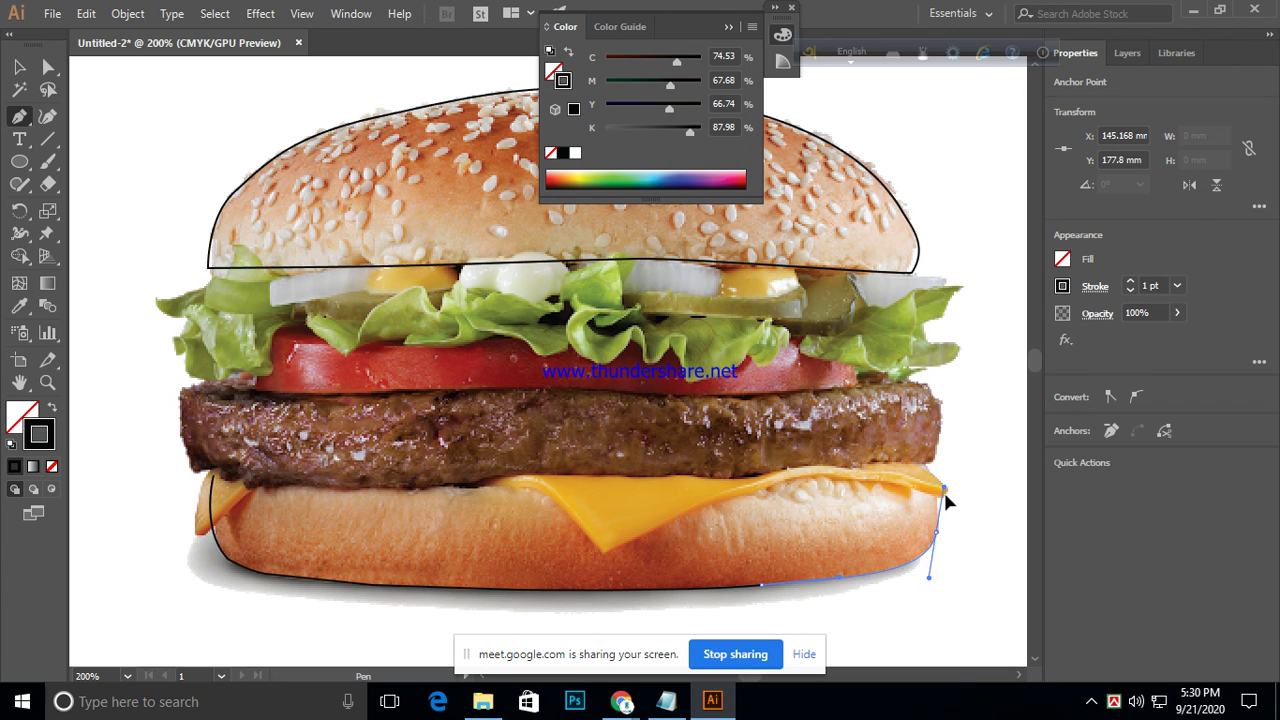
left_click_drag(938, 510, 938, 508)
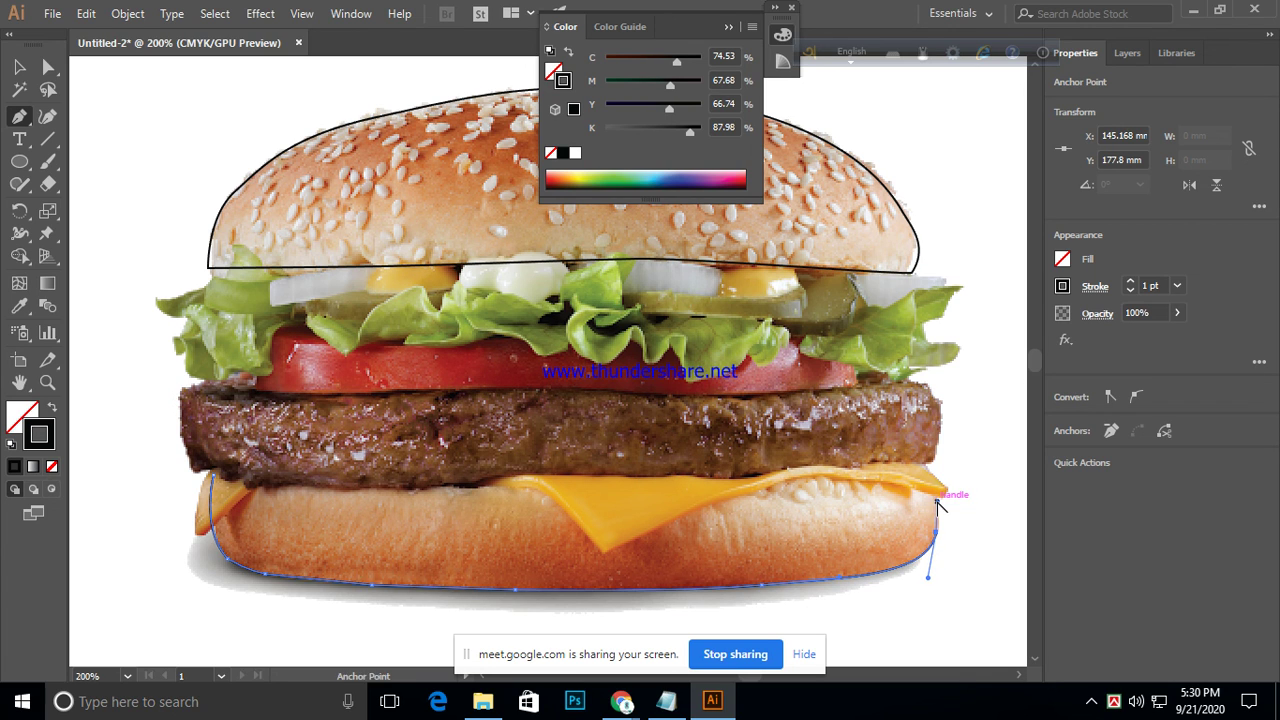
left_click_drag(936, 482, 928, 474)
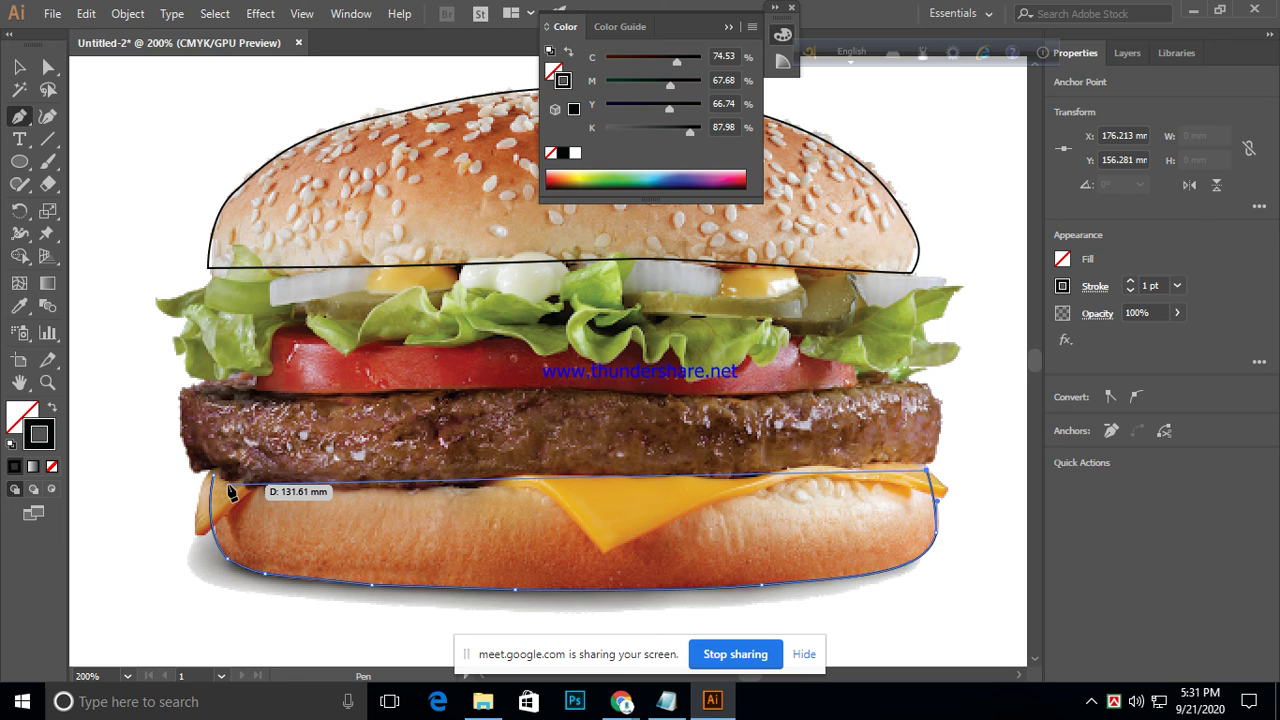
left_click(86, 13)
left_click(116, 36)
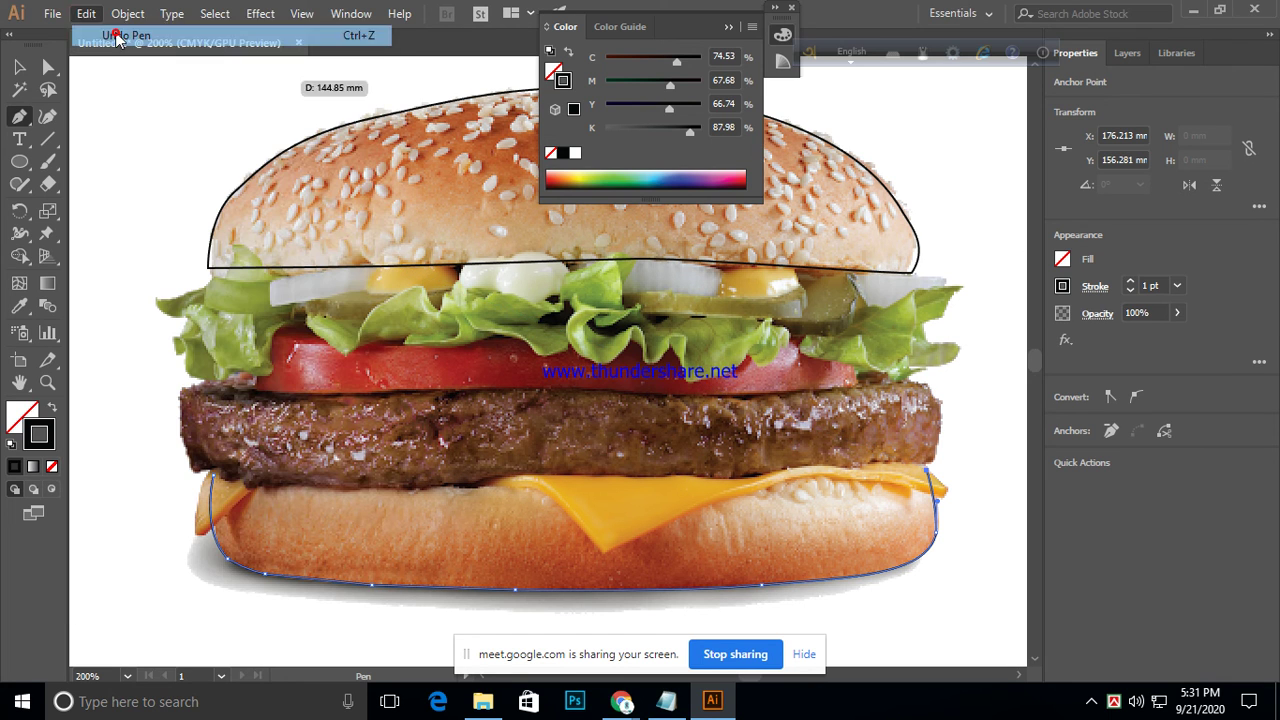
- Place an anchor at the bottom bun's upper-right corner, close the outline across its top edge, and deselect the path
left_click(930, 480)
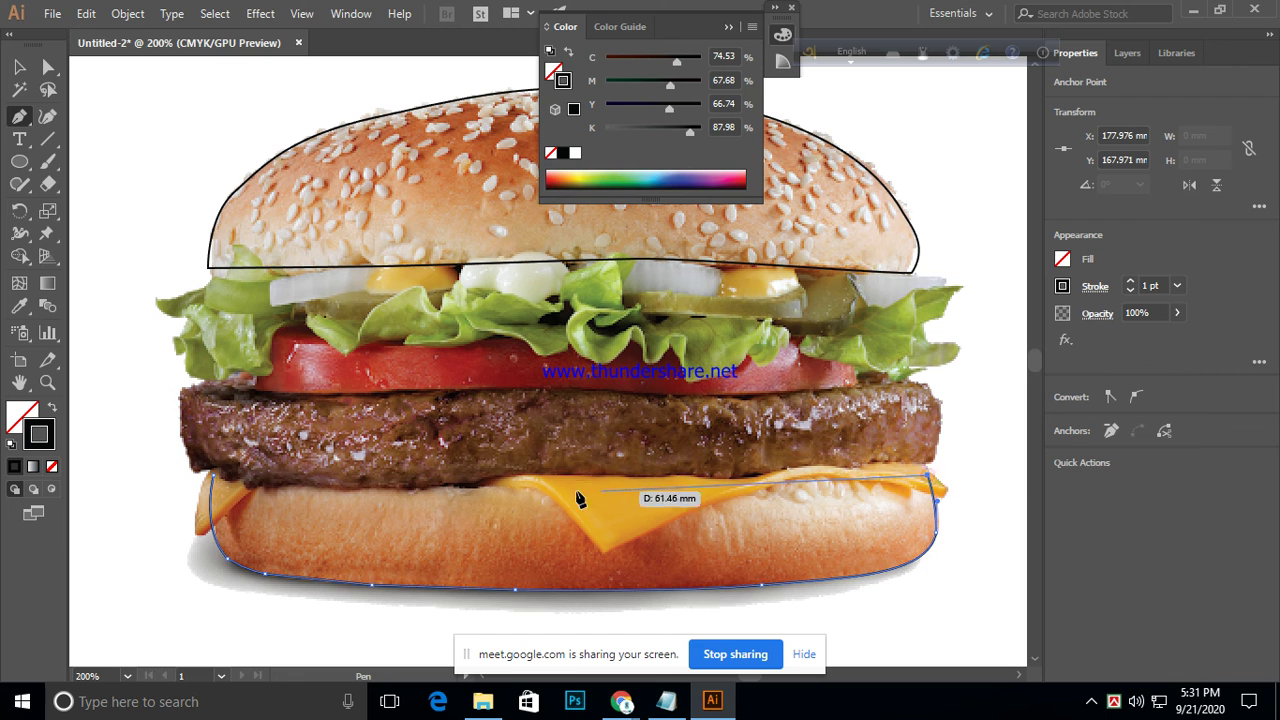
left_click(210, 486)
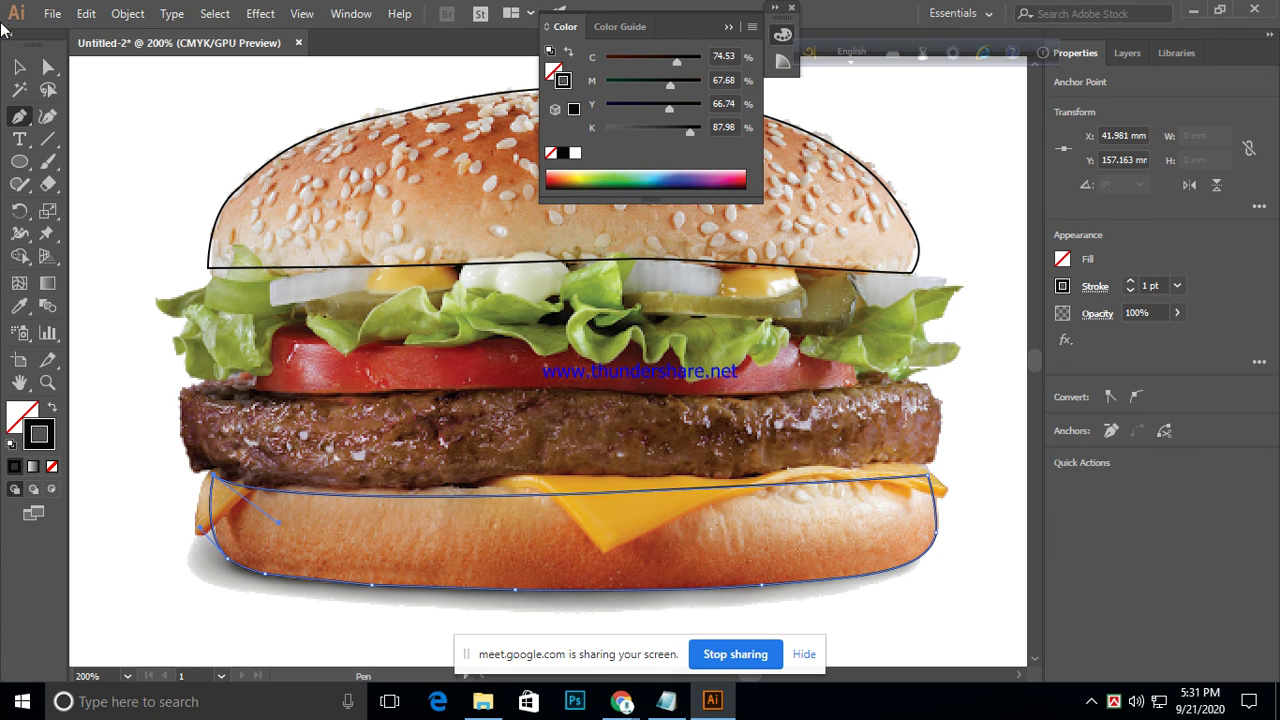
left_click(18, 67)
left_click(121, 118)
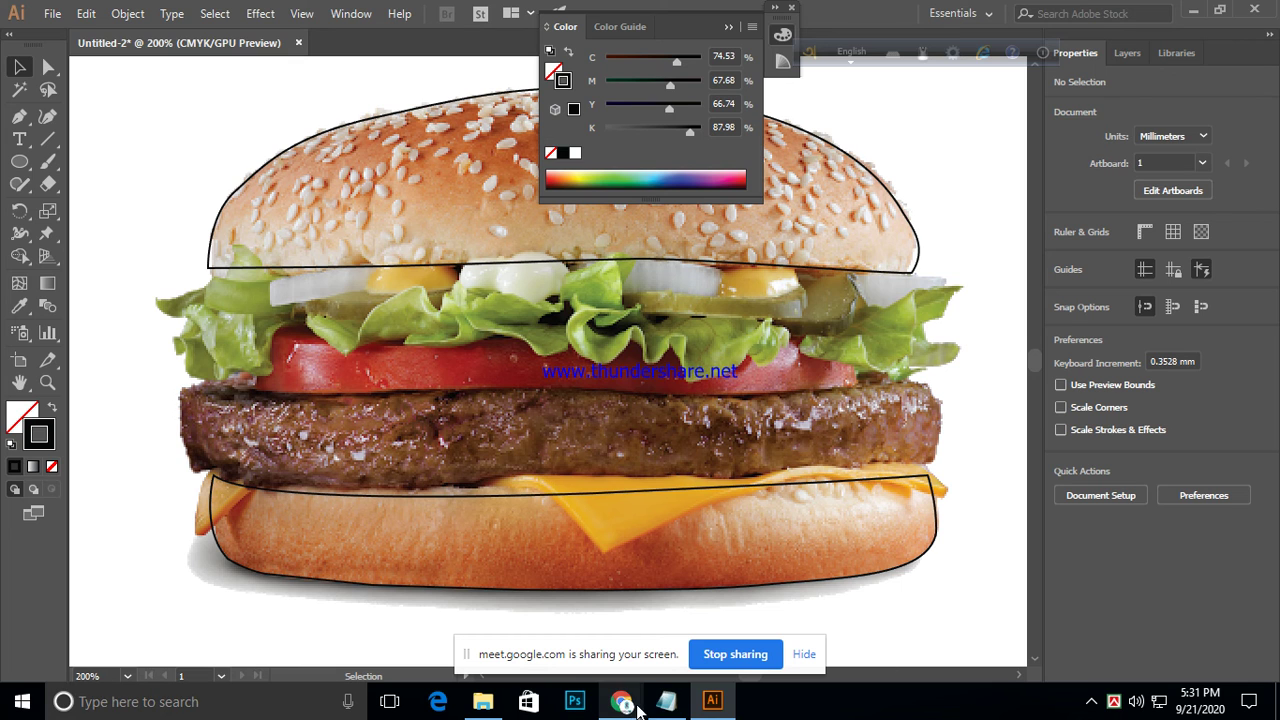
- Switch to Chrome, check the Google Meet call and the Facebook group chat, and return to Illustrator
mouse_move(626, 704)
left_click(498, 620)
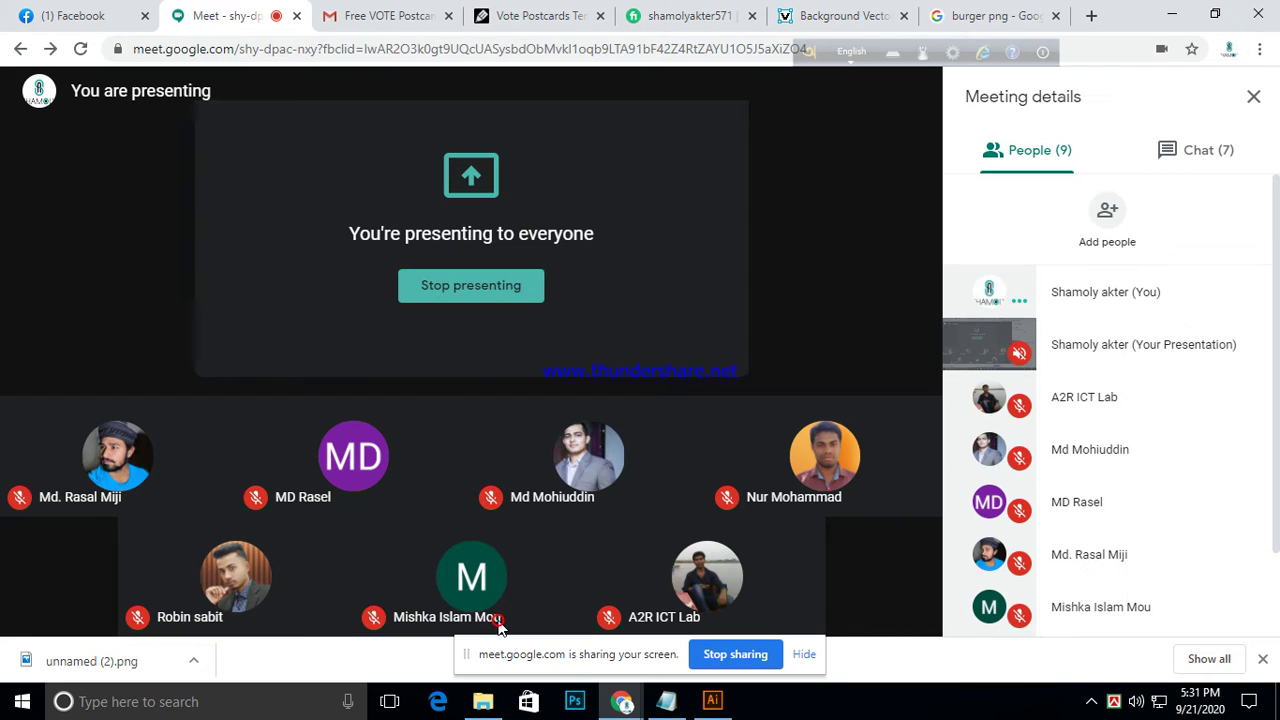
left_click(70, 19)
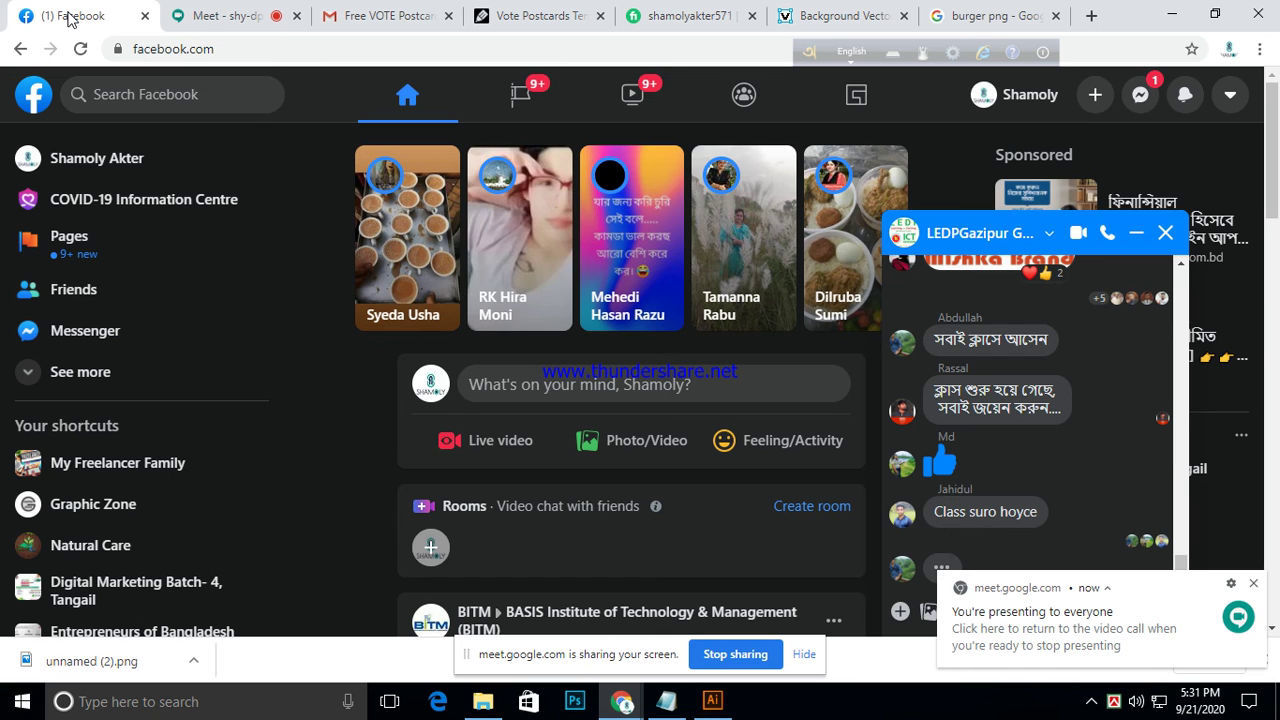
left_click(205, 20)
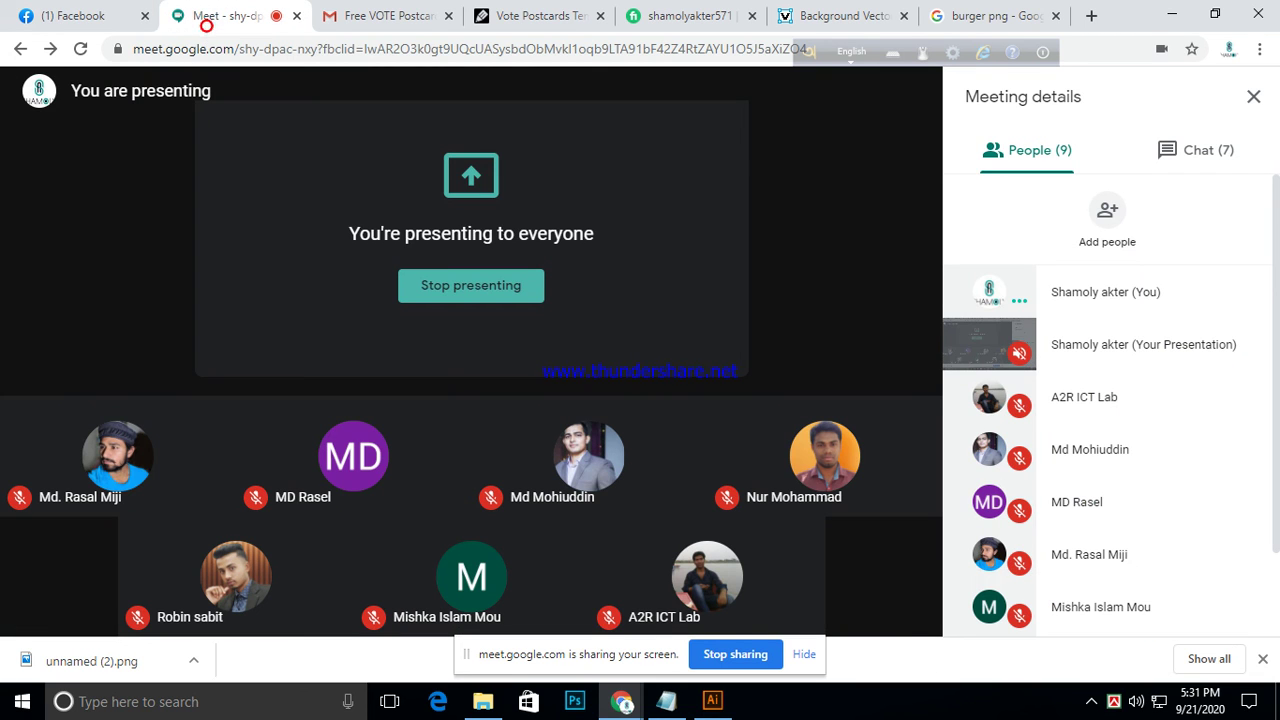
left_click(713, 701)
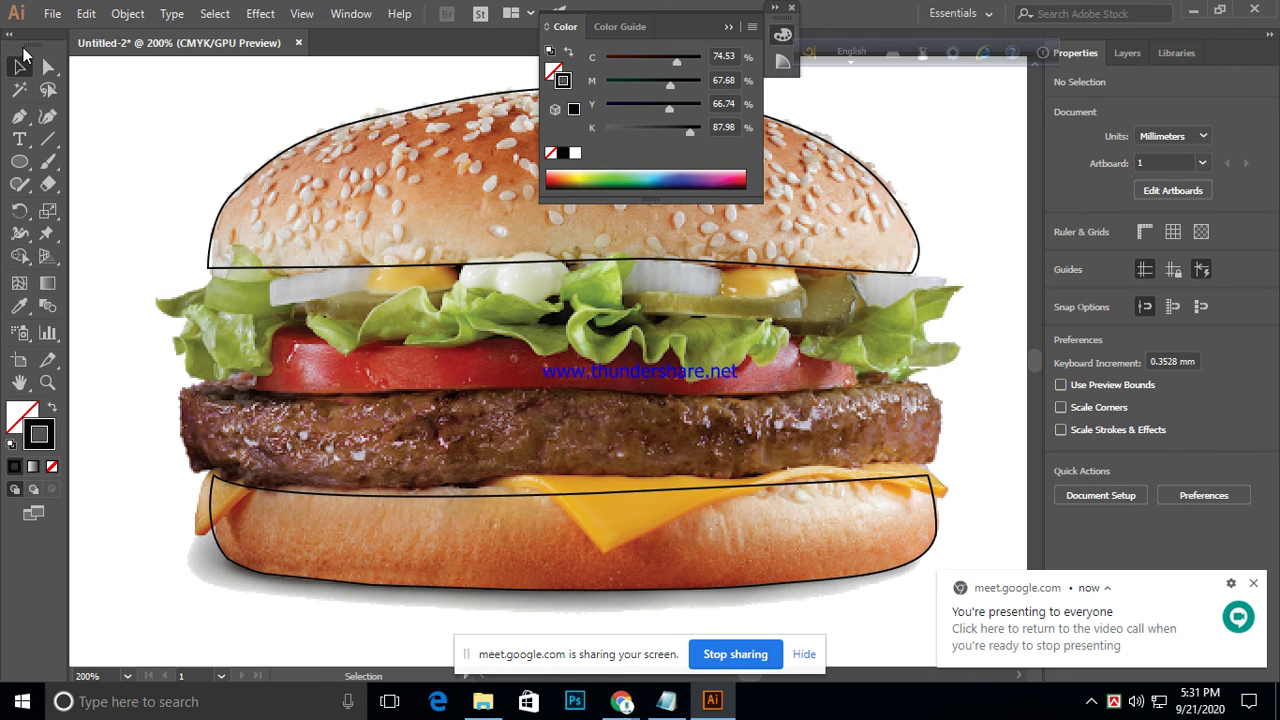
- Trace the meat patty with the Pen tool from its upper-left corner down the left side, along the underside and up the right end
left_click(19, 117)
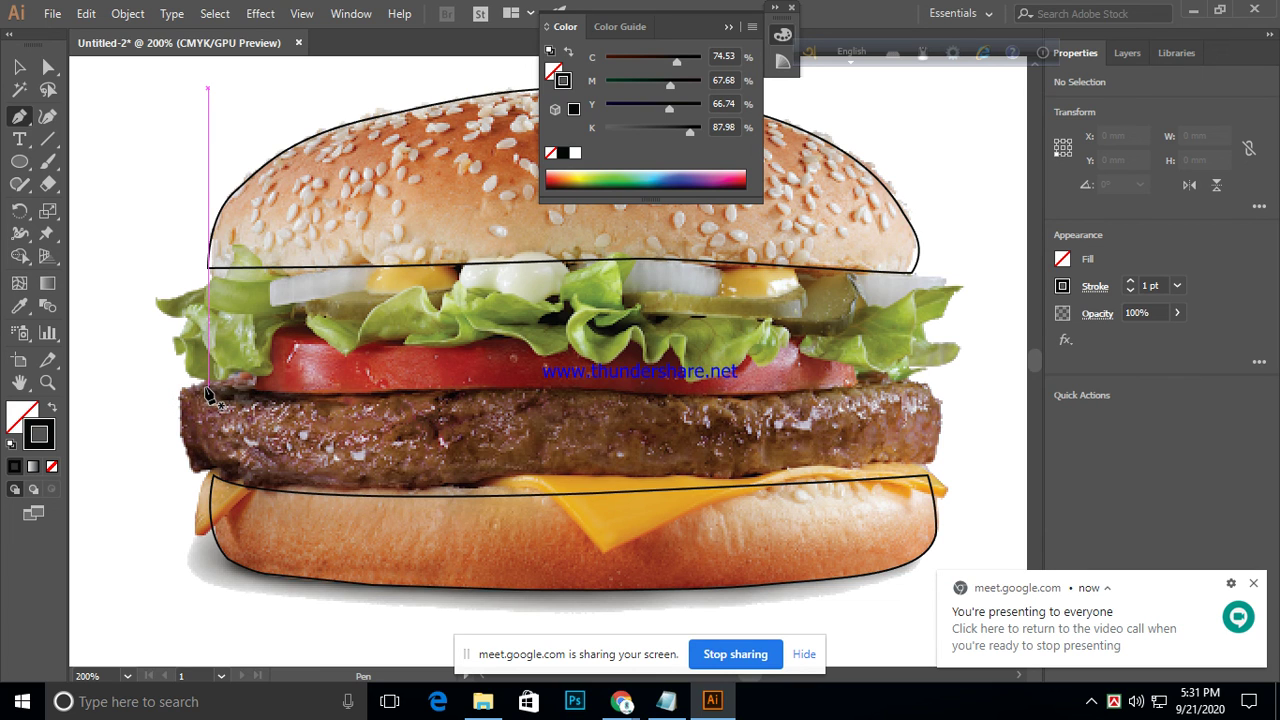
mouse_move(202, 389)
left_mouse_down()
mouse_move(182, 382)
mouse_move(180, 397)
left_mouse_up()
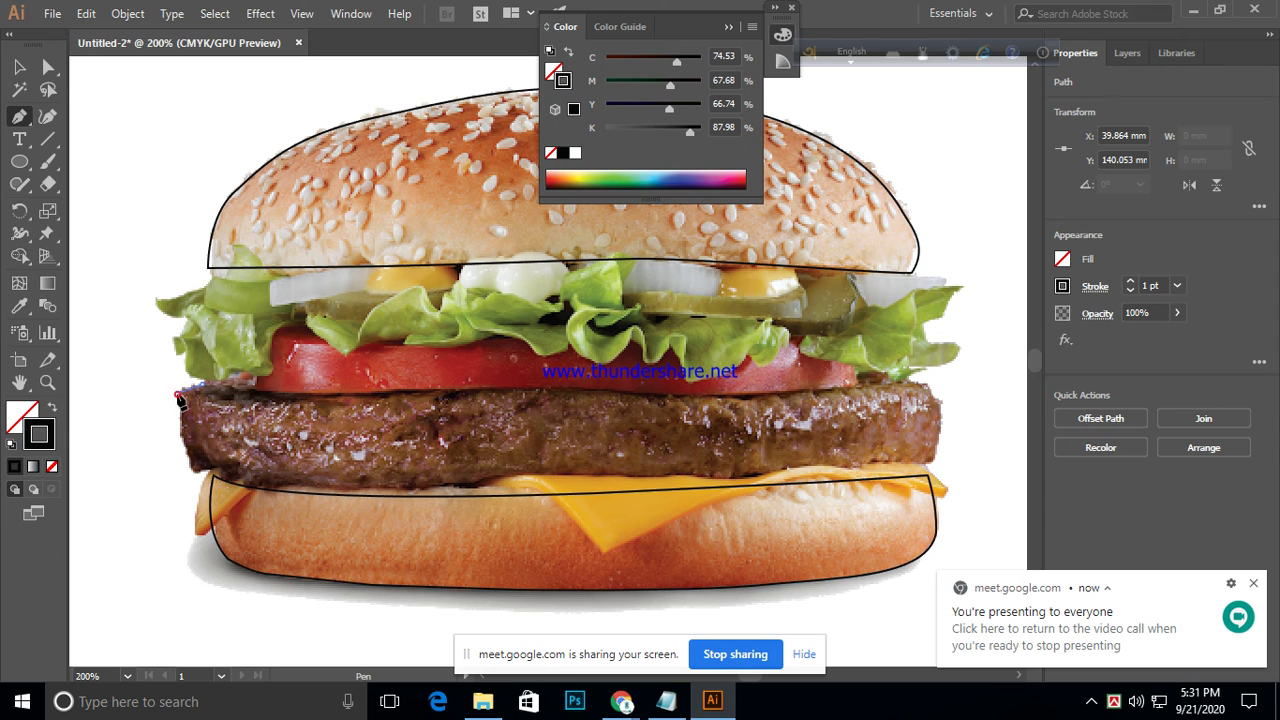
left_click(193, 472)
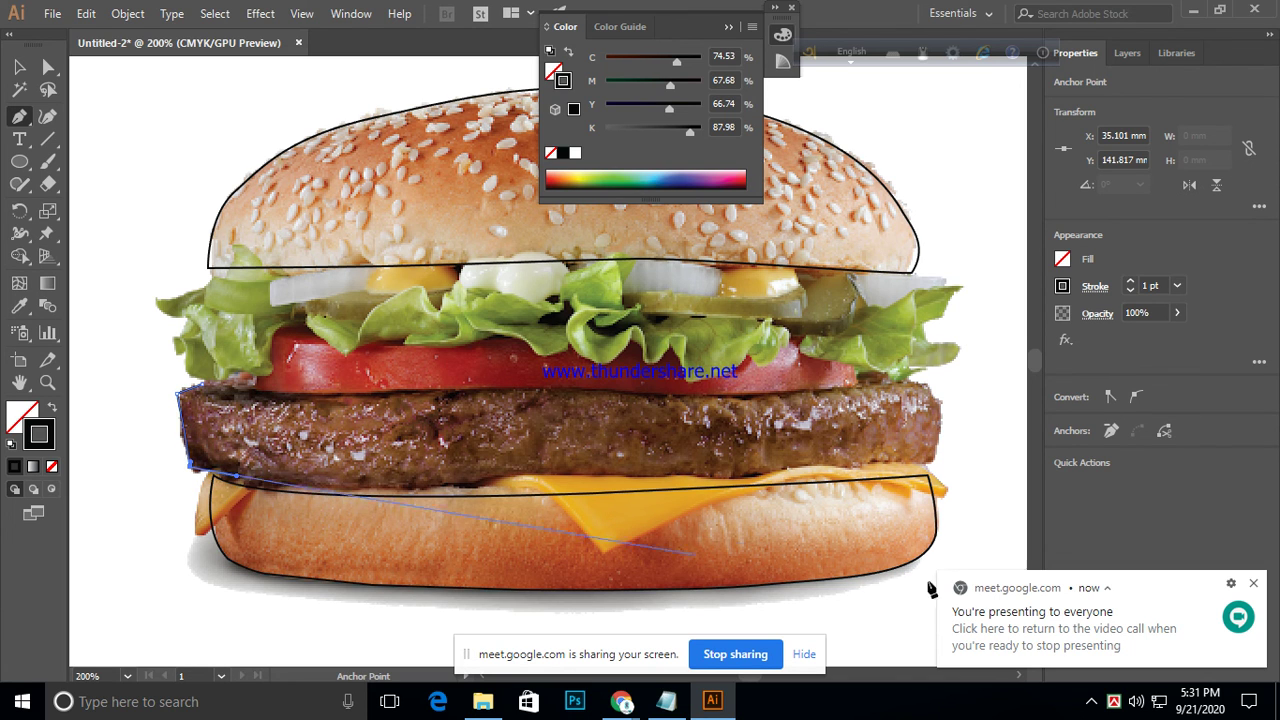
left_click_drag(718, 481, 782, 477)
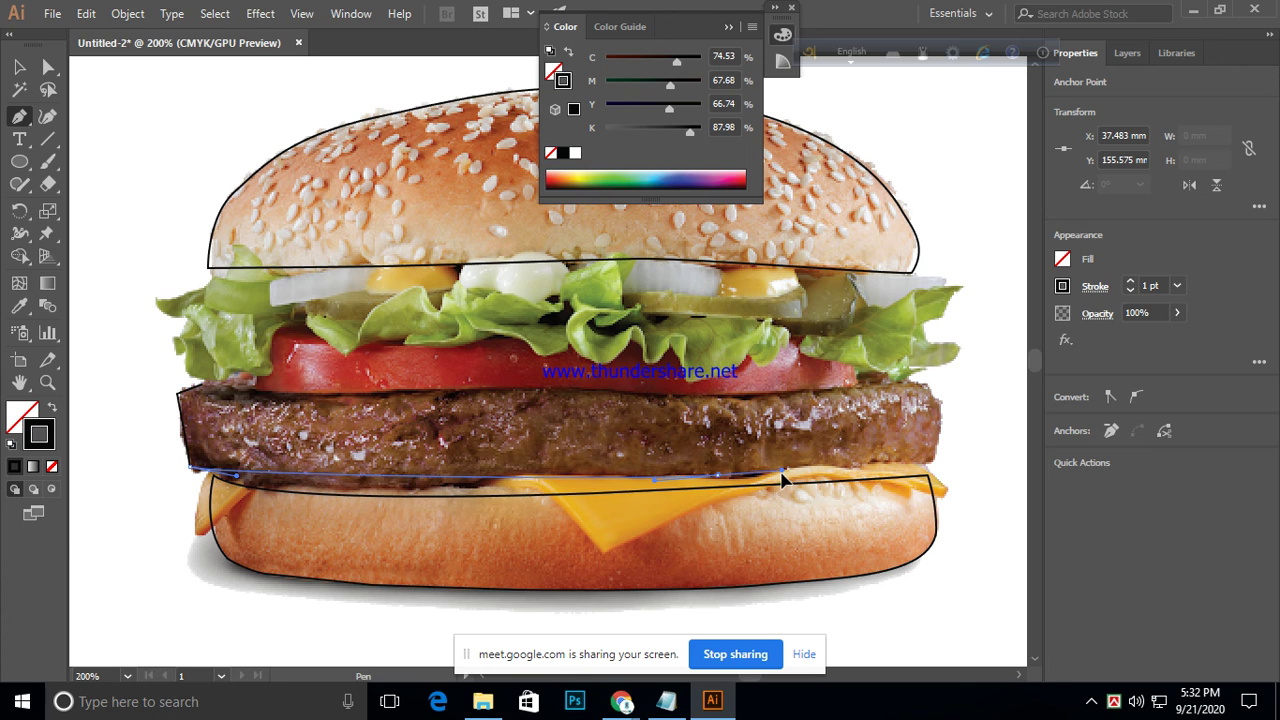
mouse_move(778, 484)
left_mouse_down()
mouse_move(760, 476)
mouse_move(837, 466)
mouse_move(870, 477)
left_mouse_up()
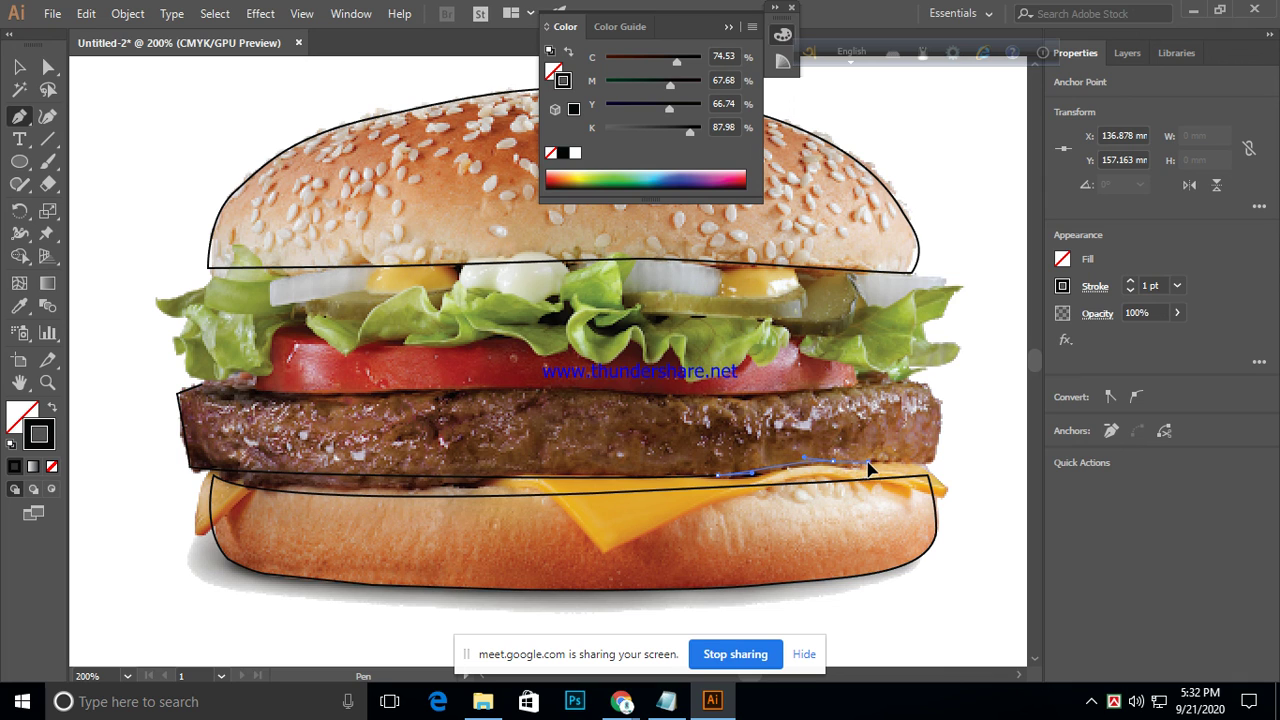
left_click_drag(860, 478, 873, 390)
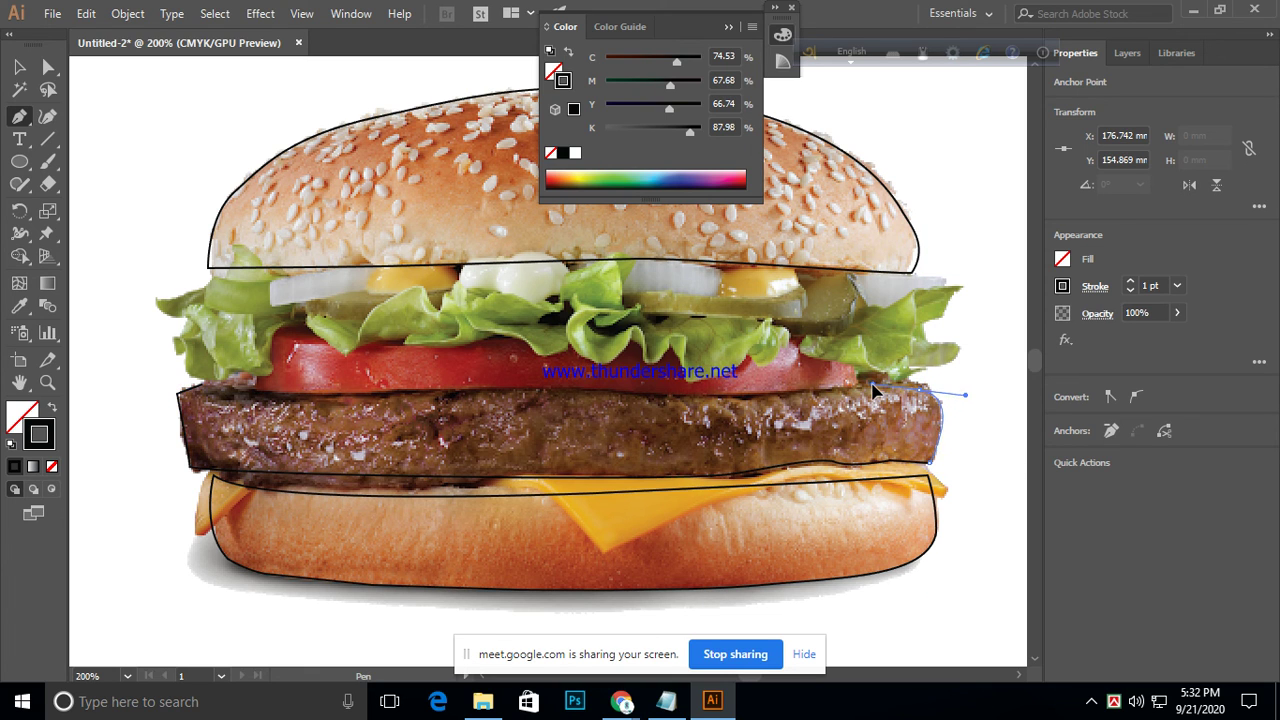
- Continue the patty outline along its top edge, close it at the upper-left starting anchor, and deselect the path
left_click_drag(873, 392, 622, 402)
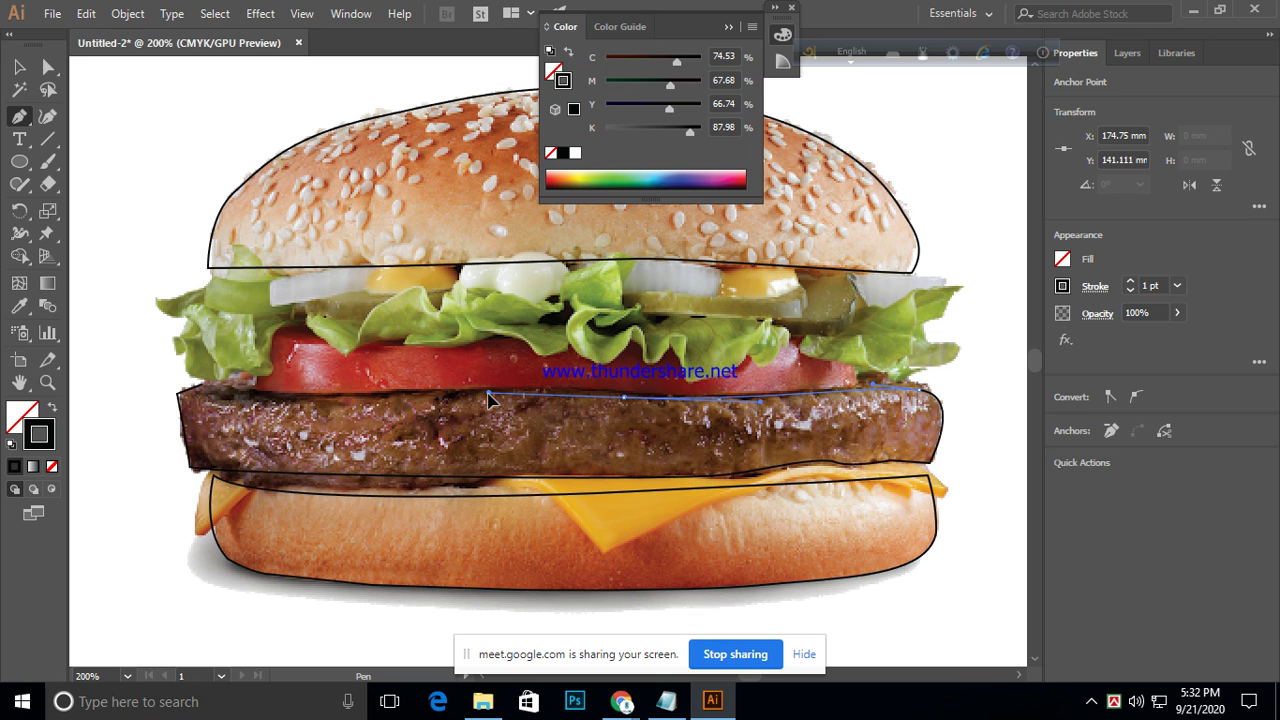
left_click_drag(489, 400, 270, 400)
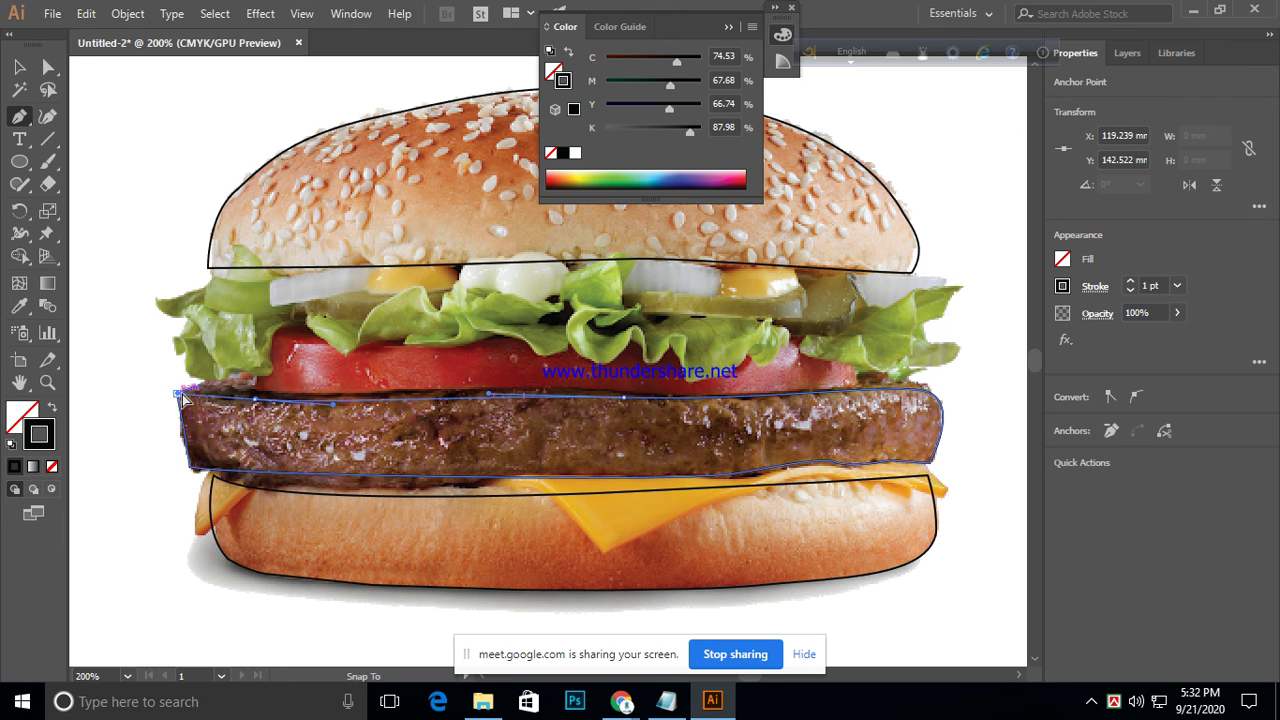
left_click_drag(178, 395, 950, 562)
left_click_drag(1172, 463, 1172, 463)
left_click(86, 13)
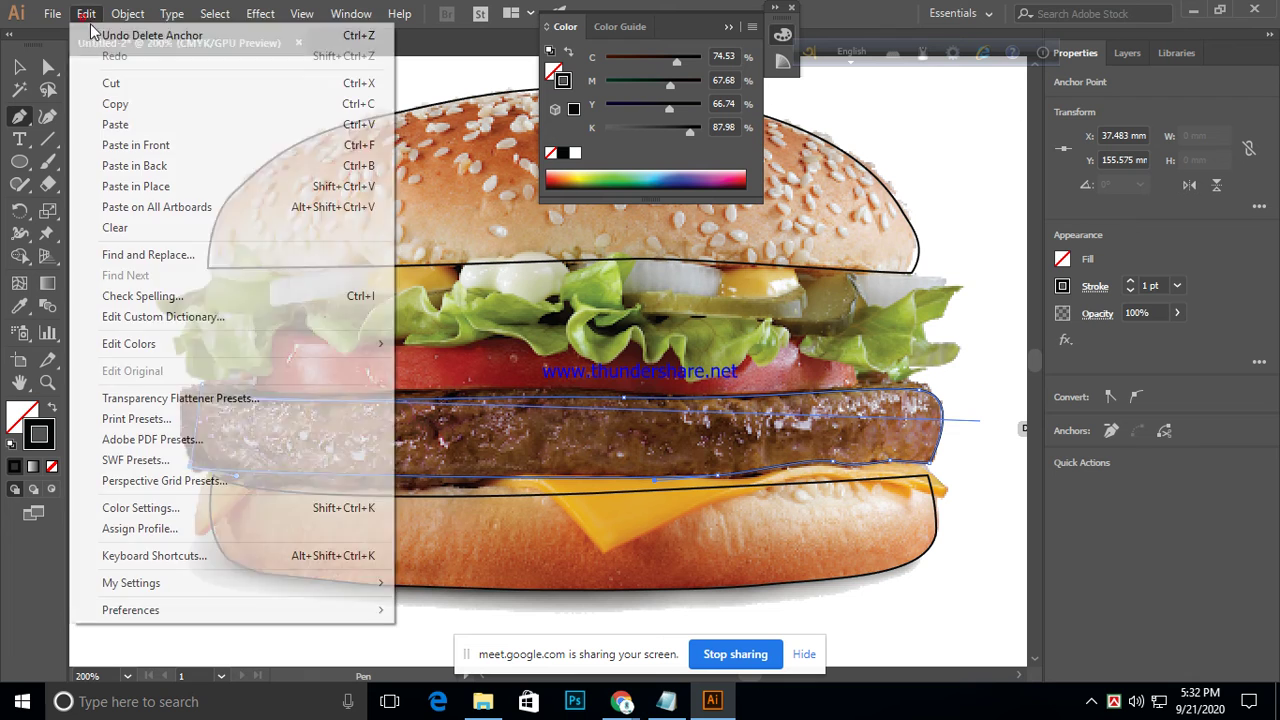
left_click(112, 38)
left_click_drag(255, 400, 205, 393)
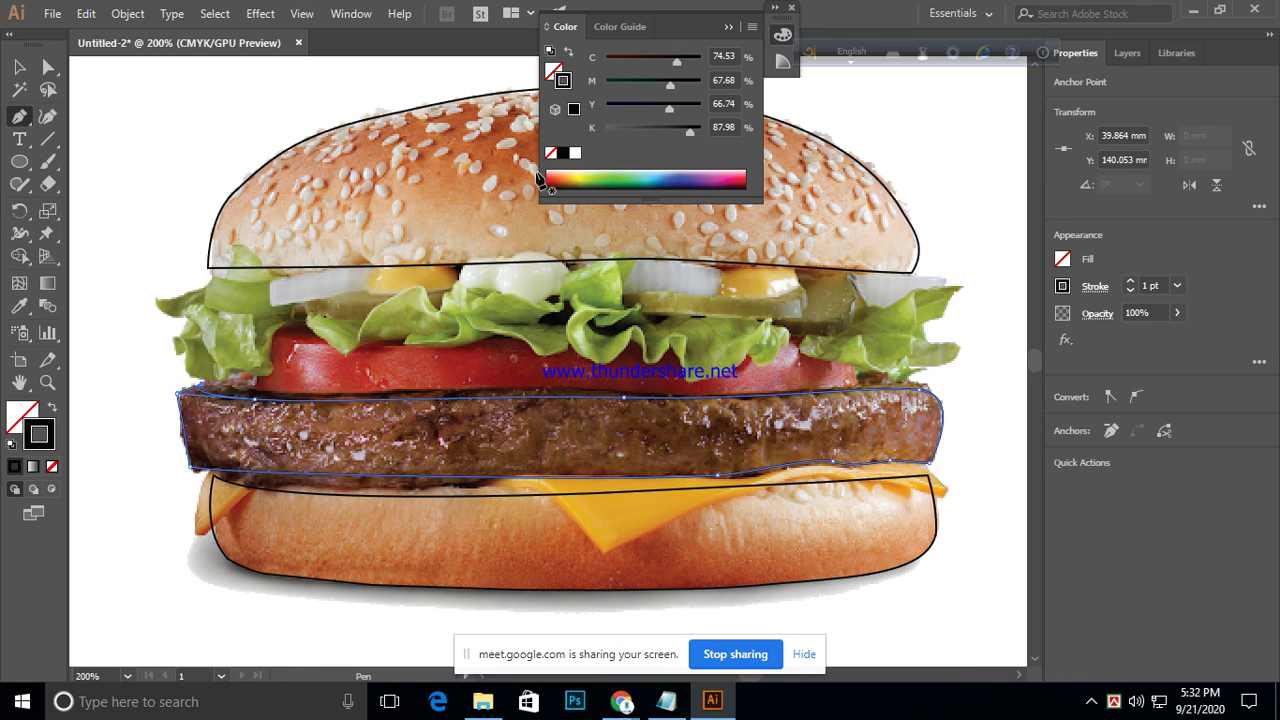
left_click(21, 67)
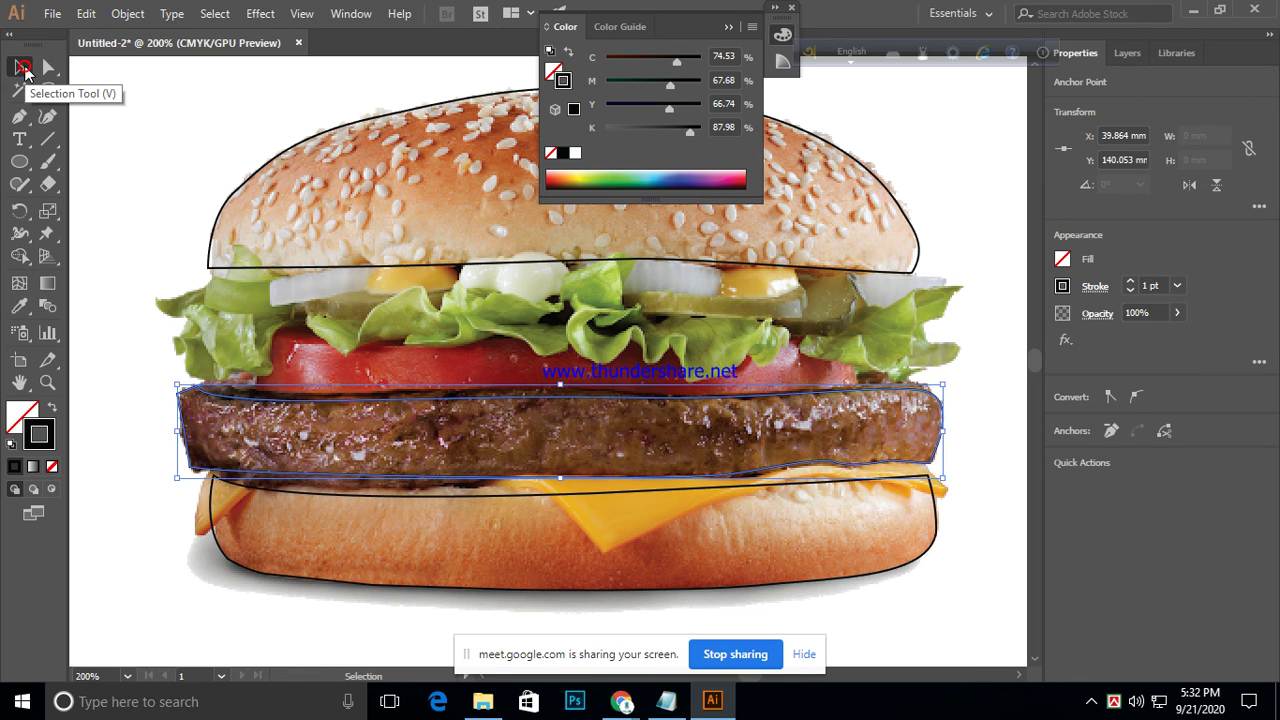
left_click(961, 597)
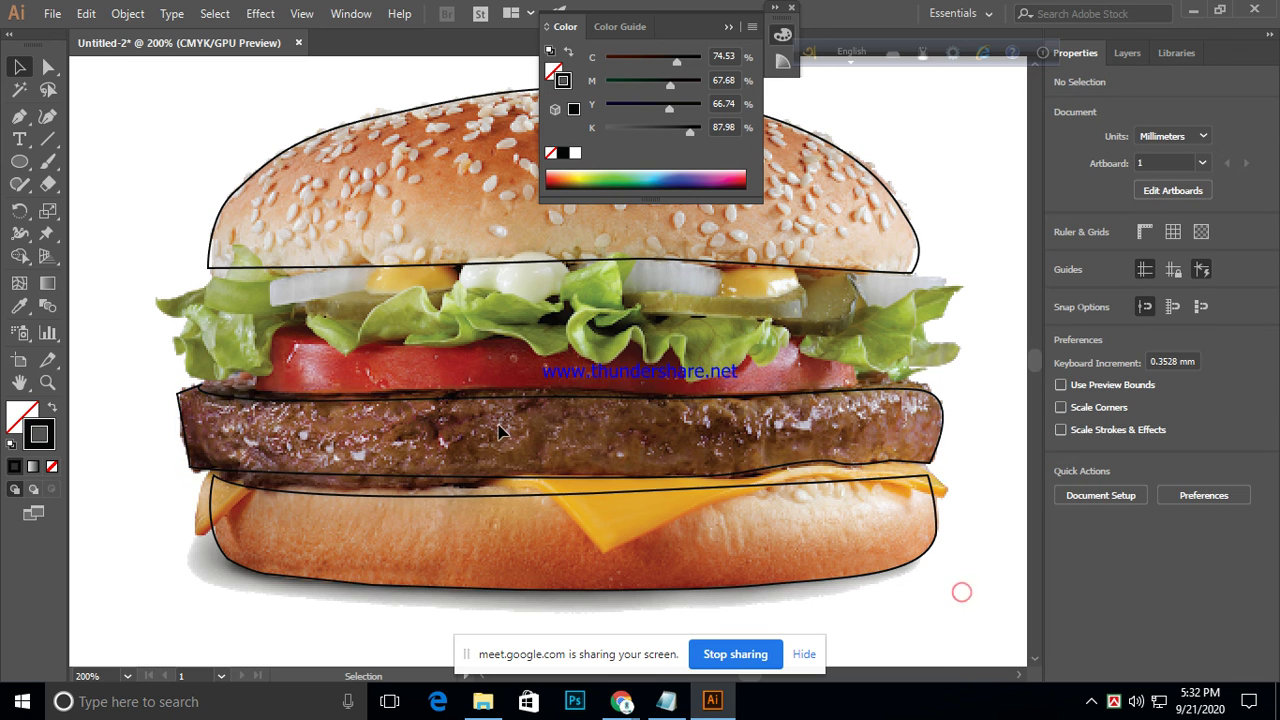
- Fill the patty outline with red #a82f2f and replace that fill with a dark brown sampled from the photo using the Eyedropper
left_click(611, 482)
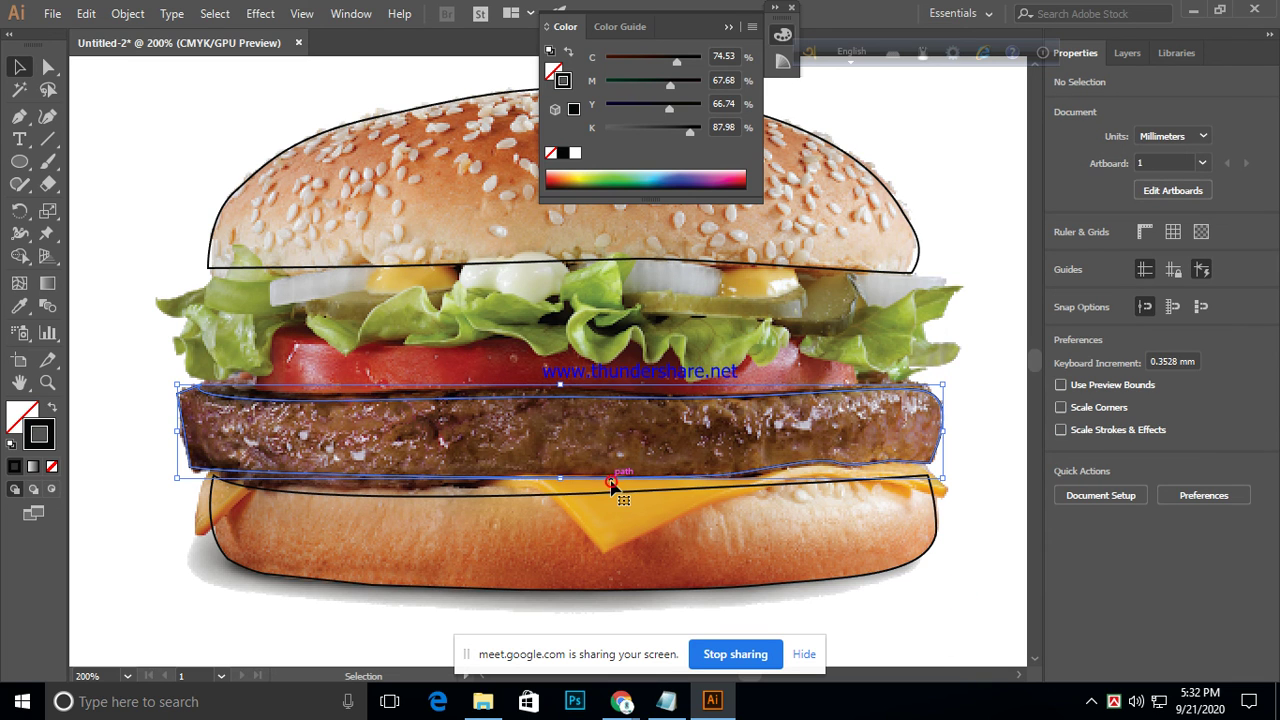
double_click(22, 414)
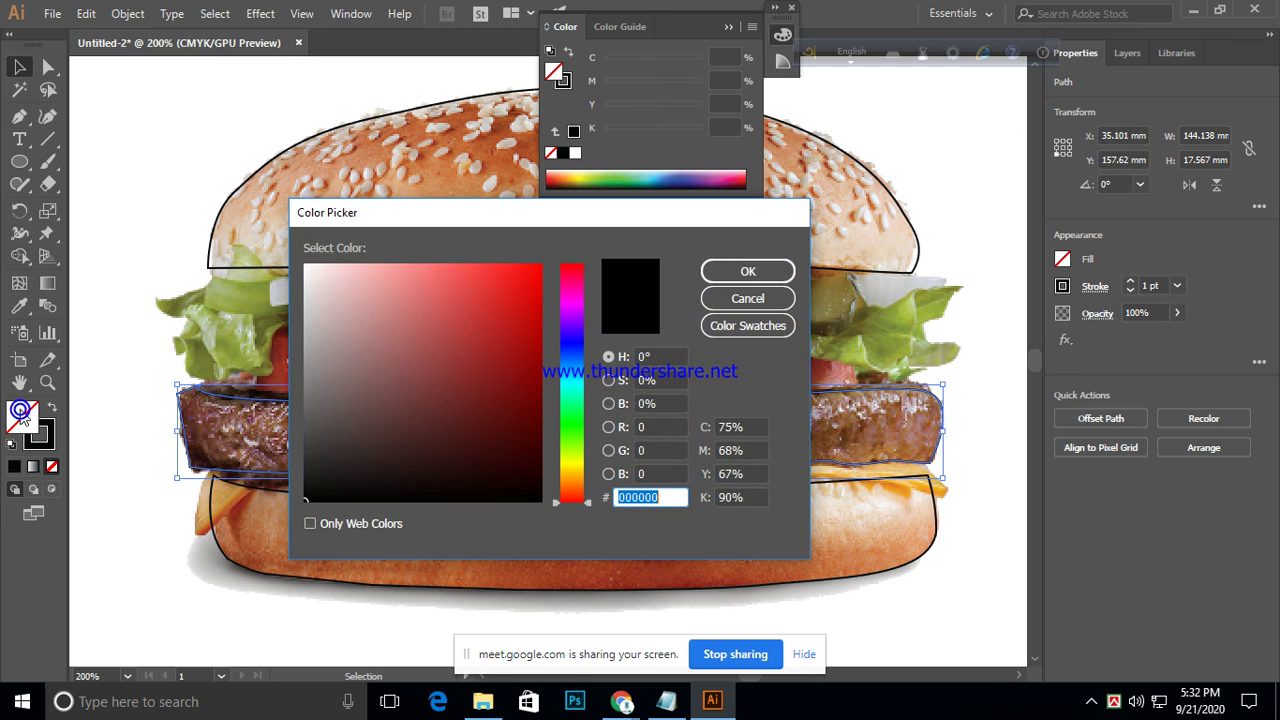
left_click(509, 444)
left_click(477, 343)
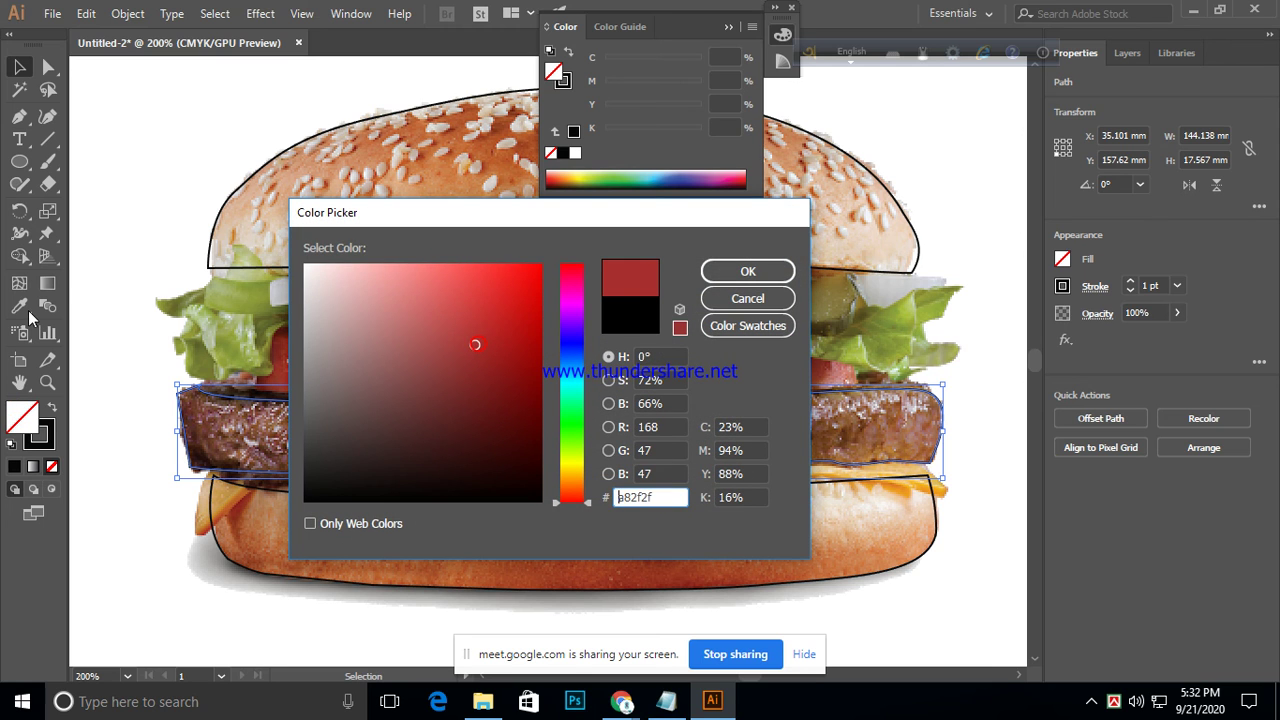
left_click(727, 276)
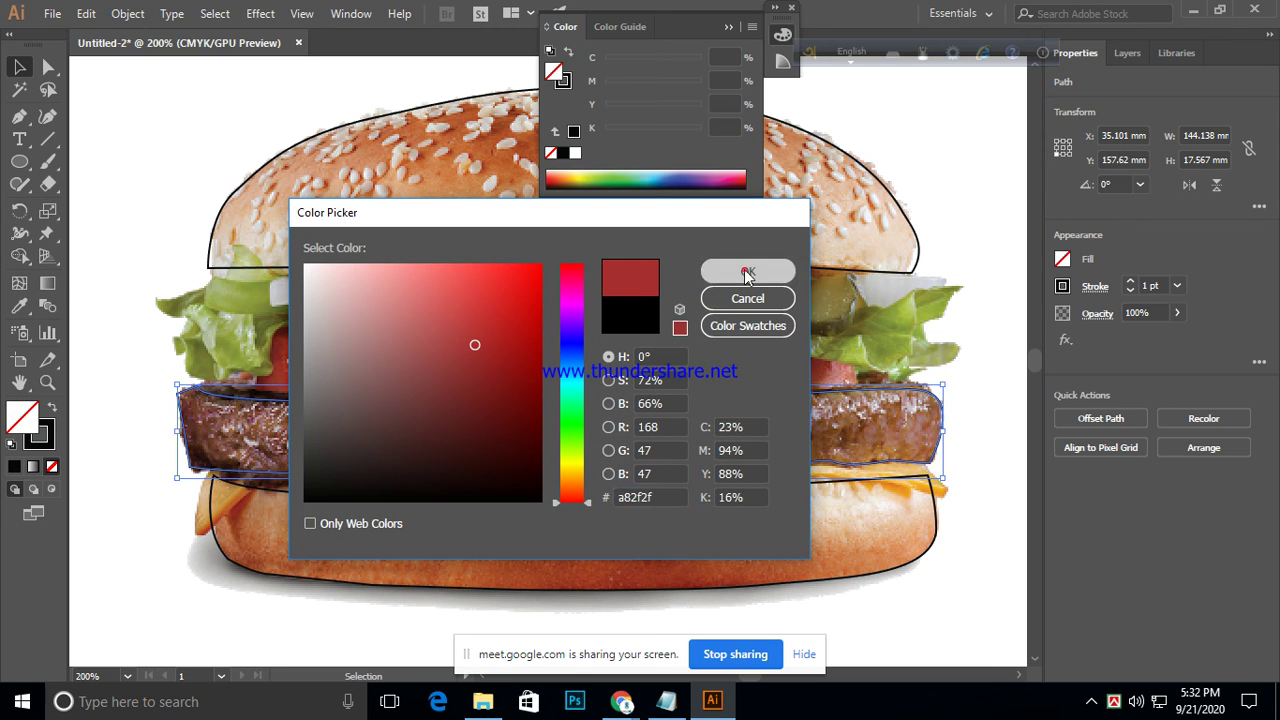
left_click(19, 307)
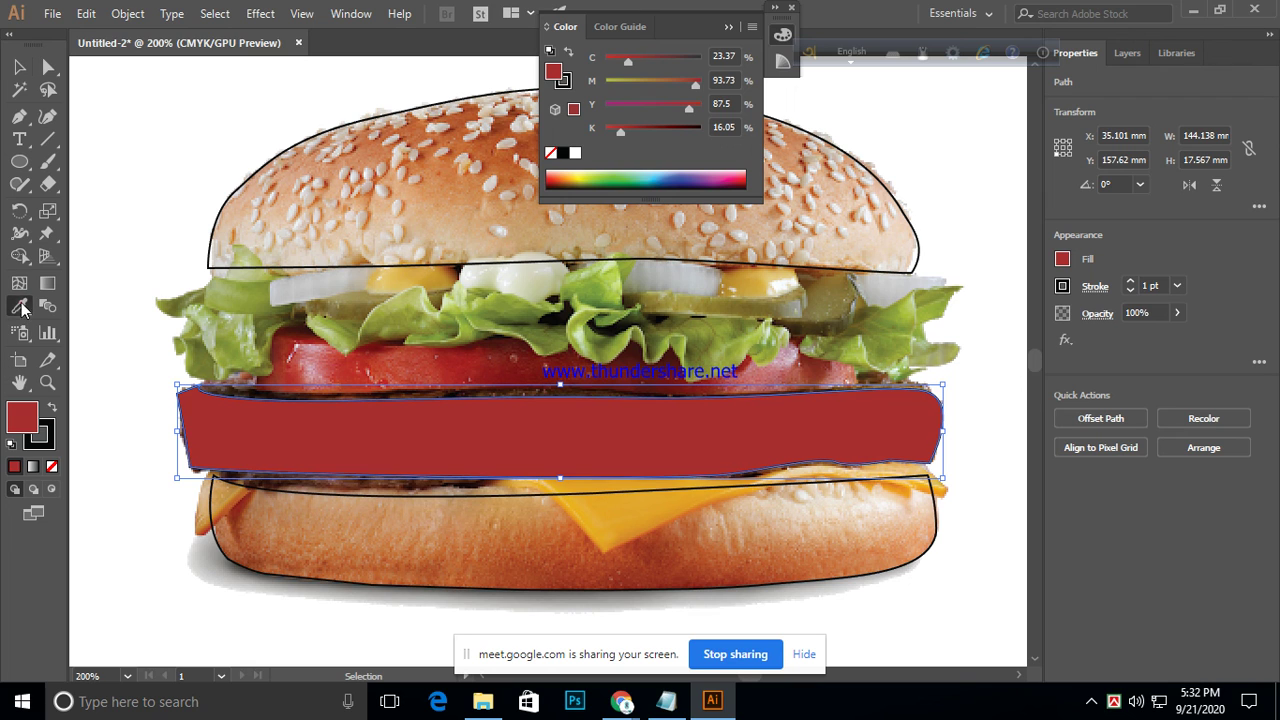
left_click(357, 474)
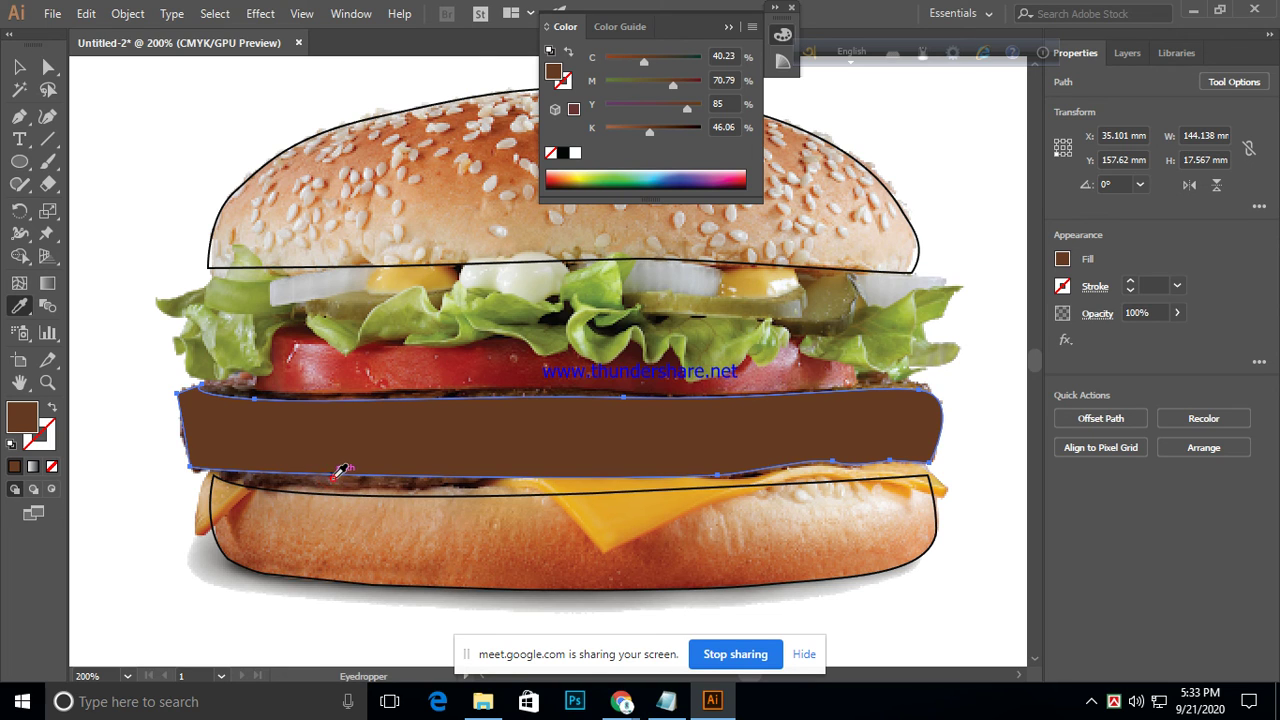
- Select the top bun outline and fill it with a solid golden brown
left_click(19, 67)
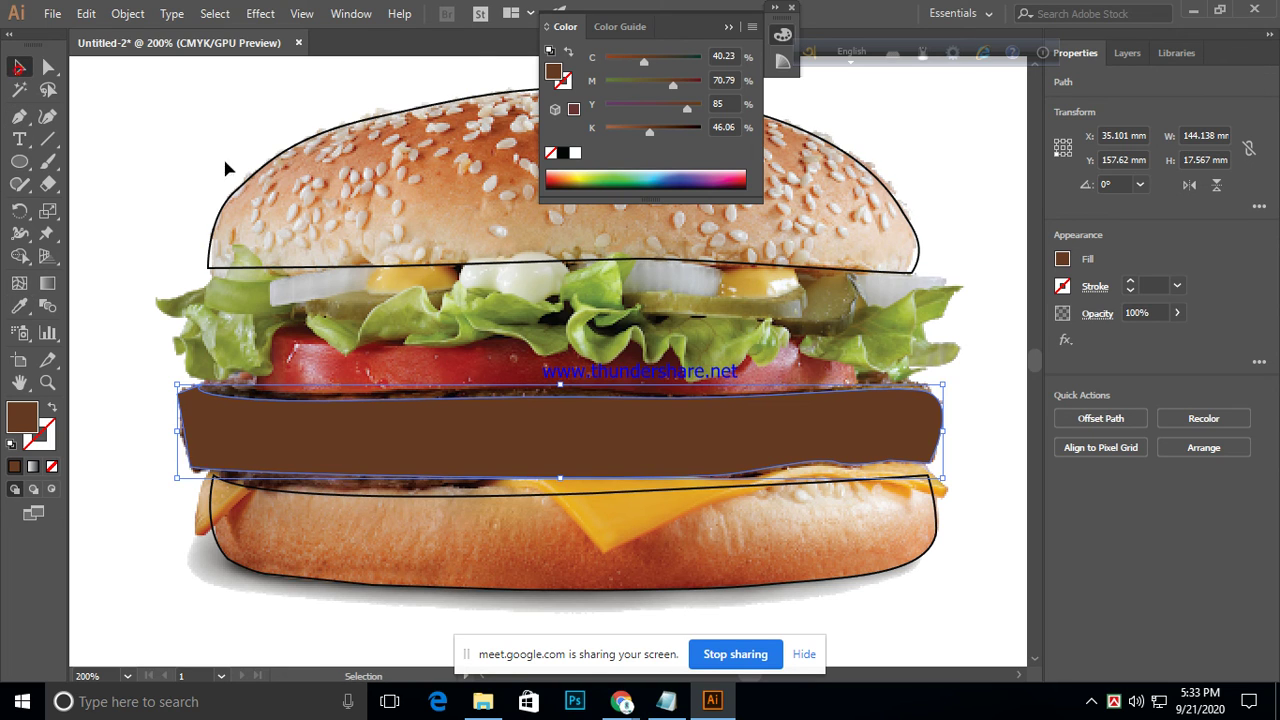
left_click(508, 268)
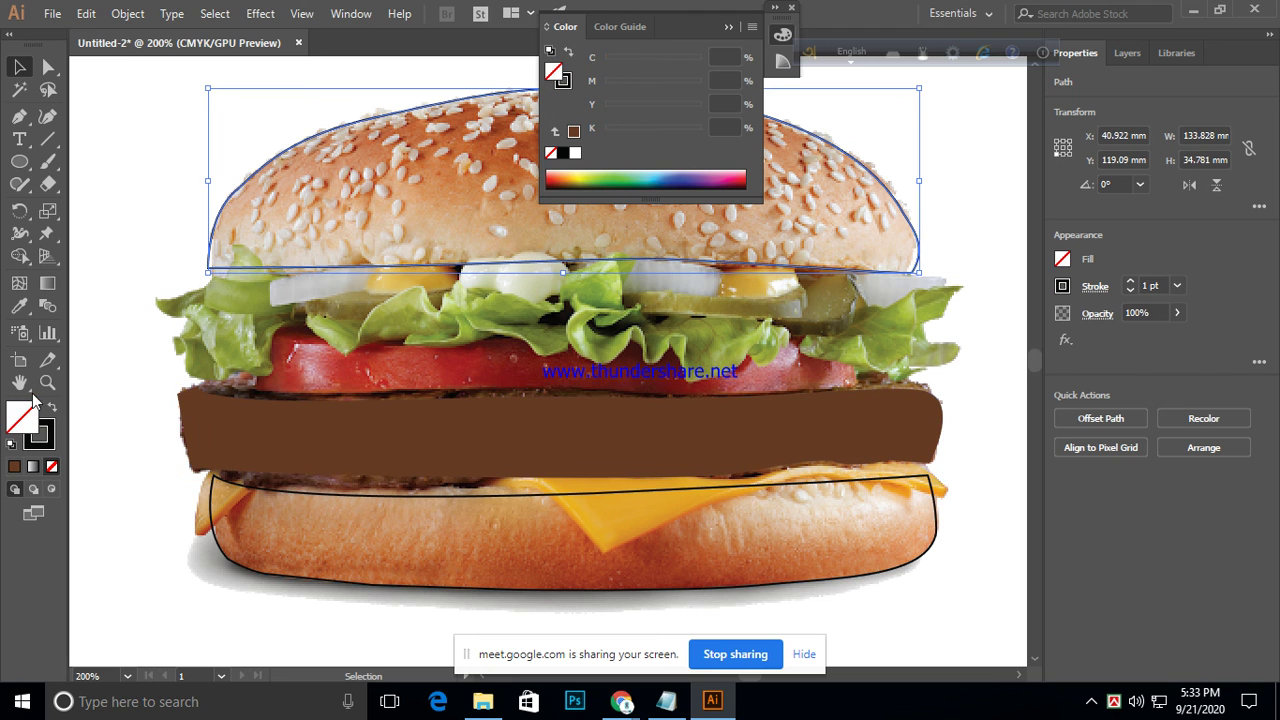
double_click(24, 418)
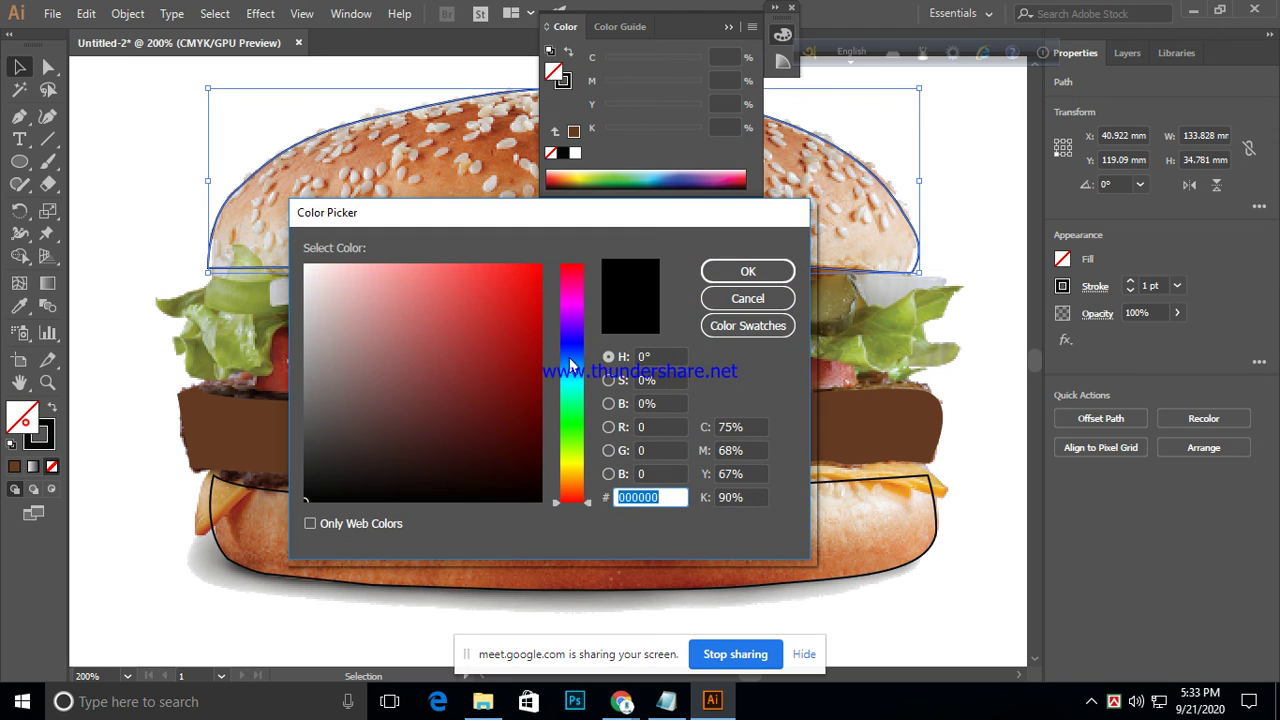
left_click(575, 476)
left_click(512, 356)
left_click(748, 271)
- Move the top bun shape off the photo and sample the bun's orange-brown crust colour for it with the Eyedropper
left_click(19, 306)
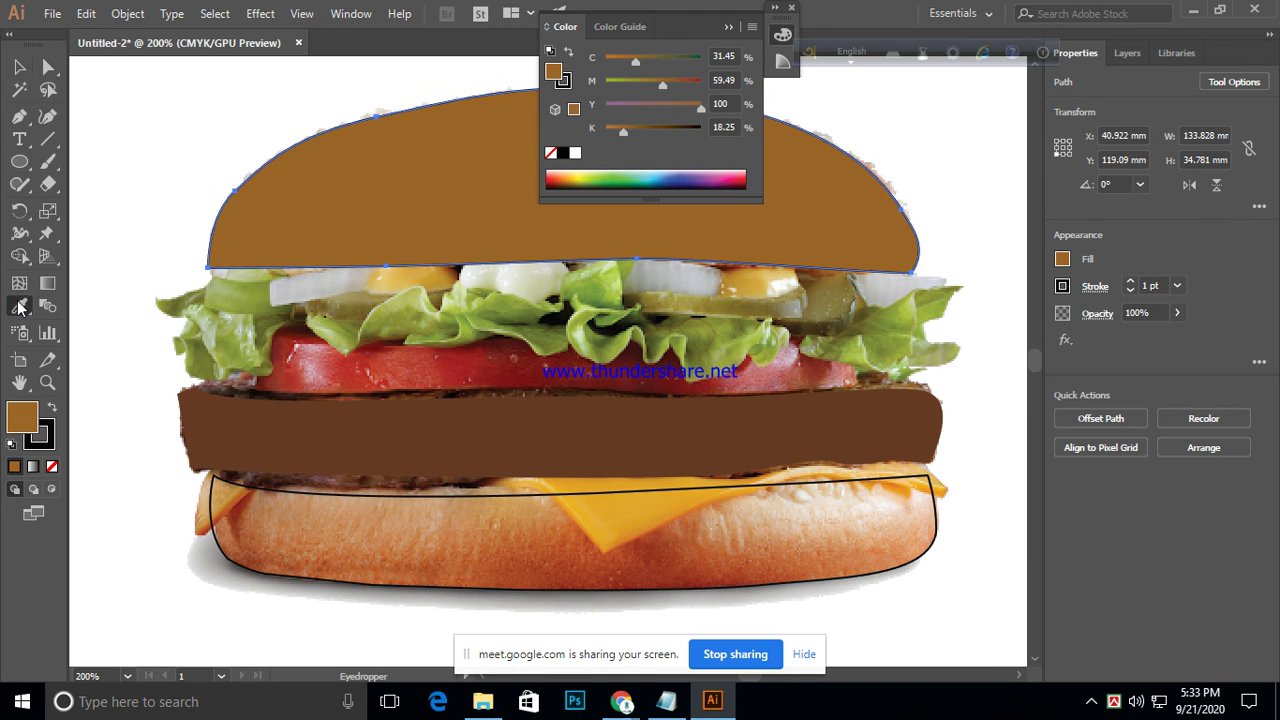
left_click(19, 66)
left_click_drag(445, 205, 670, 385)
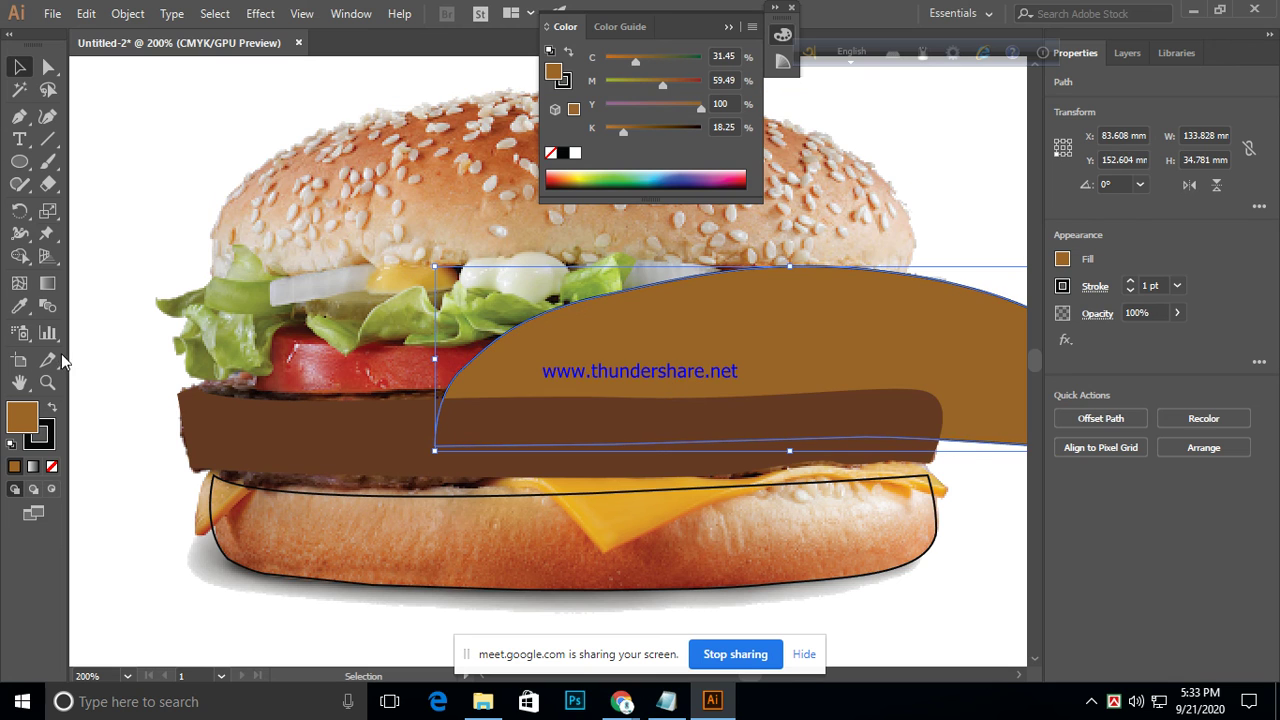
left_click(19, 306)
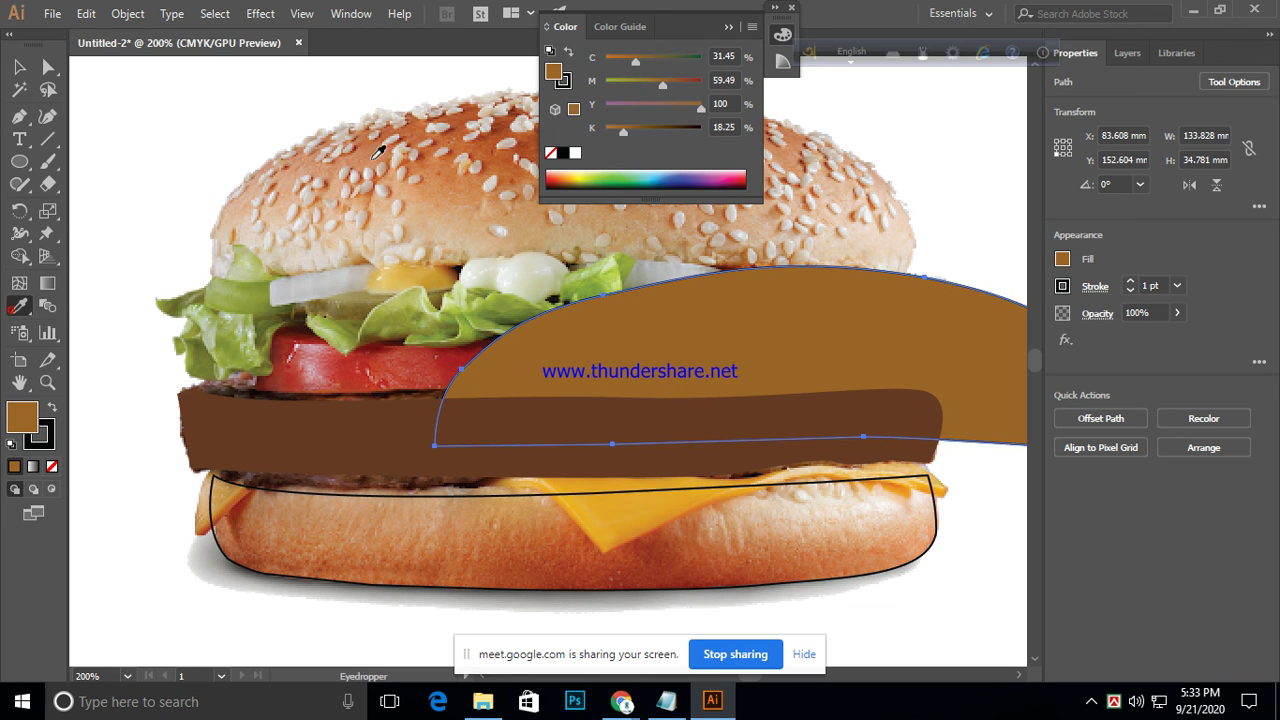
left_click(481, 140)
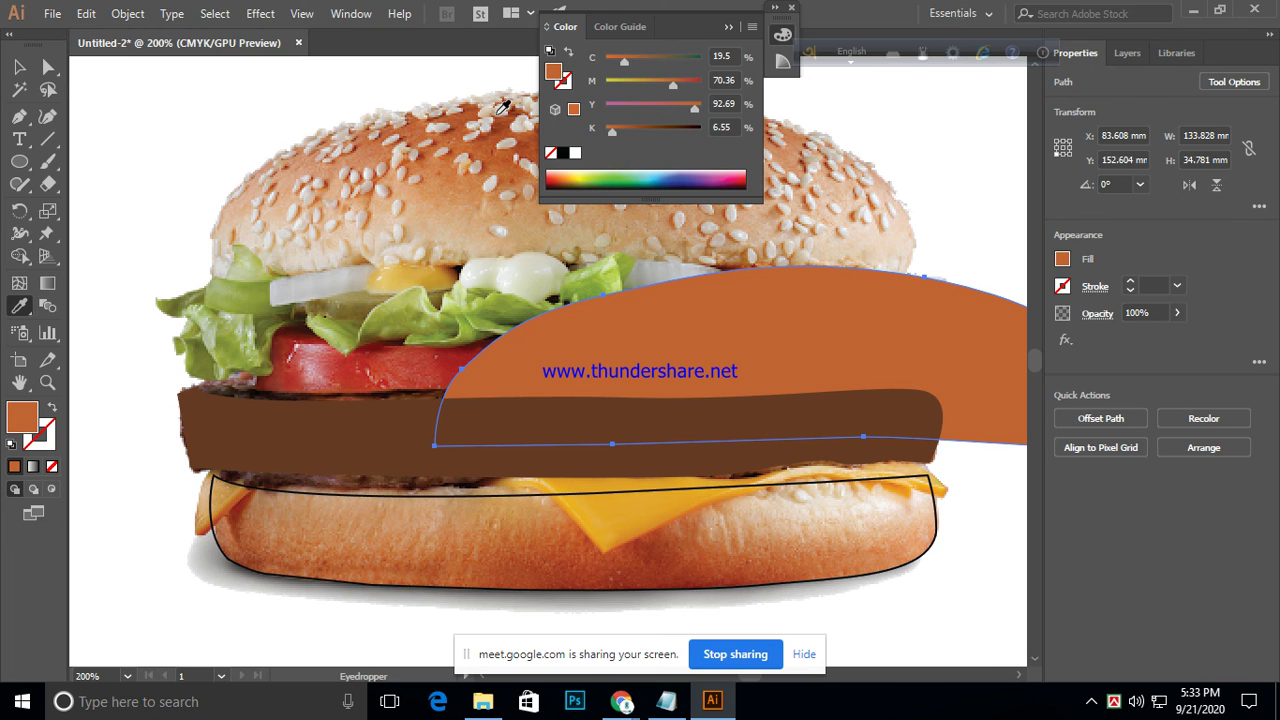
- Give the top bun shape a linear gradient with an orange start stop (M 80, Y 95) and a tan end stop (C 25, M 40, Y 65)
left_click(34, 467)
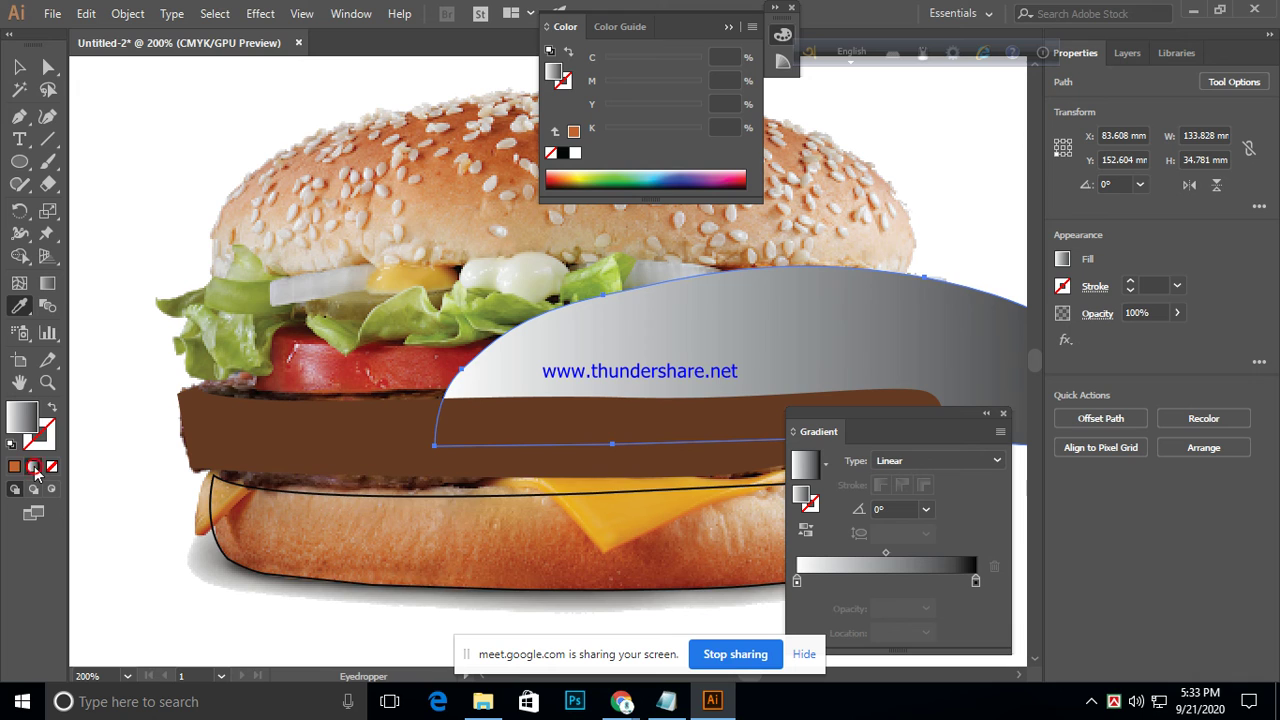
double_click(797, 582)
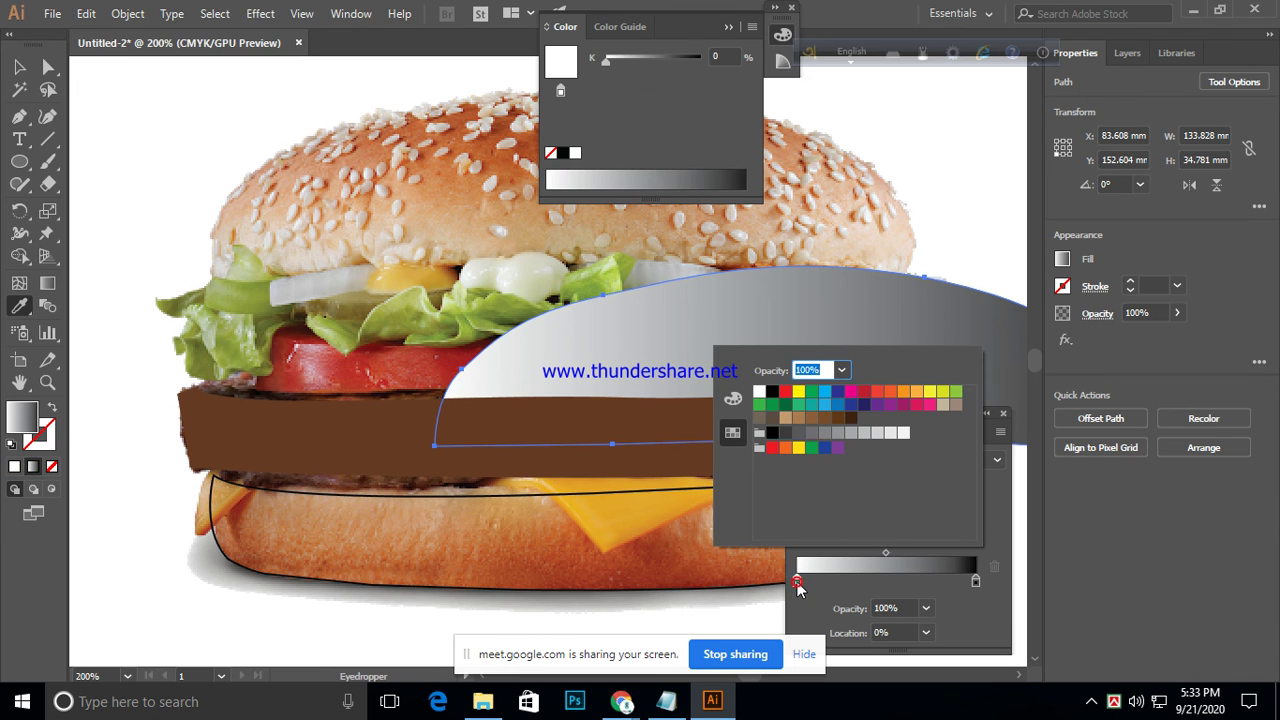
left_click(889, 394)
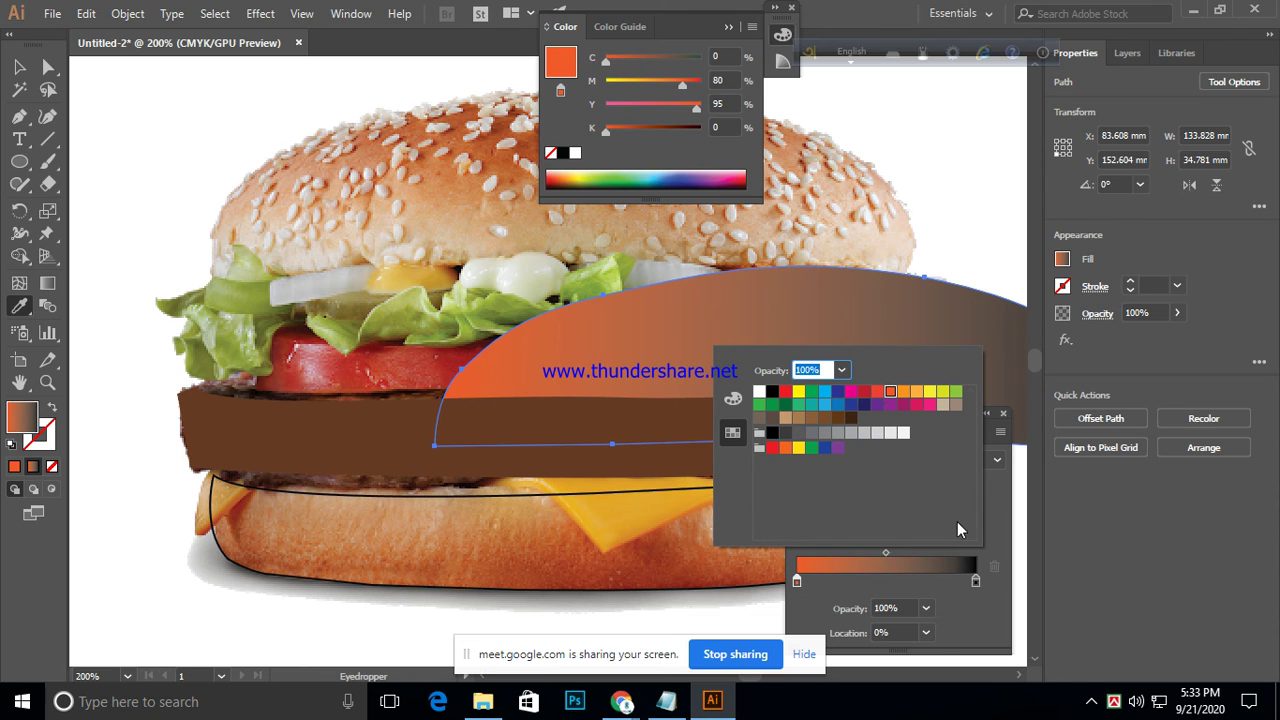
left_click(974, 582)
double_click(974, 582)
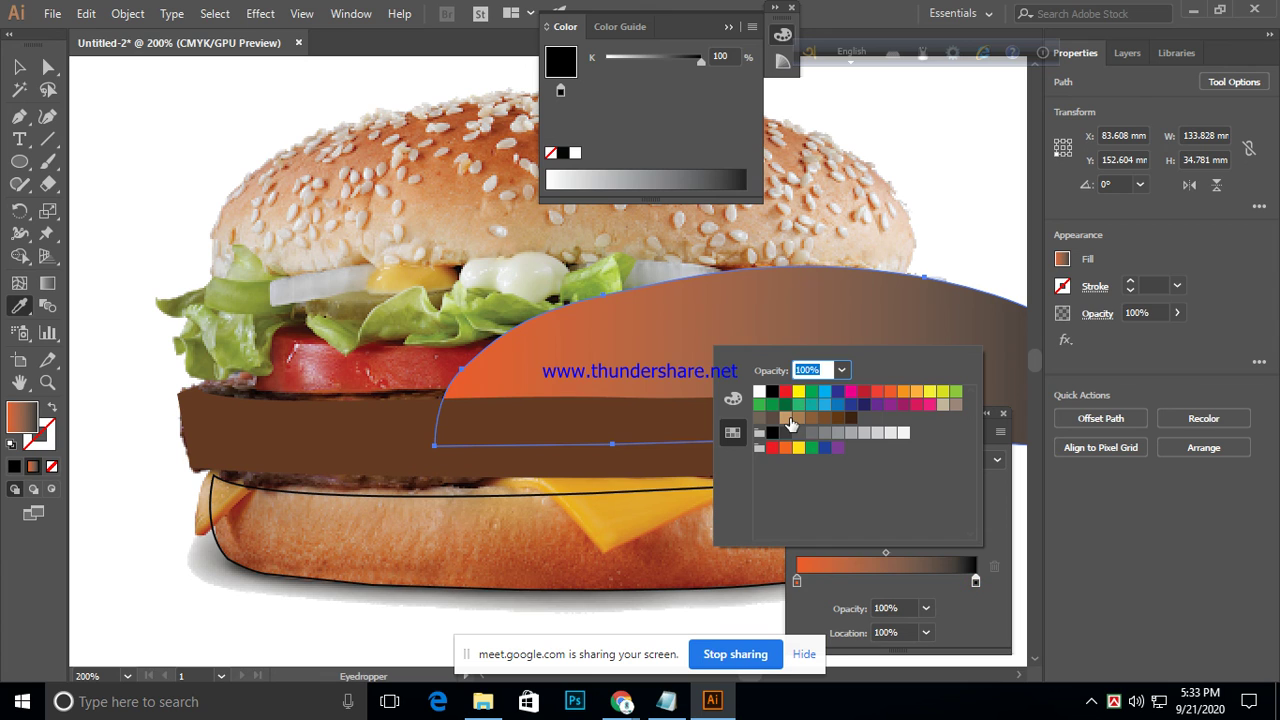
left_click(788, 421)
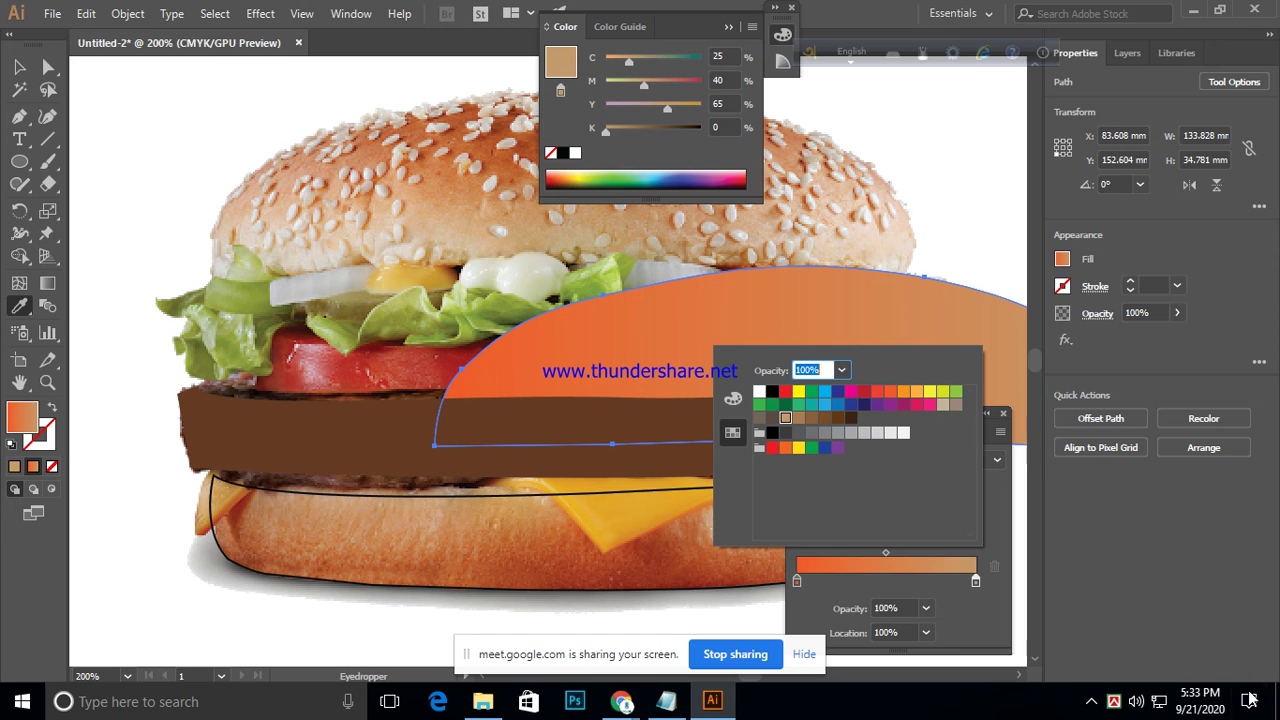
left_click(1001, 530)
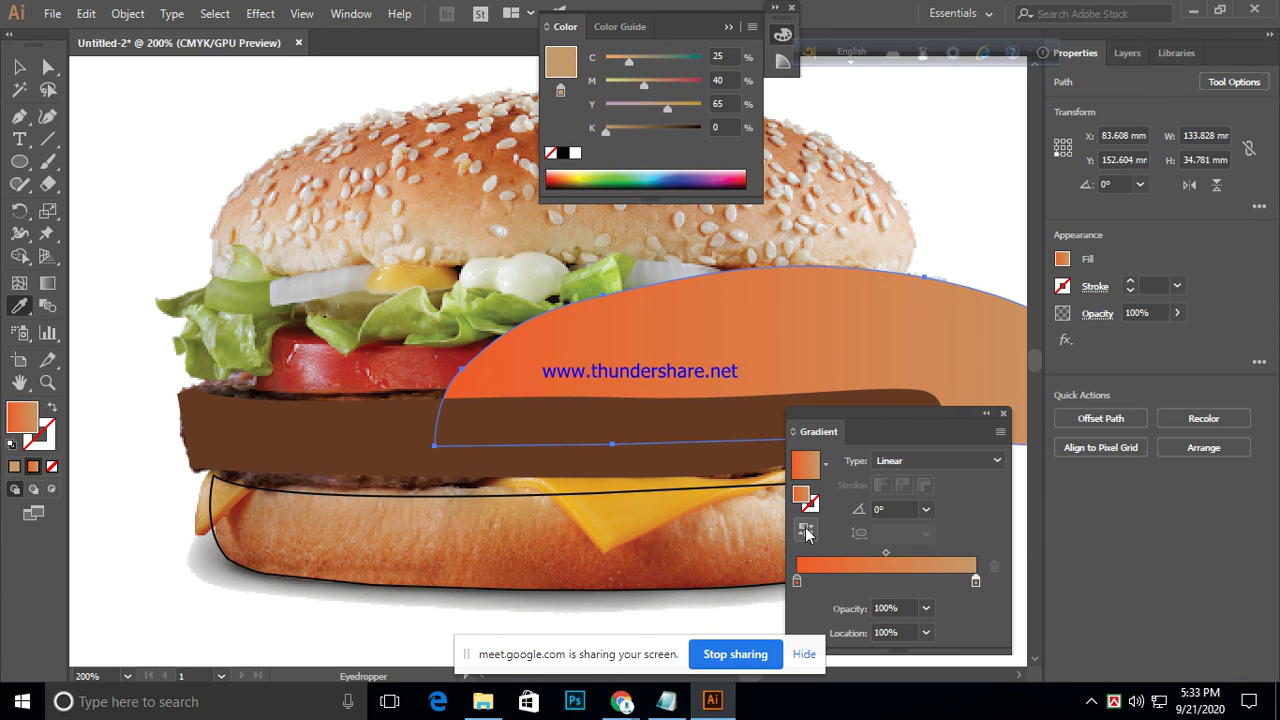
- Reverse the top bun's gradient, try an angle of 60°, set it to 90°, and close the gradient settings
left_click(805, 530)
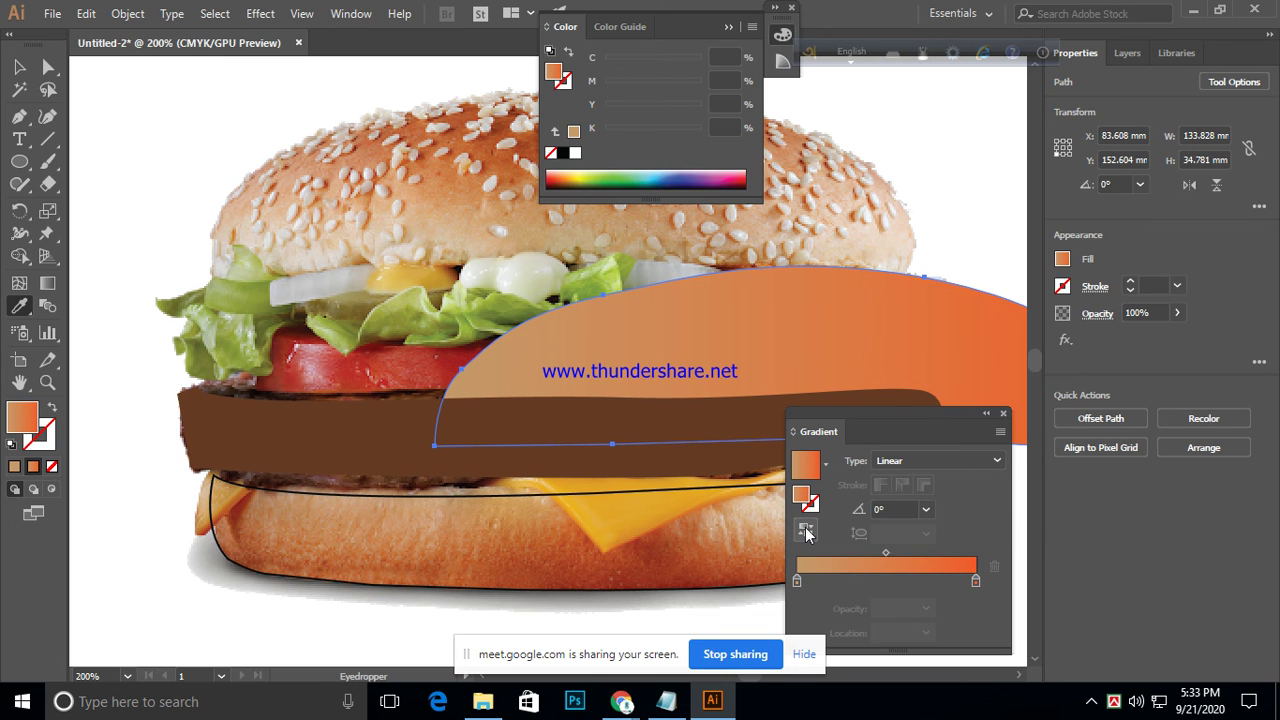
left_click(927, 510)
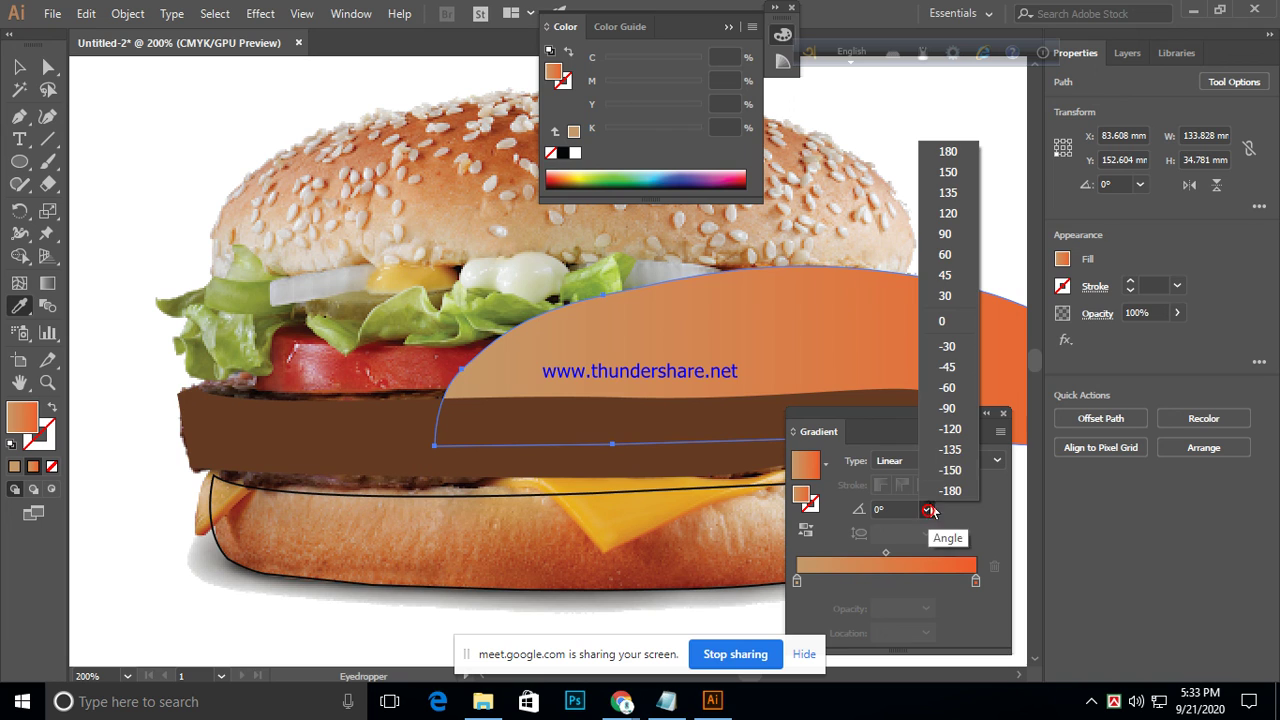
left_click(946, 256)
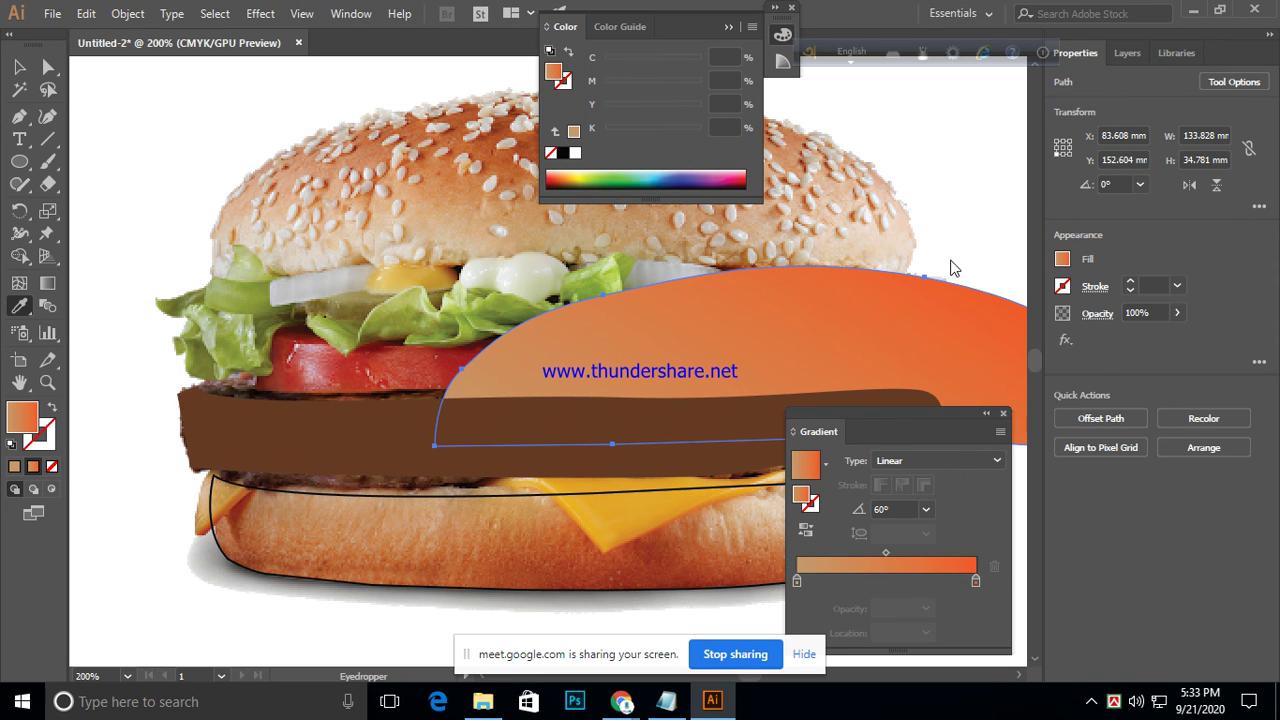
left_click(924, 511)
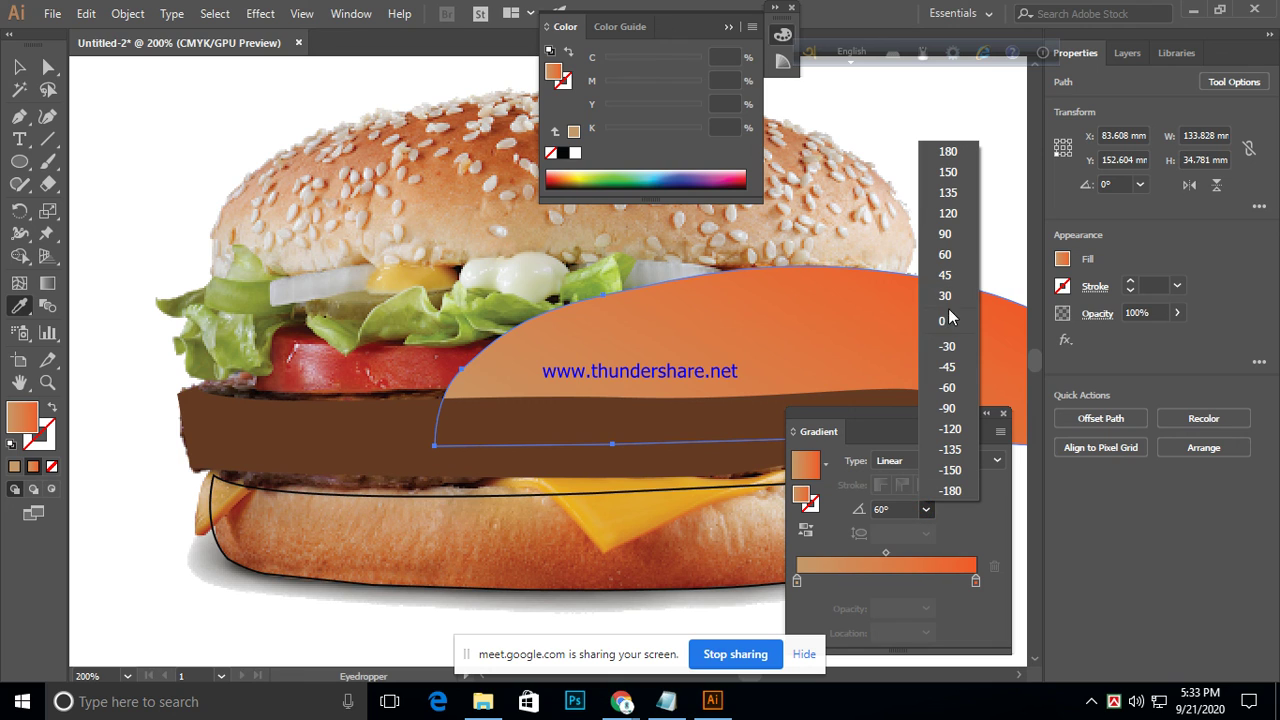
left_click(943, 236)
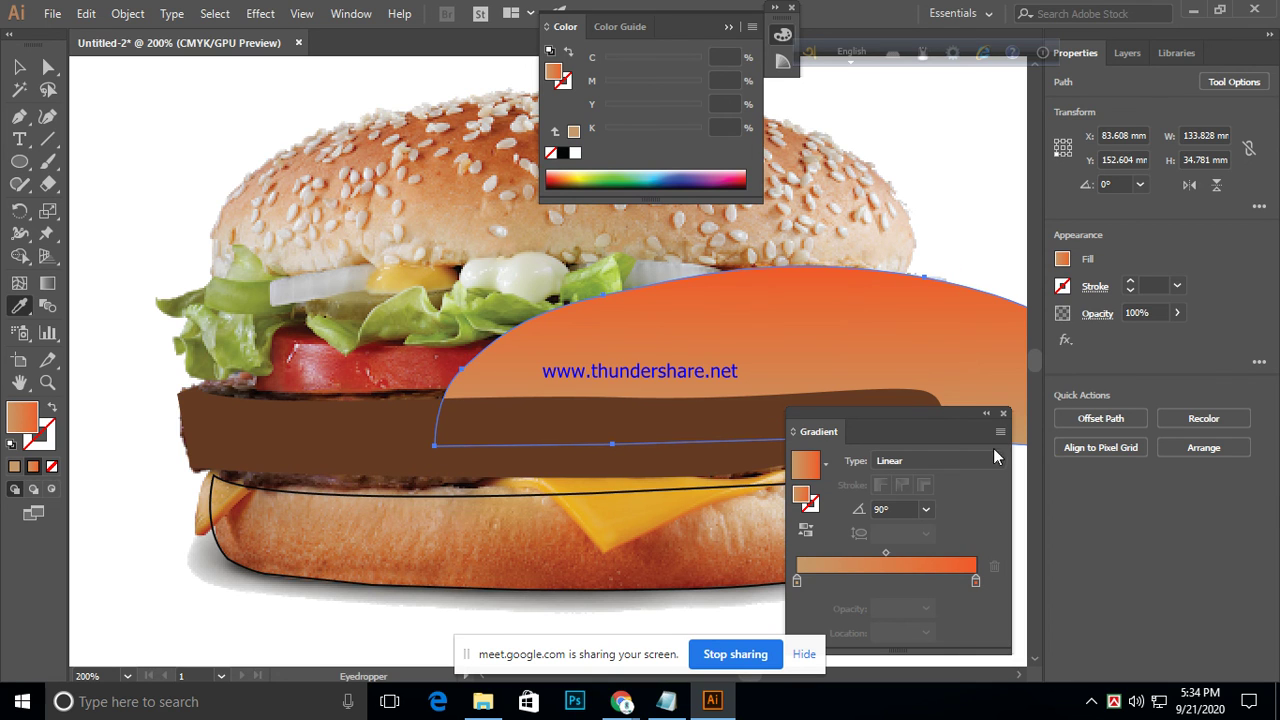
left_click(1004, 414)
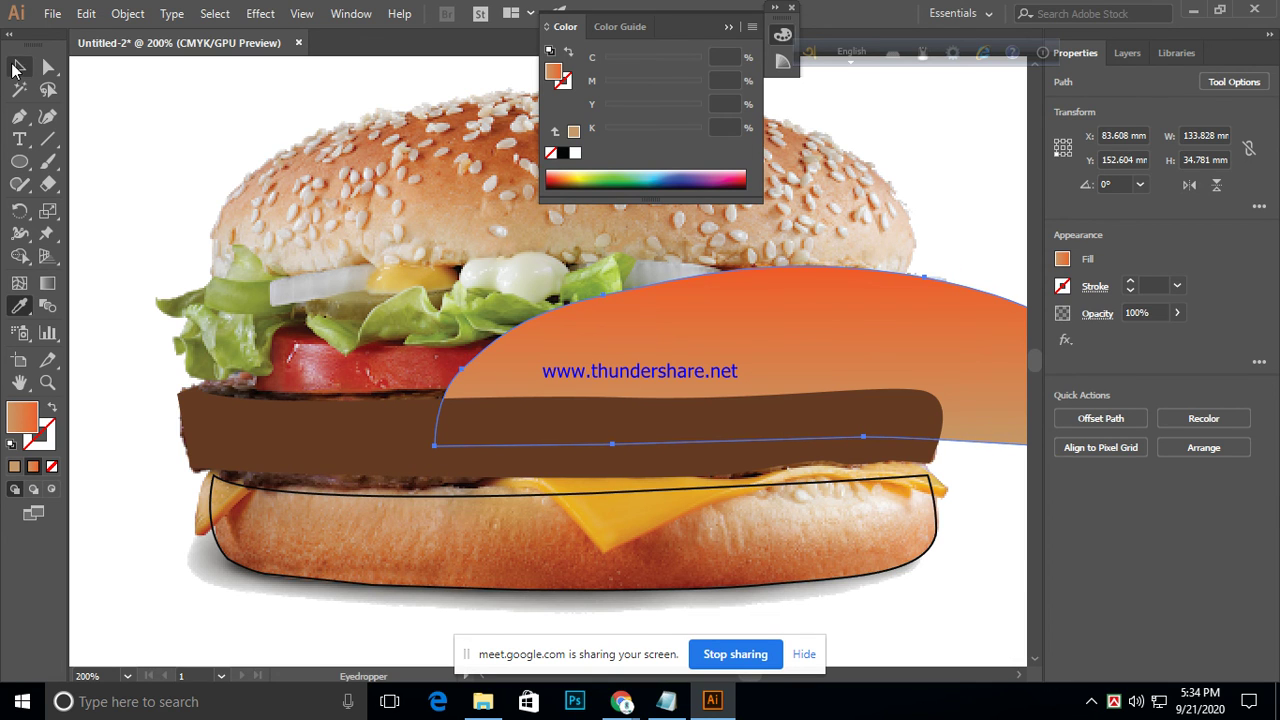
- Move the gradient-filled top bun shape back over the top bun in the photo
left_click(19, 67)
left_click(108, 142)
left_click_drag(786, 352, 636, 190)
left_click(569, 334)
left_click_drag(623, 380, 557, 266)
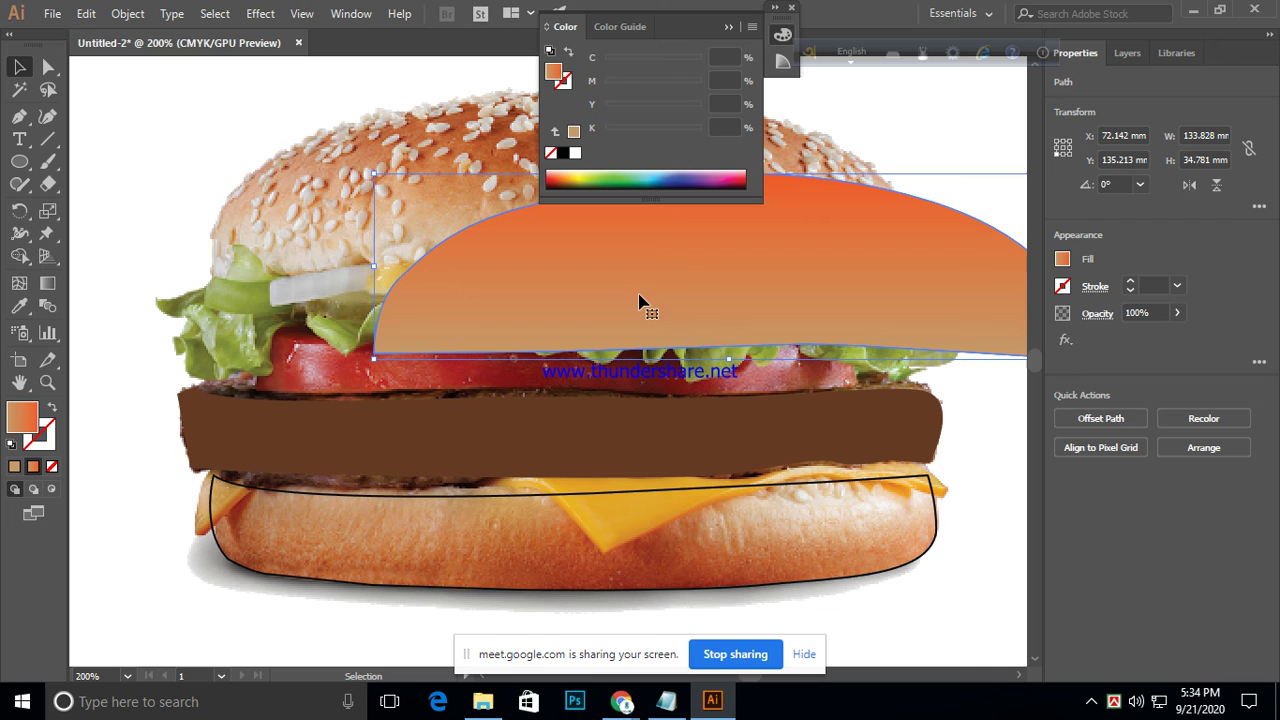
mouse_move(485, 217)
left_mouse_down()
mouse_move(449, 206)
mouse_move(473, 222)
left_mouse_up()
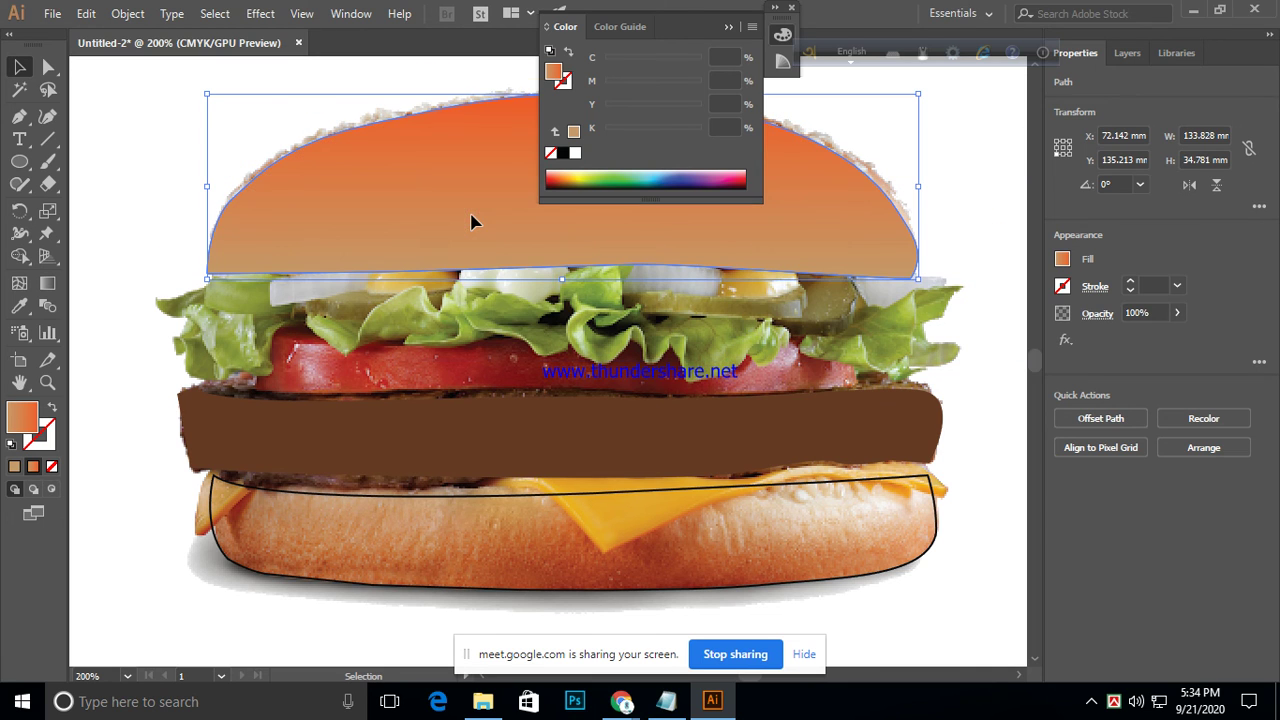
- Fill the bottom bun shape with the orange-to-tan linear gradient and set the gradient angle to 90°
left_click(464, 589)
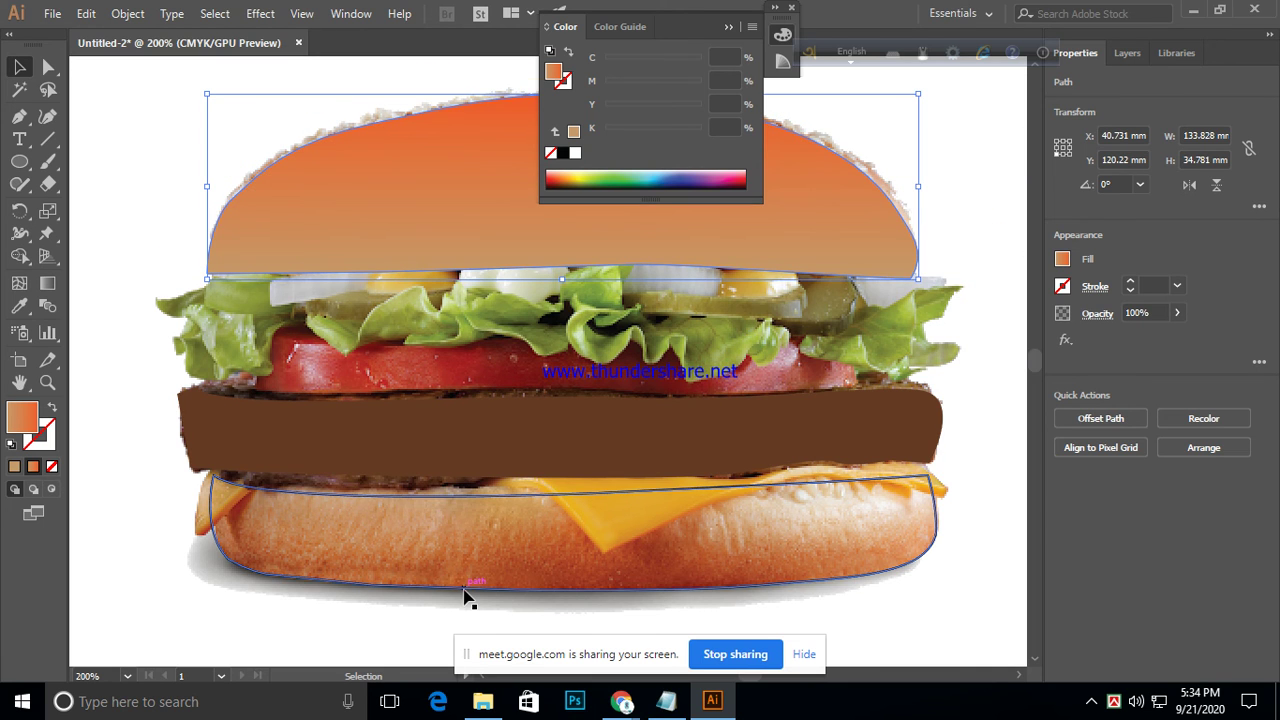
left_click(32, 467)
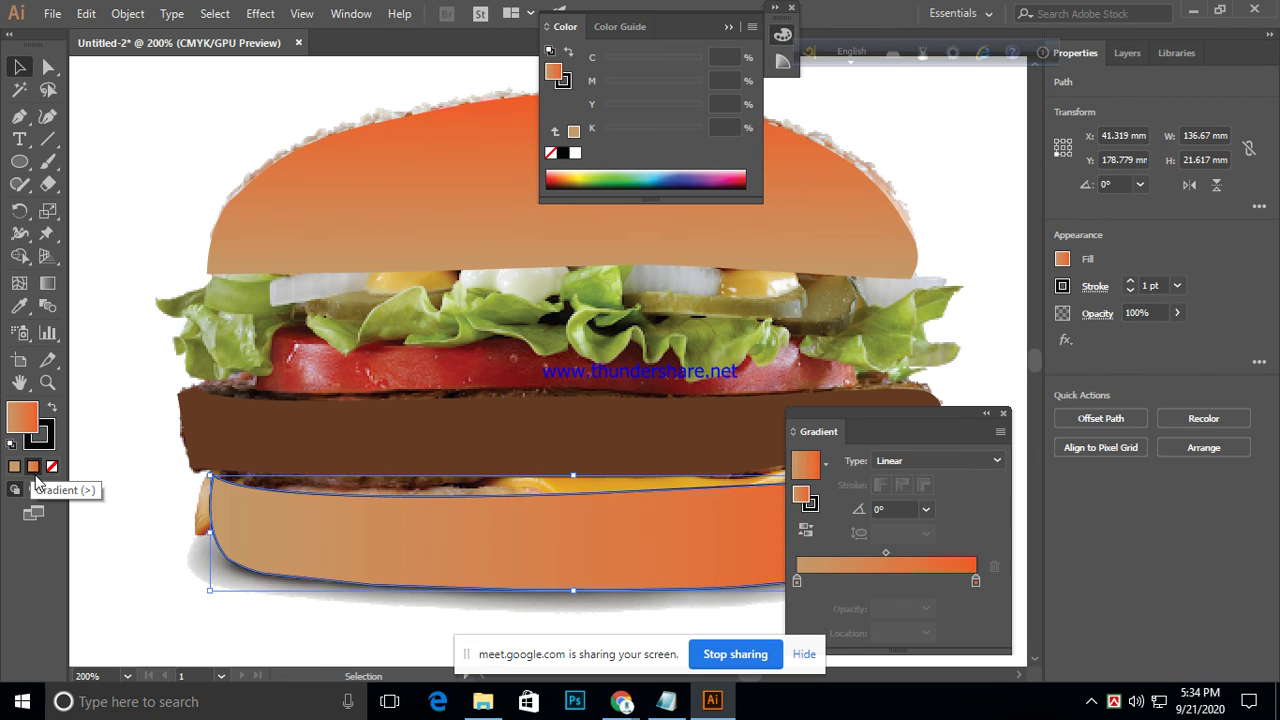
left_click(926, 508)
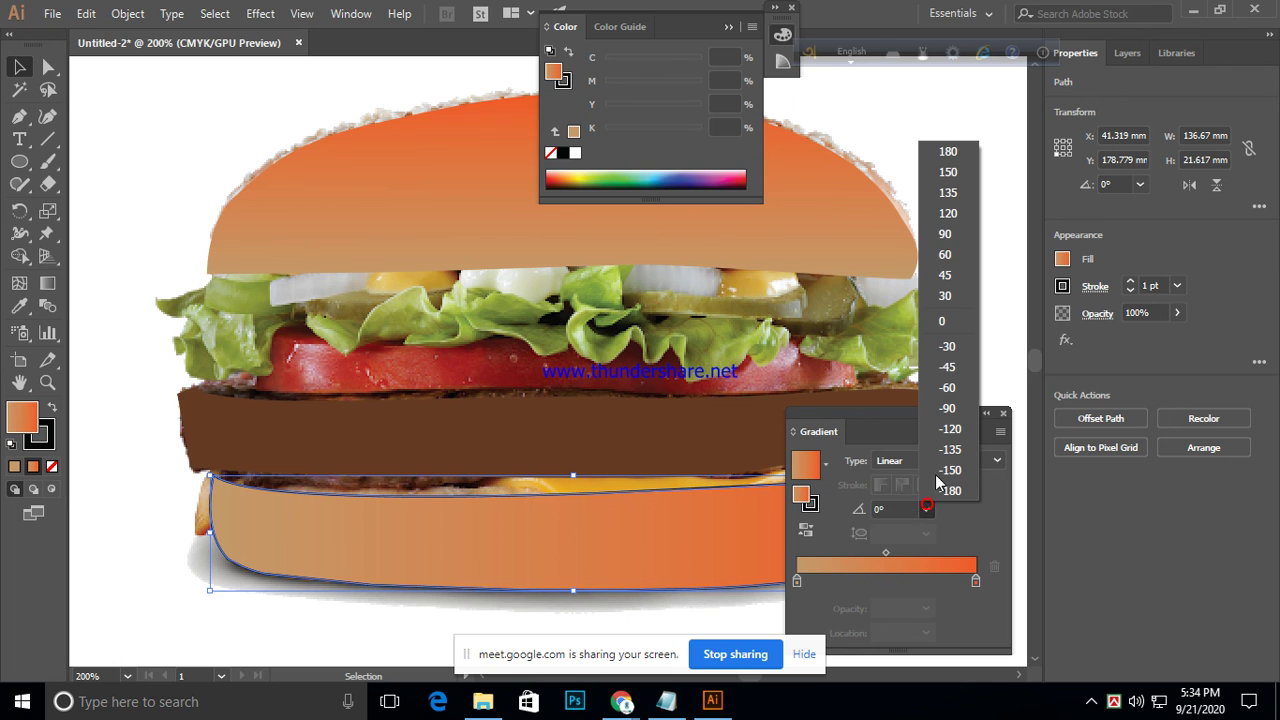
left_click(964, 233)
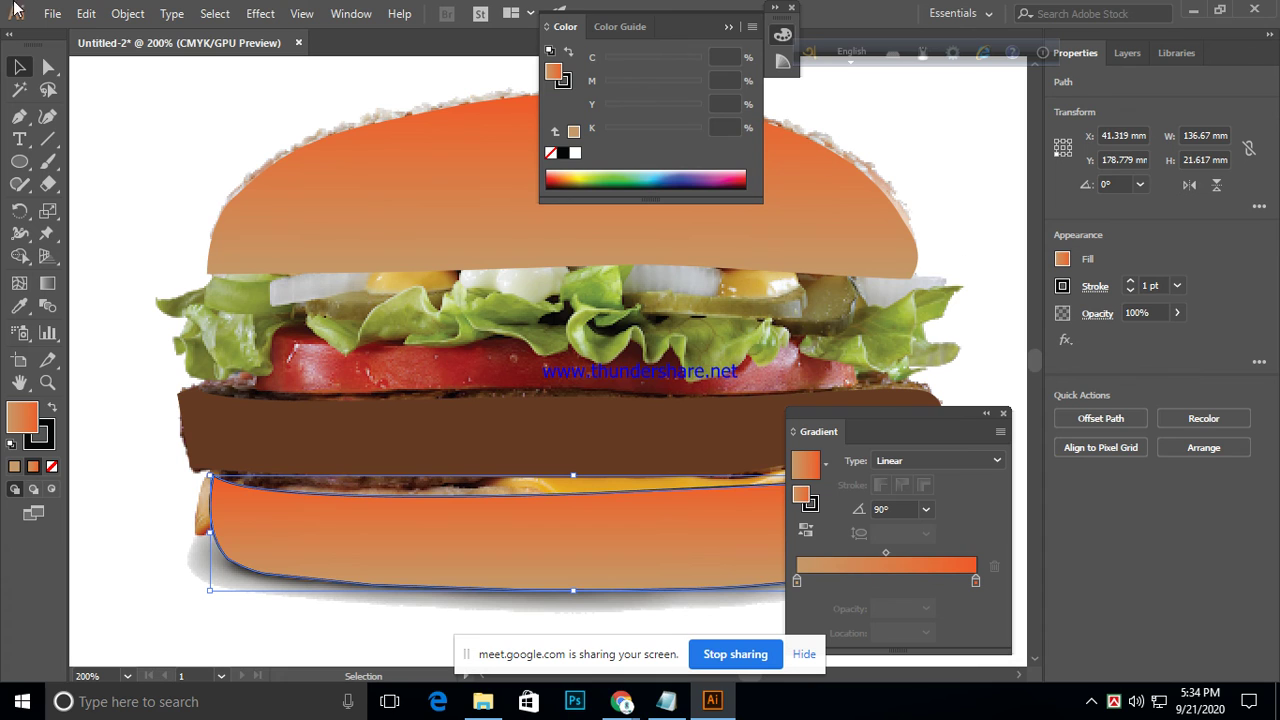
left_click(149, 111)
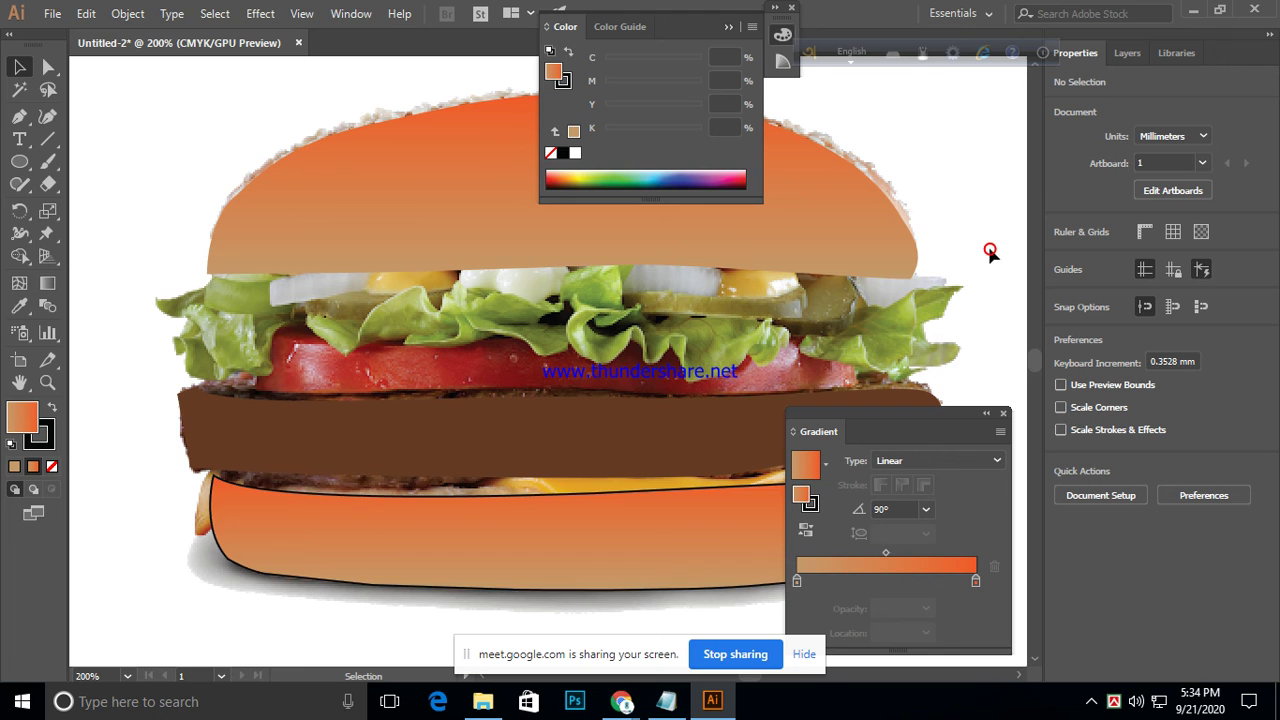
- Remove the black stroke from the bottom bun shape and close the gradient settings
left_click(570, 590)
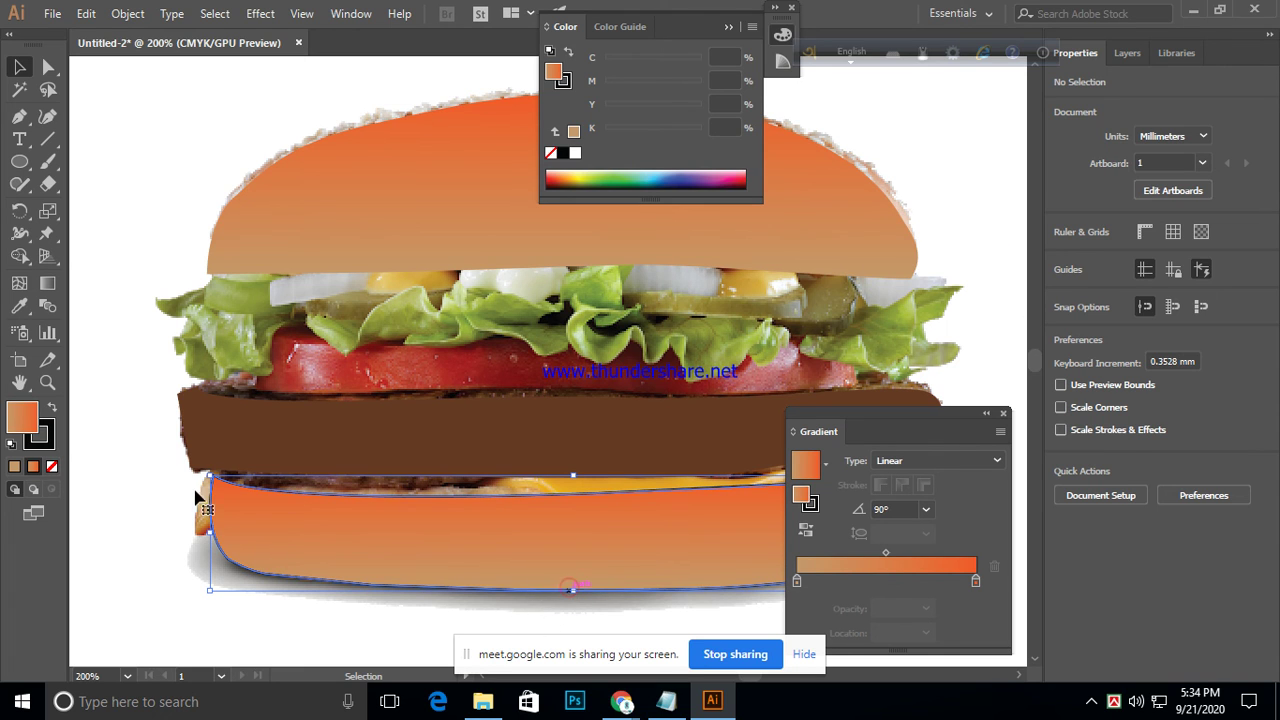
left_click(52, 466)
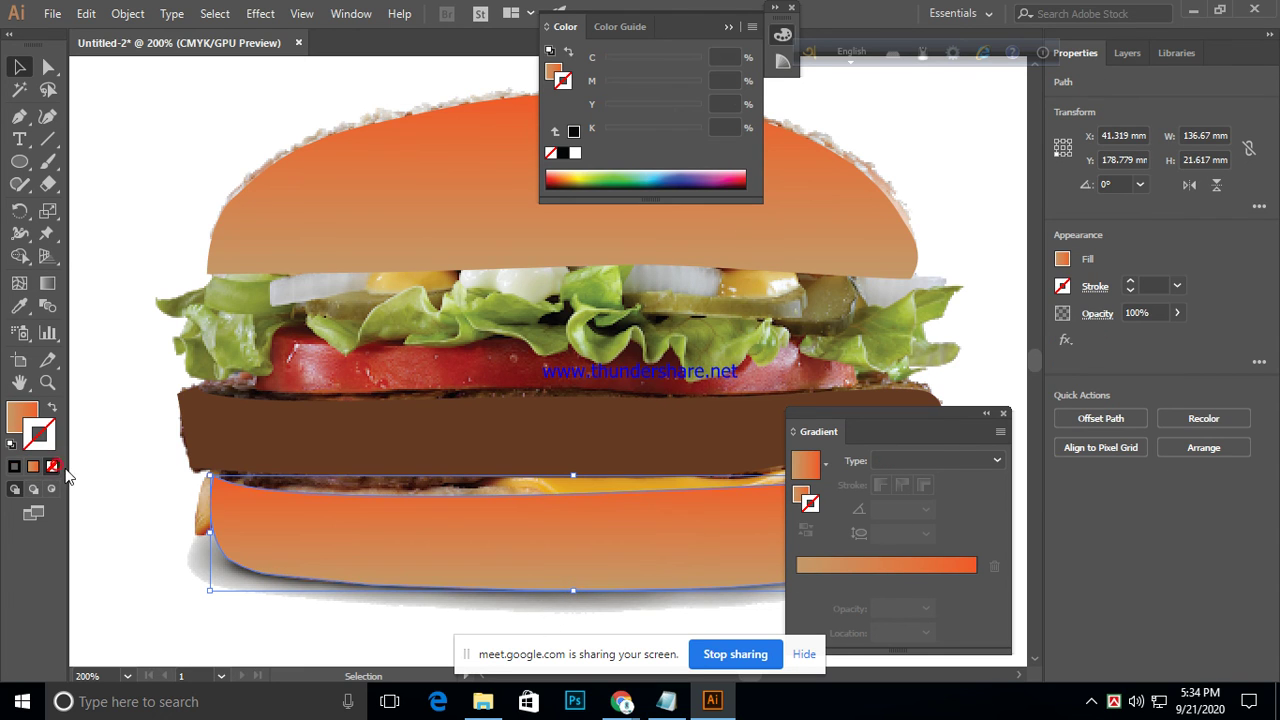
left_click(123, 264)
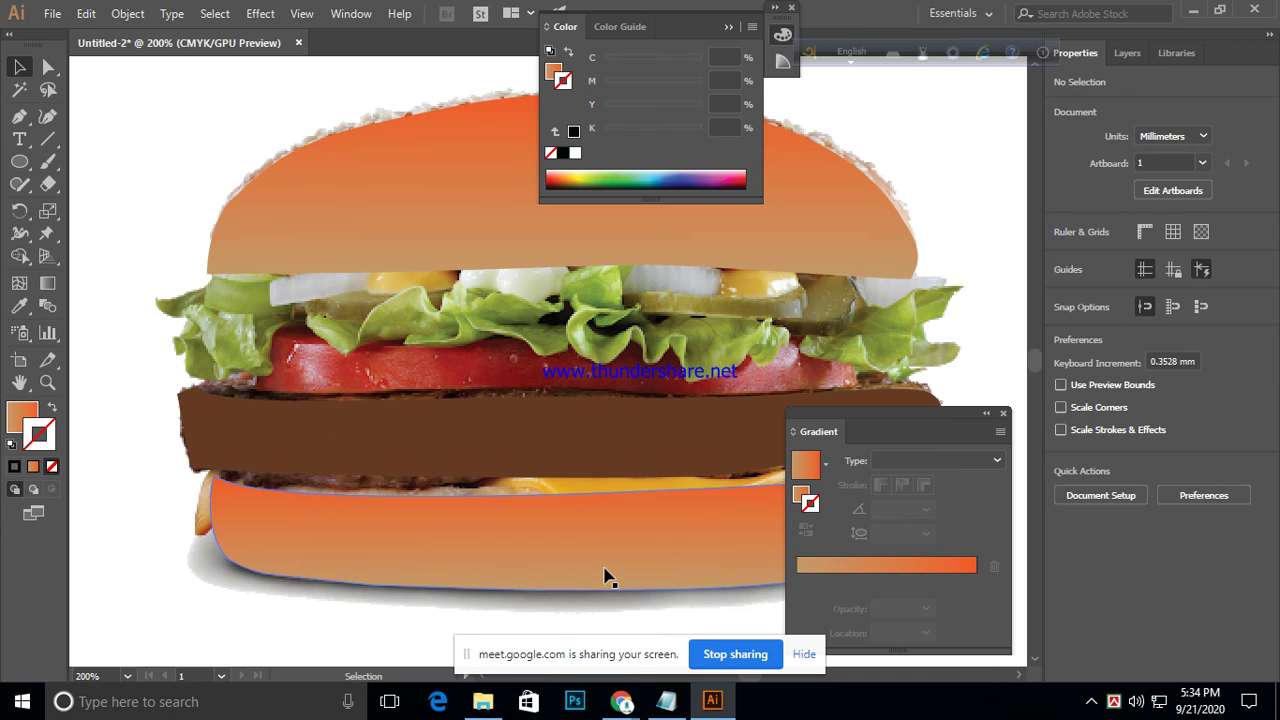
left_click(986, 413)
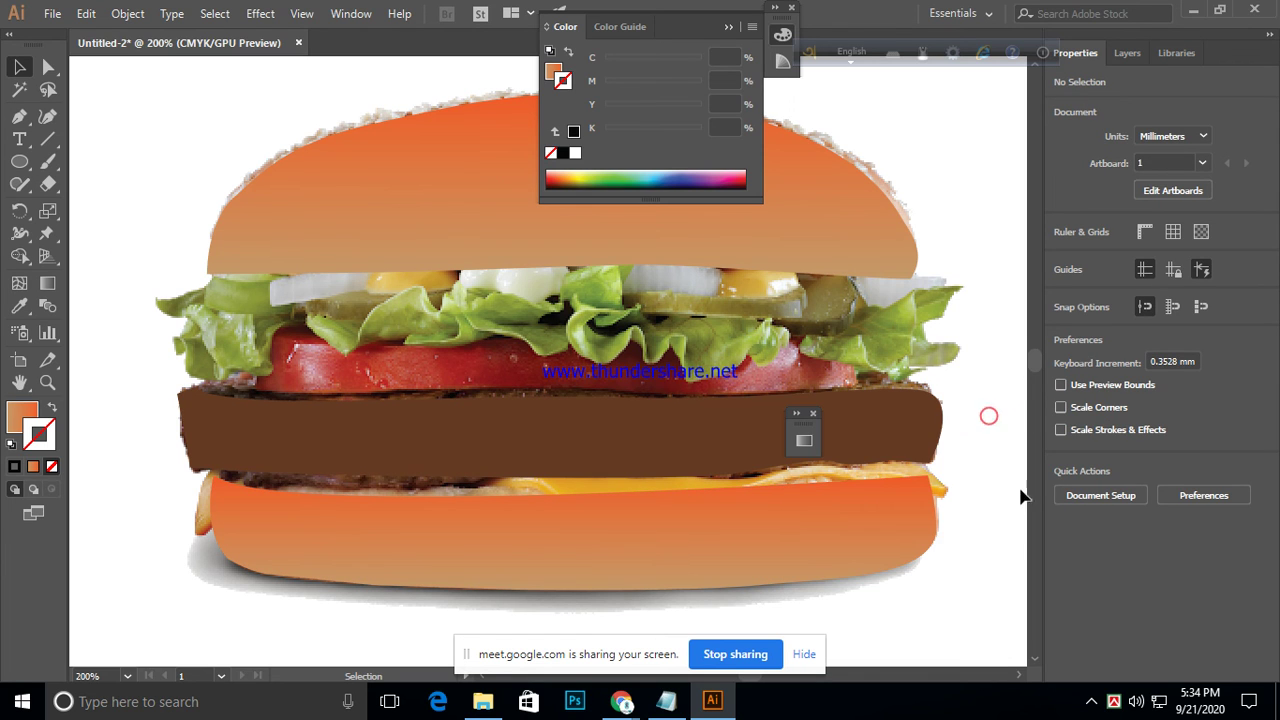
left_click(813, 413)
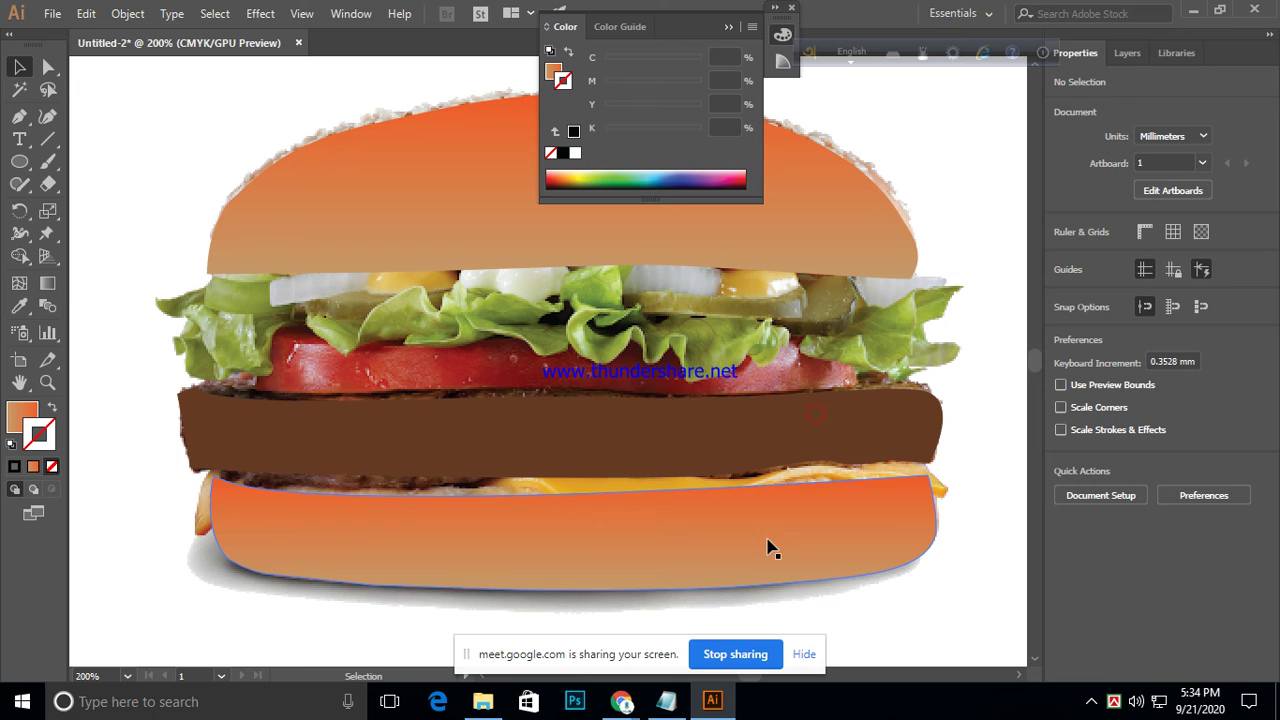
left_click_drag(586, 558, 591, 440)
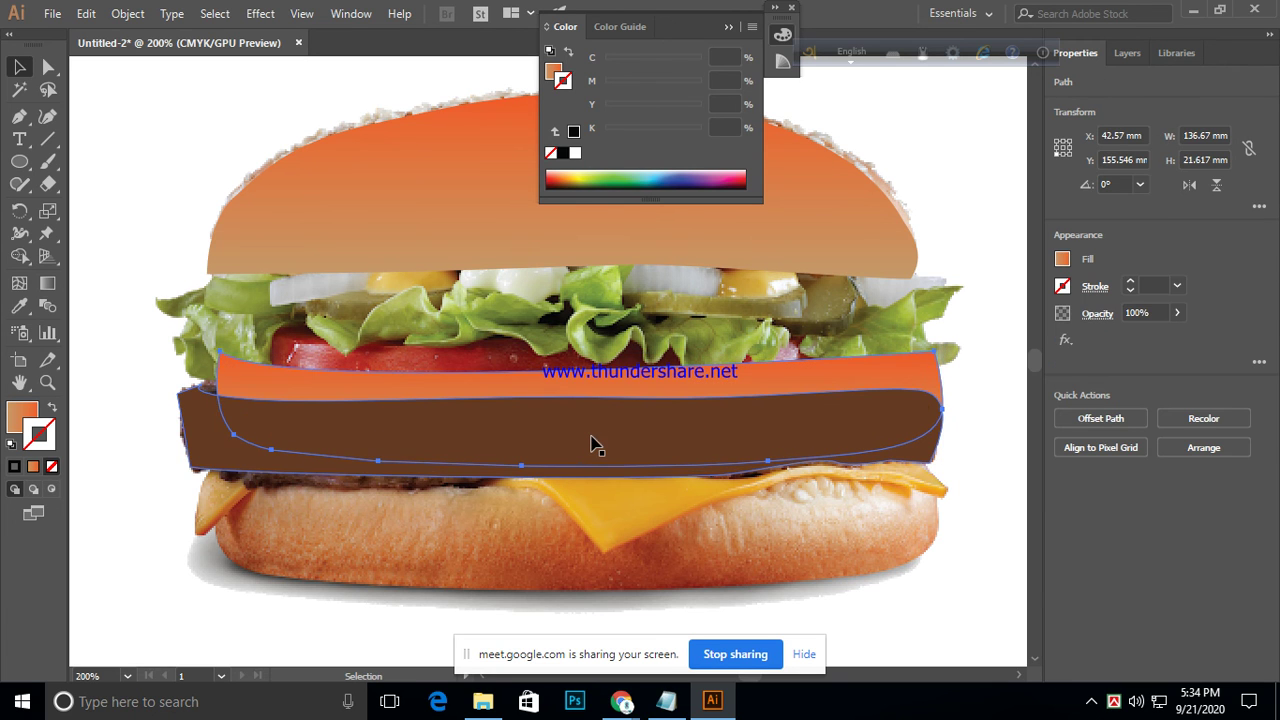
left_click(86, 13)
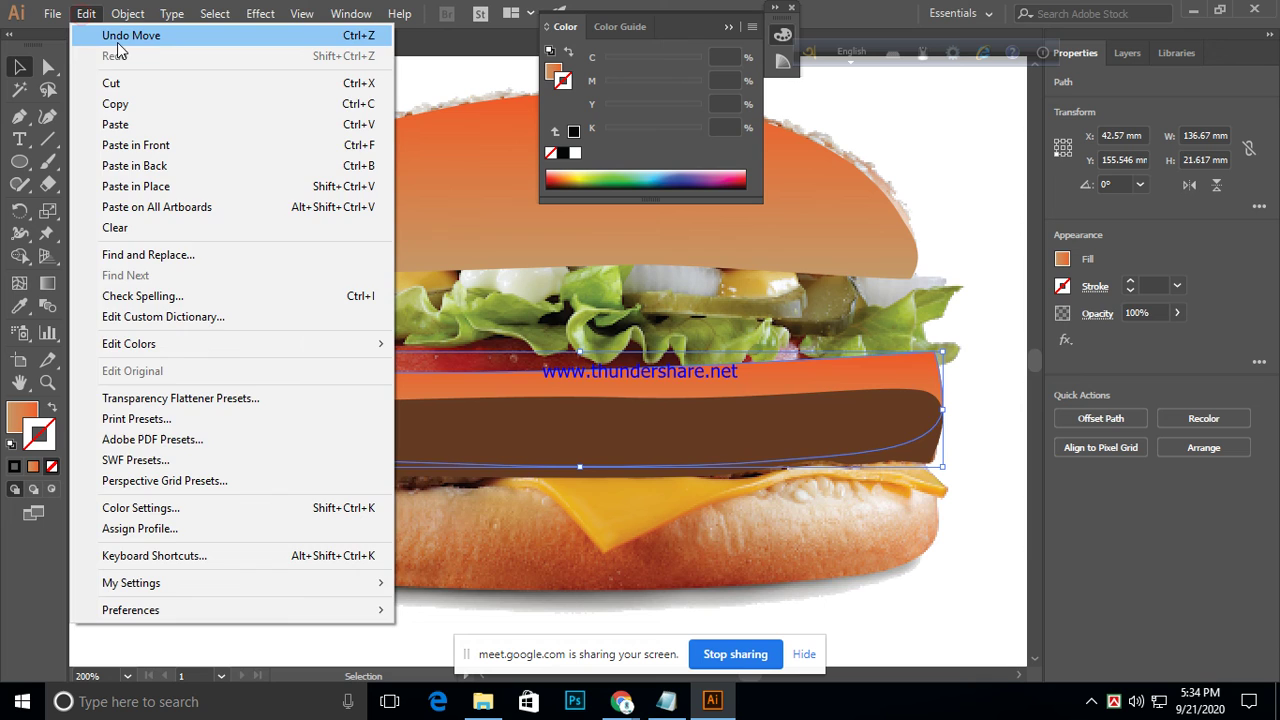
left_click(153, 37)
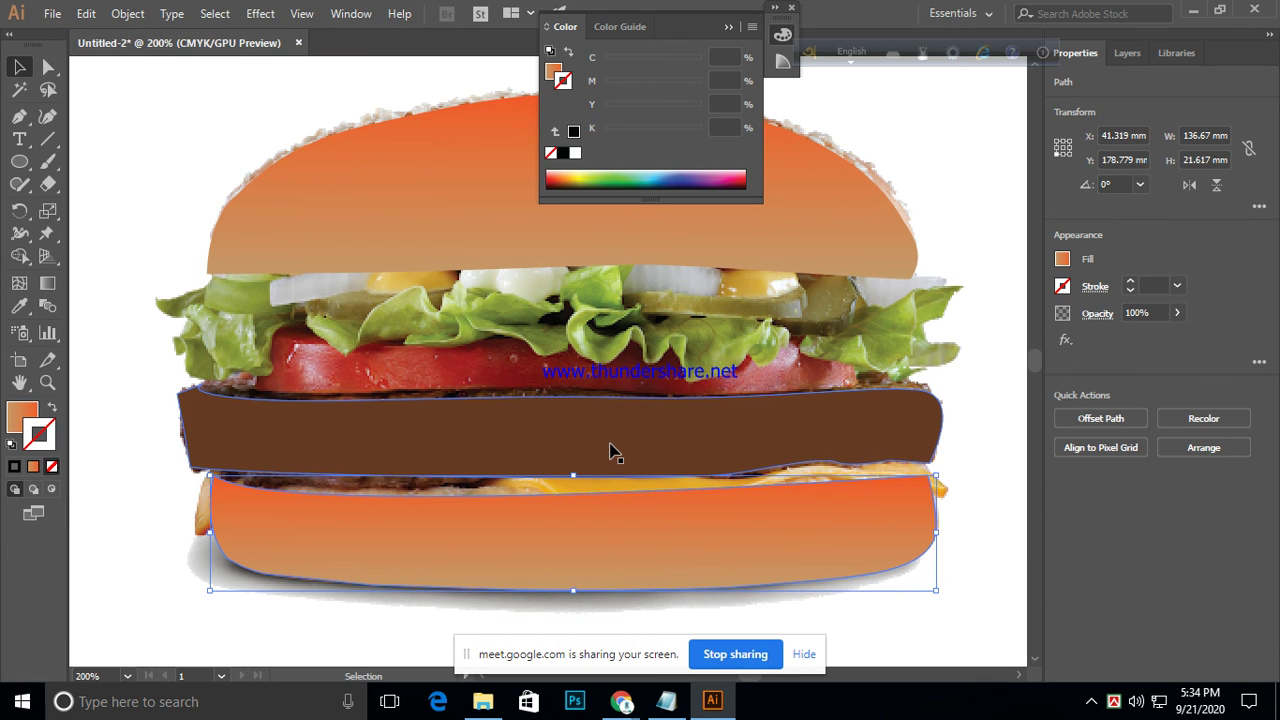
- Move the brown patty shape down to meet the upper edge of the bottom bun and nudge it up slightly
left_click_drag(610, 444, 626, 470)
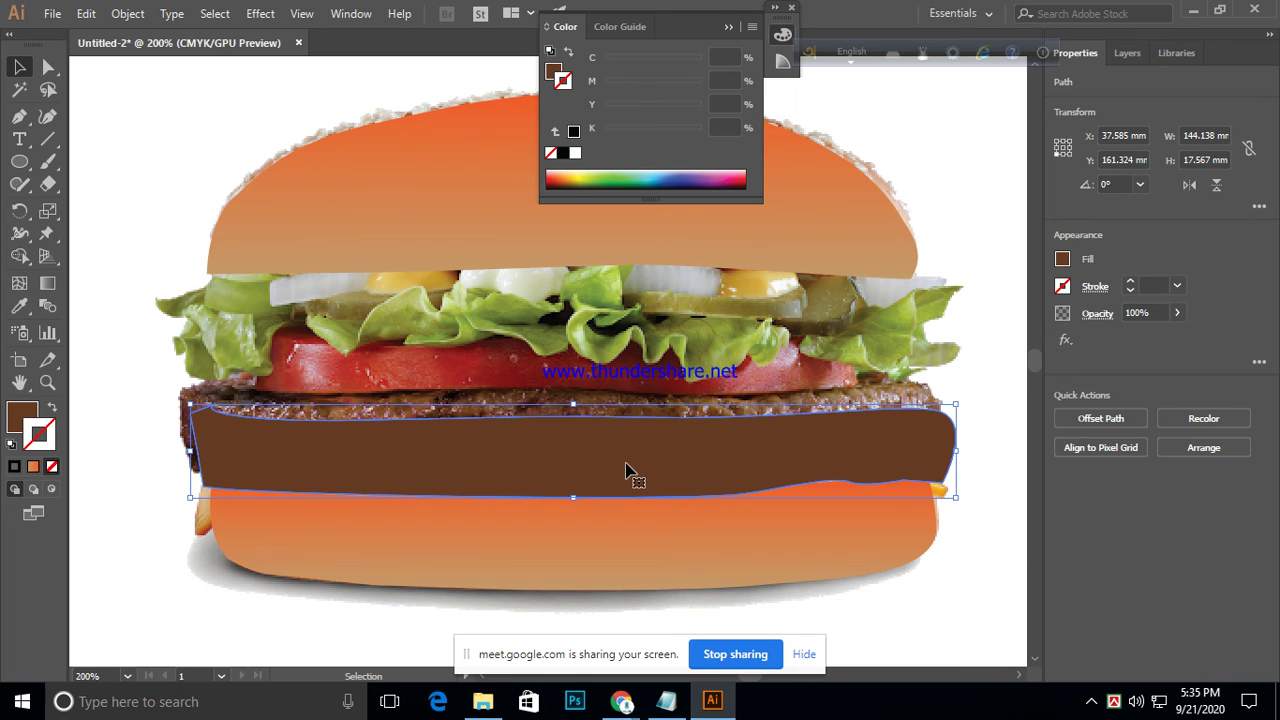
key("Up")
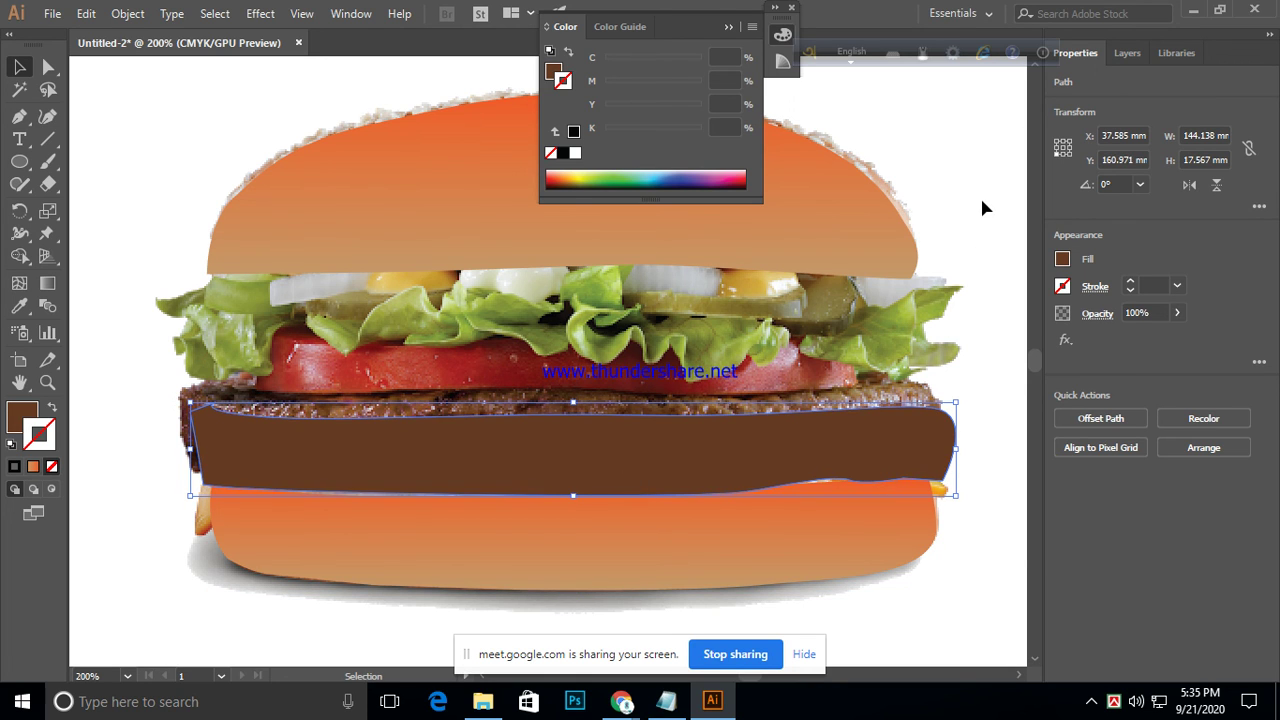
left_click(982, 202)
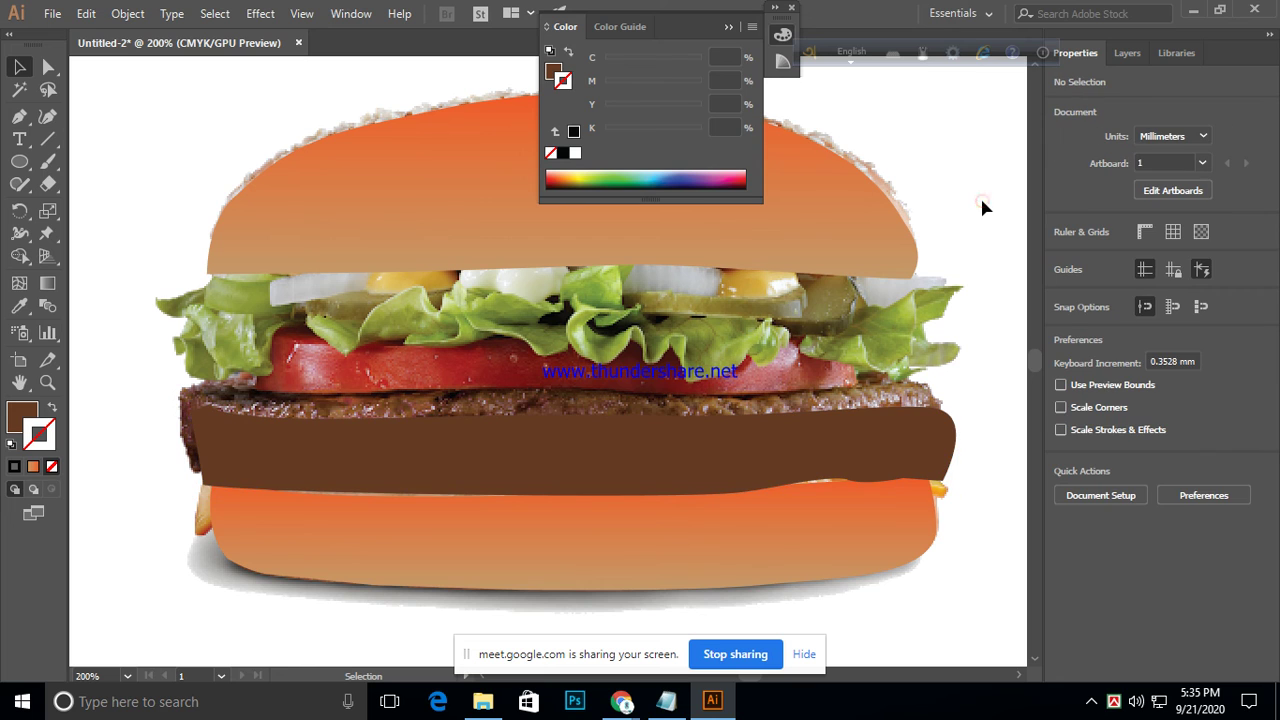
- Recolour the patty shape by sampling a dark brown from the photo's meat with the Eyedropper
left_click(699, 460)
left_click(19, 306)
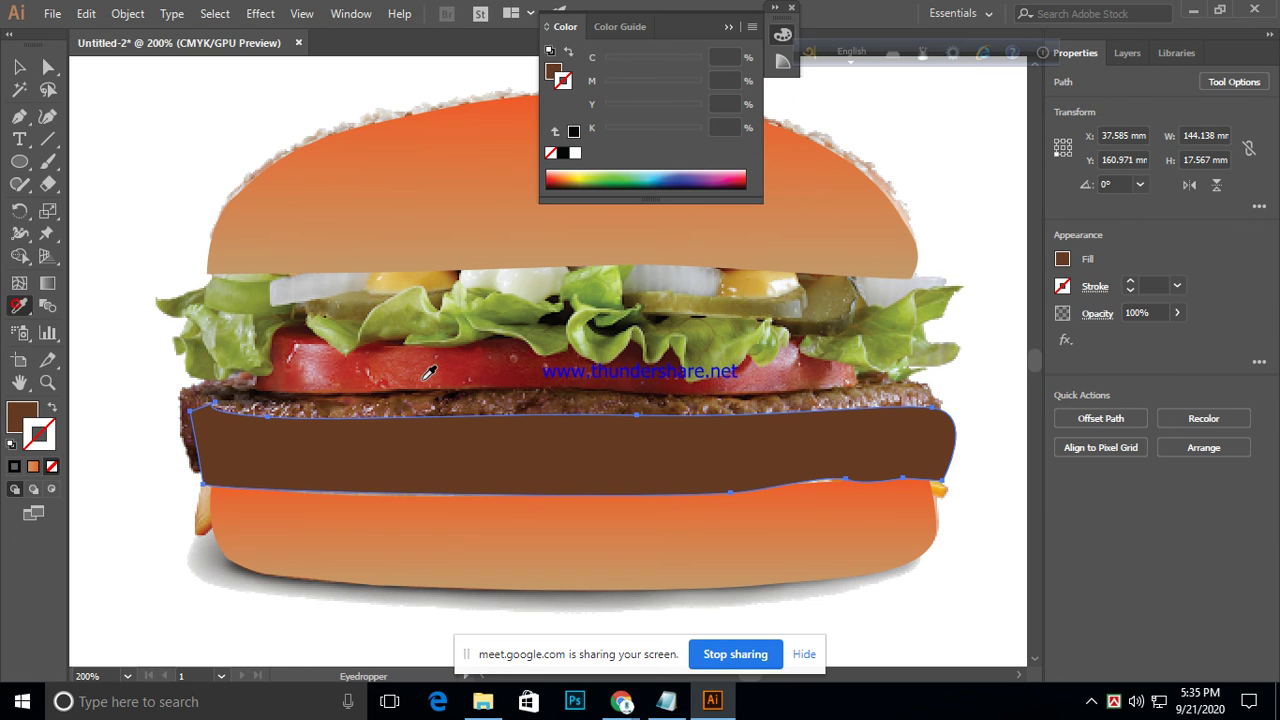
left_click(428, 400)
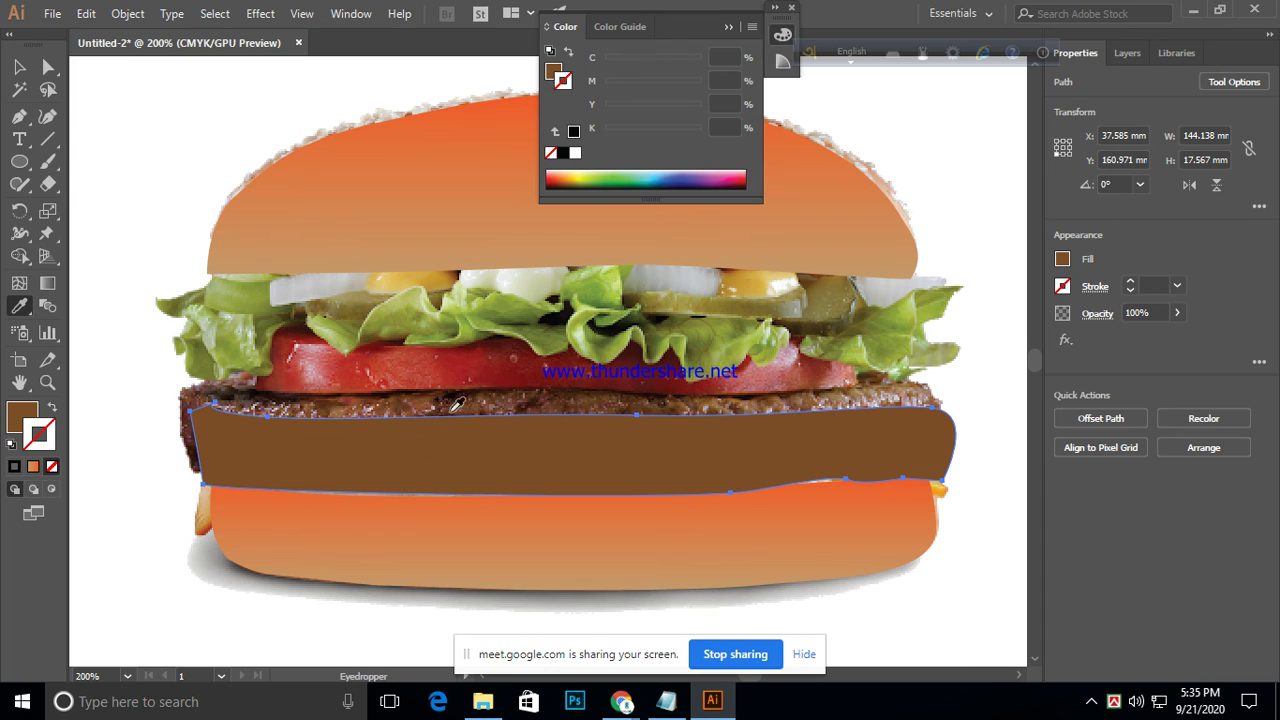
left_click(495, 401)
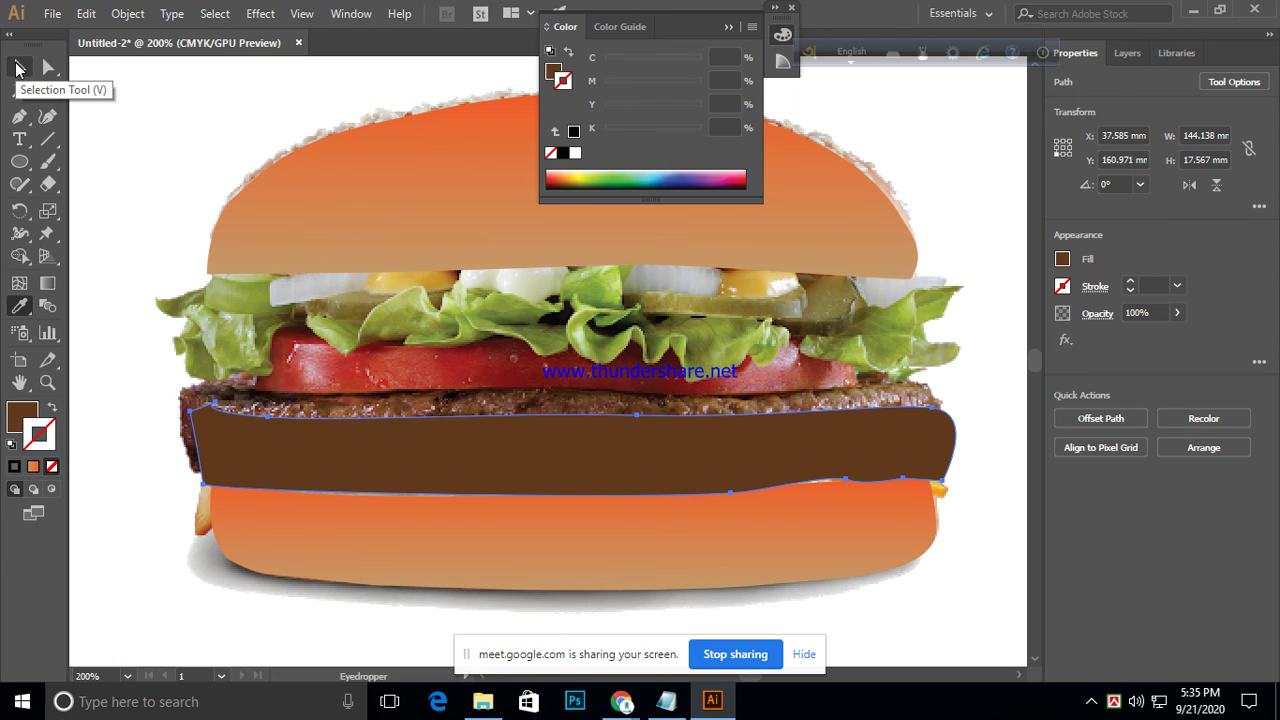
- Apply a linear gradient to the patty's stroke and set its start stop to brown (C 40, M 70, Y 100, K 50)
left_click(33, 467)
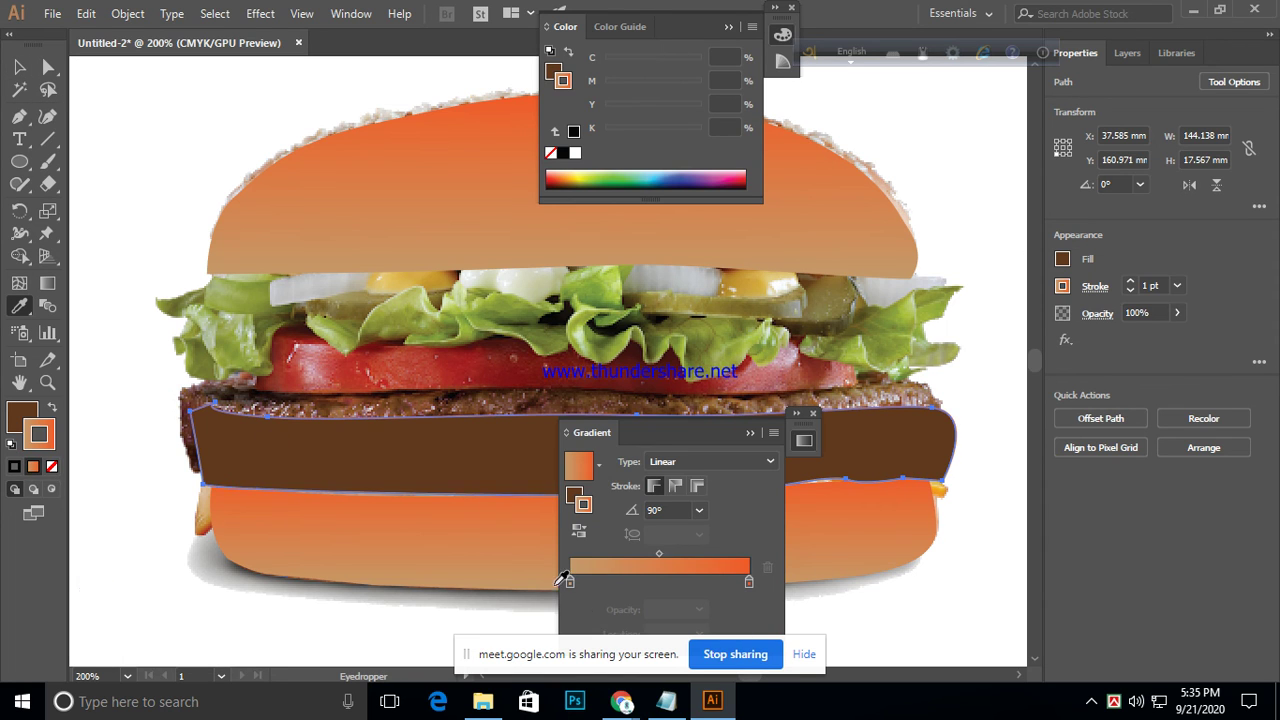
double_click(570, 583)
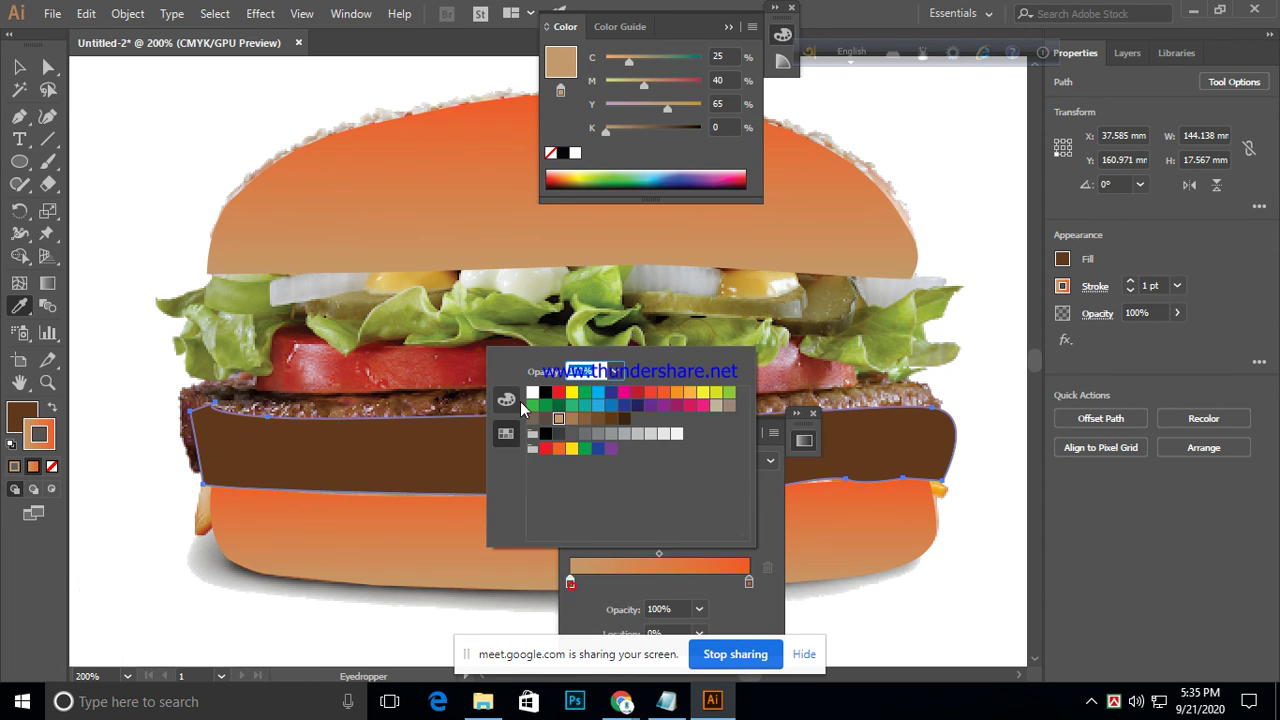
left_click(598, 419)
left_click(610, 419)
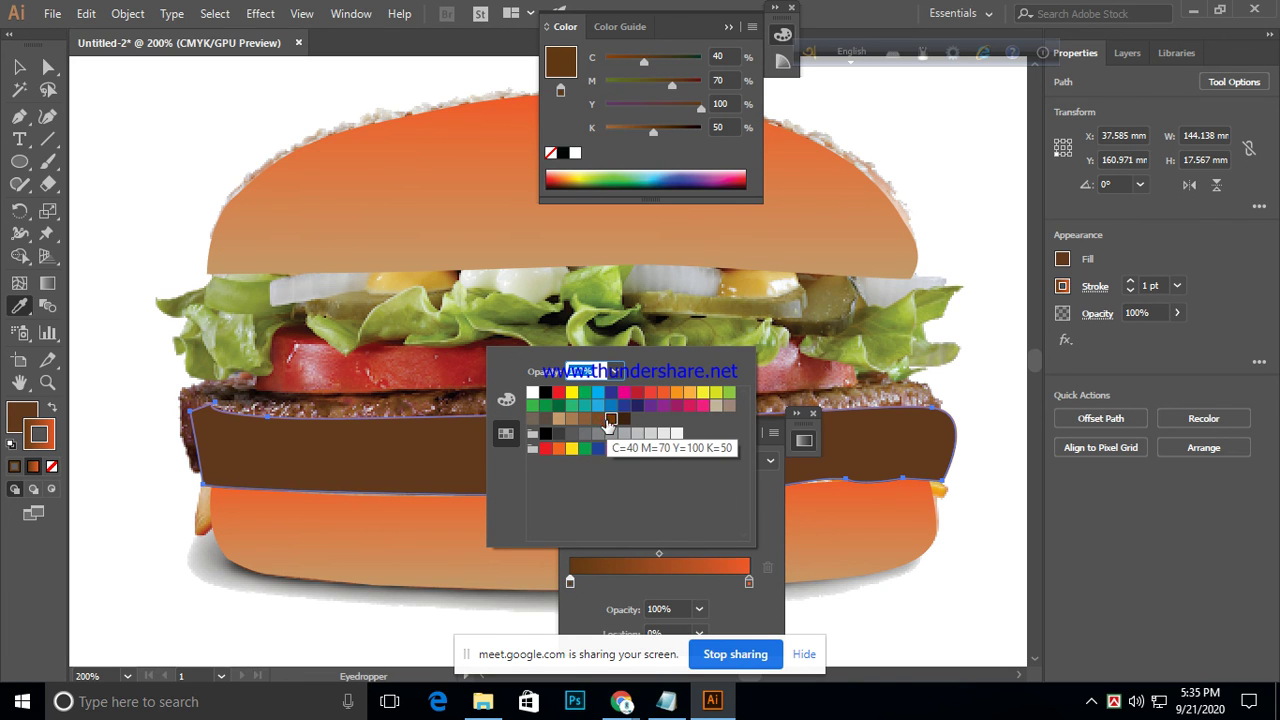
left_click(741, 615)
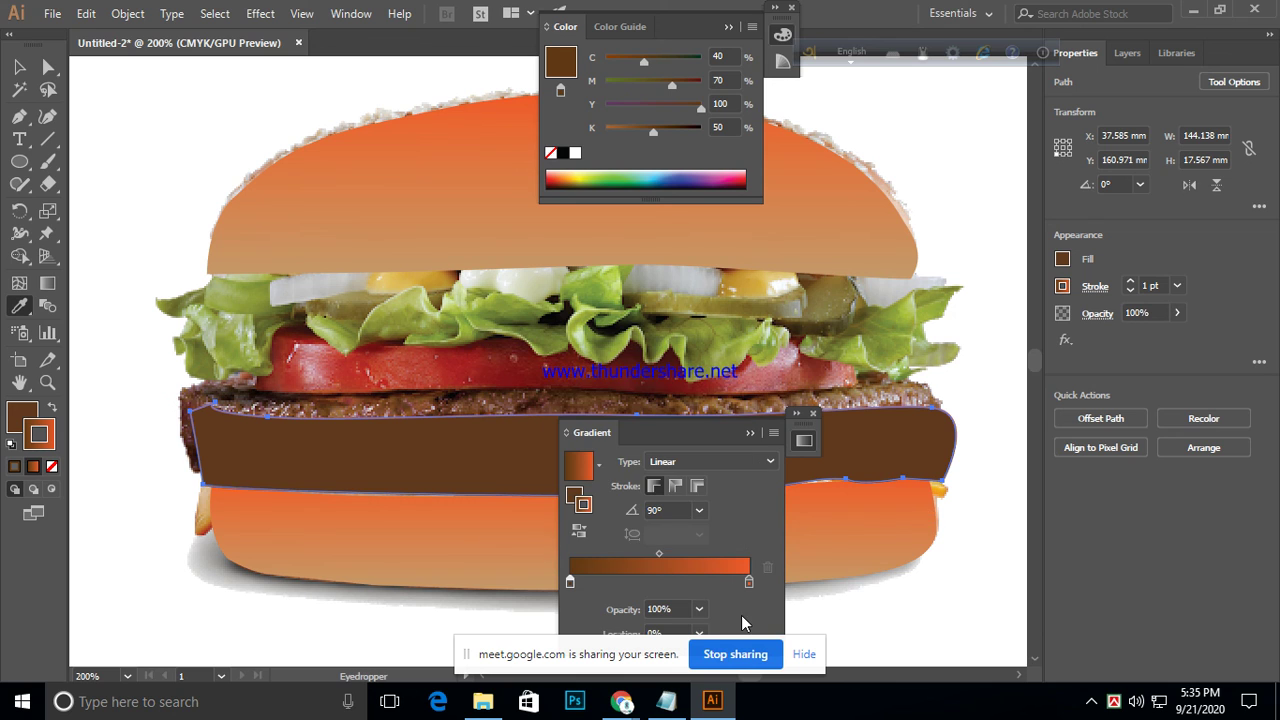
- Set the end stop of the patty's stroke gradient to dark brown (C 50, M 70, Y 80, K 70) and collapse the gradient settings
left_click(749, 582)
double_click(749, 582)
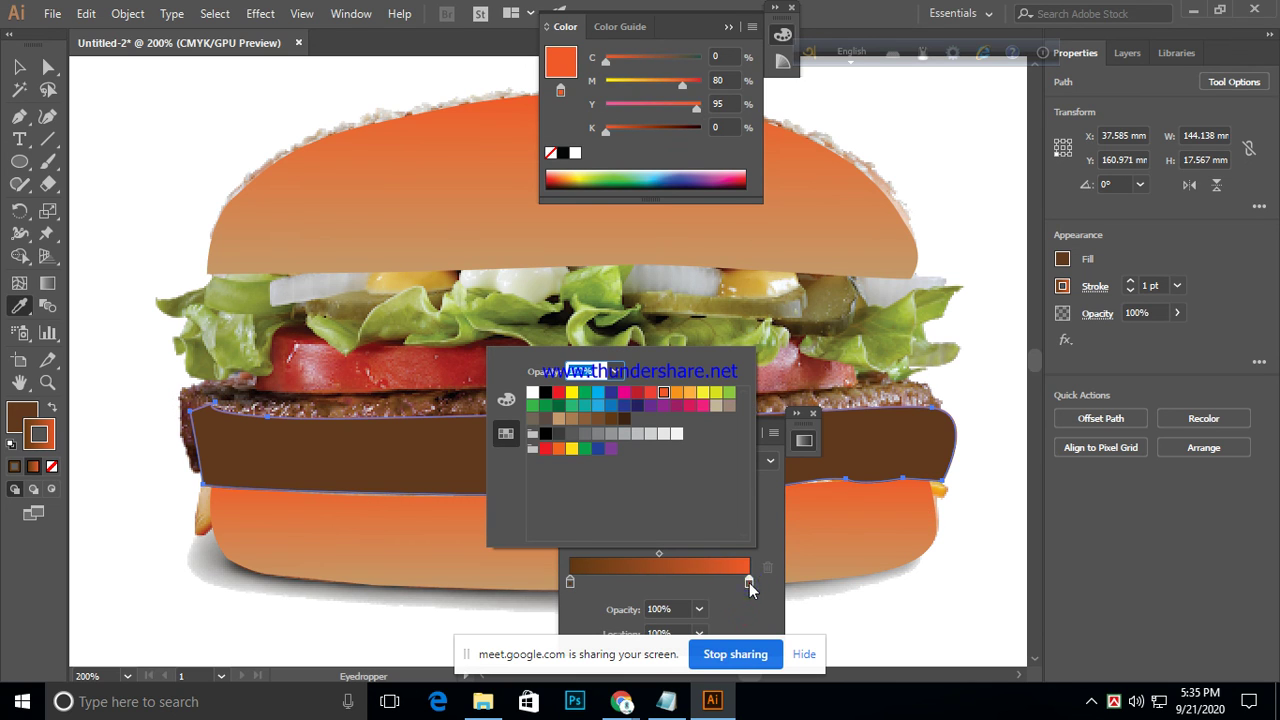
left_click(623, 420)
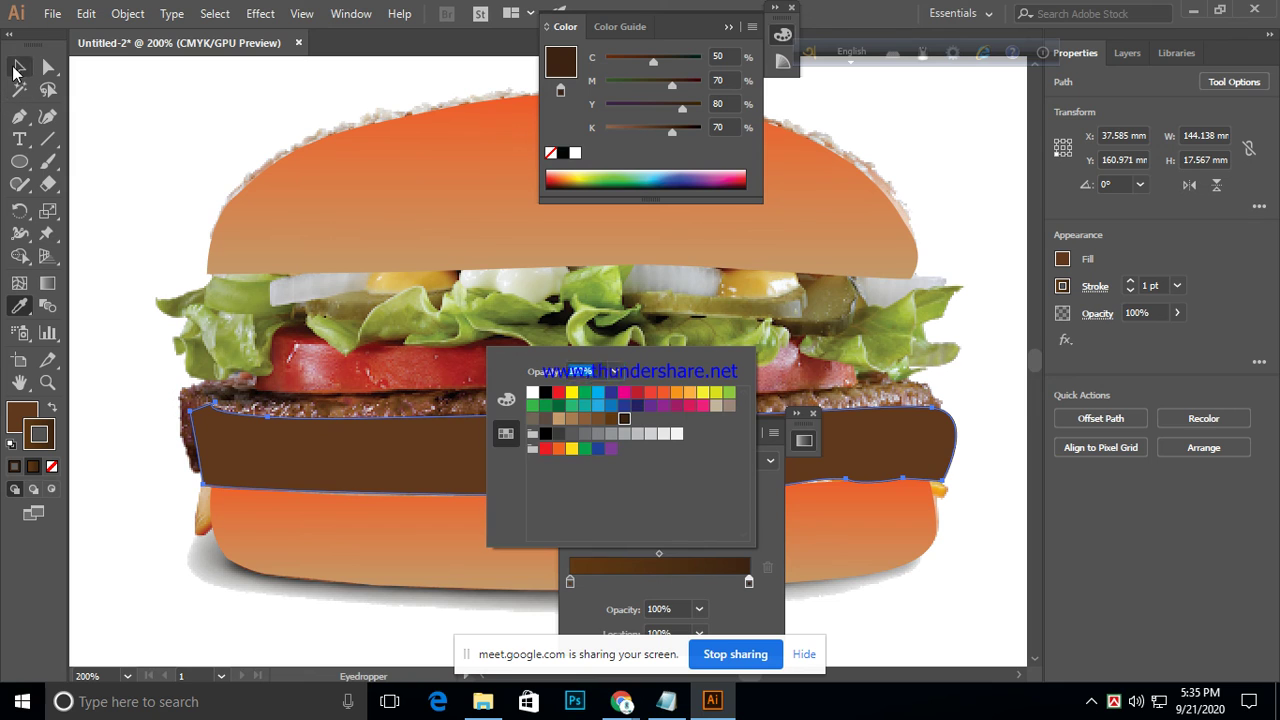
key("Return")
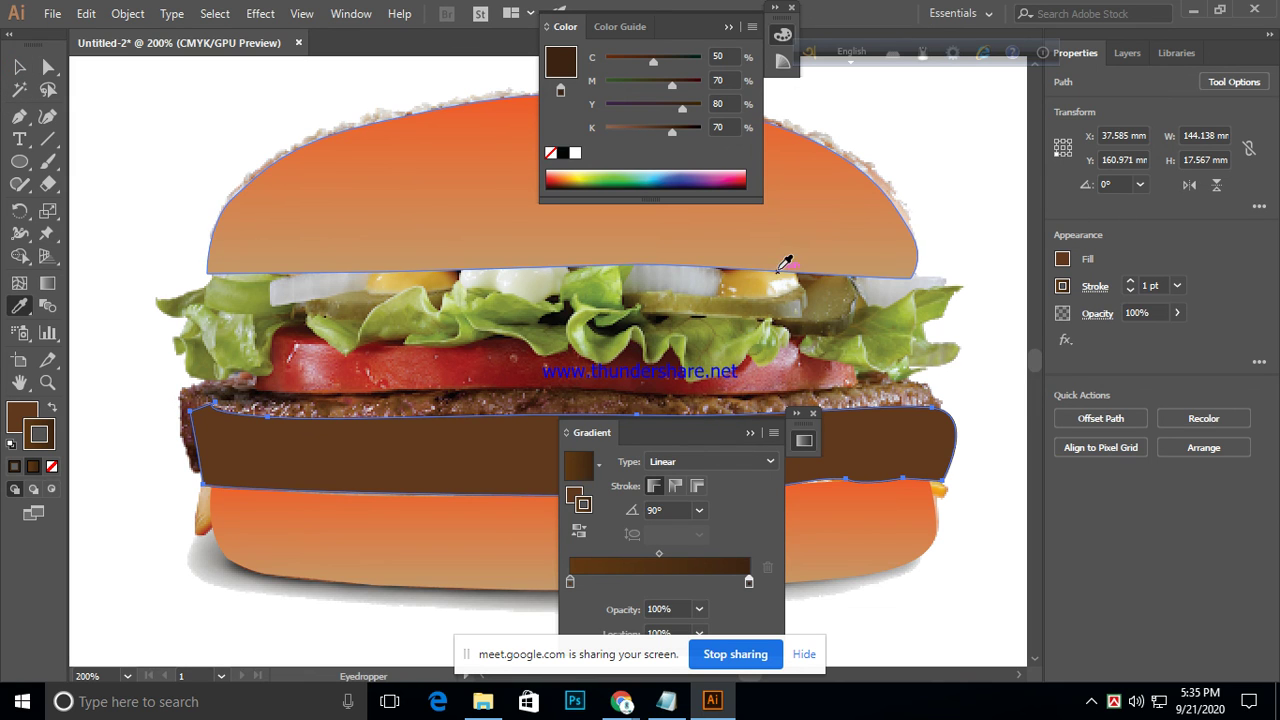
left_click(751, 432)
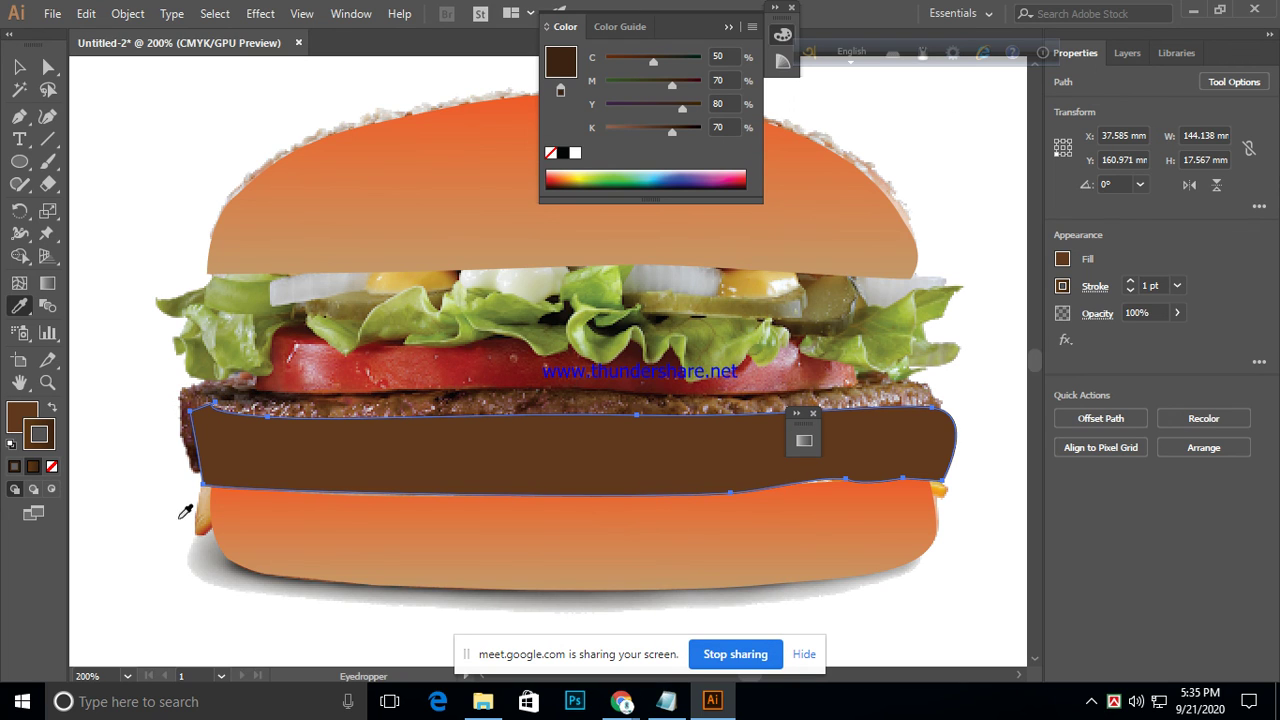
left_click(47, 285)
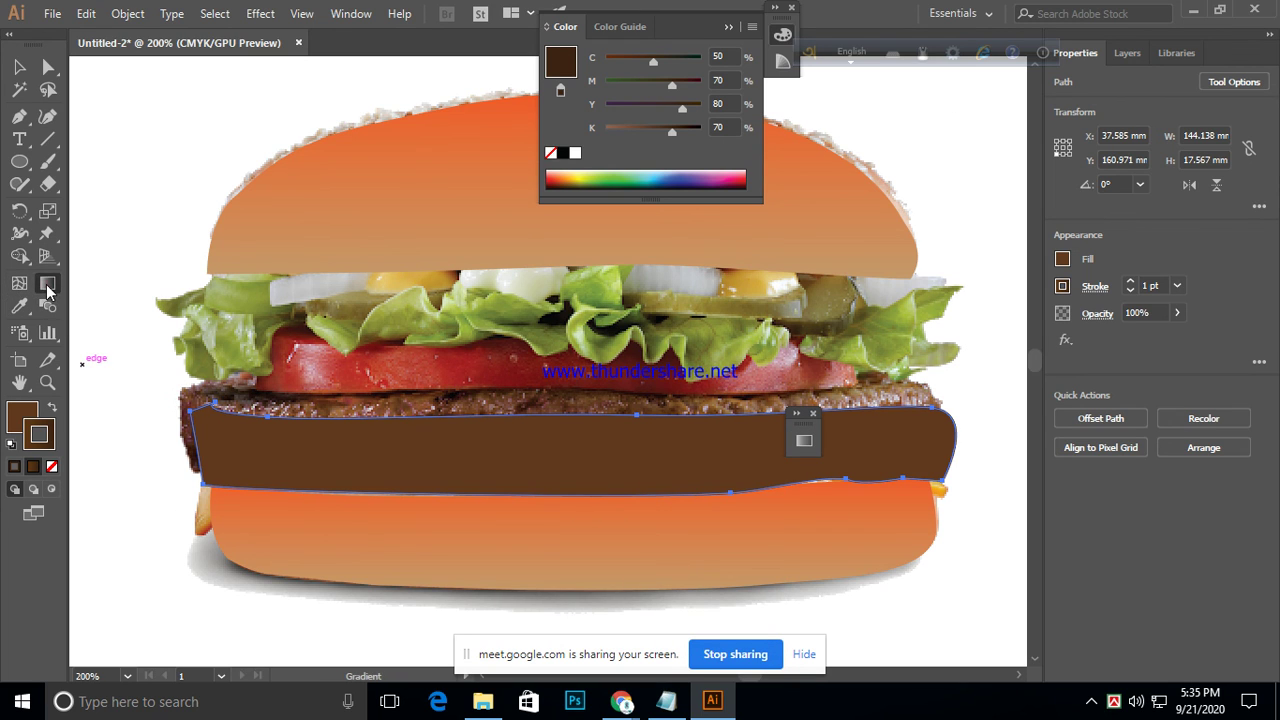
double_click(47, 285)
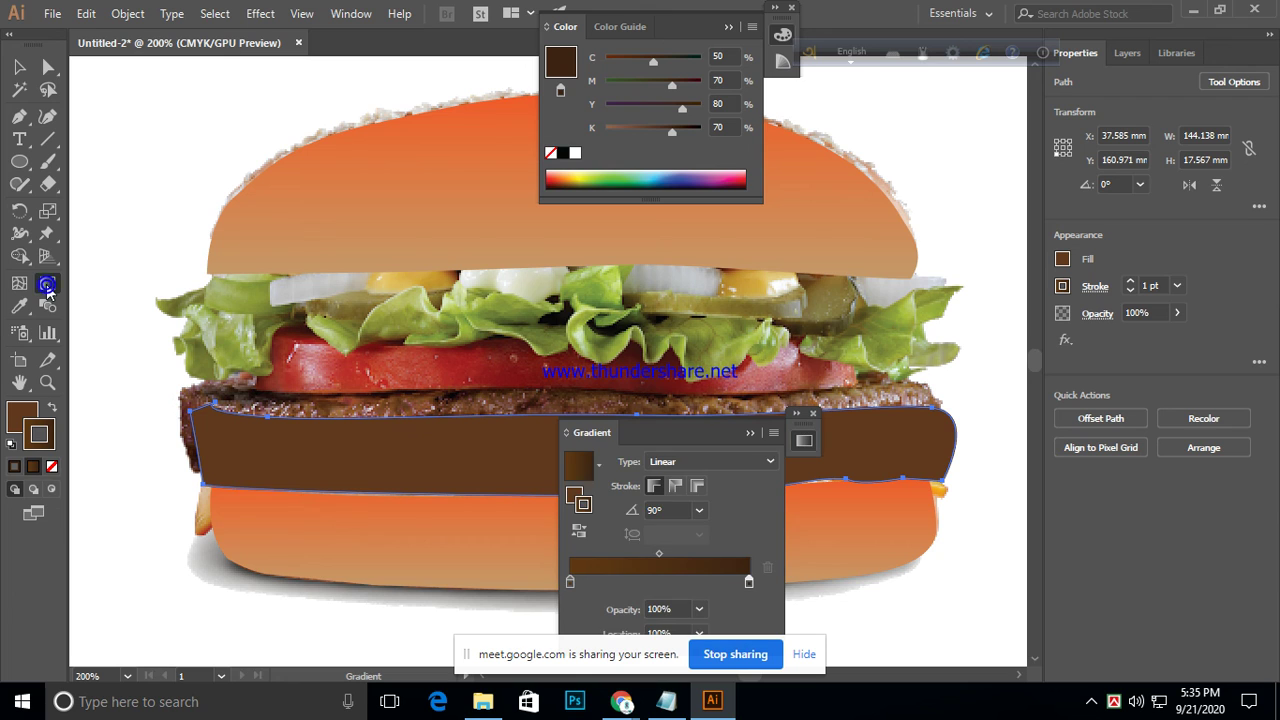
left_click(750, 433)
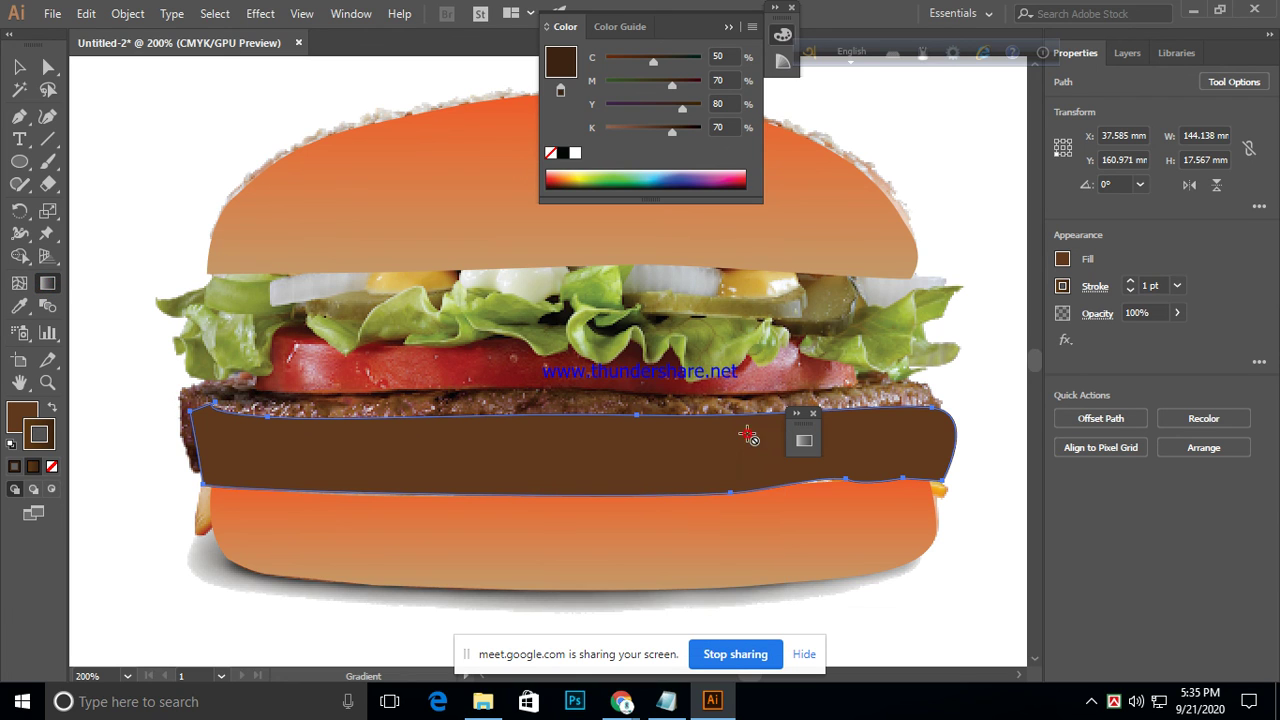
- Draw a rectangle about 171 mm wide and 98 mm high on the artboard below the burger
left_click(386, 537)
key("ctrl+0")
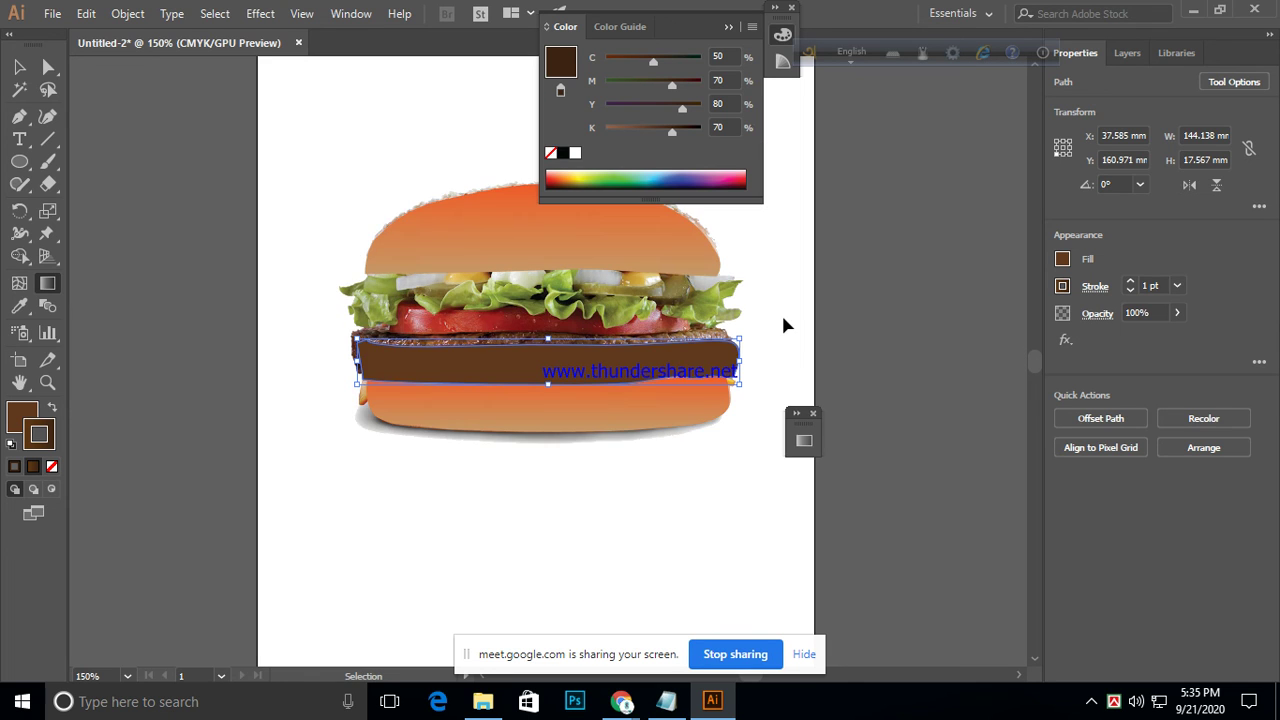
key("v")
left_click(899, 320)
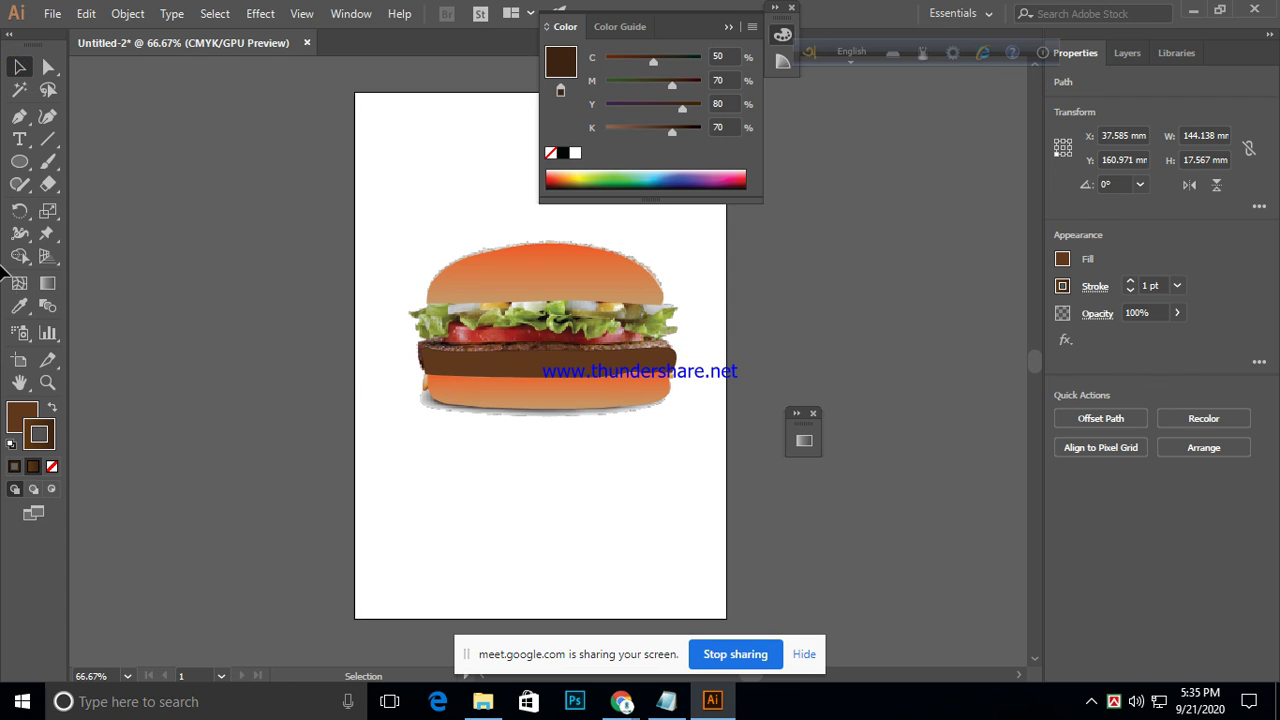
left_click_drag(22, 163, 106, 161)
left_click_drag(393, 445, 697, 617)
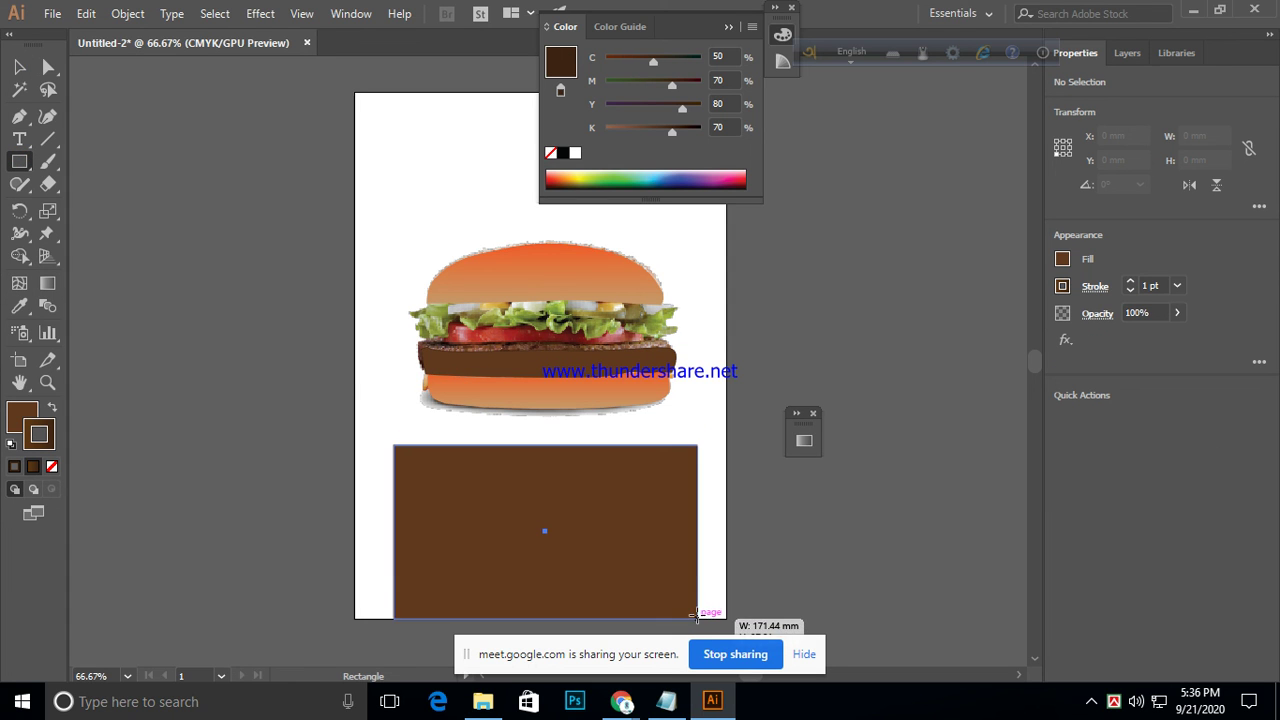
- Change the gradient on the brown rectangle's stroke to the Radial type
double_click(47, 284)
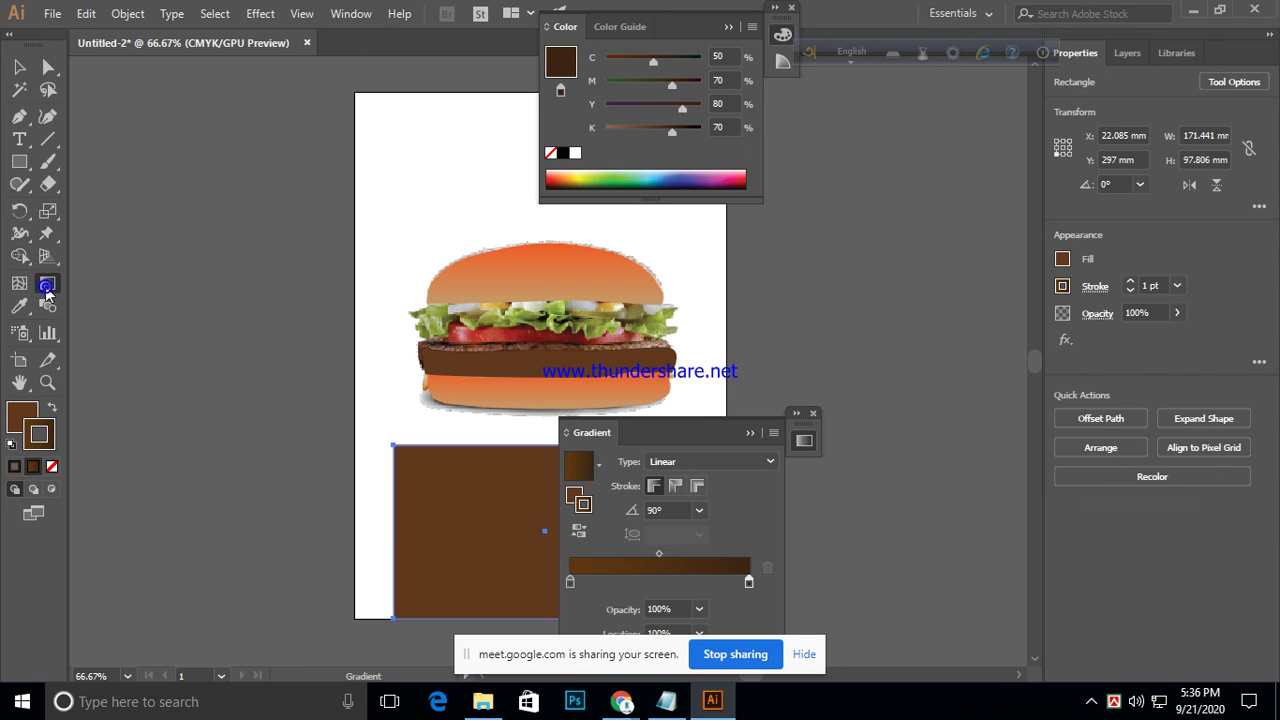
left_click(724, 462)
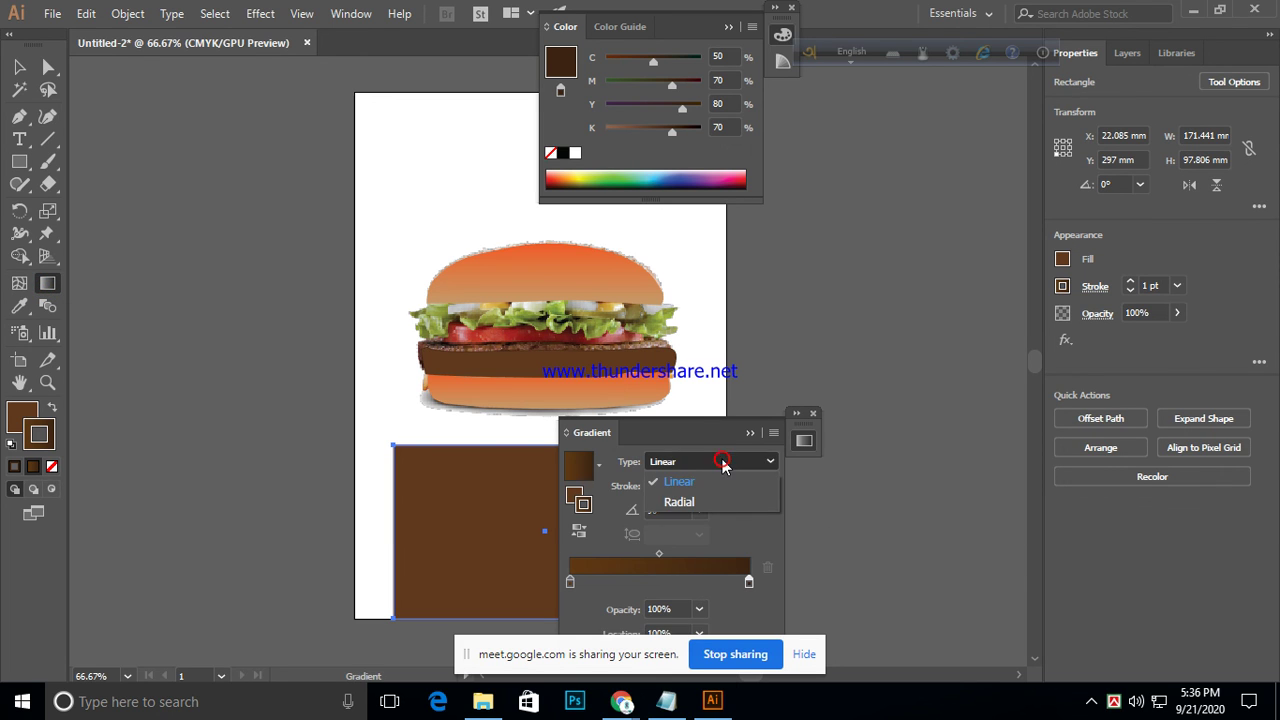
left_click(680, 502)
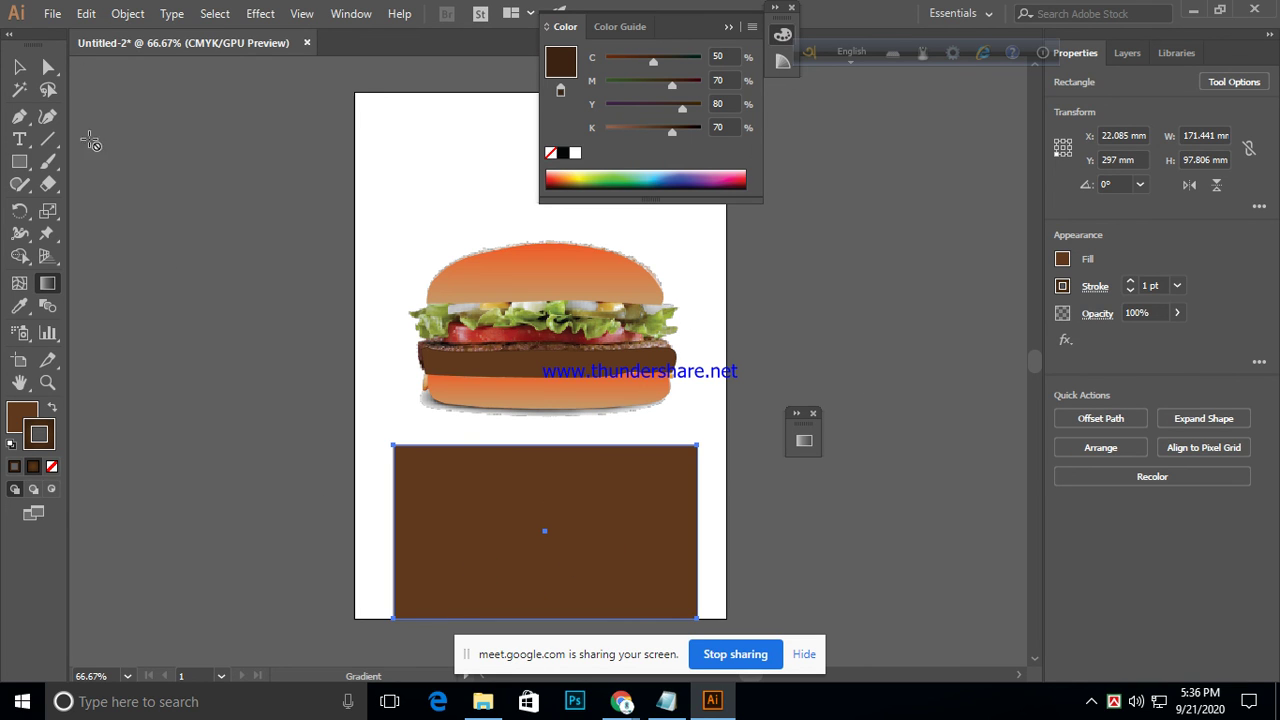
left_click(15, 67)
left_click(193, 341)
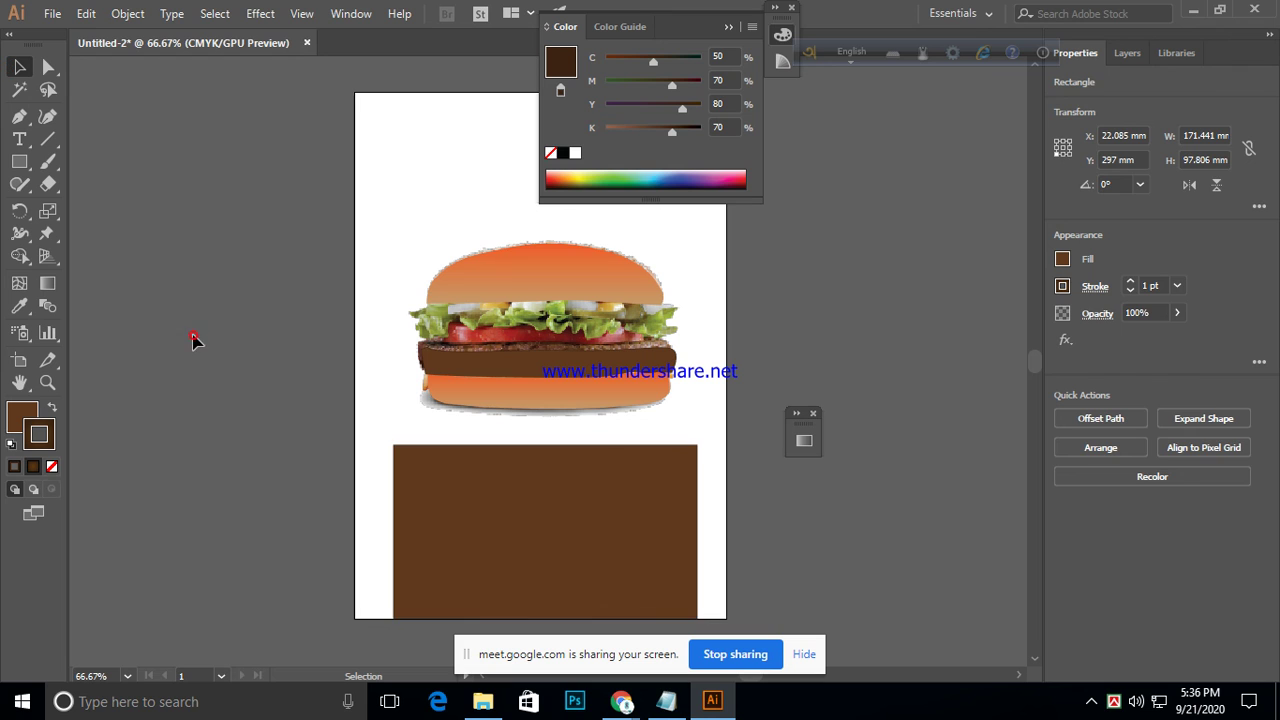
left_click(514, 557)
left_click(47, 283)
left_click(389, 421)
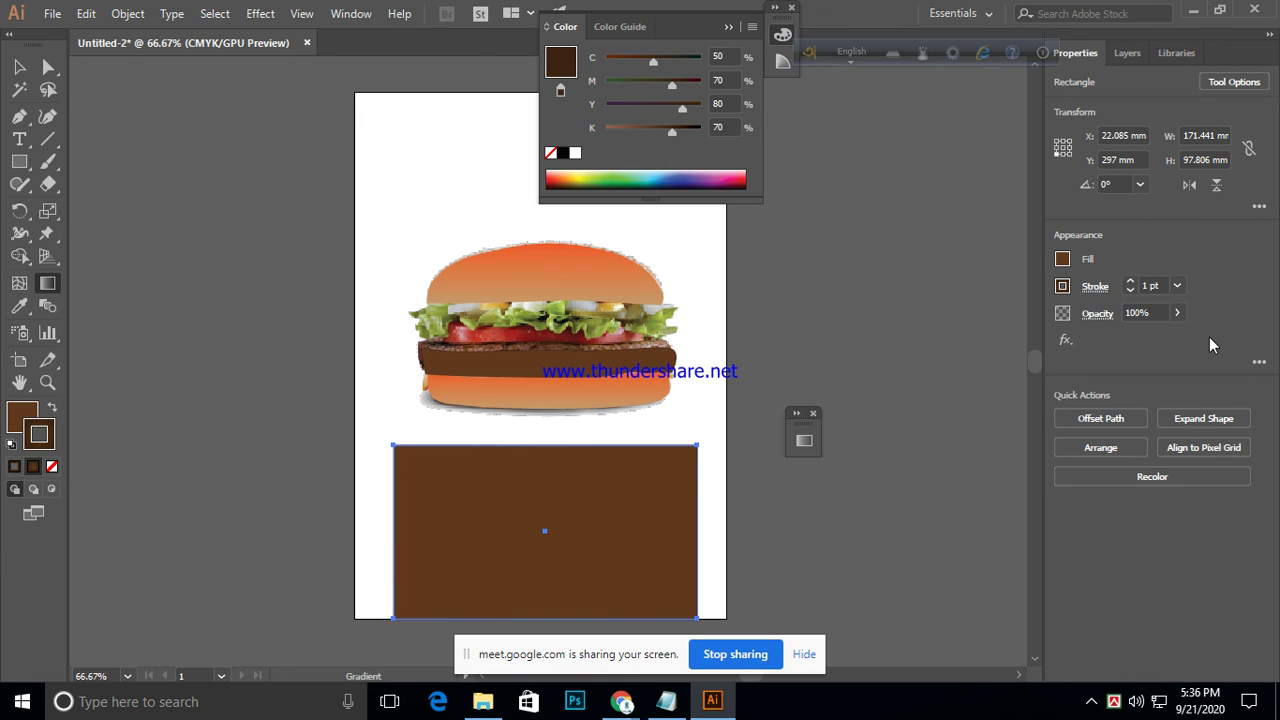
left_click(468, 582)
left_click(444, 601)
left_click(814, 414)
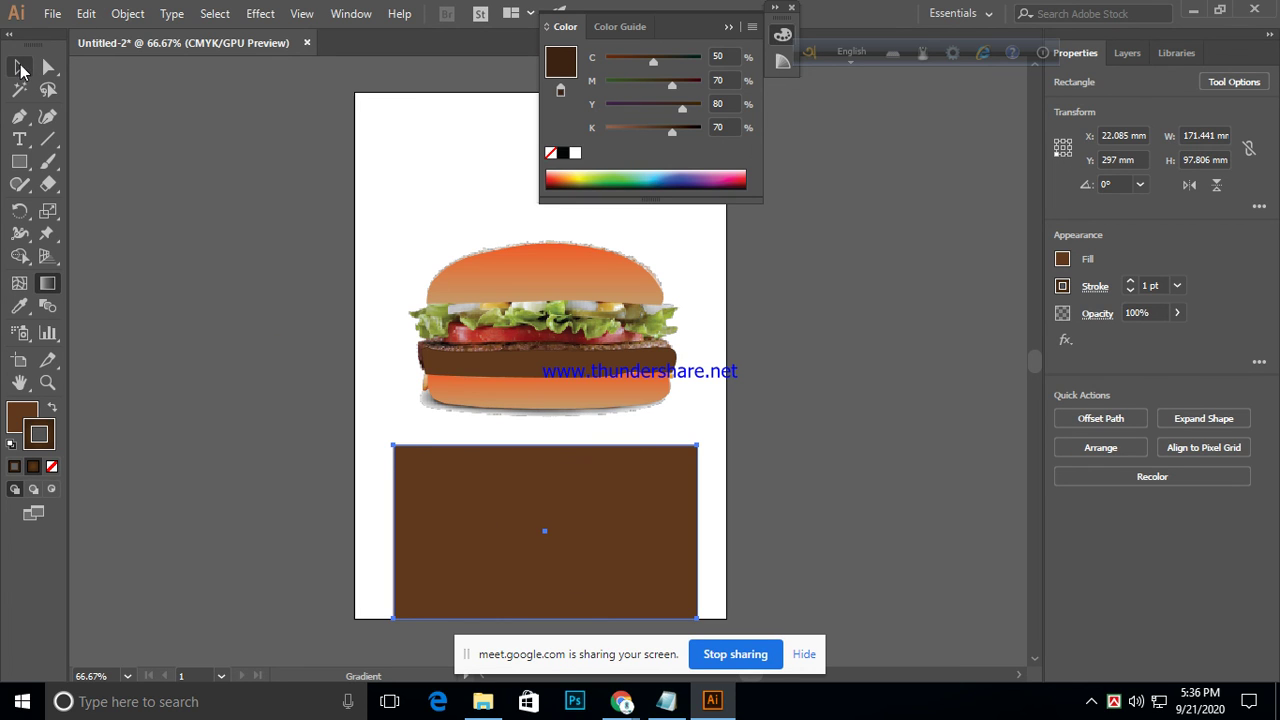
- Delete the brown rectangle below the burger
left_click(21, 68)
left_click(789, 380)
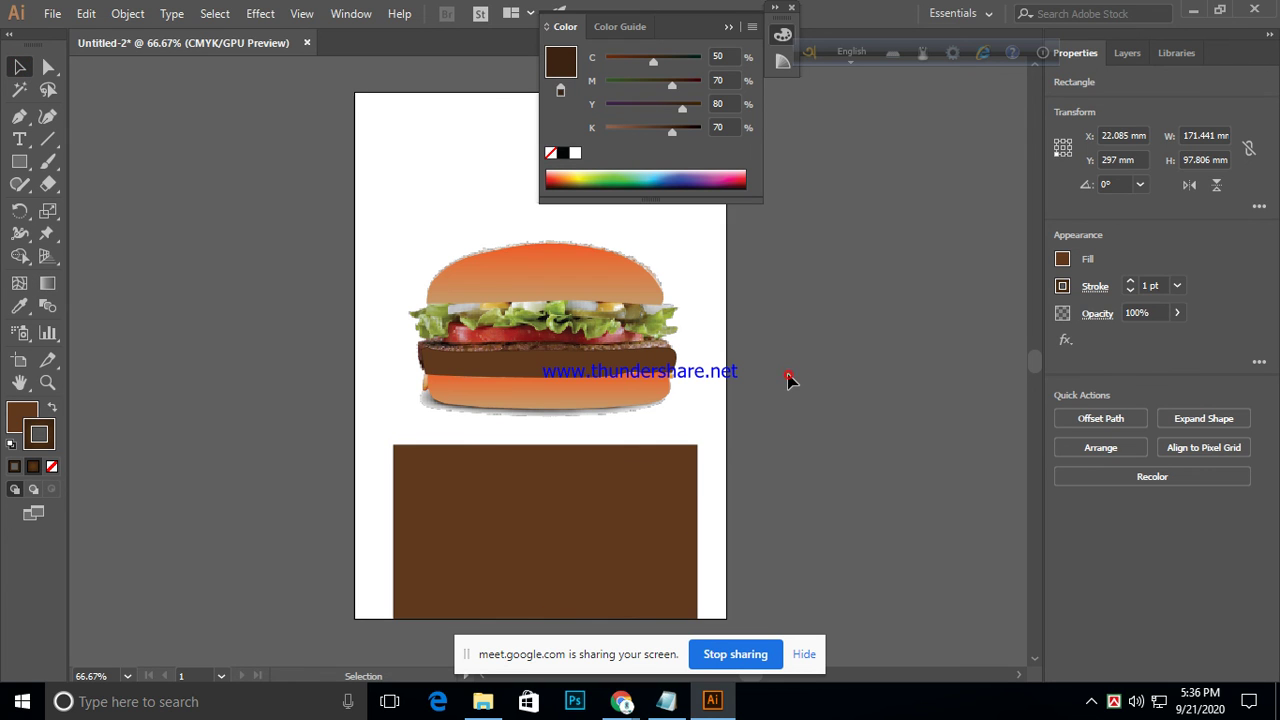
left_click(503, 583)
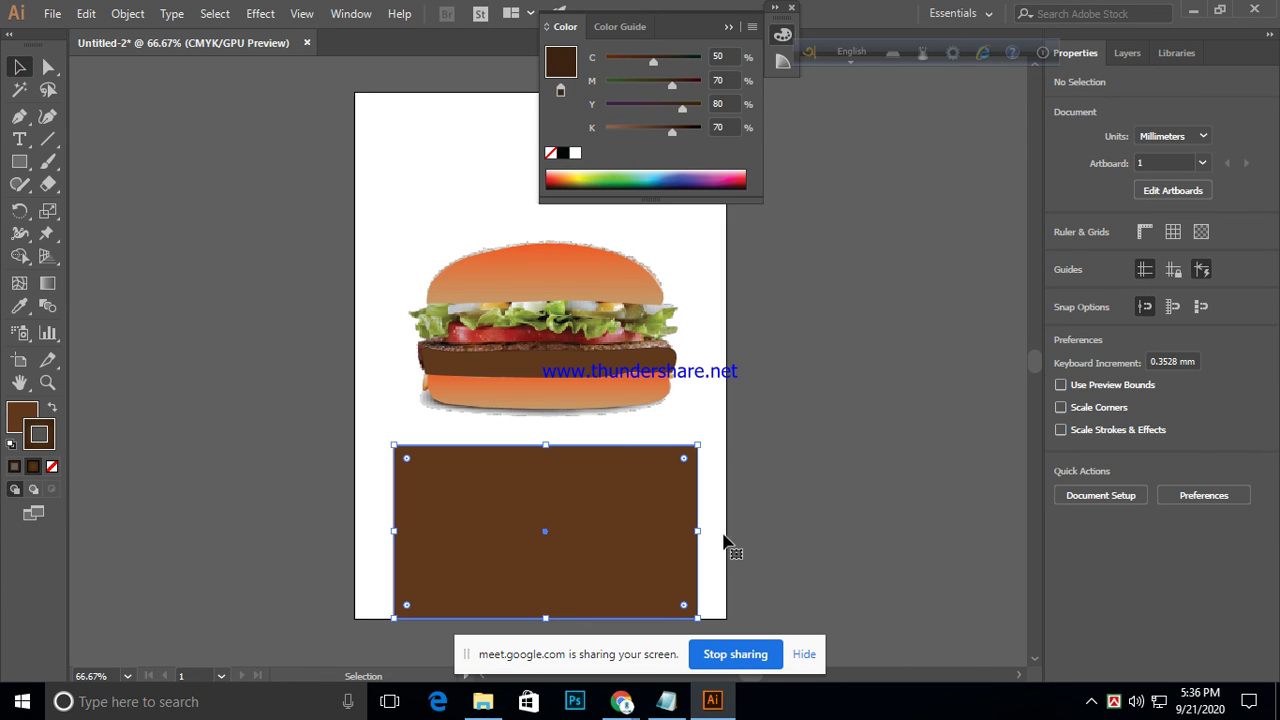
key("Delete")
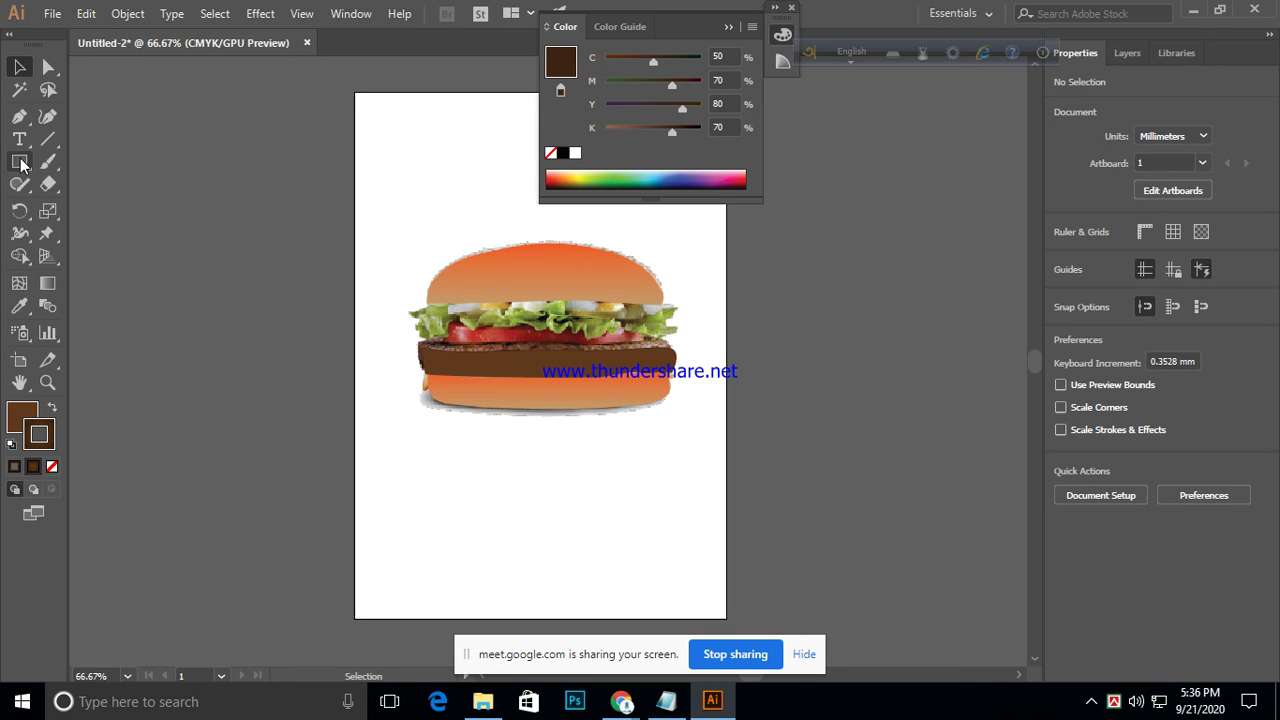
- Move the traced bun and patty shapes off the photo to the right of the artboard, and delete the linked burger photo
left_click_drag(421, 233, 617, 500)
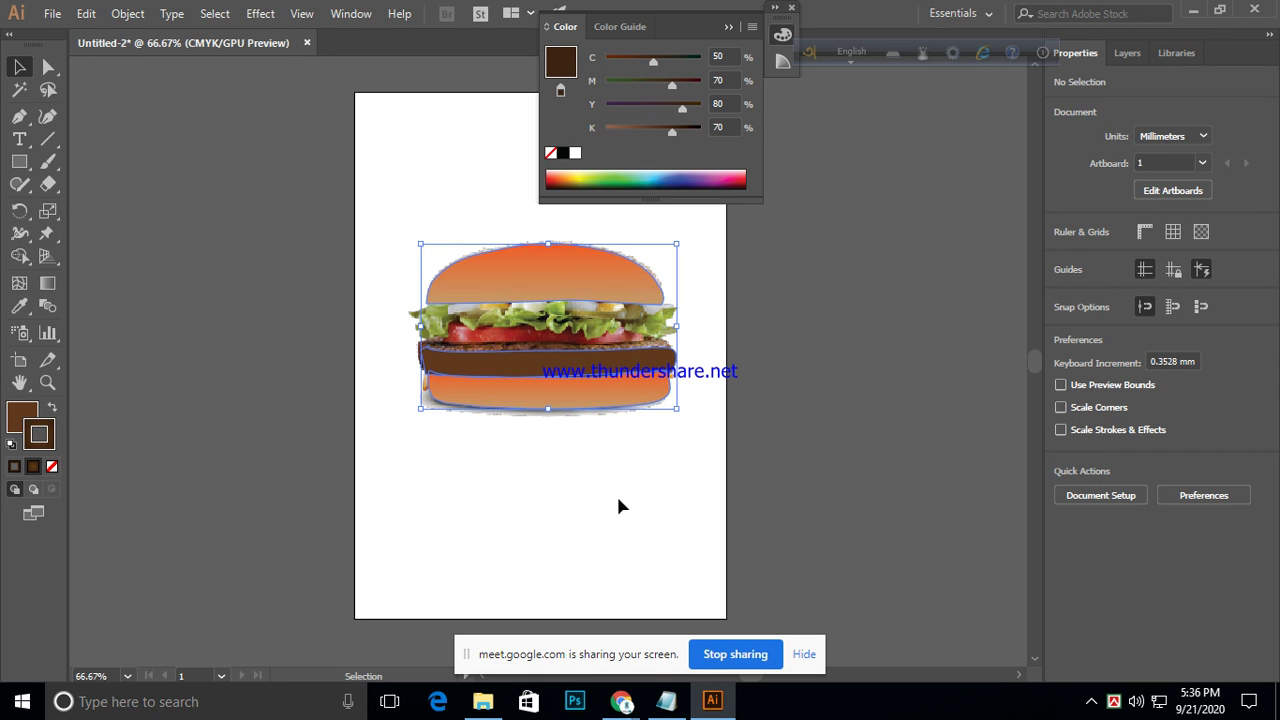
left_click_drag(542, 286, 883, 286)
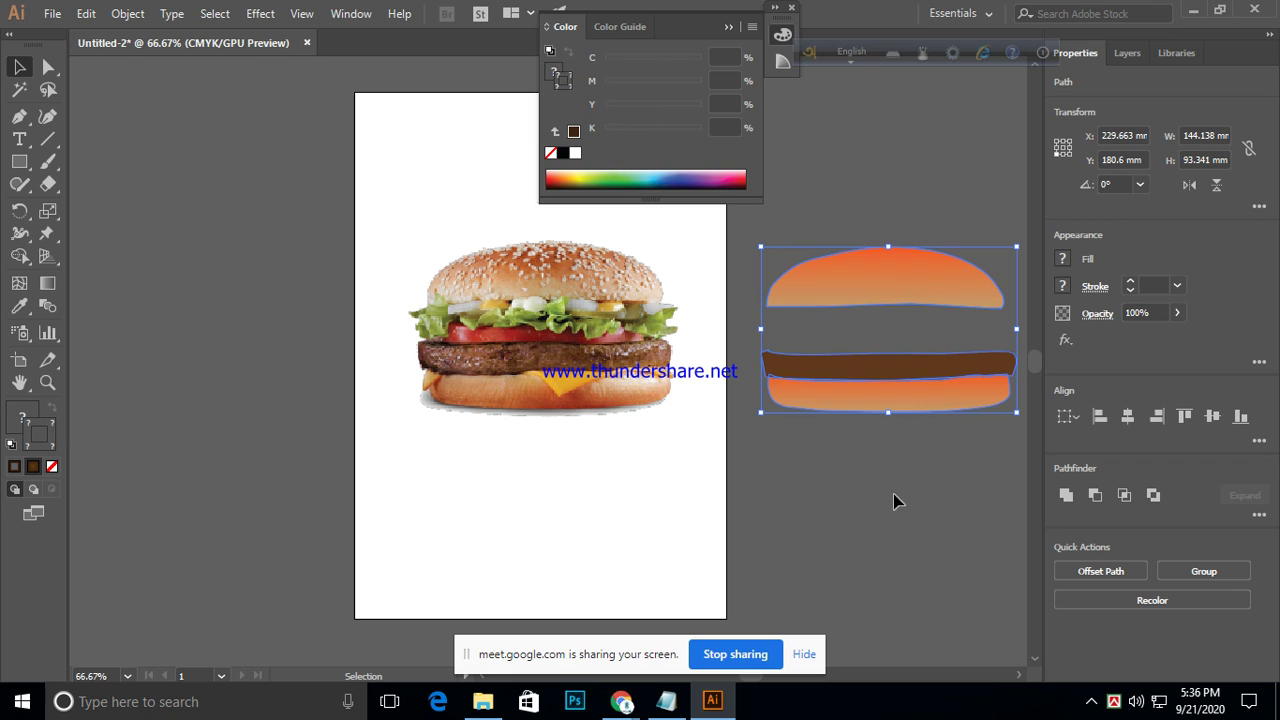
left_click(475, 365)
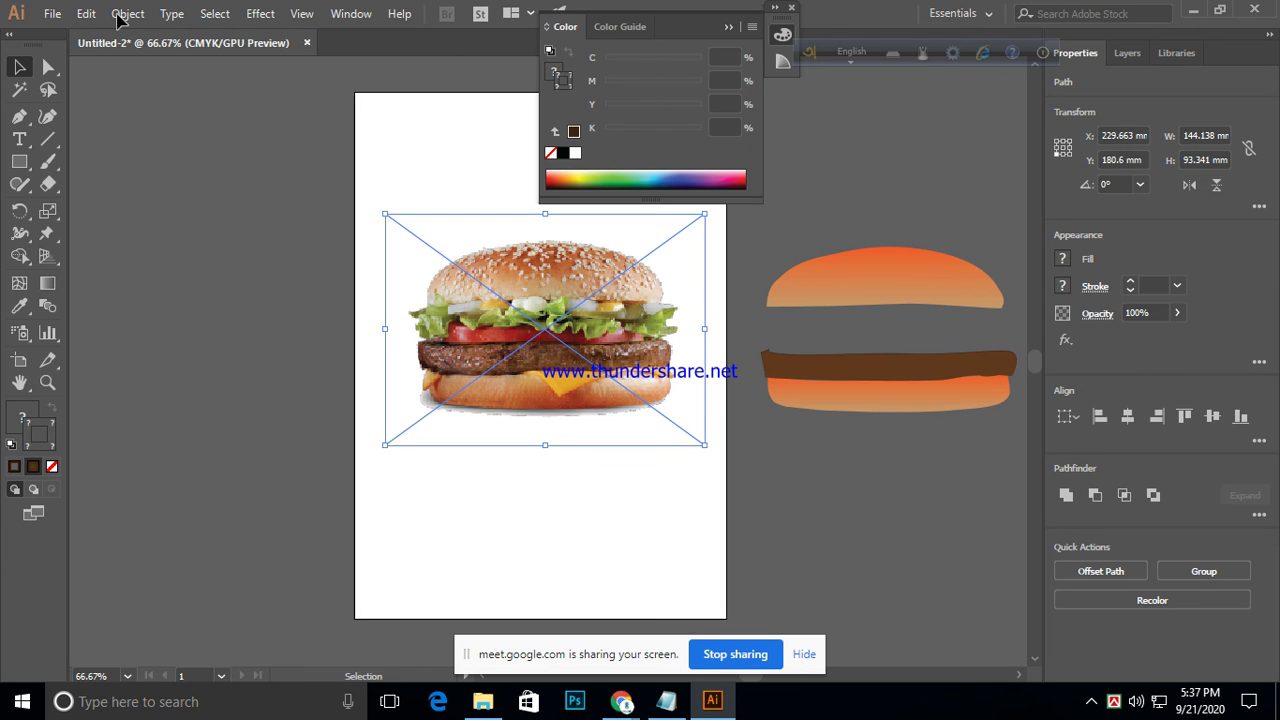
left_click(127, 14)
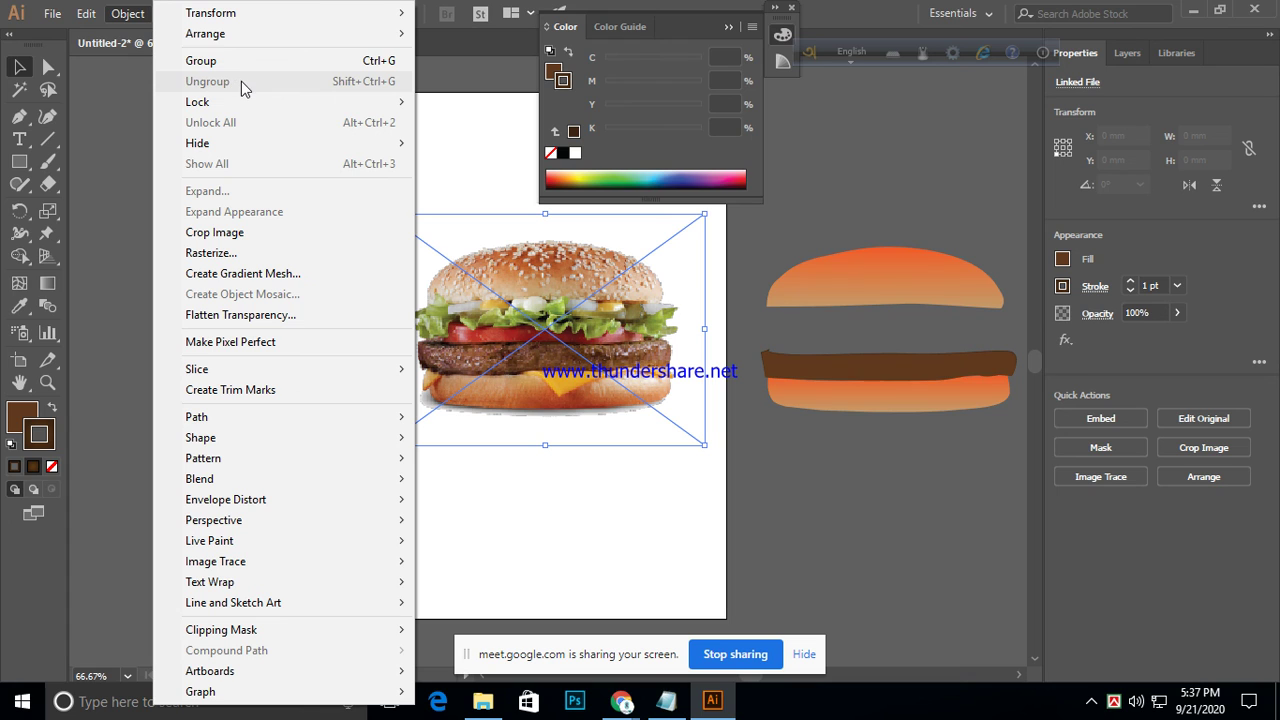
left_click(874, 565)
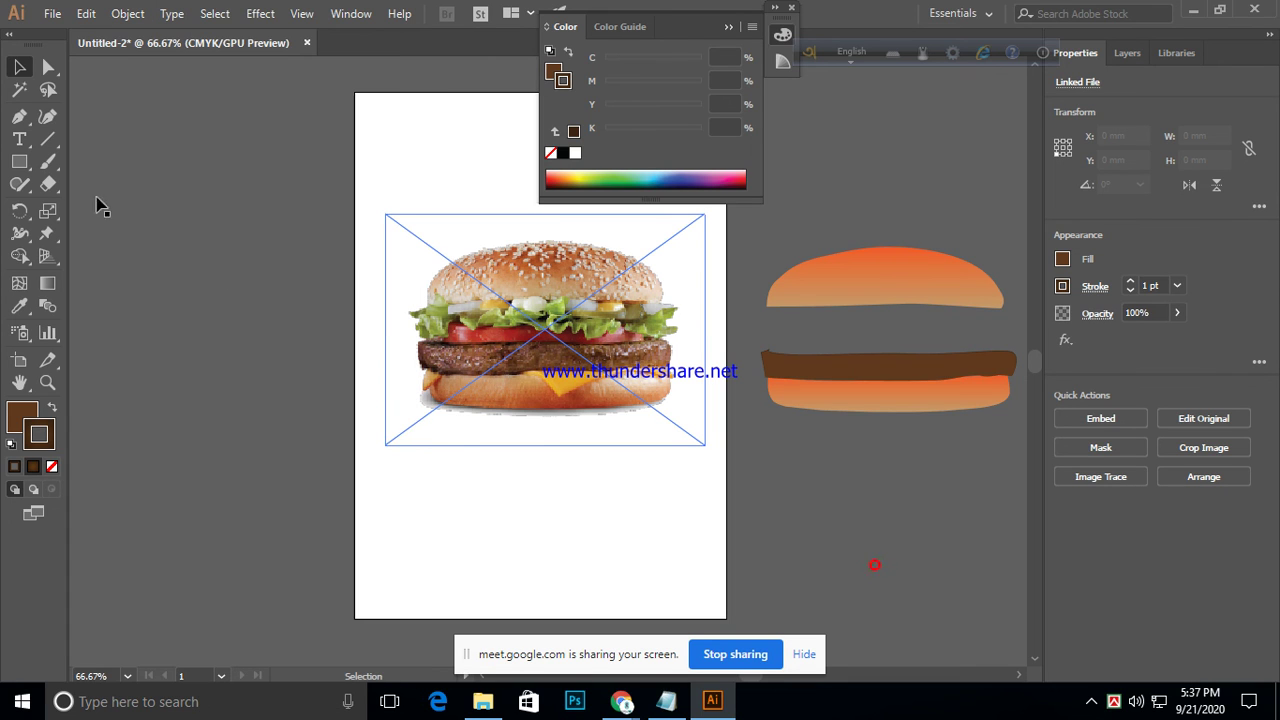
left_click(557, 383)
key("Delete")
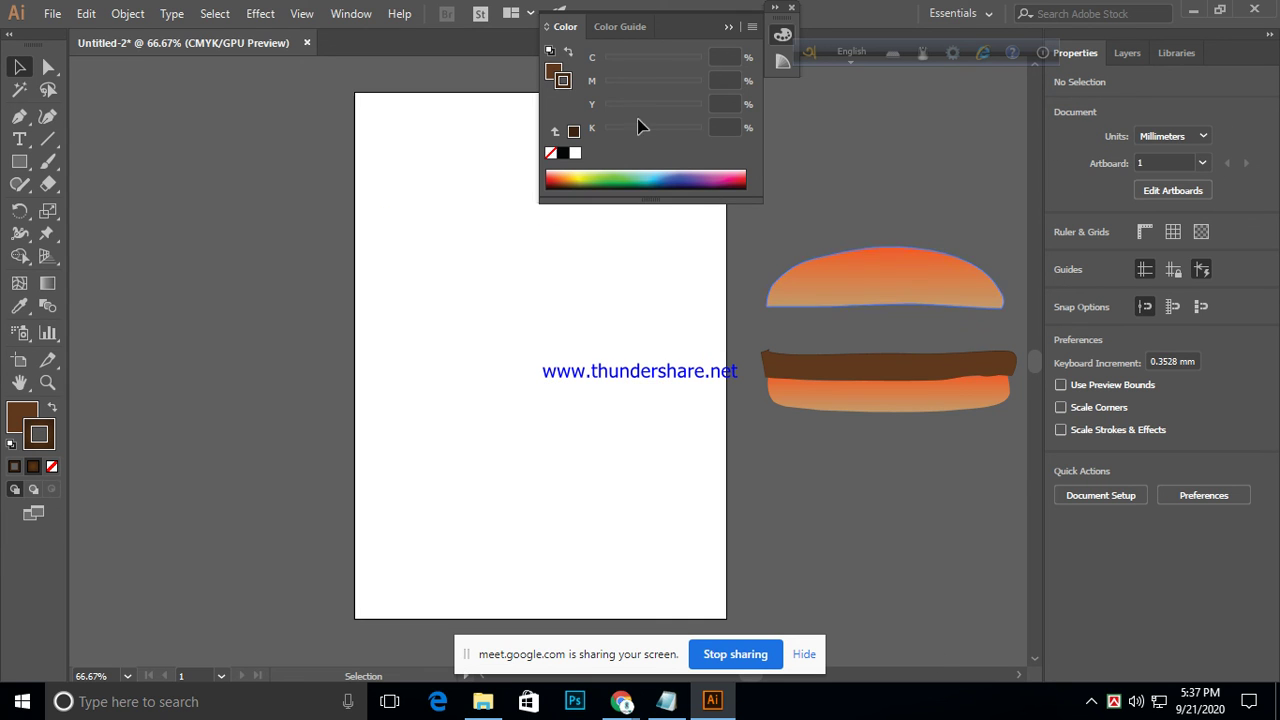
- Move the top bun shape straight down so that it rests on the patty
left_click_drag(857, 294, 857, 344)
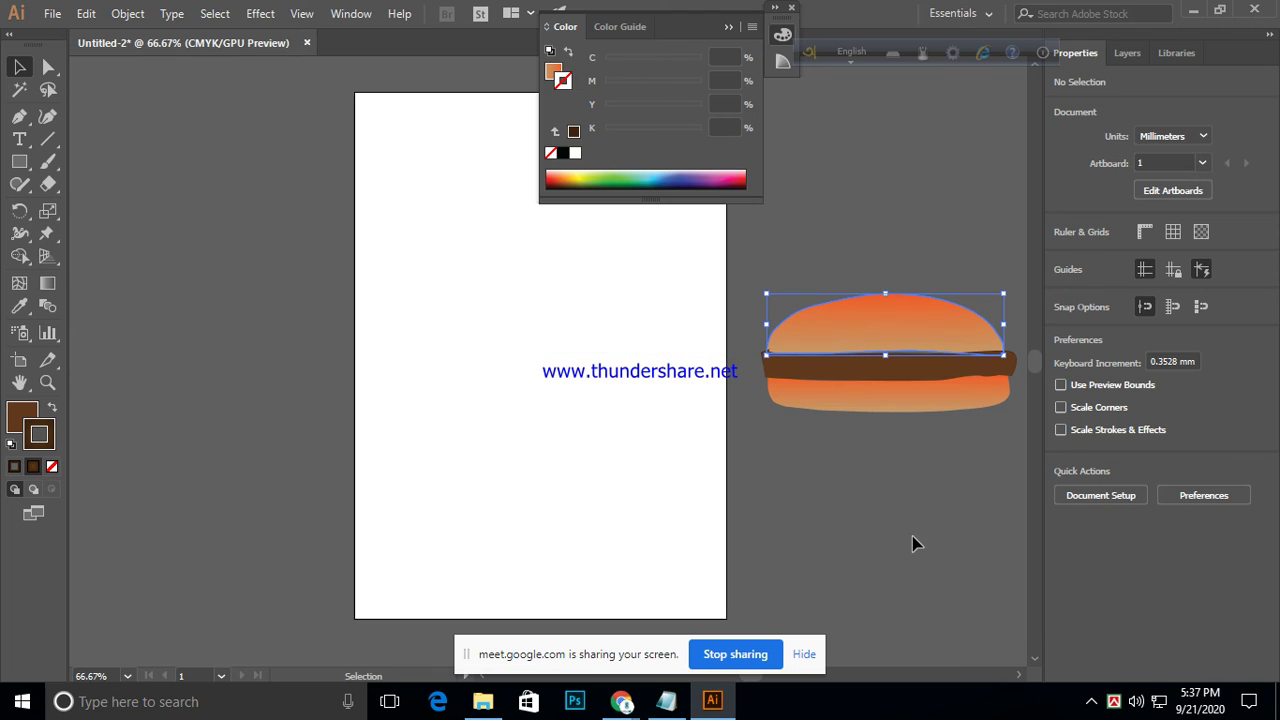
left_click(899, 521)
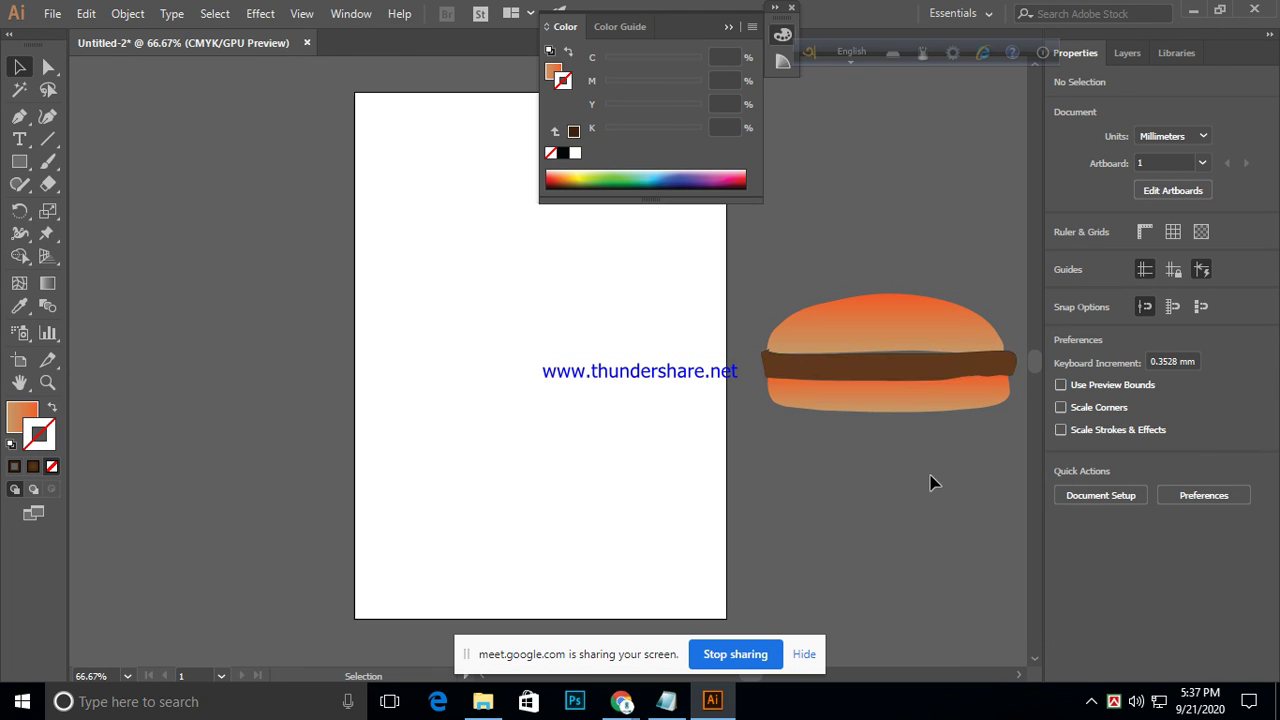
left_click(903, 331)
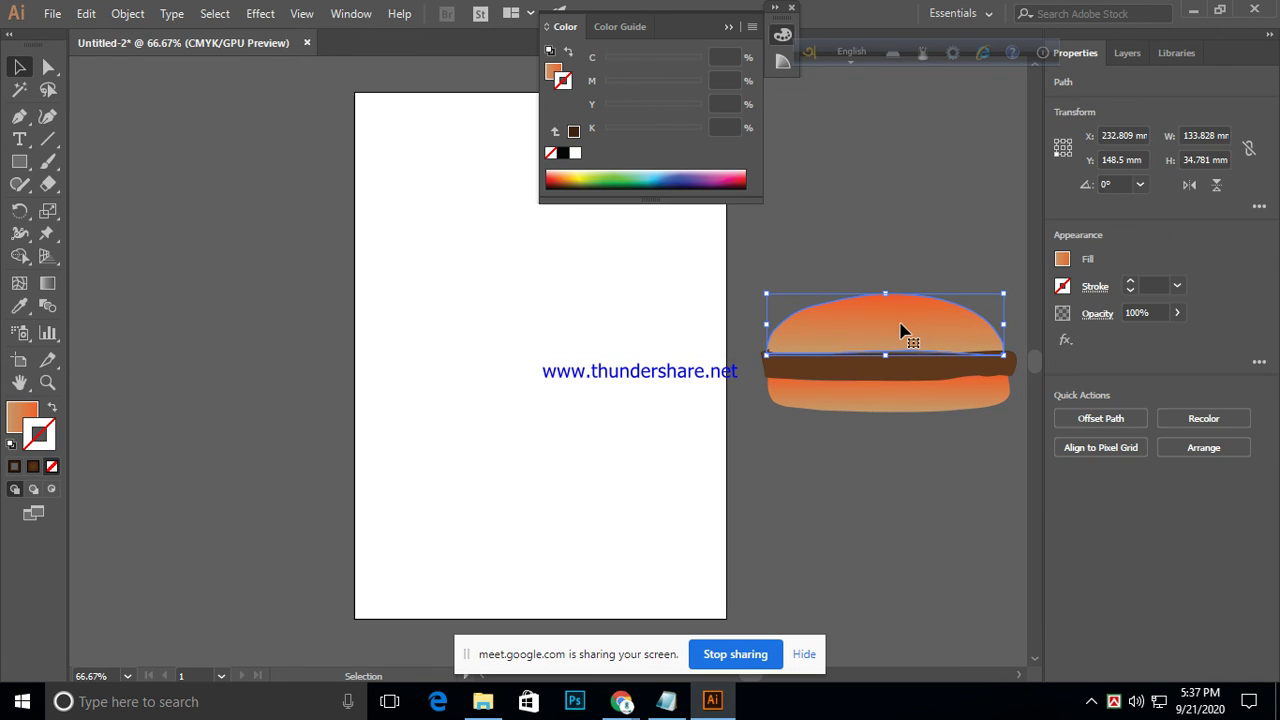
left_click(903, 551)
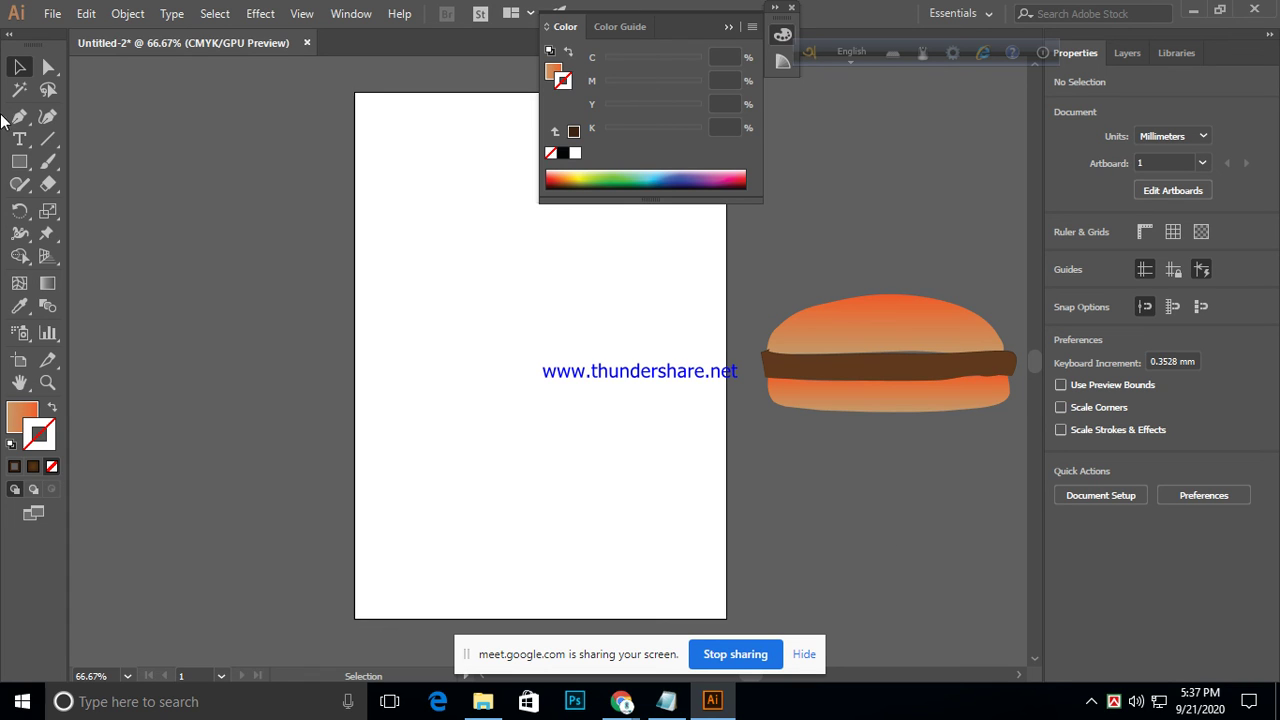
left_click(727, 27)
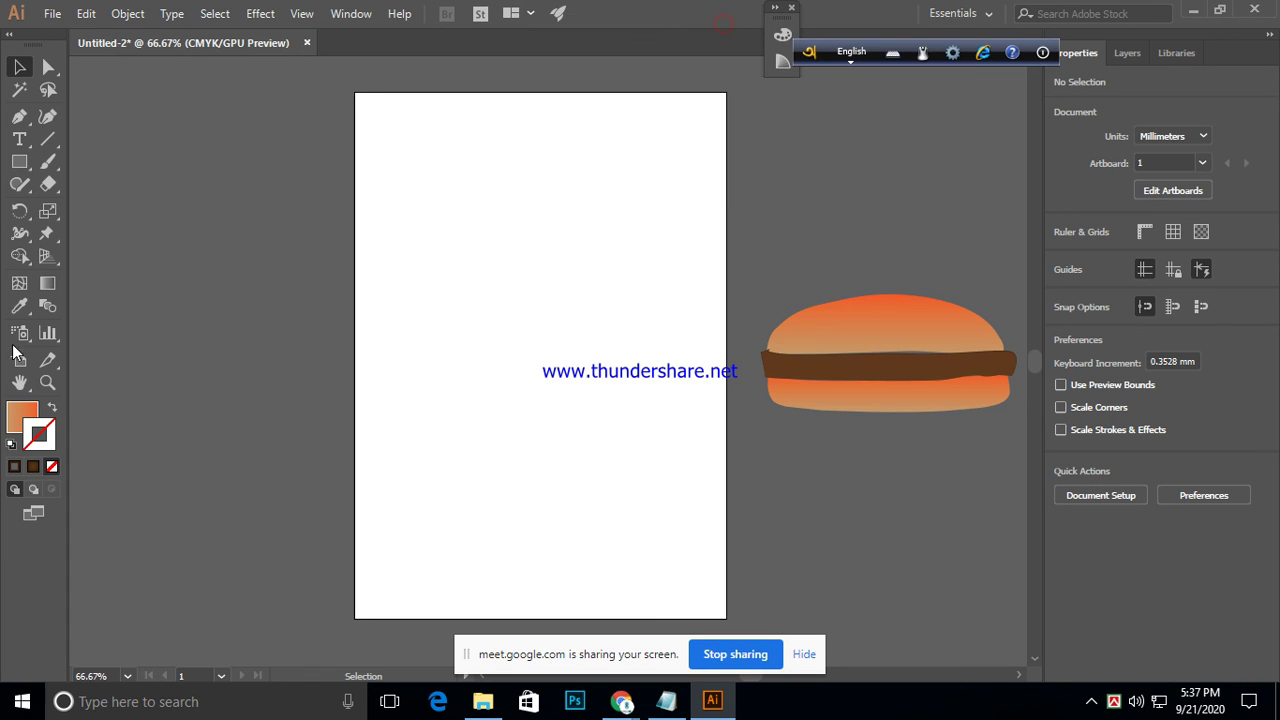
double_click(44, 287)
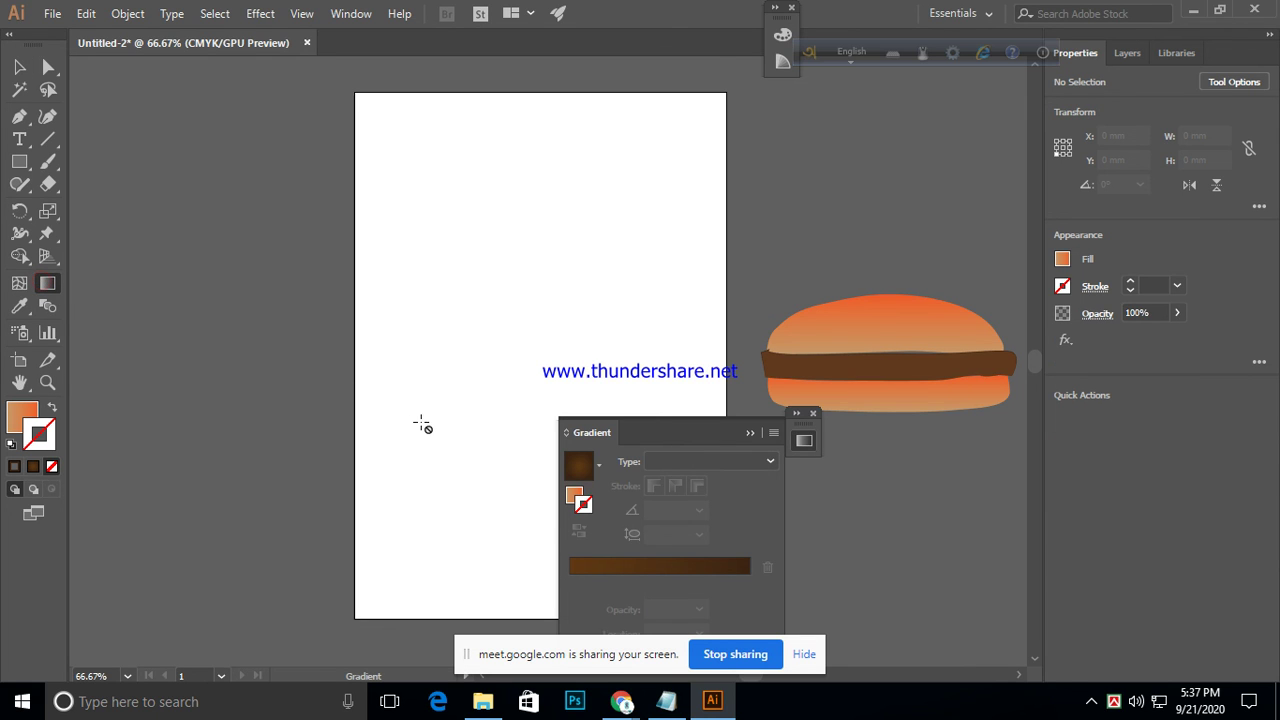
left_click(750, 434)
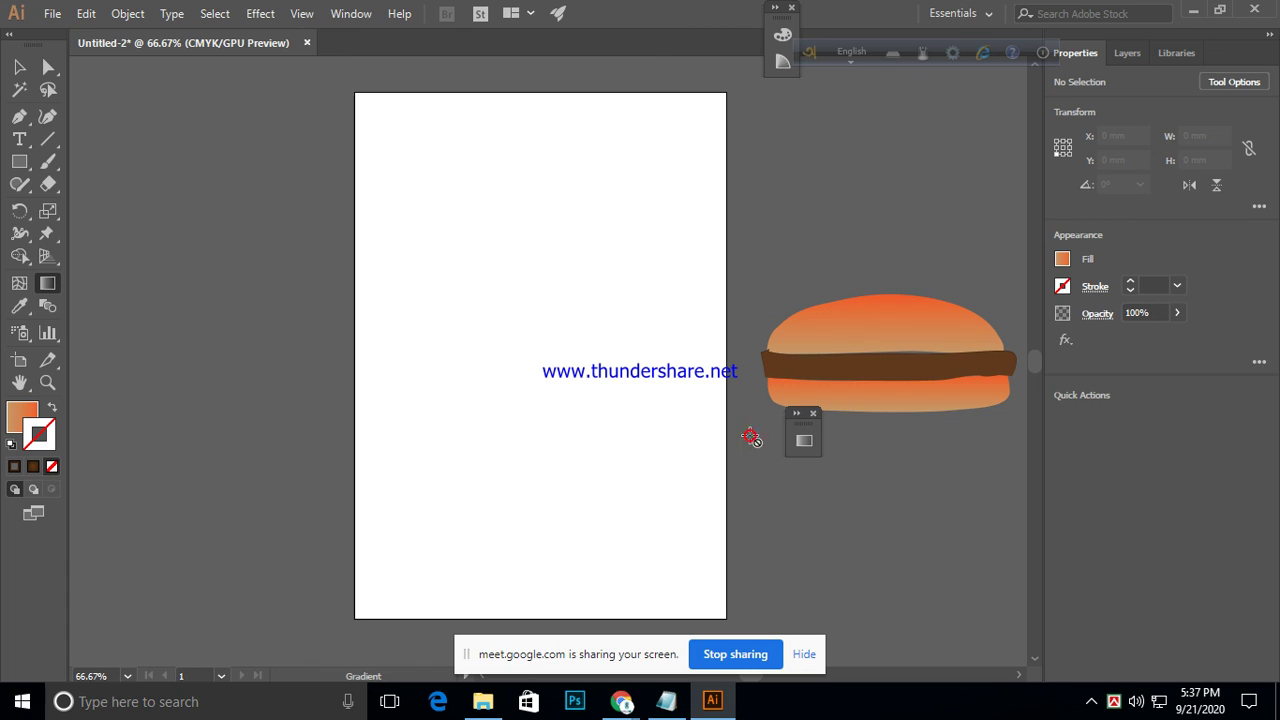
- Make the fill active and give it the orange linear gradient at 90° with nothing selected
left_click(15, 420)
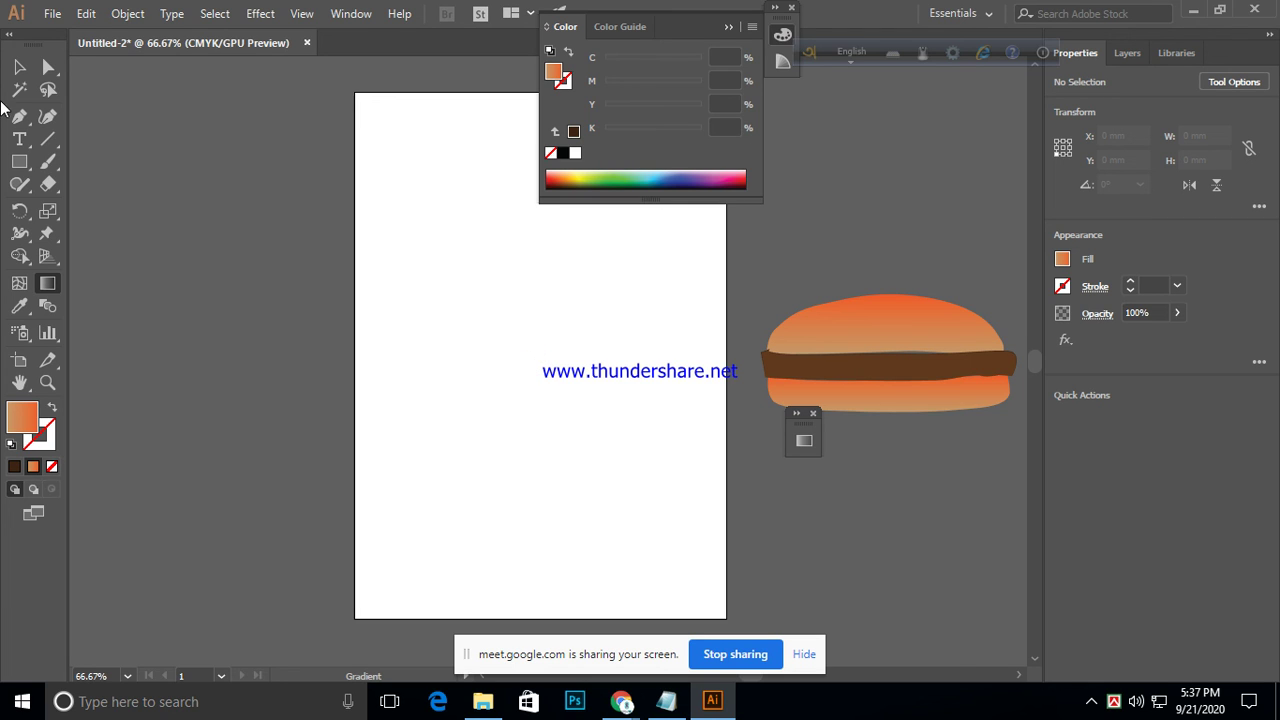
left_click(15, 466)
left_click(33, 466)
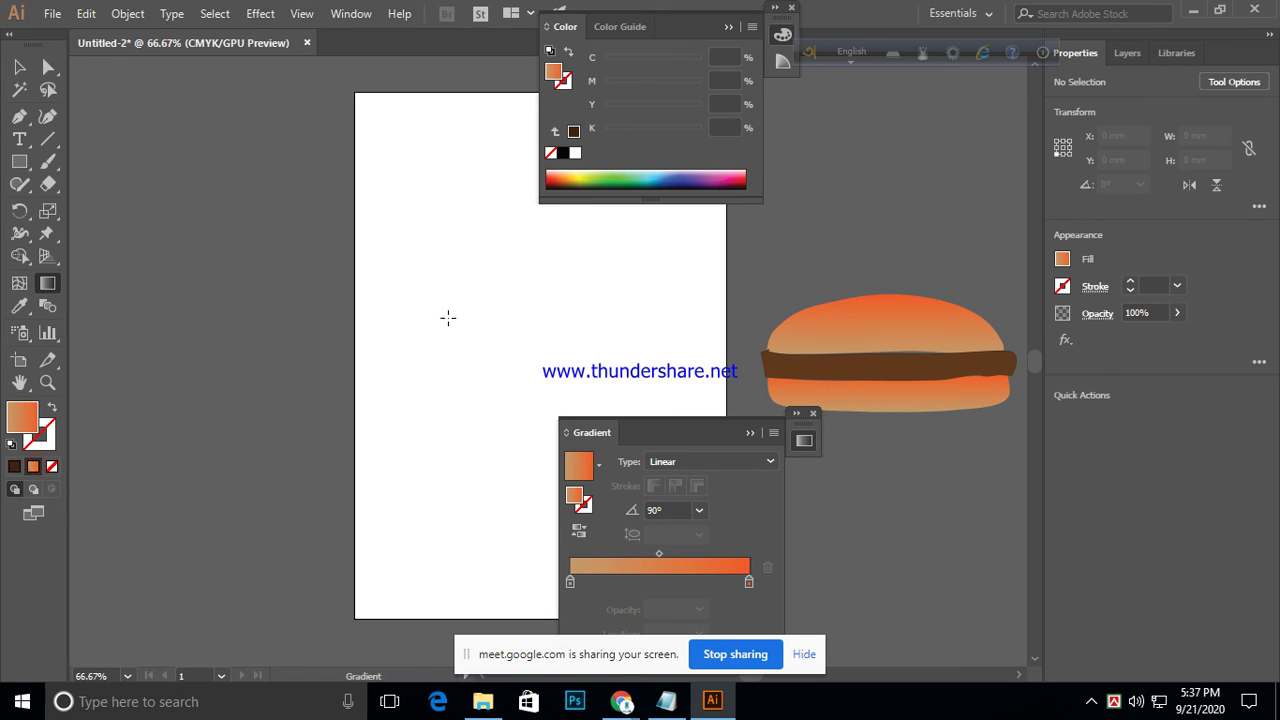
left_click(411, 378)
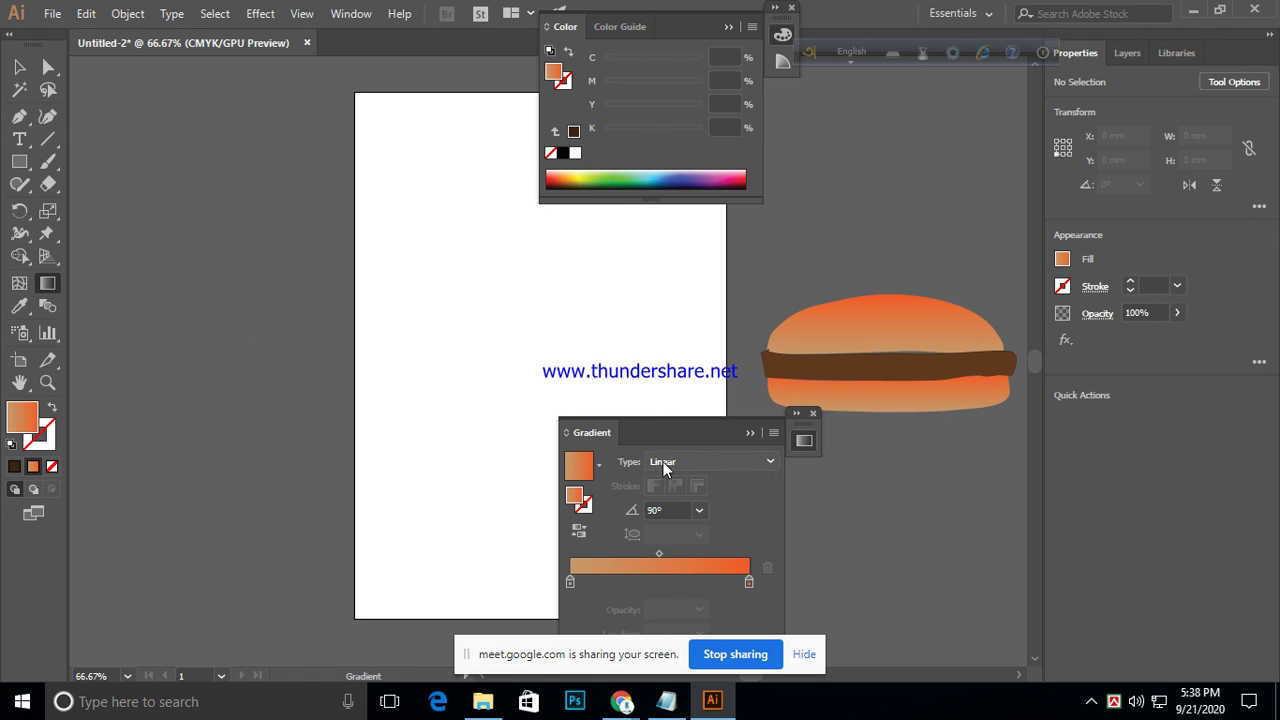
left_click(445, 291)
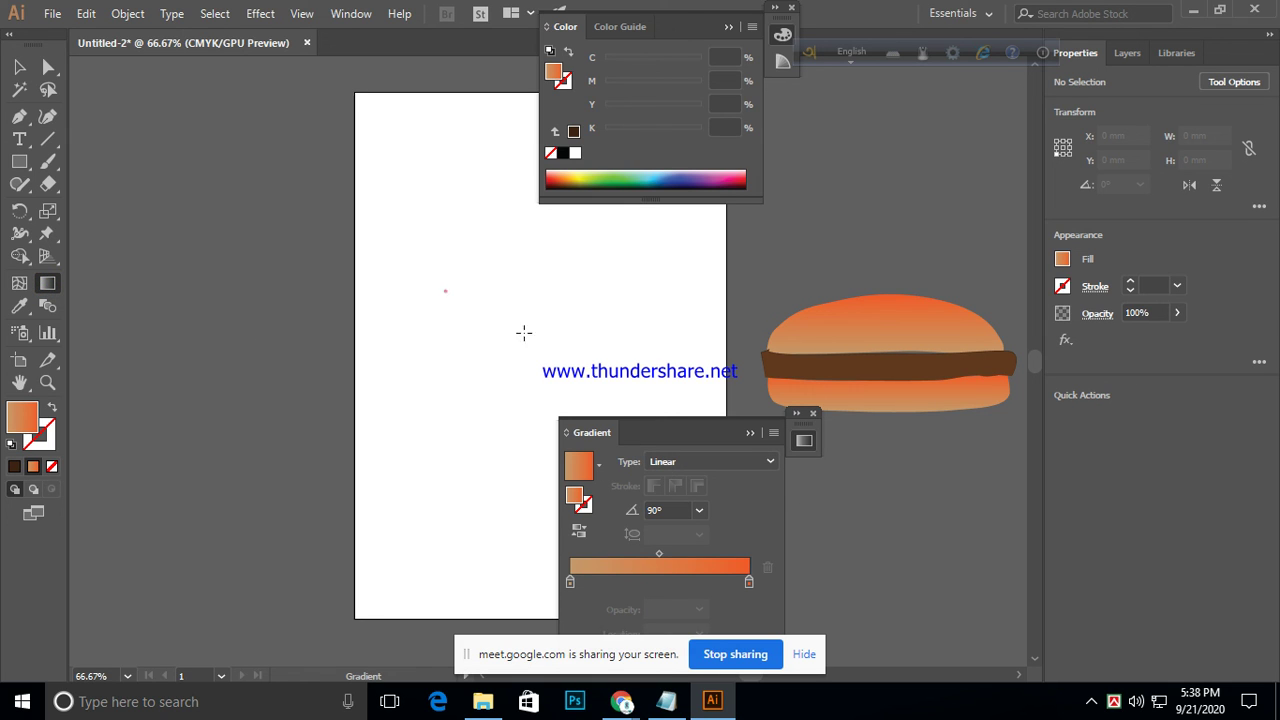
left_click(749, 431)
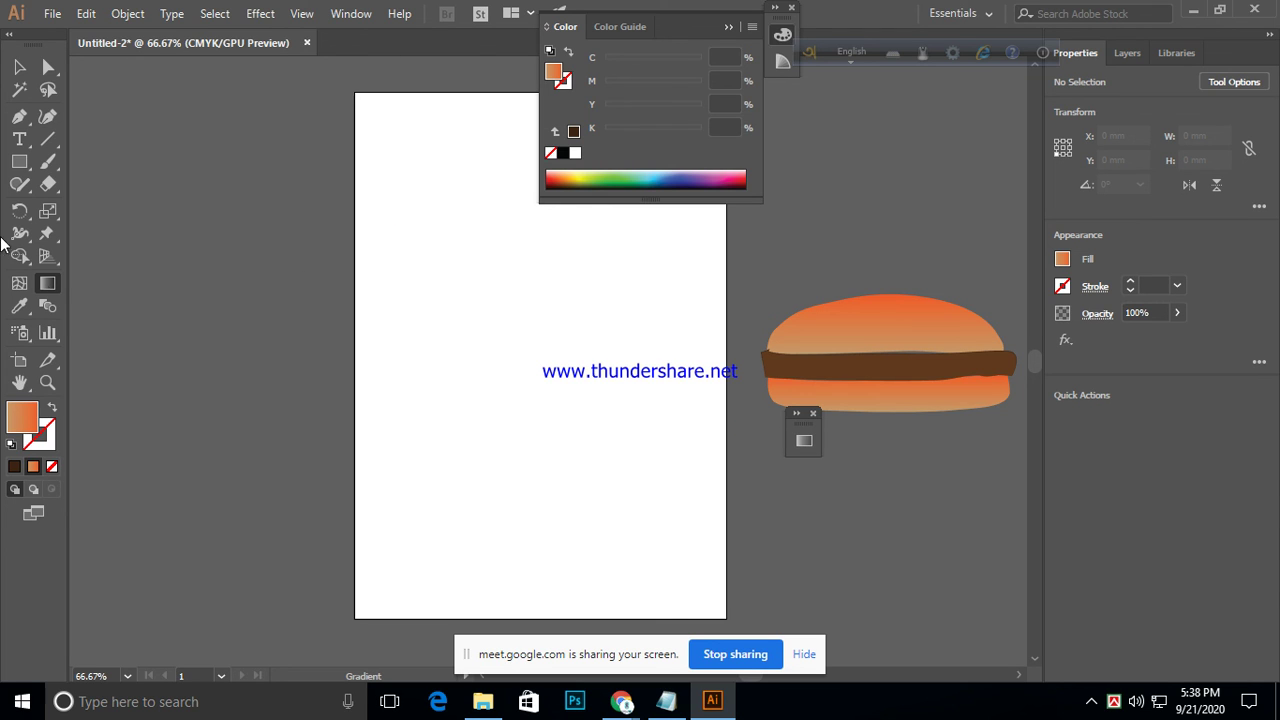
- Create a gradient-filled rectangle of 171.4414 × 97.8064 mm on the empty artboard and activate the Gradient tool
left_click(21, 161)
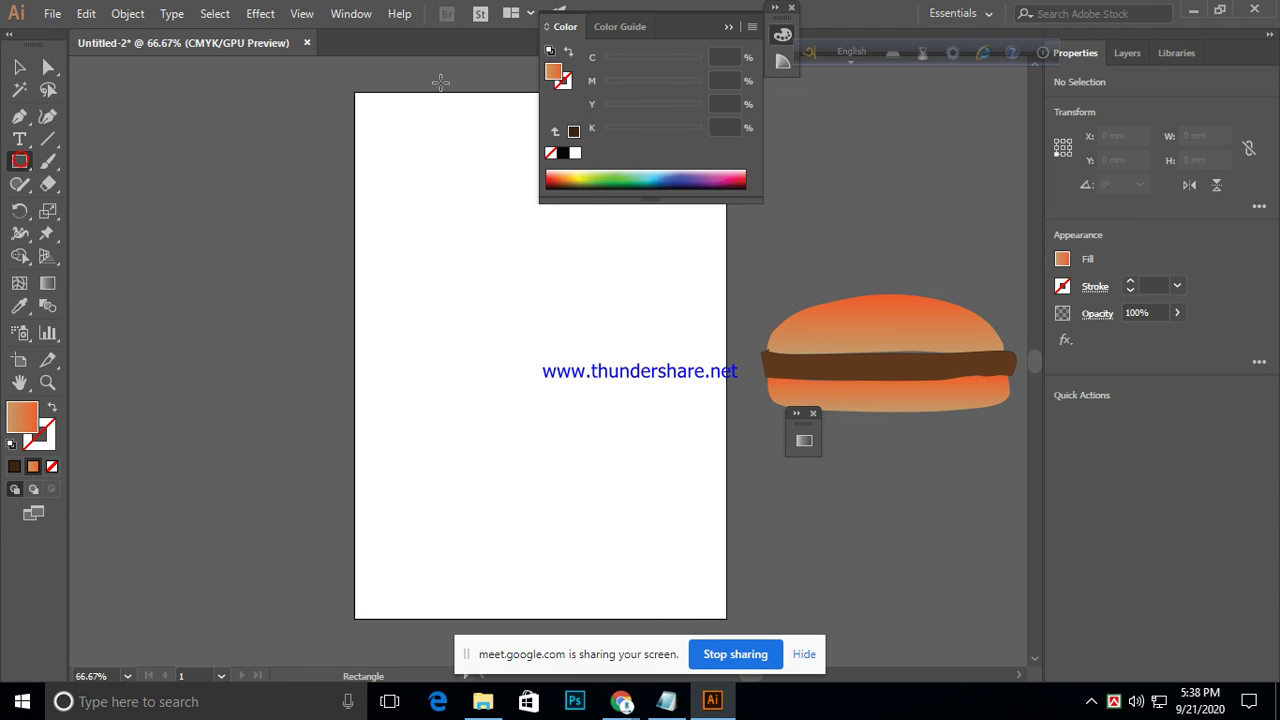
left_click(416, 238)
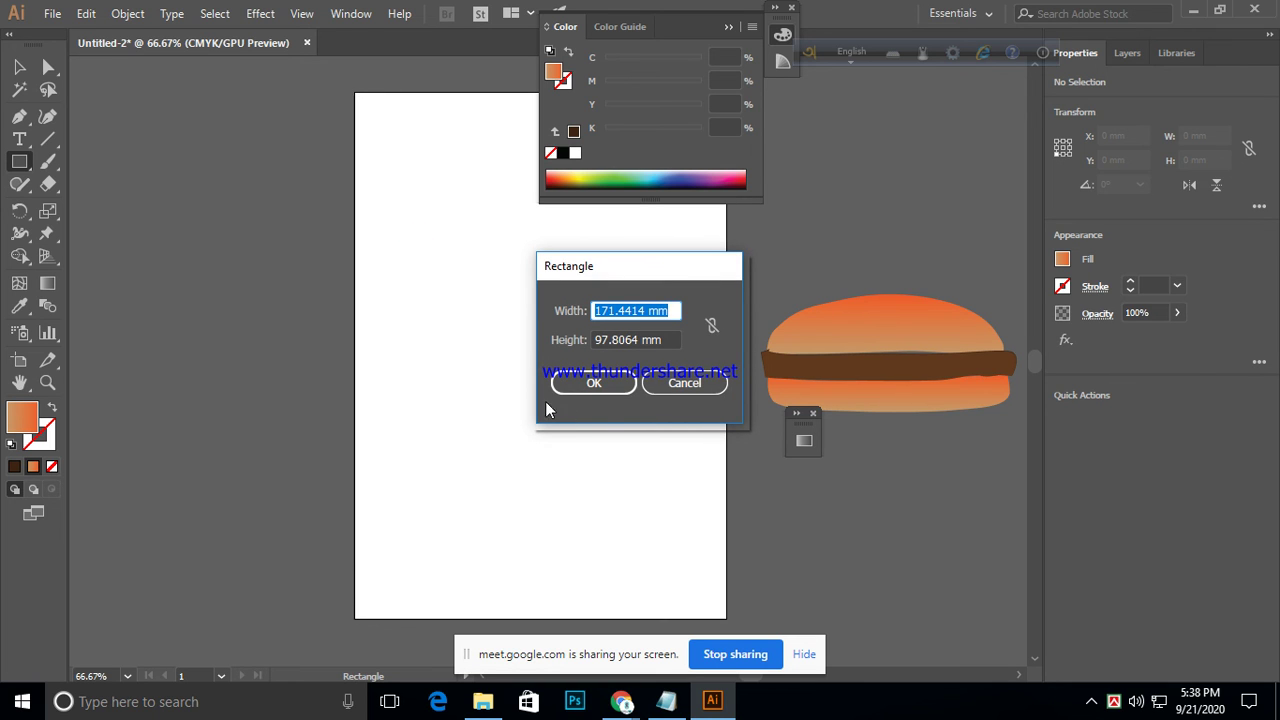
left_click(603, 384)
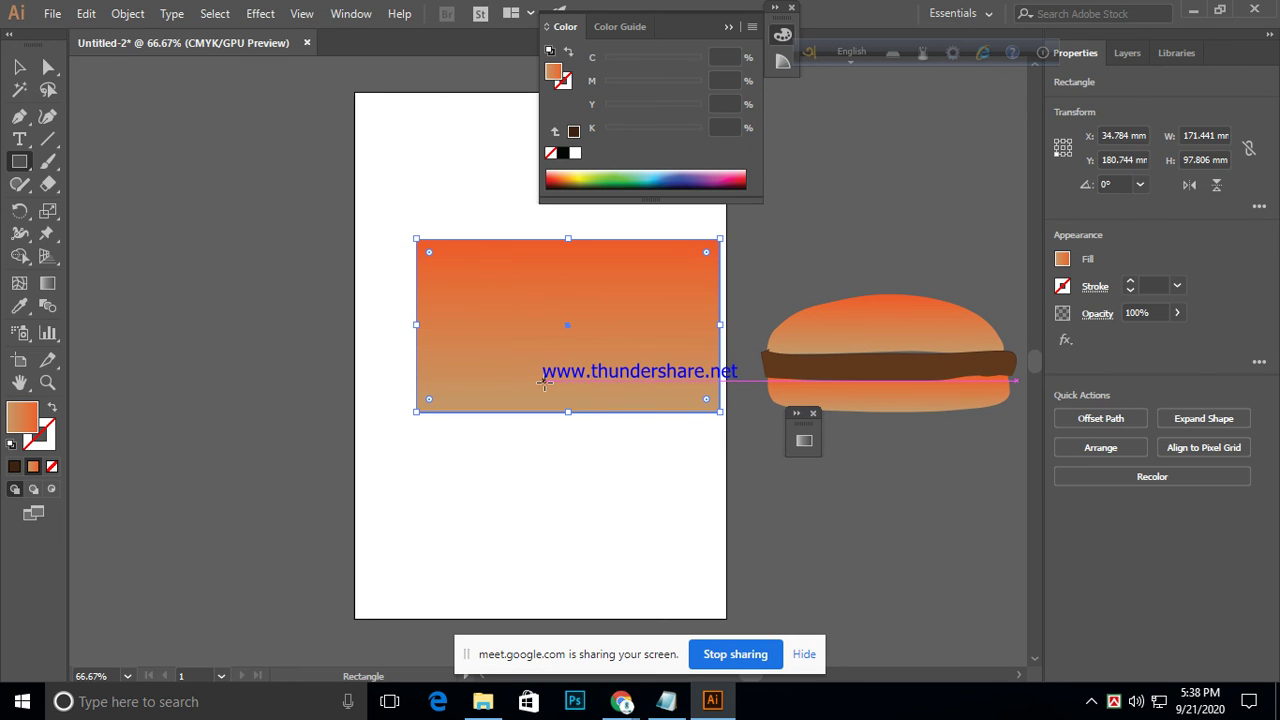
left_click_drag(396, 372, 592, 325)
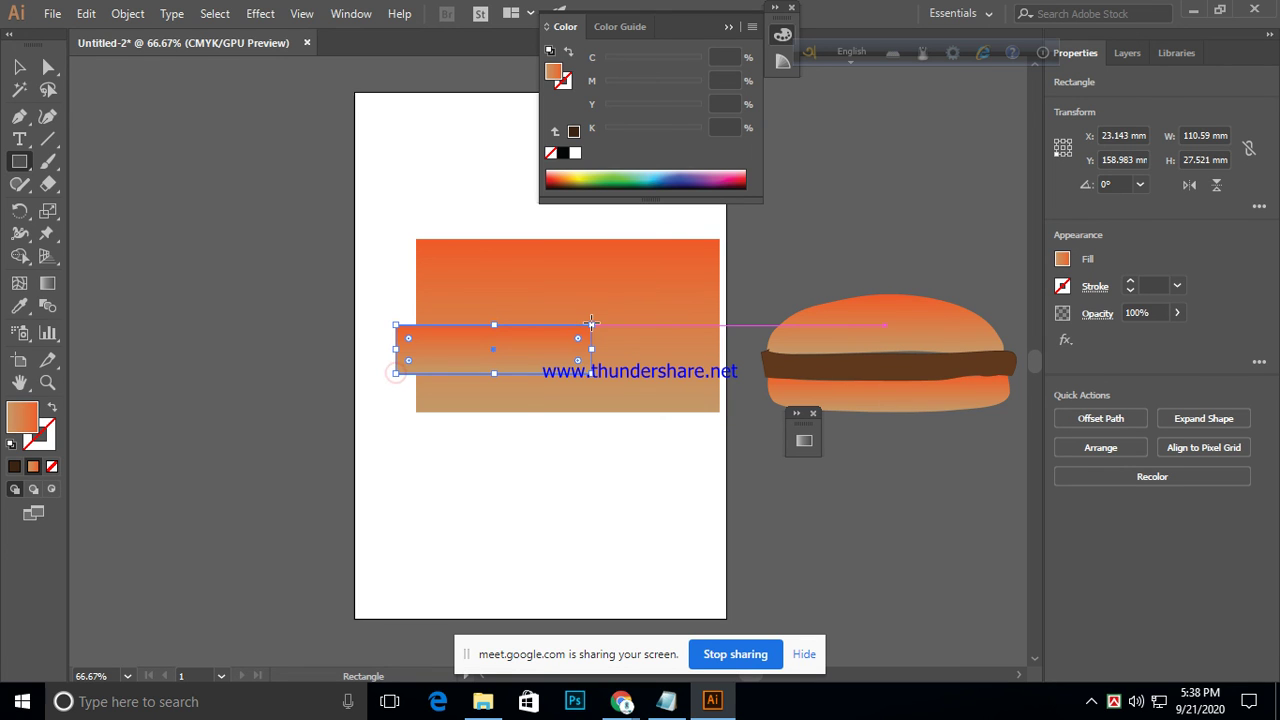
key("Delete")
left_click(47, 285)
left_click(19, 67)
left_click(47, 284)
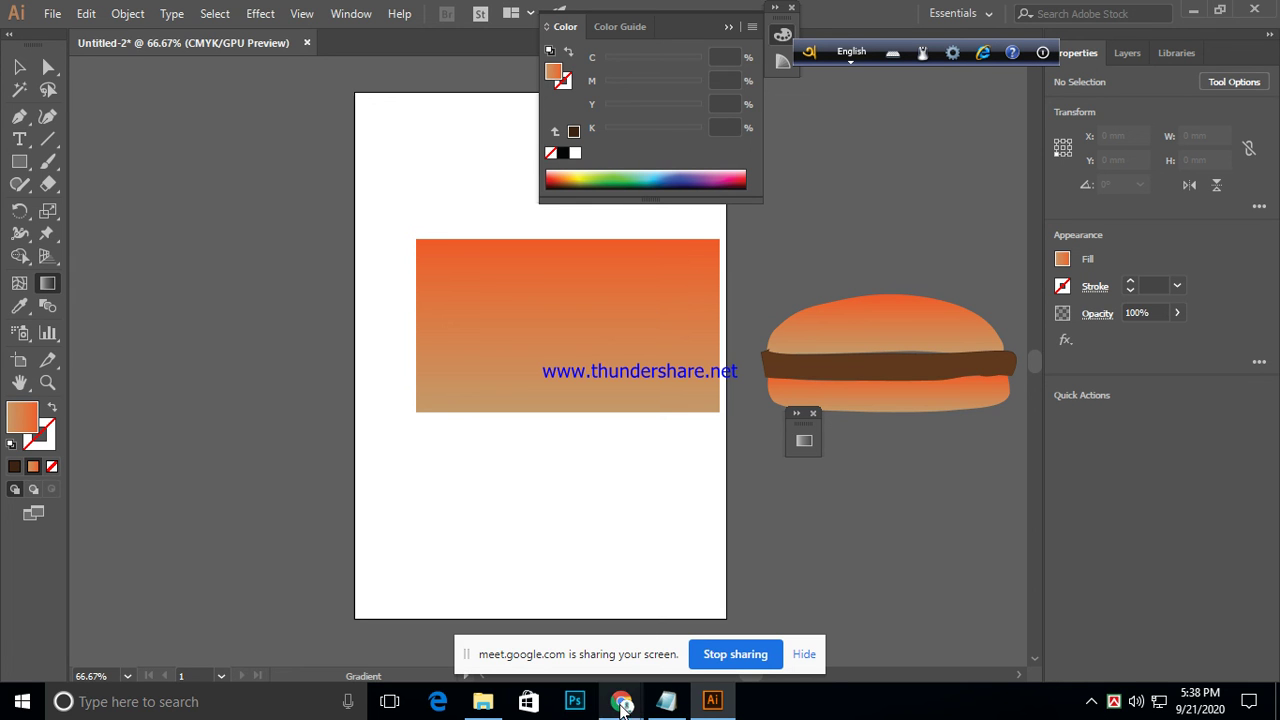
- Switch to Chrome and look at the Google Meet call and the class group chat on Facebook
mouse_move(621, 701)
left_click(455, 597)
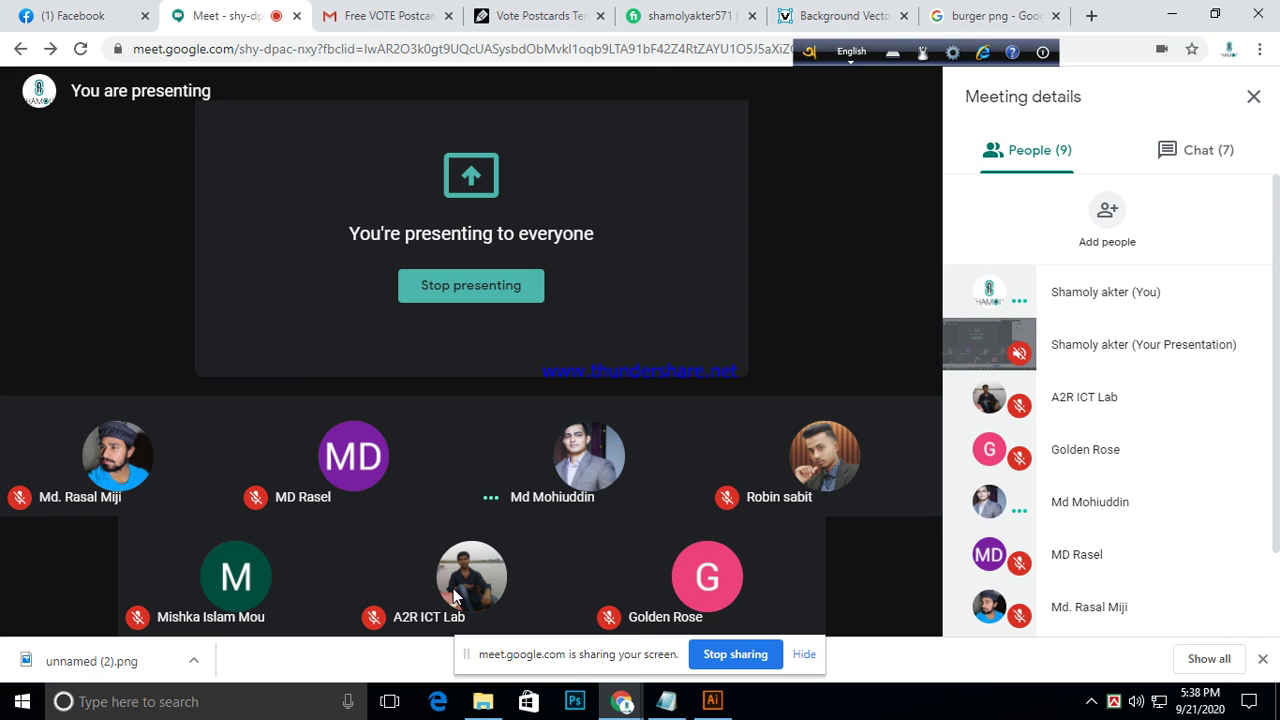
left_click(75, 15)
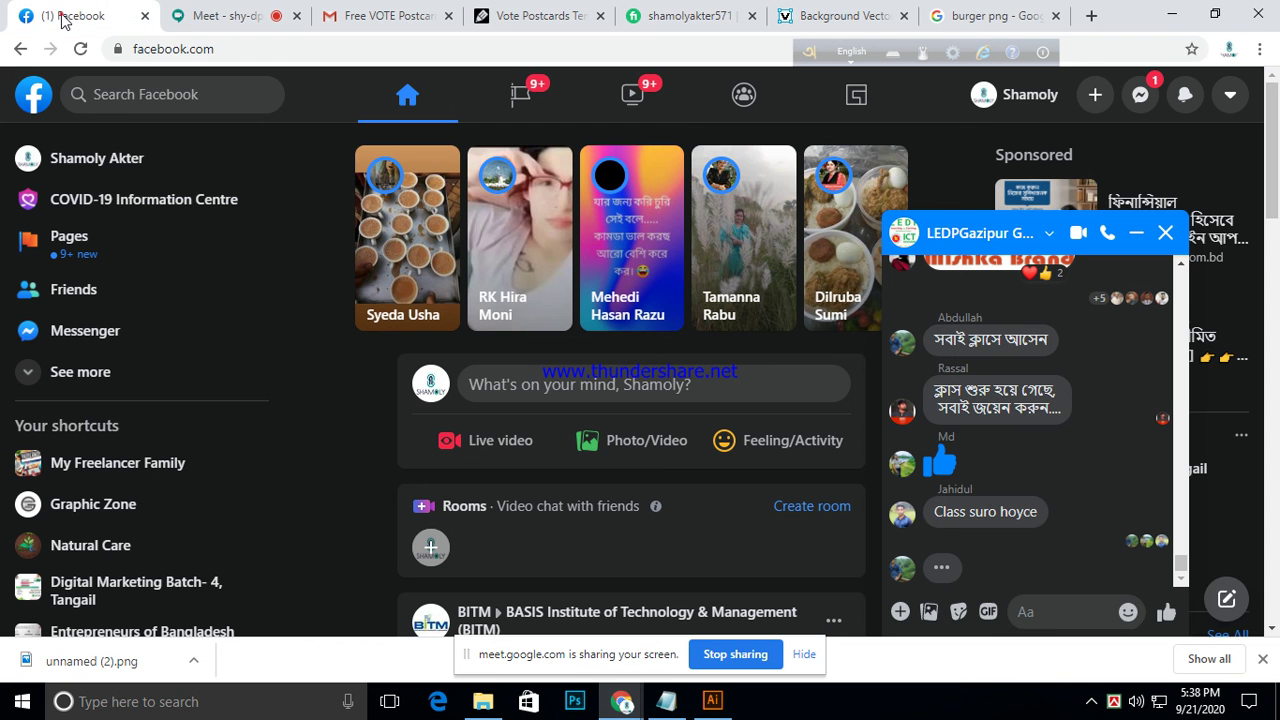
left_click(1255, 587)
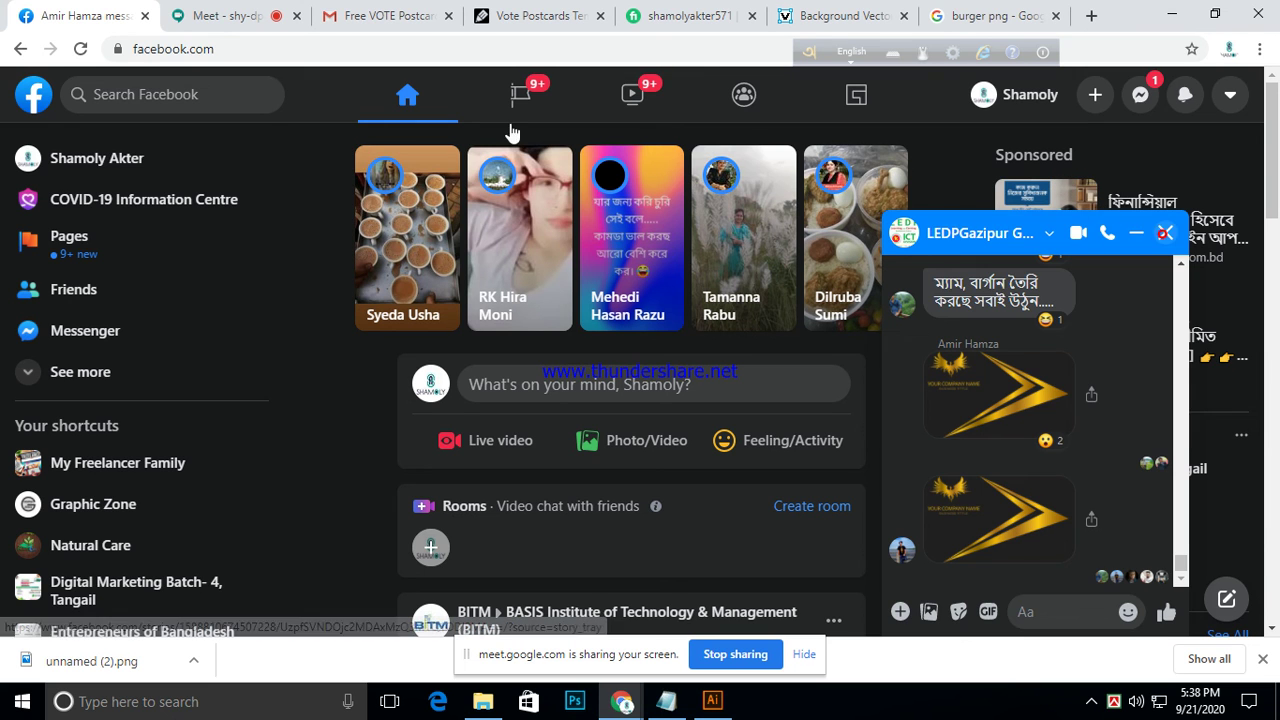
- Close the group chat and search Facebook for the designer's name in Bangla, using the Avro Mouse on-screen keyboard
left_click(1165, 232)
left_click(188, 100)
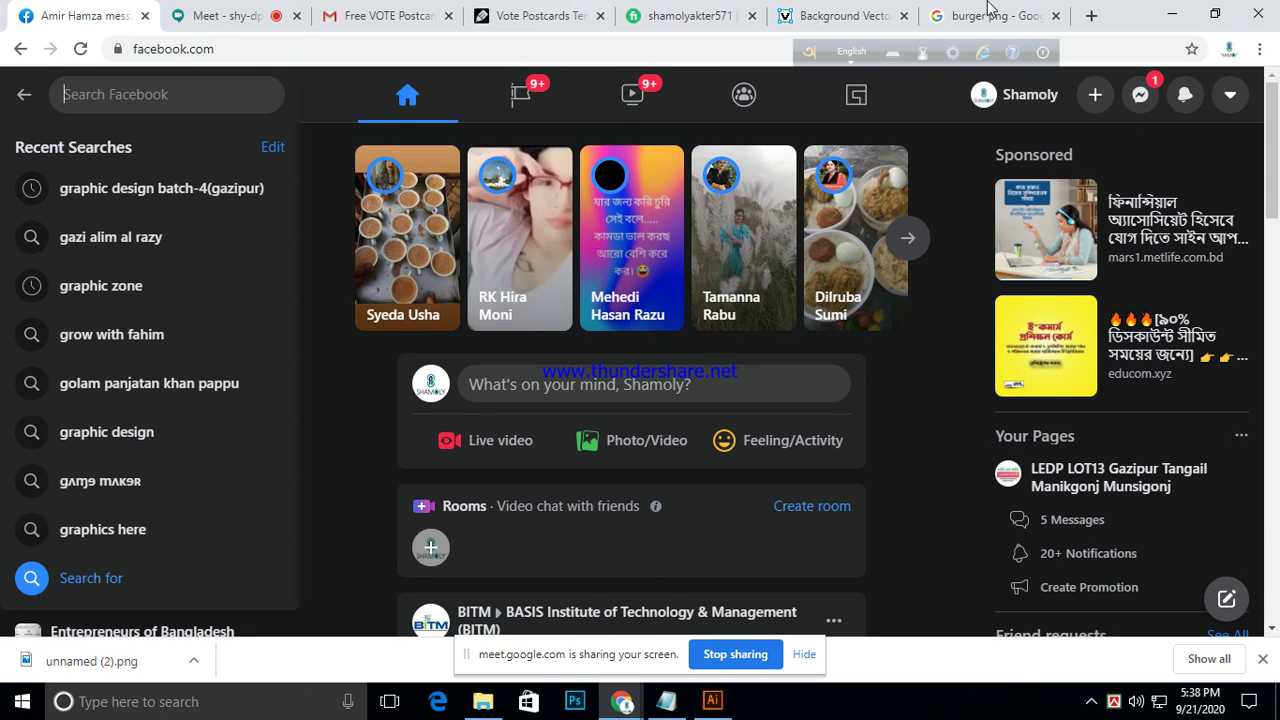
left_click(925, 53)
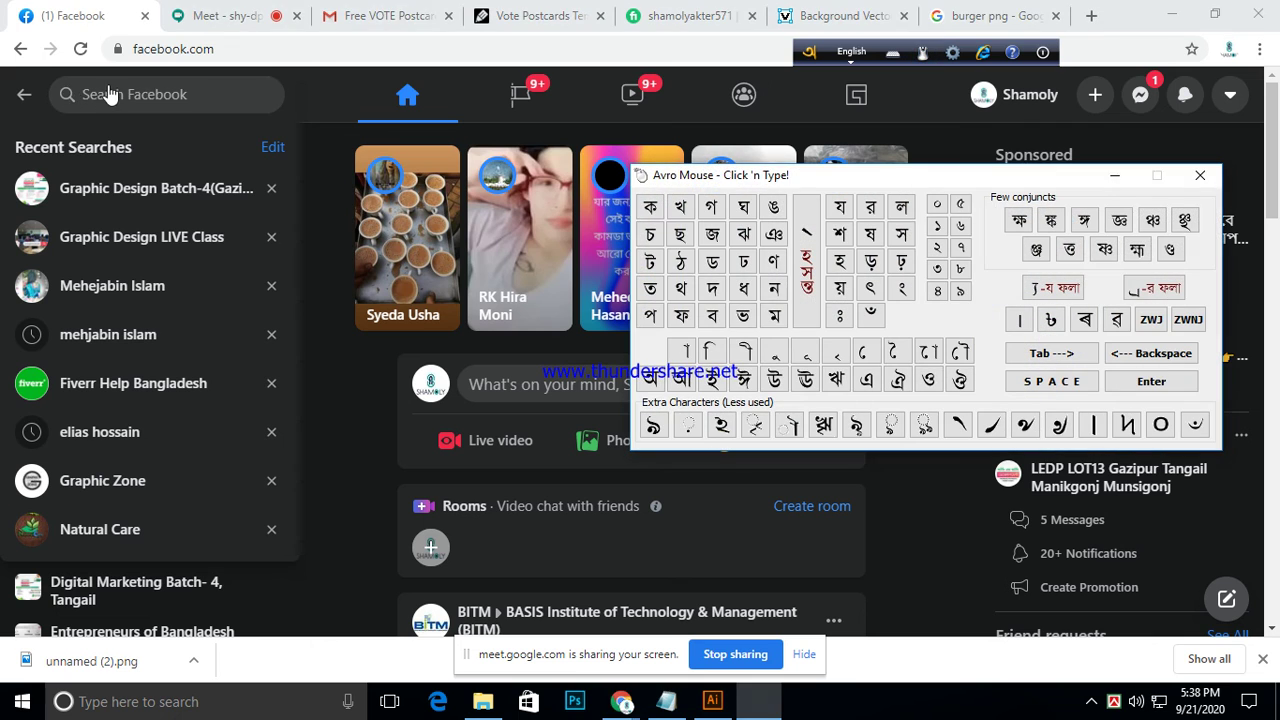
left_click(655, 240)
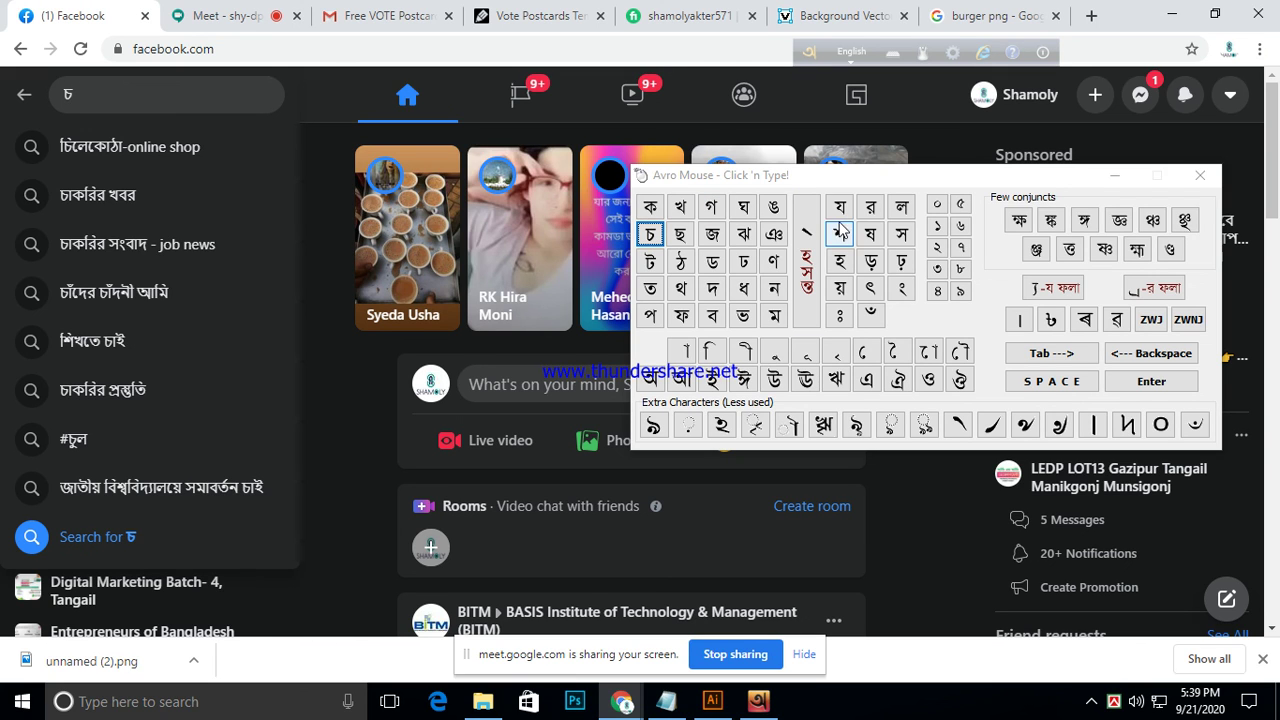
left_click(870, 208)
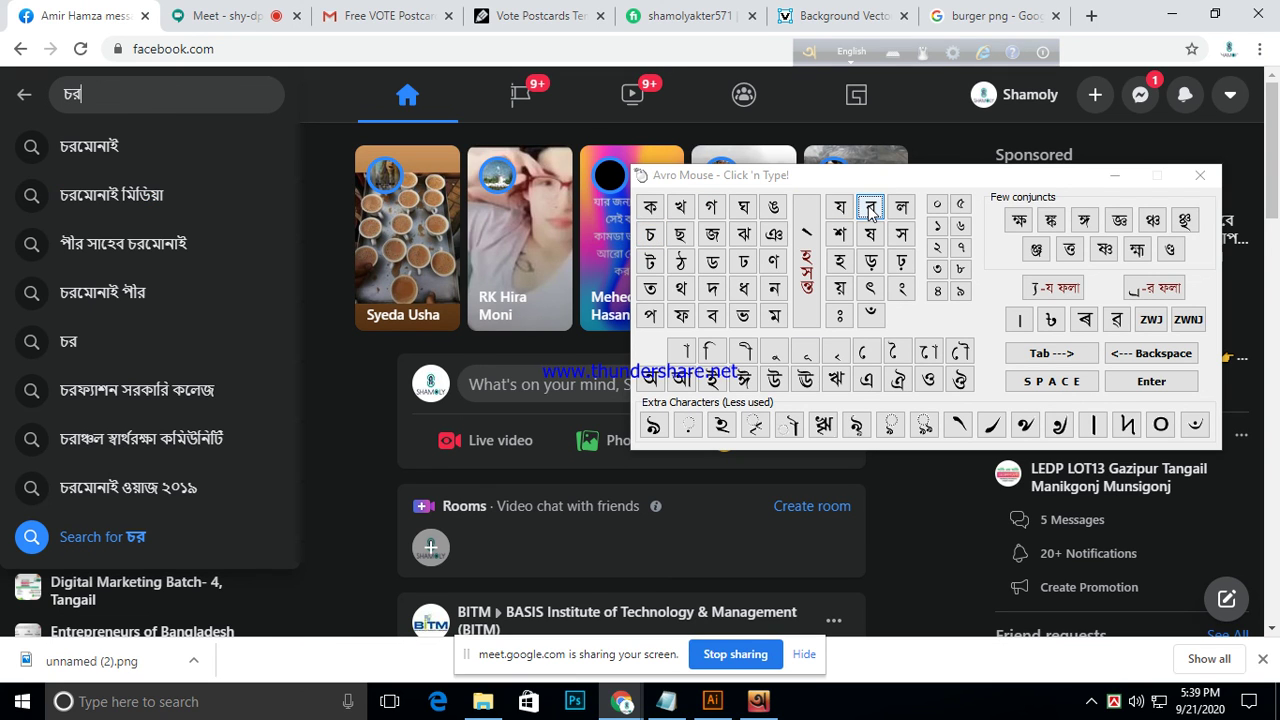
left_click(772, 354)
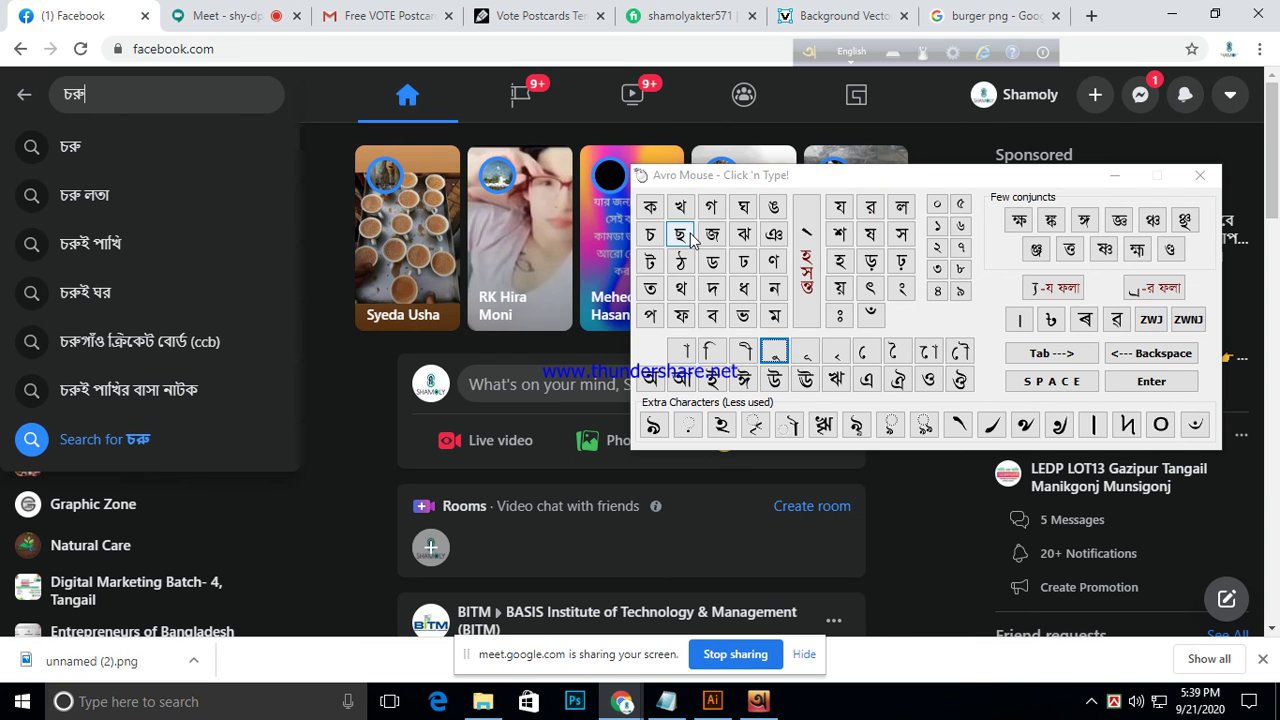
left_click(105, 242)
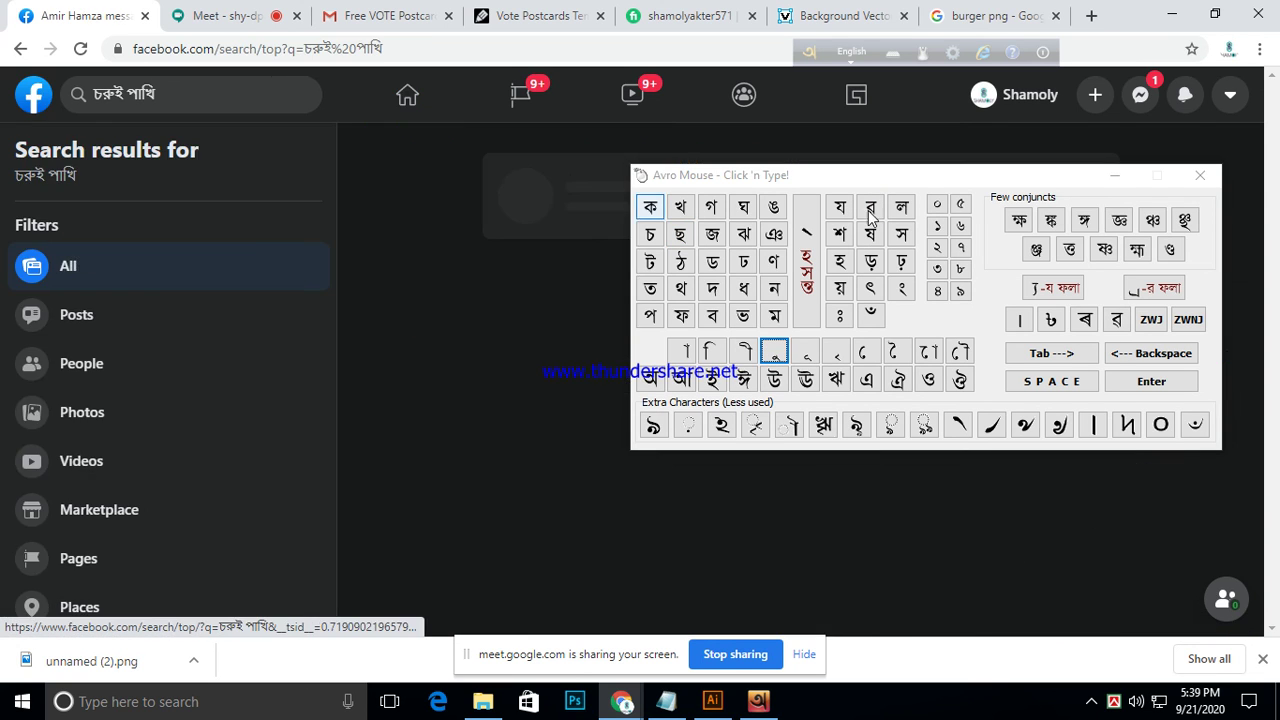
left_click(1117, 178)
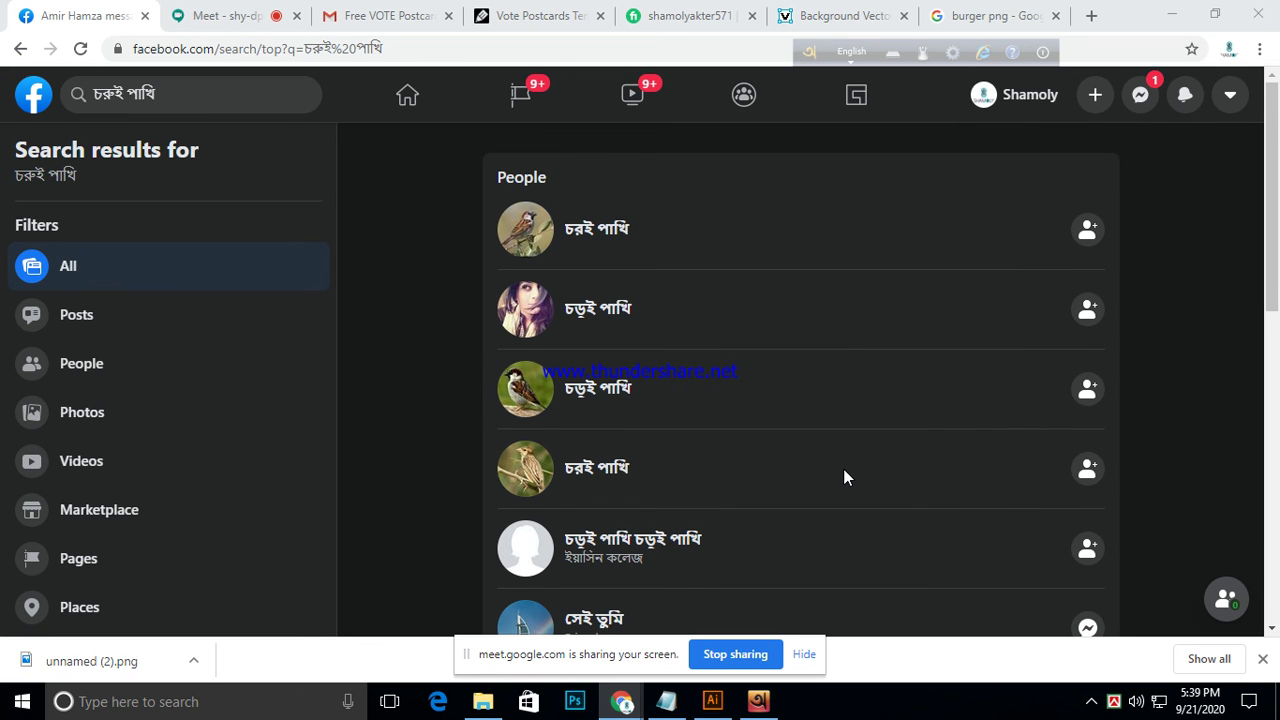
- Look through the people, pages and groups in the Bangla search results for the designer's profile
scroll(843, 468, "down", 2)
scroll(843, 468, "down", 2)
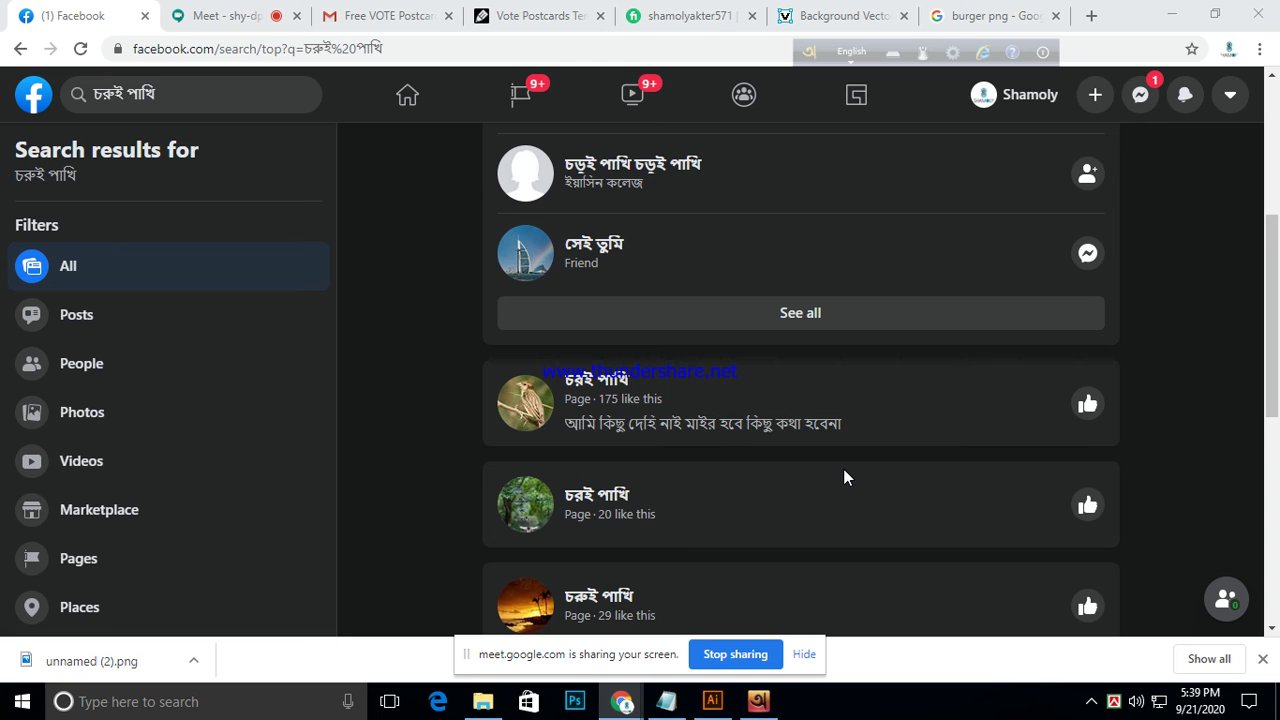
scroll(843, 468, "up", 4)
scroll(832, 470, "down", 7)
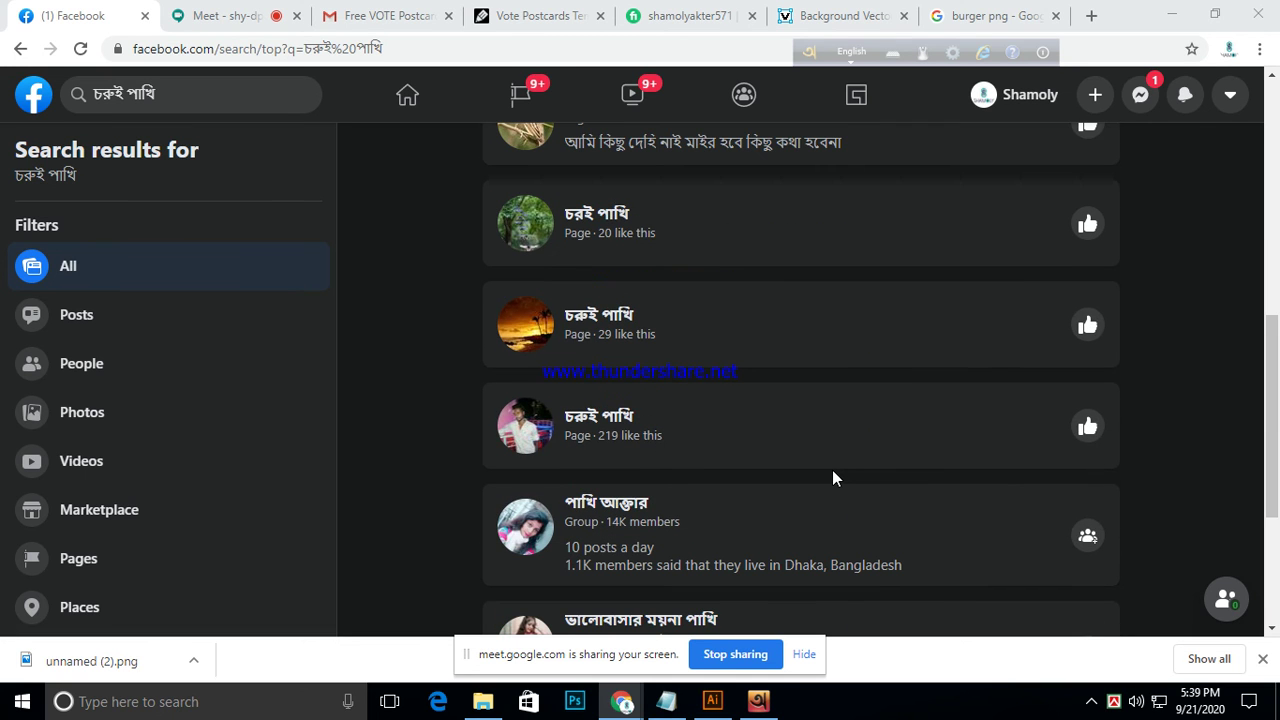
scroll(832, 470, "down", 3)
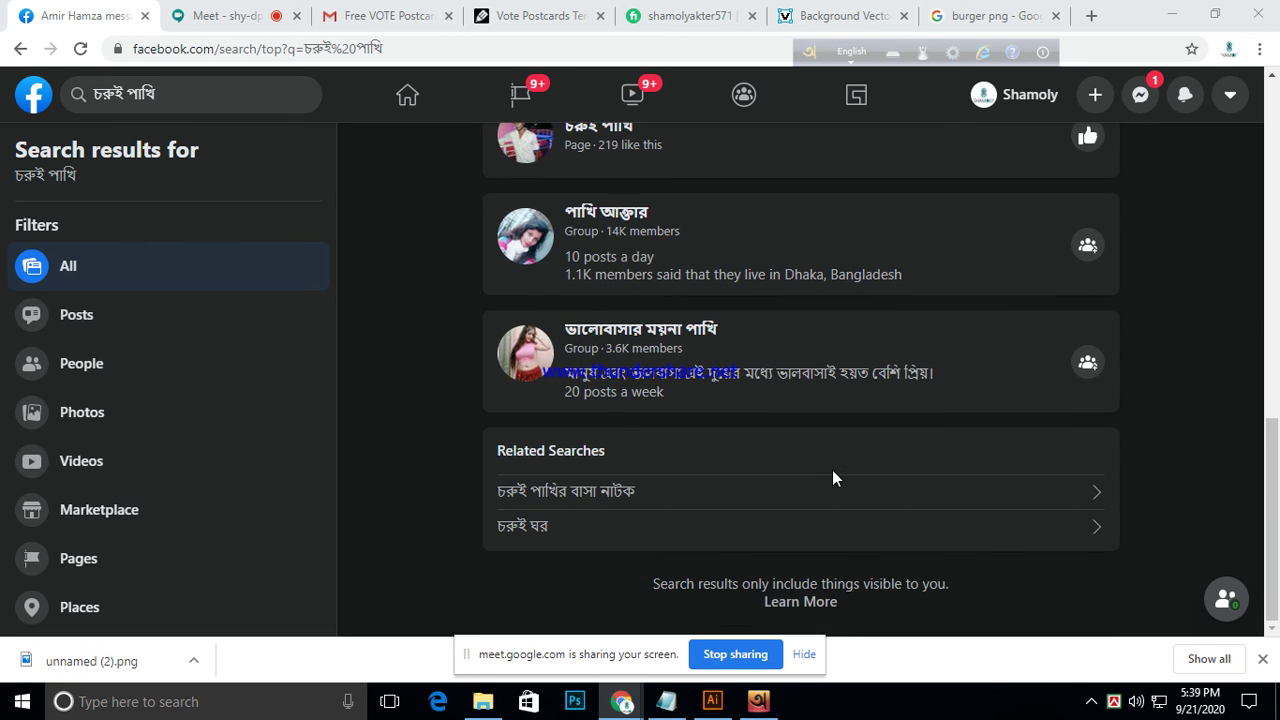
scroll(741, 500, "up", 10)
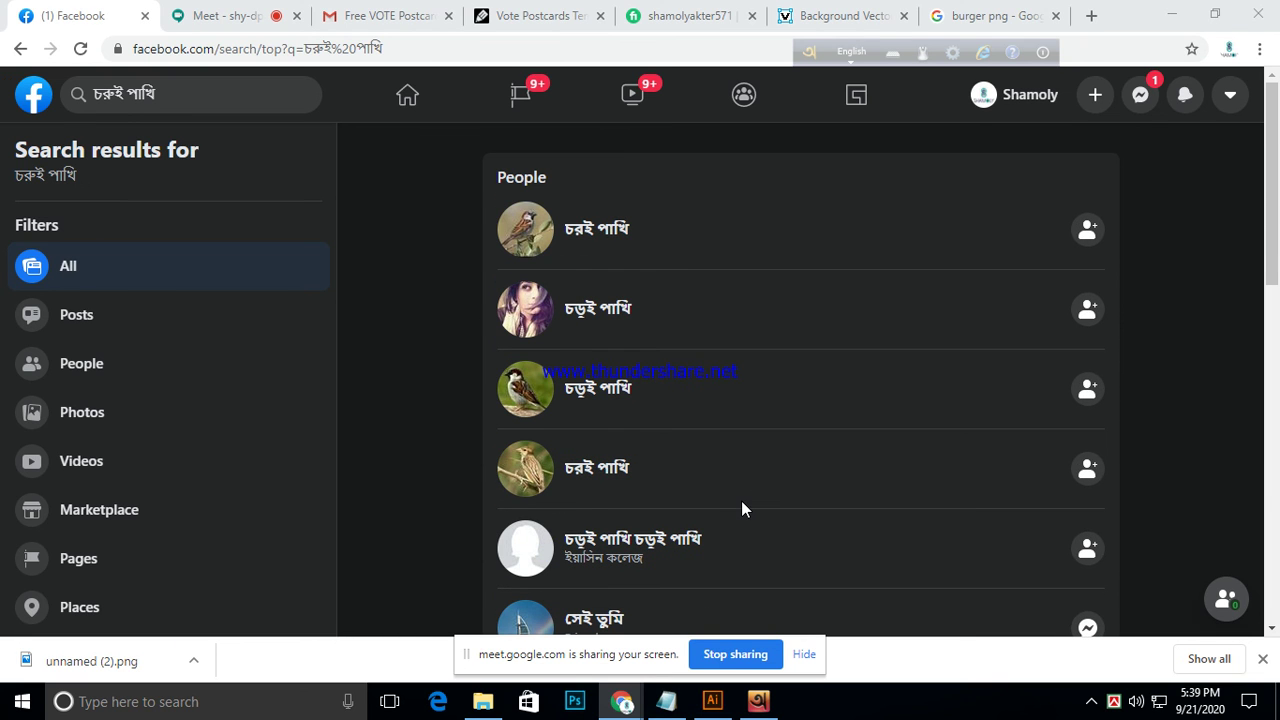
- Return to the Facebook home feed and skim its posts
left_click(406, 98)
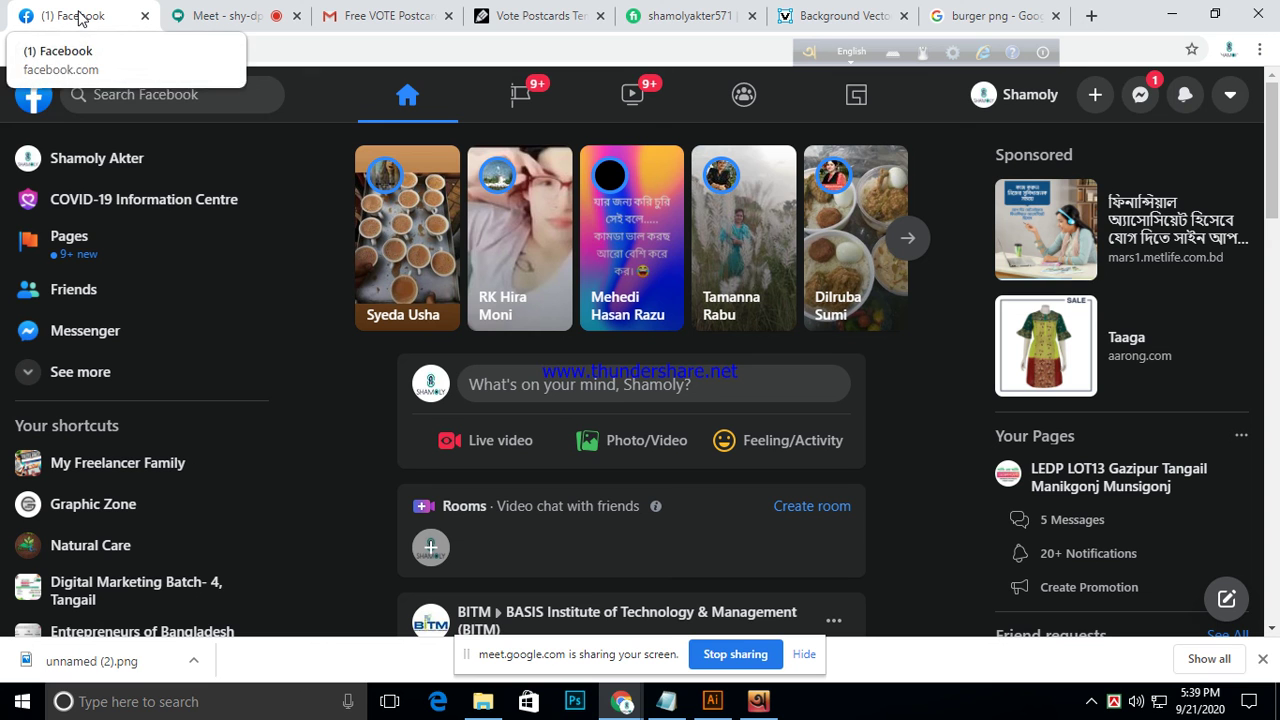
scroll(680, 491, "down", 3)
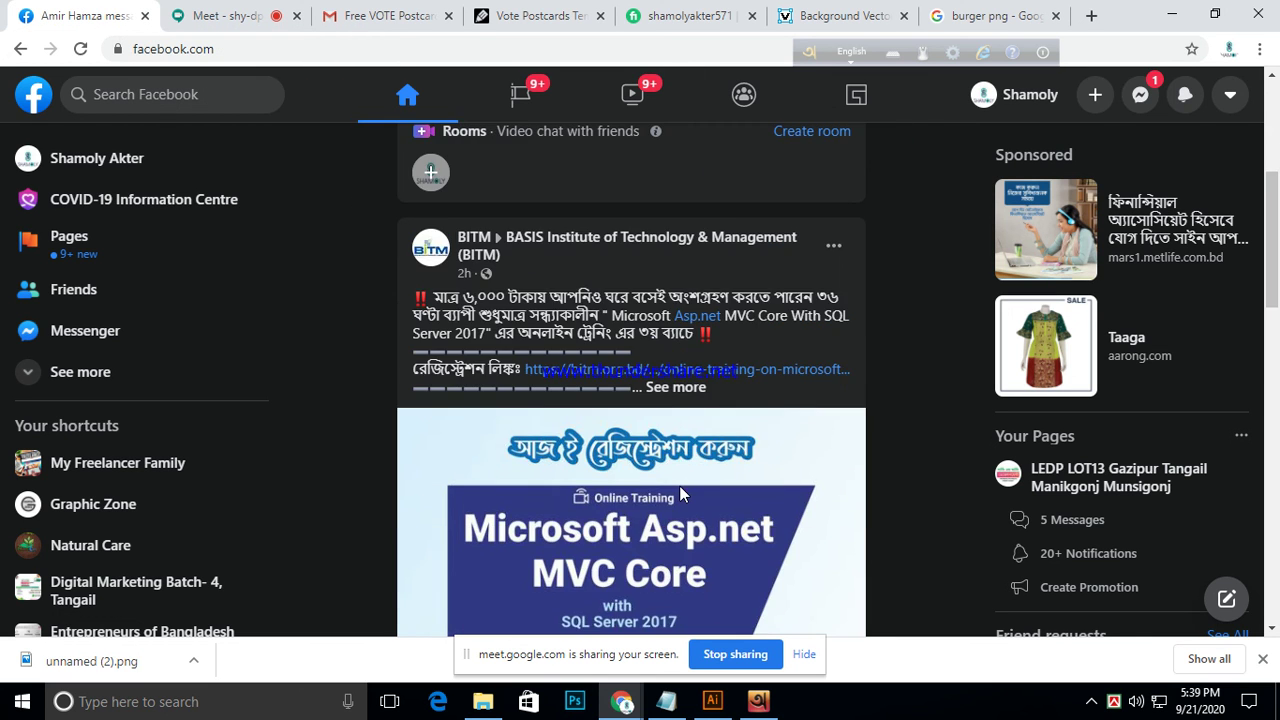
scroll(679, 490, "down", 5)
scroll(680, 494, "down", 7)
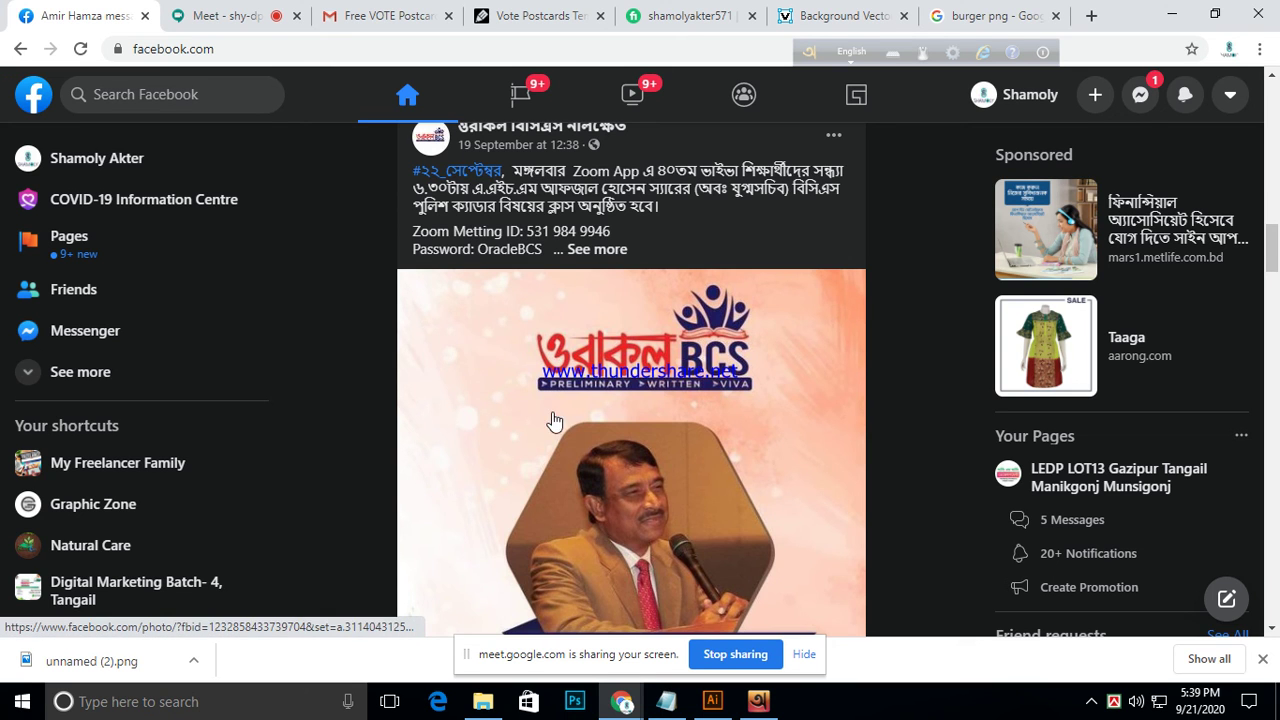
scroll(580, 434, "up", 5)
- Search Facebook for the designer's name in Latin letters and open the matching friend's profile
left_click(167, 94)
left_click(165, 94)
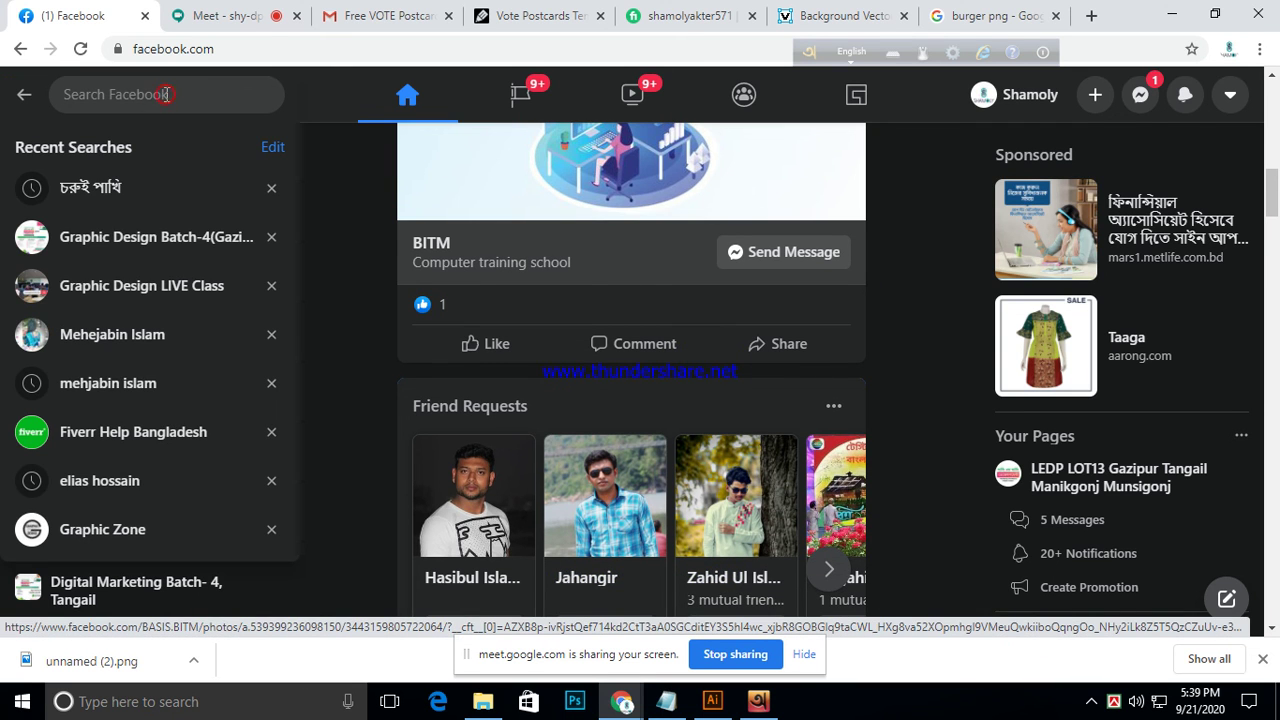
type("ch")
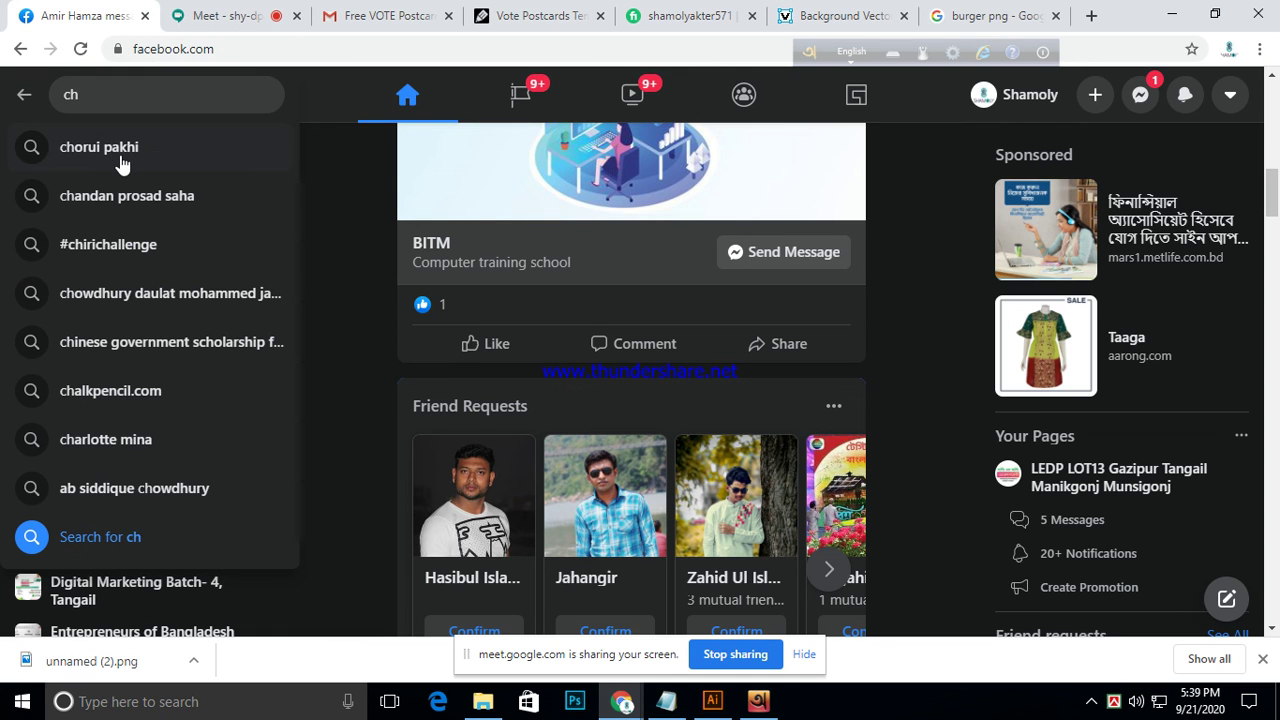
left_click(120, 158)
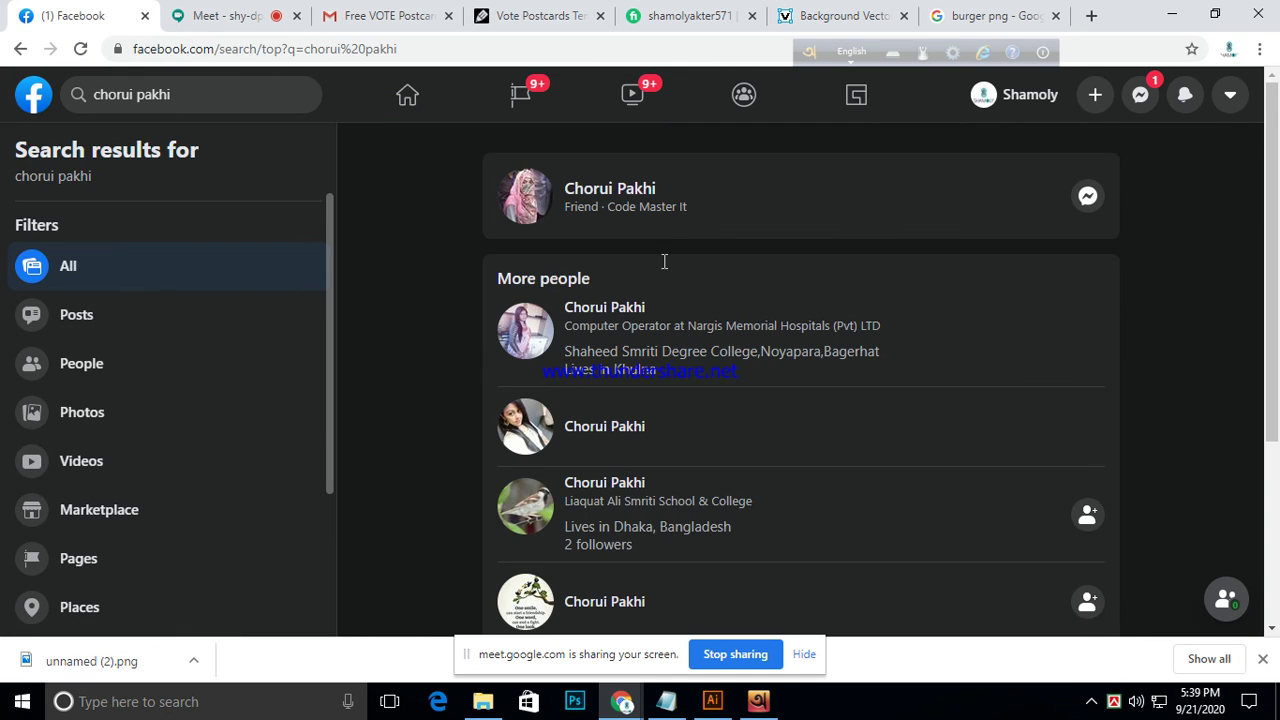
left_click(576, 194)
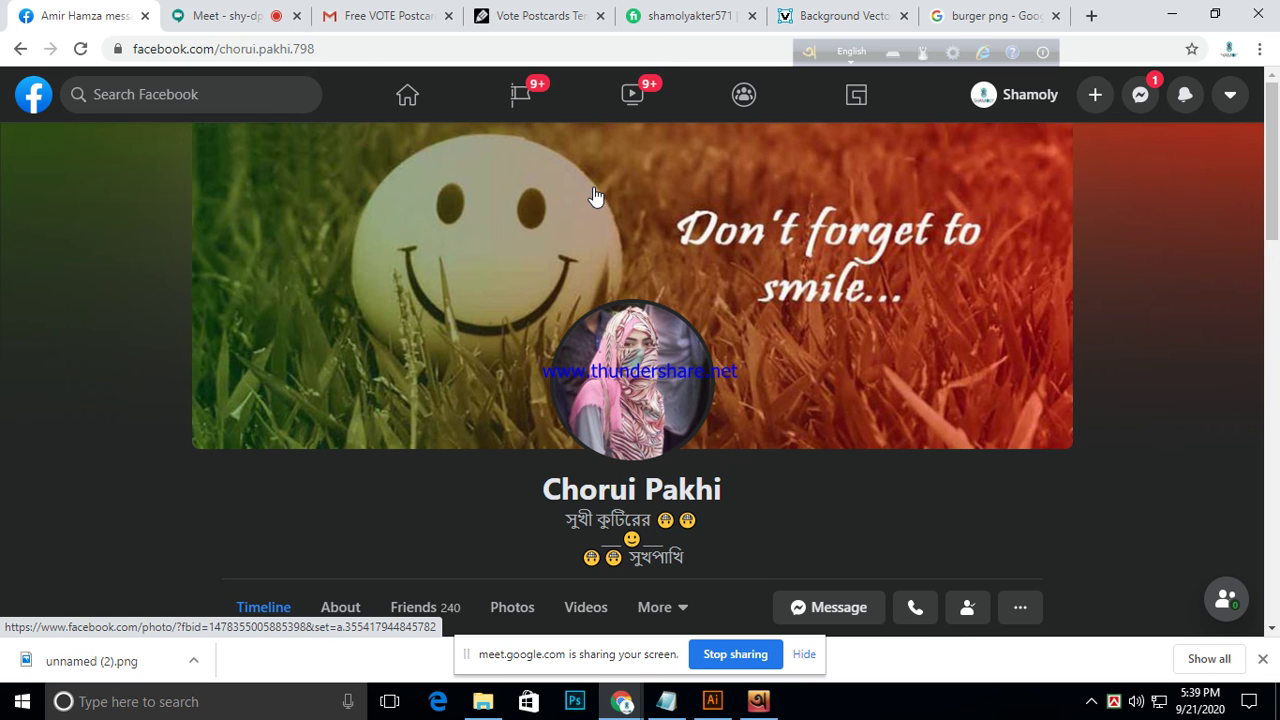
- Look over the designer's profile header, intro links and most recent timeline posts
scroll(670, 452, "down", 1)
scroll(670, 452, "down", 4)
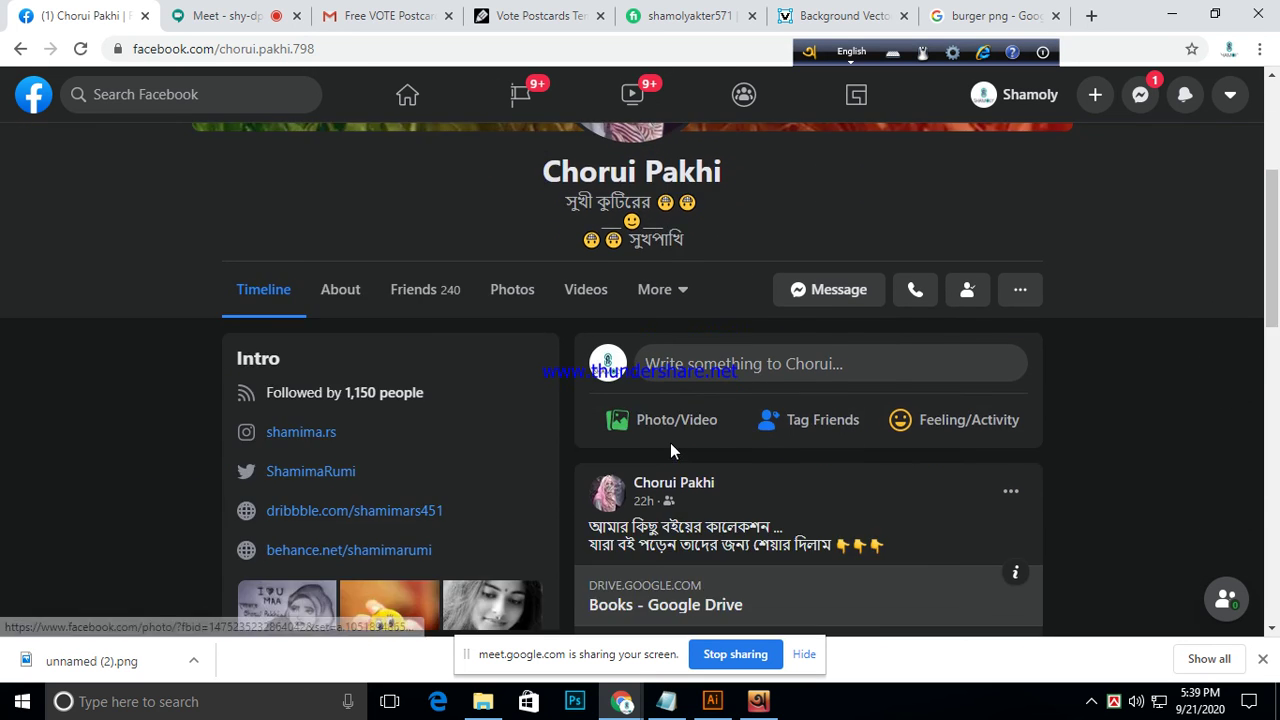
scroll(670, 452, "down", 2)
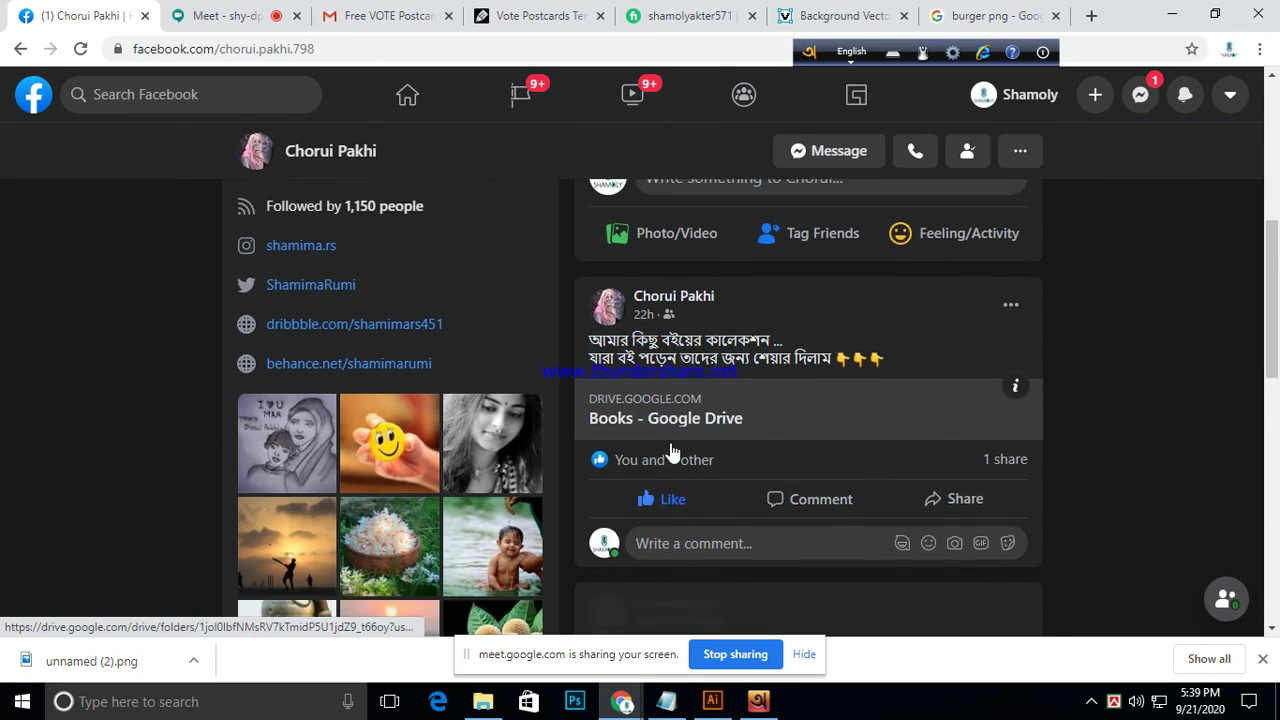
scroll(670, 452, "up", 4)
scroll(670, 452, "up", 3)
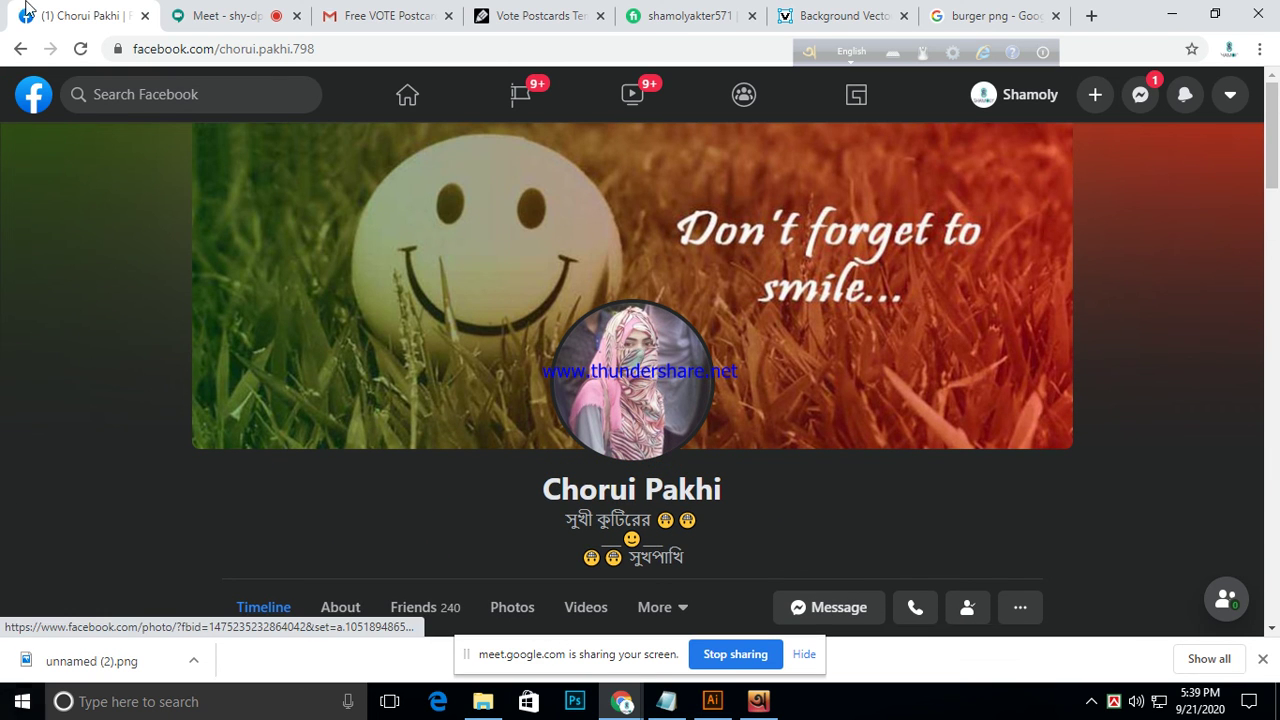
scroll(1000, 440, "down", 10)
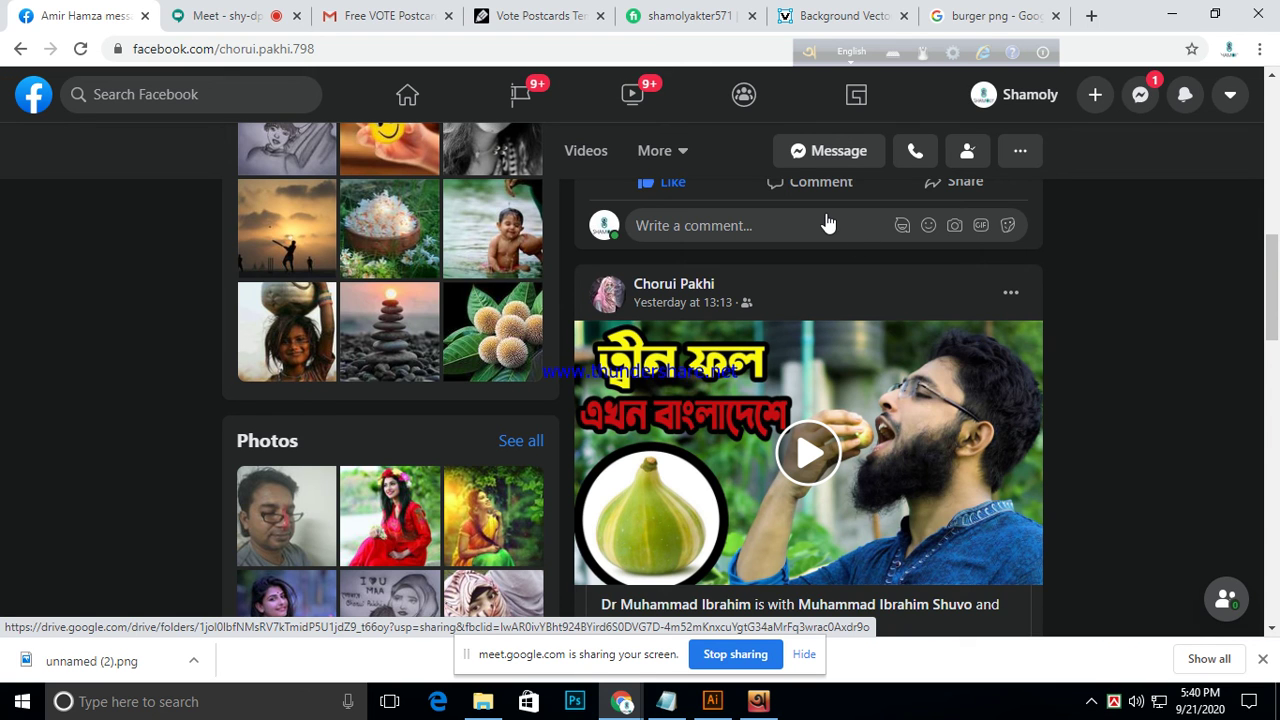
scroll(1115, 477, "down", 1)
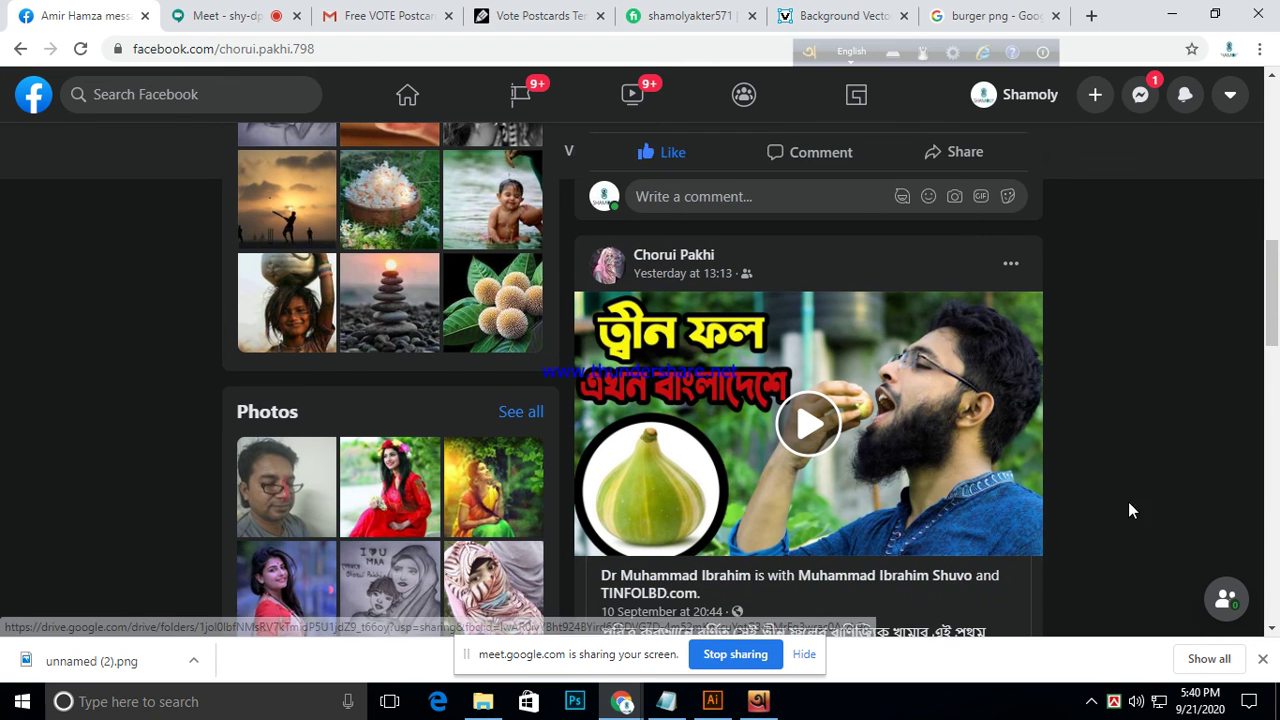
- Close the downloads bar and examine the designer's timeline posts, from the pen portrait and rent-a-car business card to the boiled-egg illustration
left_click(1262, 662)
scroll(924, 545, "down", 4)
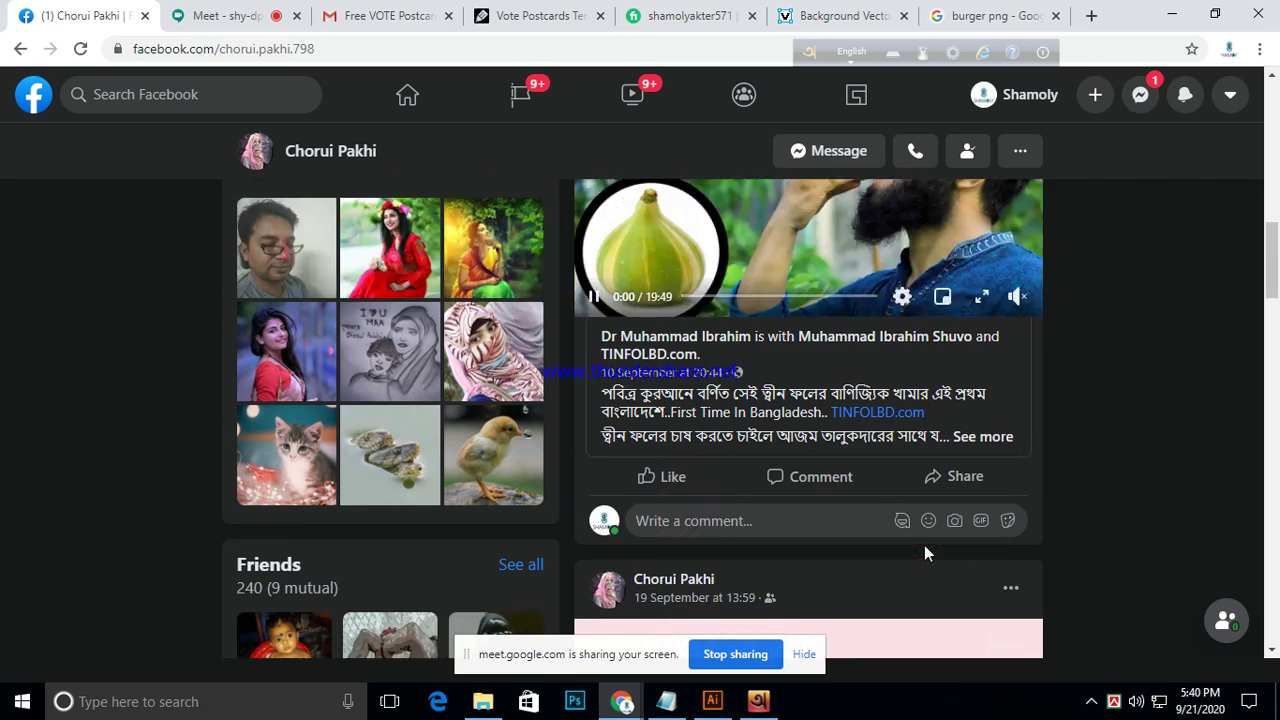
scroll(806, 514, "down", 10)
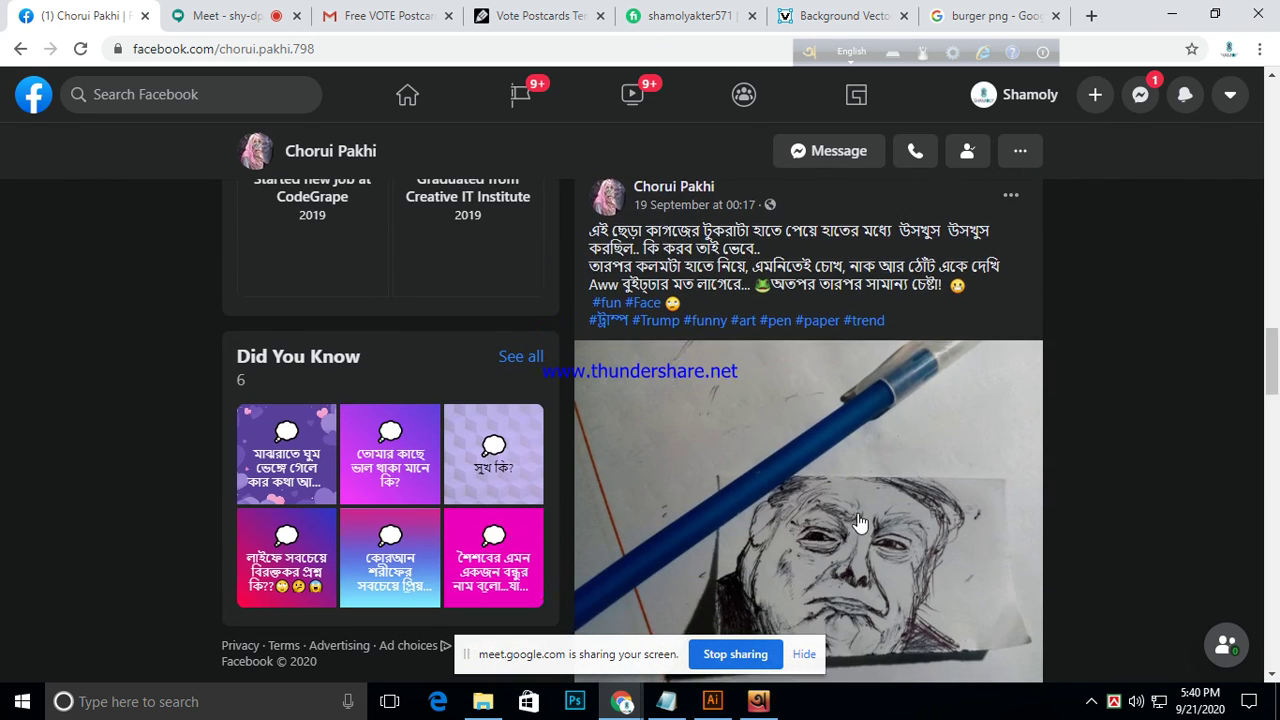
scroll(842, 515, "down", 1)
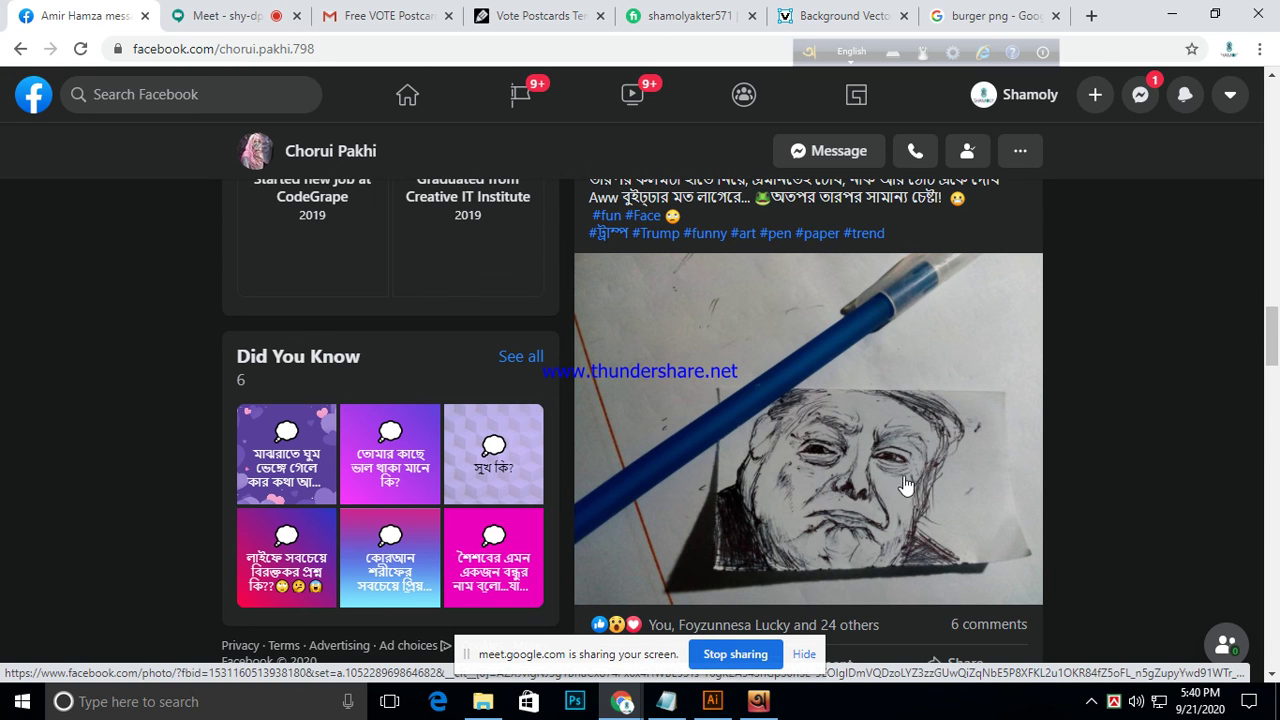
scroll(880, 510, "down", 3)
scroll(888, 511, "down", 3)
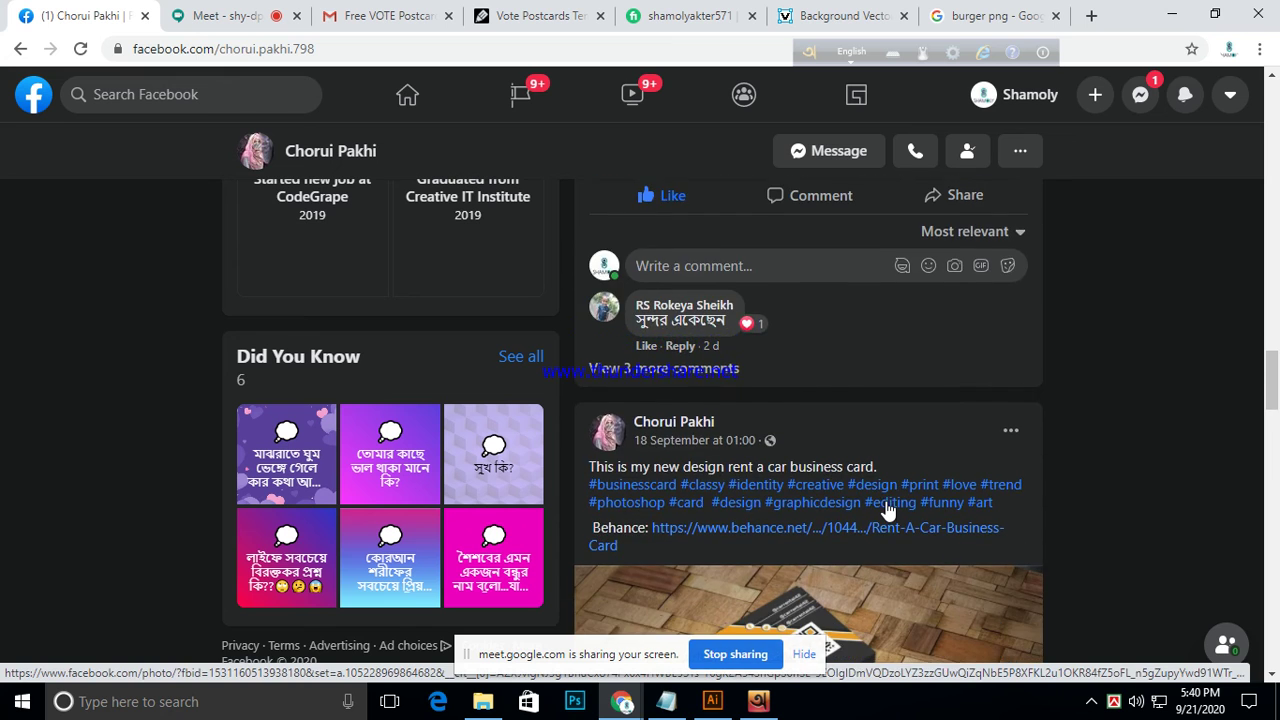
scroll(905, 577, "down", 2)
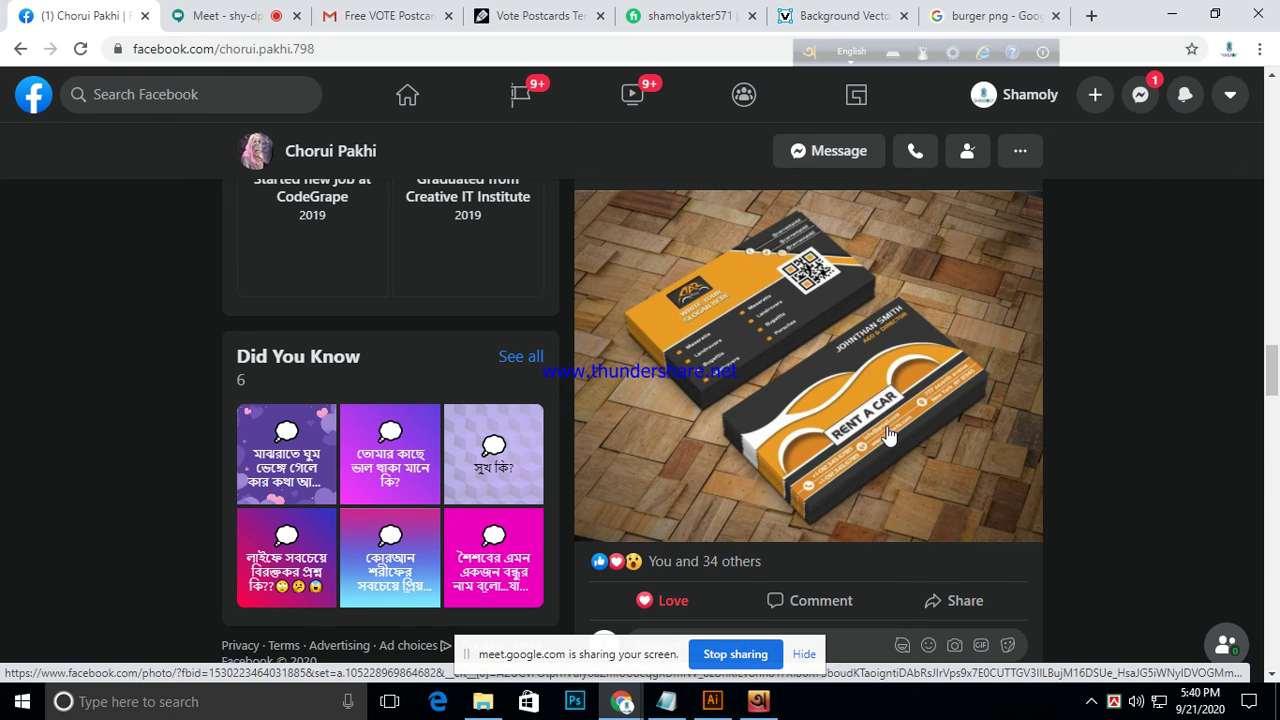
scroll(890, 440, "down", 5)
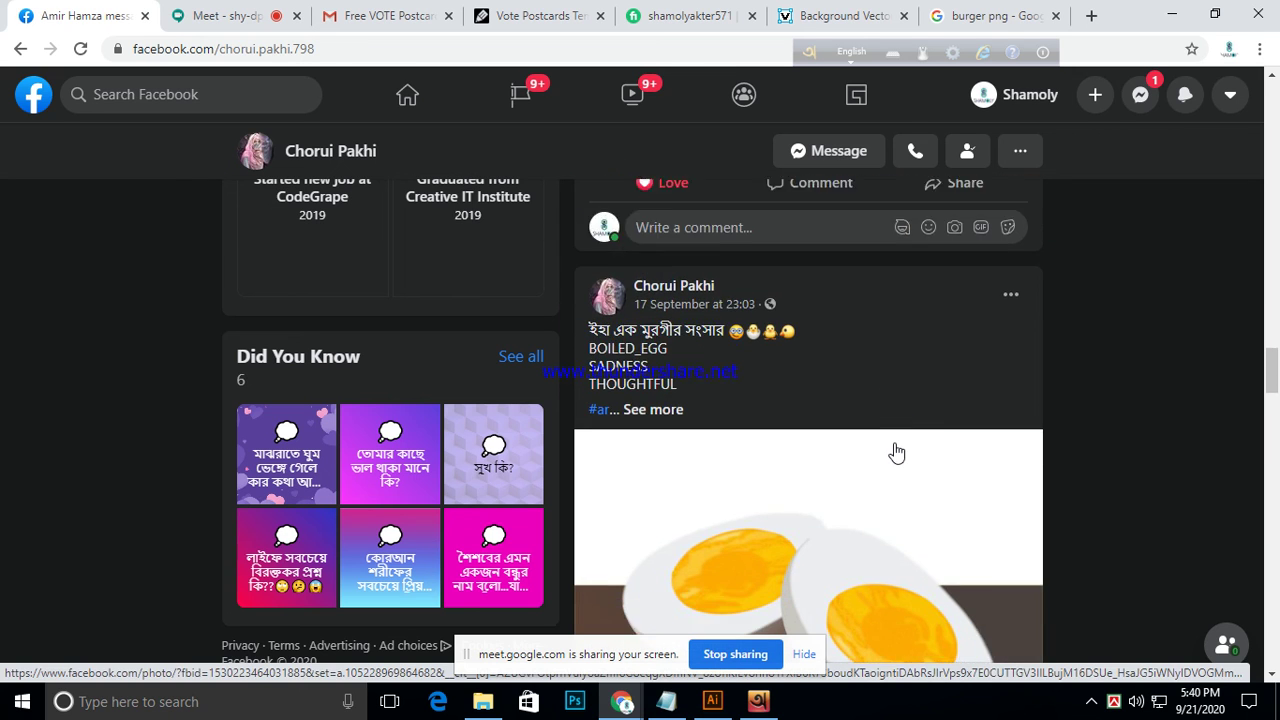
scroll(896, 453, "down", 2)
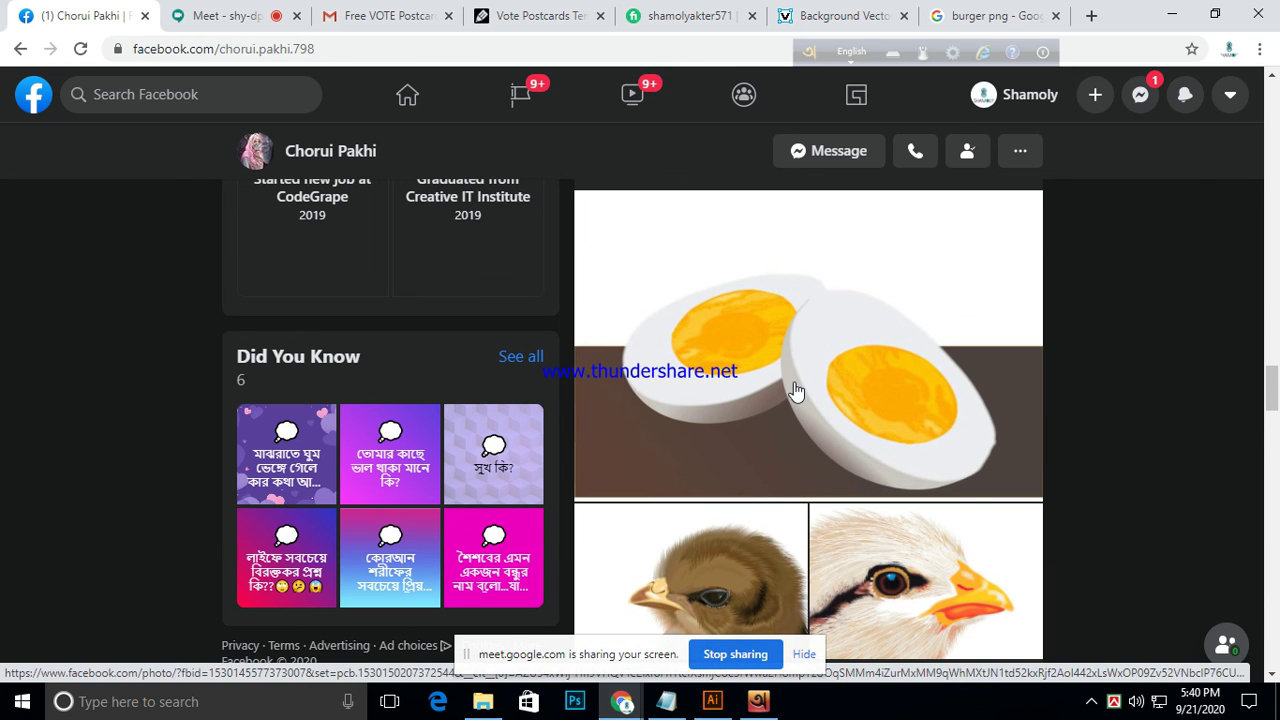
scroll(795, 391, "down", 1)
scroll(794, 303, "up", 2)
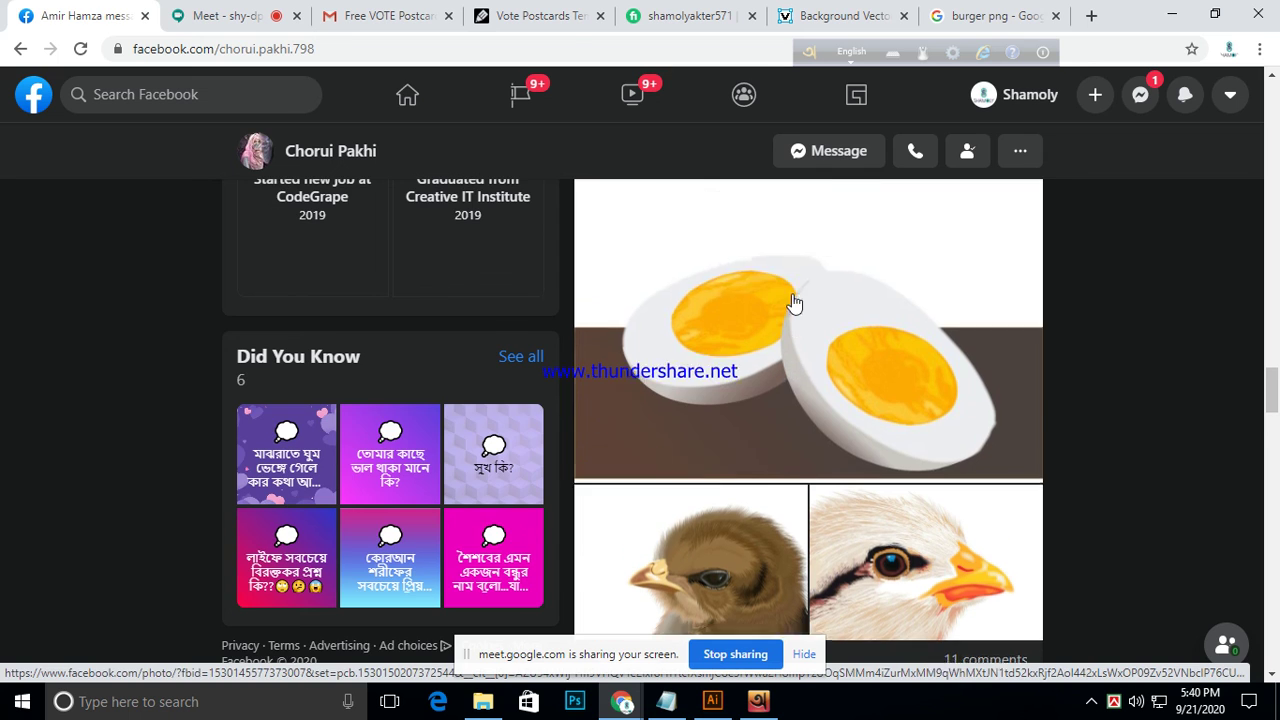
- View the boiled-egg, brown chick and white chicken illustrations at full size, and return to the profile
left_click(790, 401)
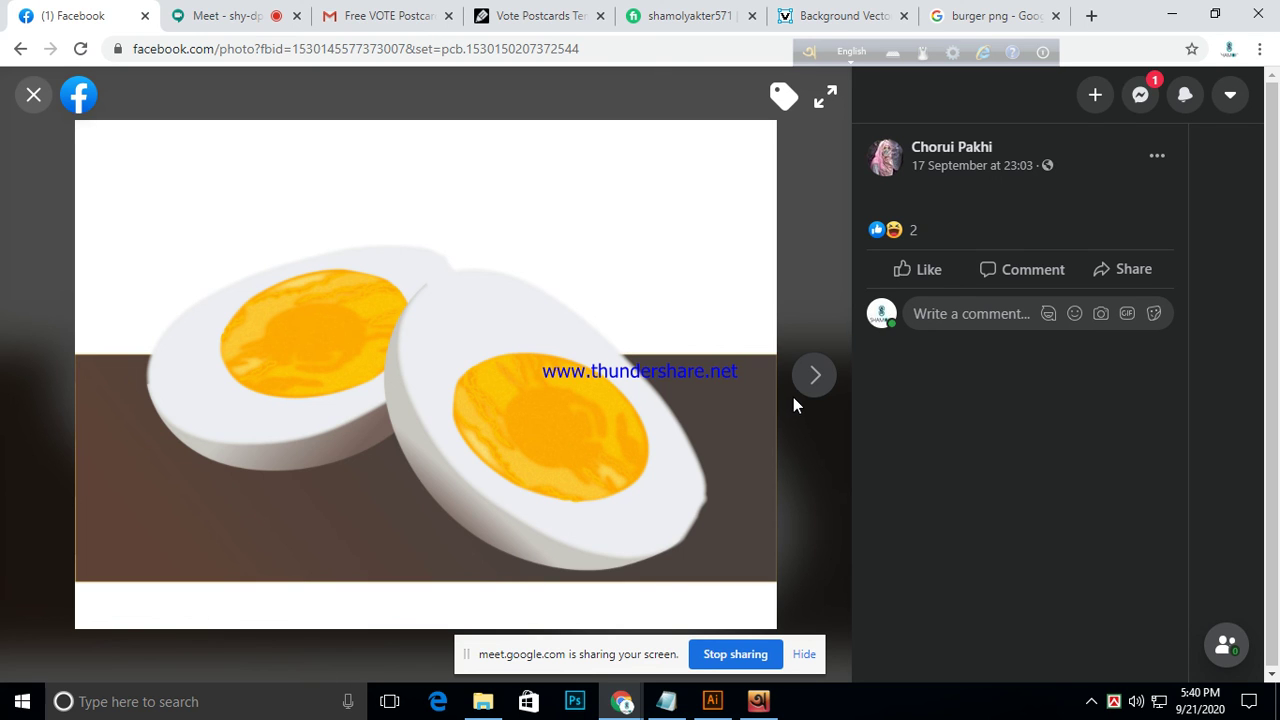
left_click(816, 381)
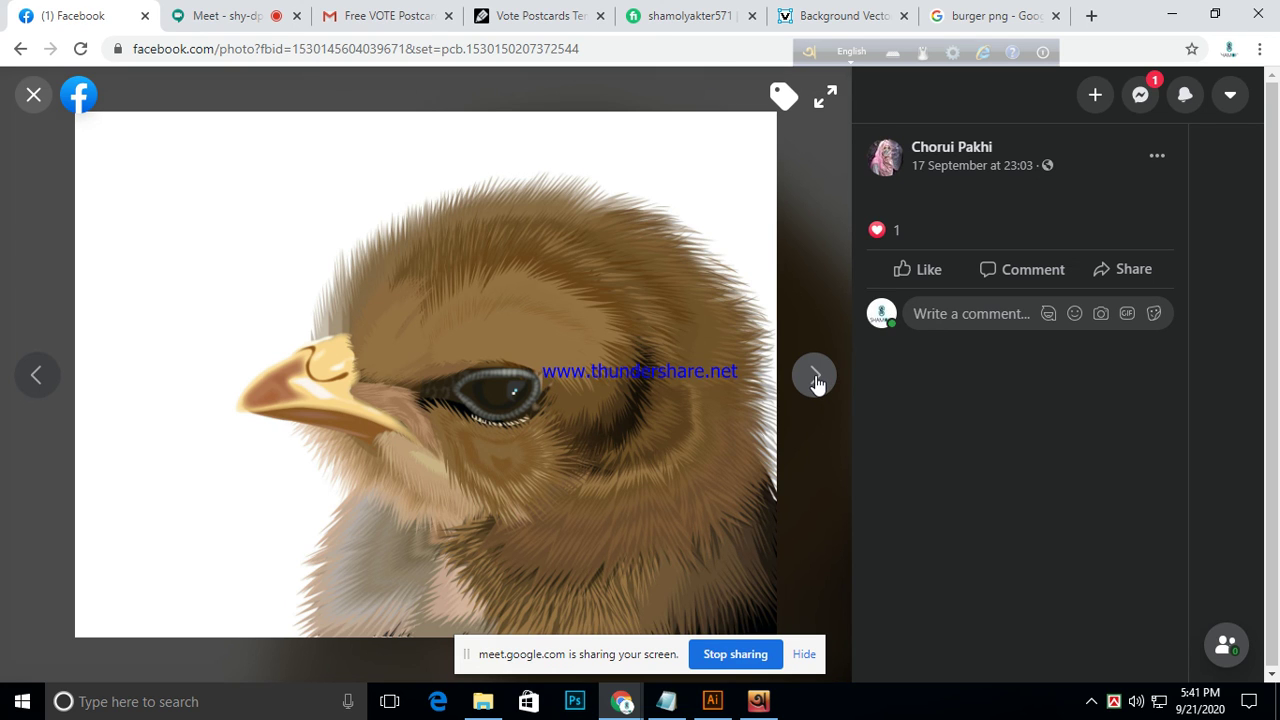
left_click(815, 377)
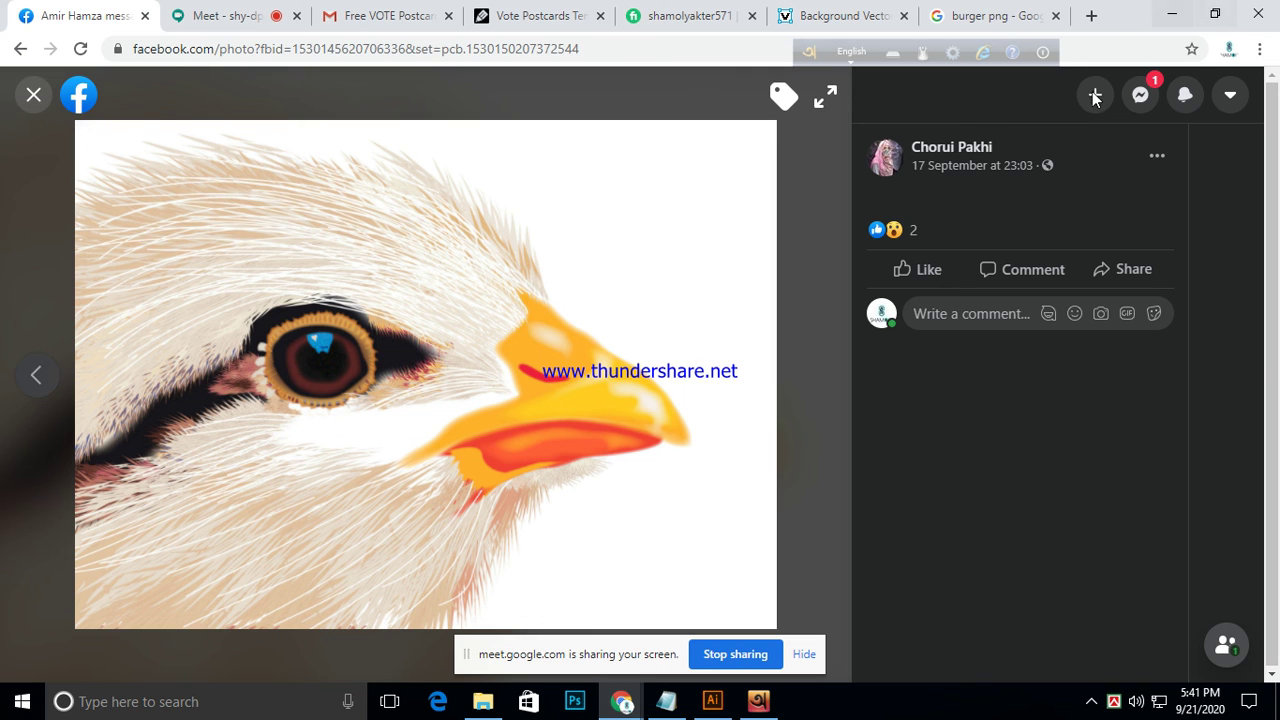
left_click(33, 97)
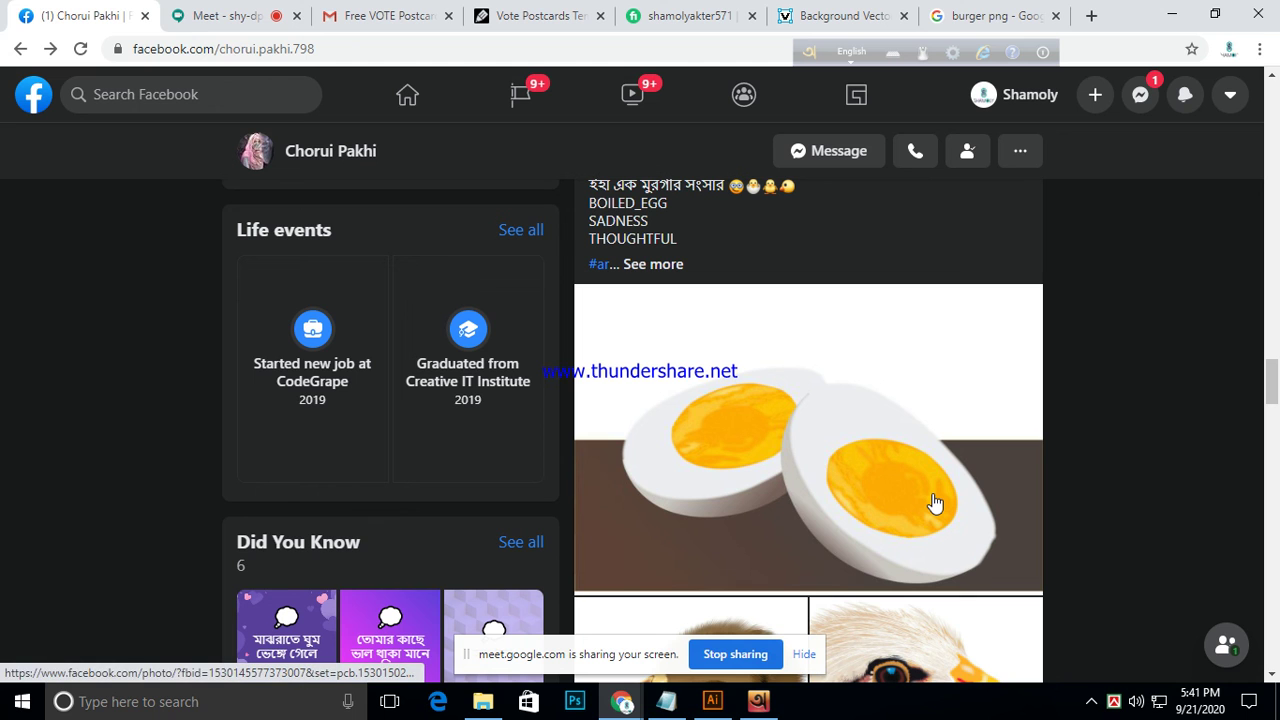
- Look through the designer's boiled-egg and chick post and the cracked-egg illustration, and like the cracked-egg post
scroll(935, 503, "down", 2)
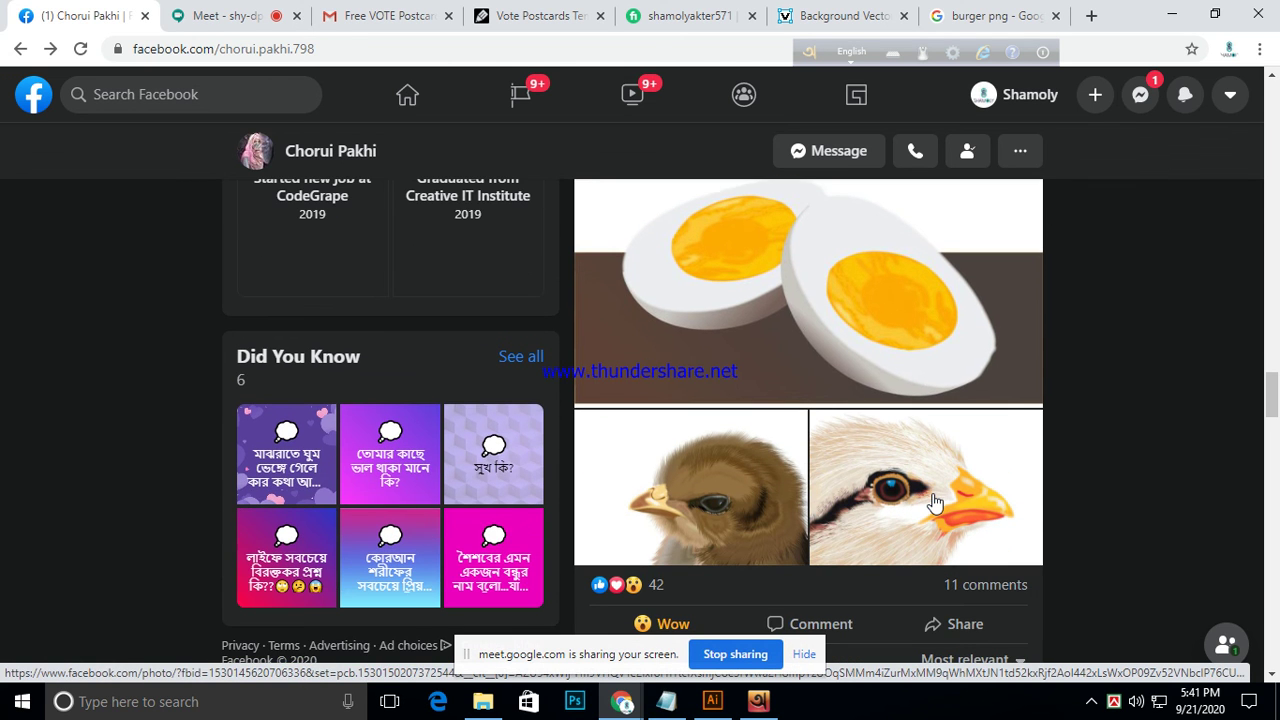
scroll(809, 495, "down", 4)
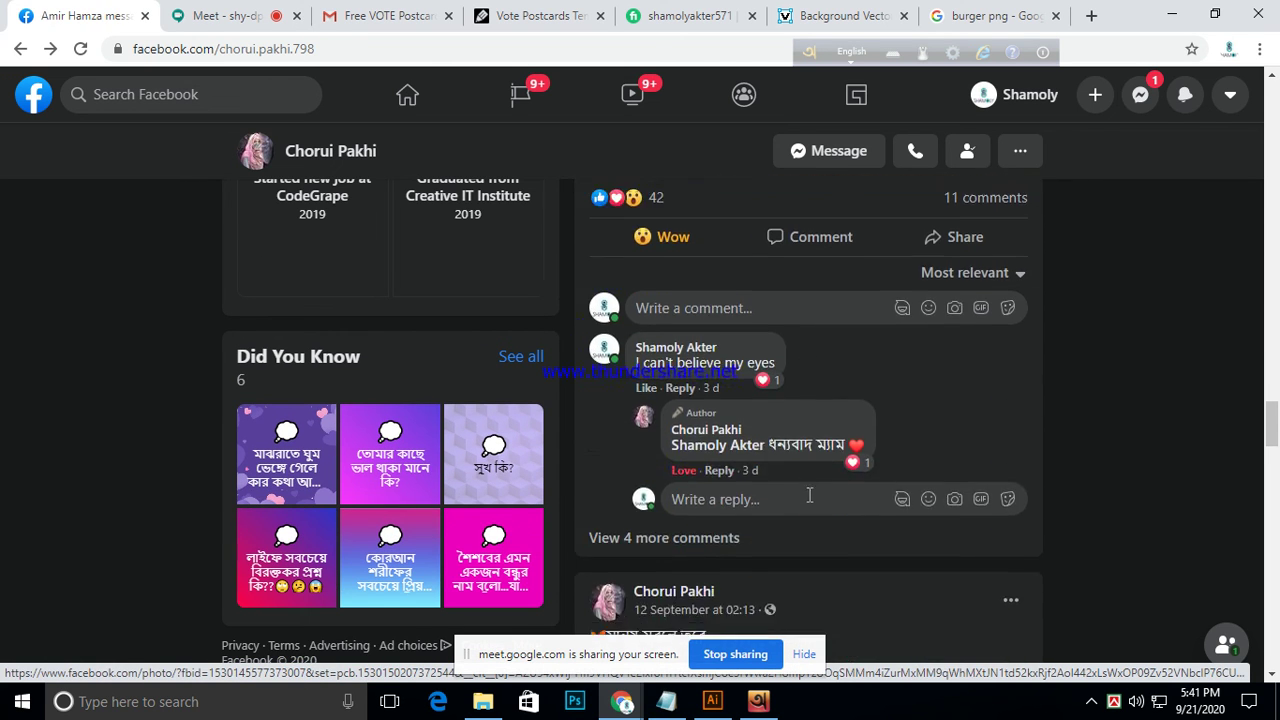
scroll(810, 495, "down", 5)
scroll(810, 500, "up", 8)
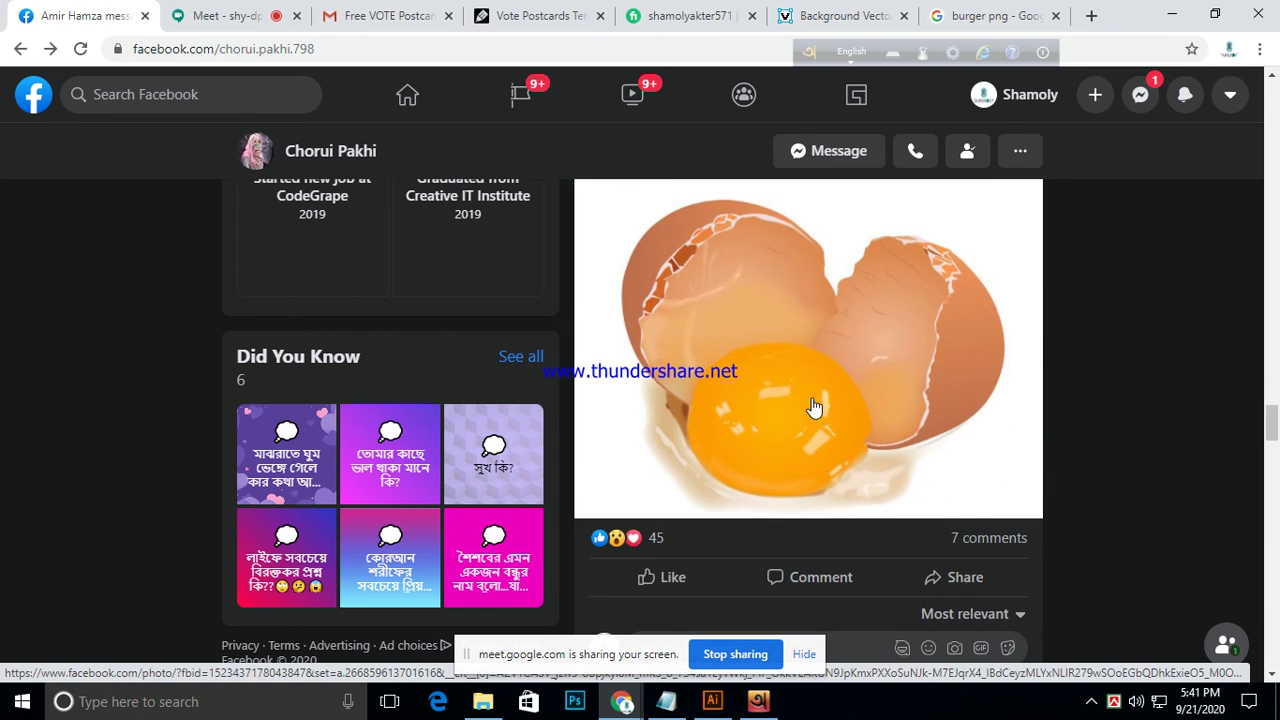
scroll(815, 407, "up", 1)
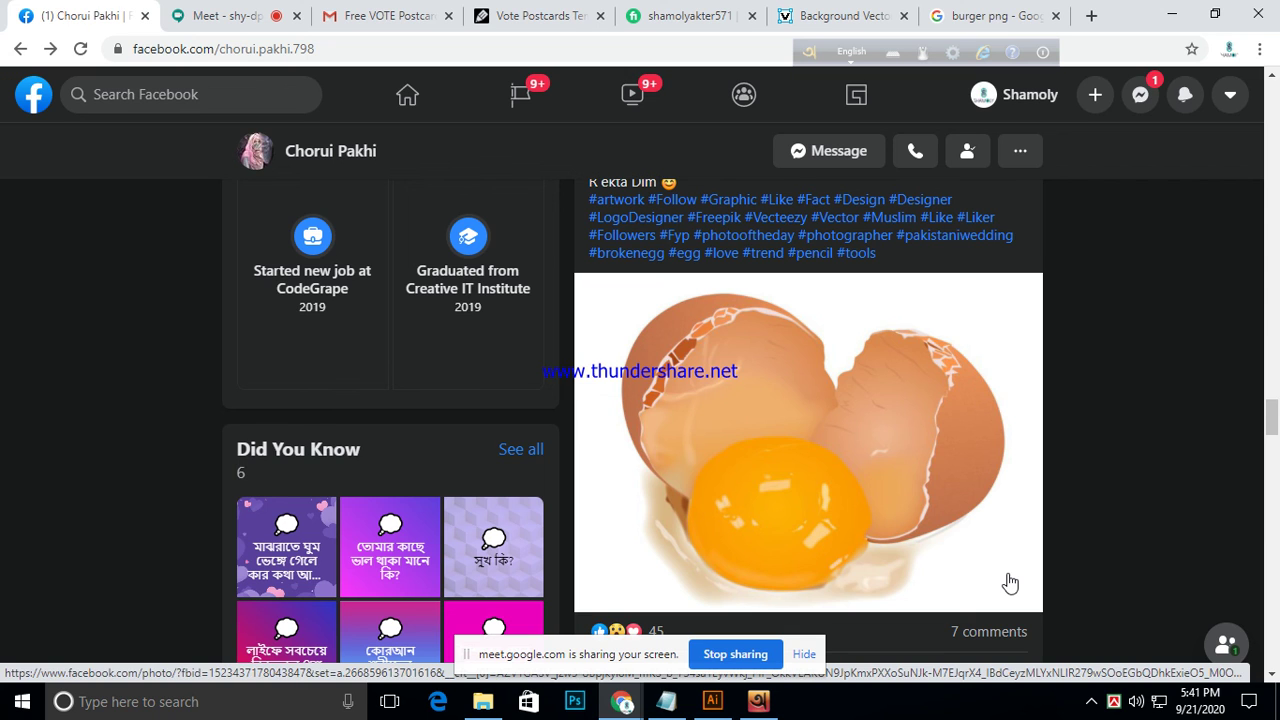
scroll(1010, 583, "down", 1)
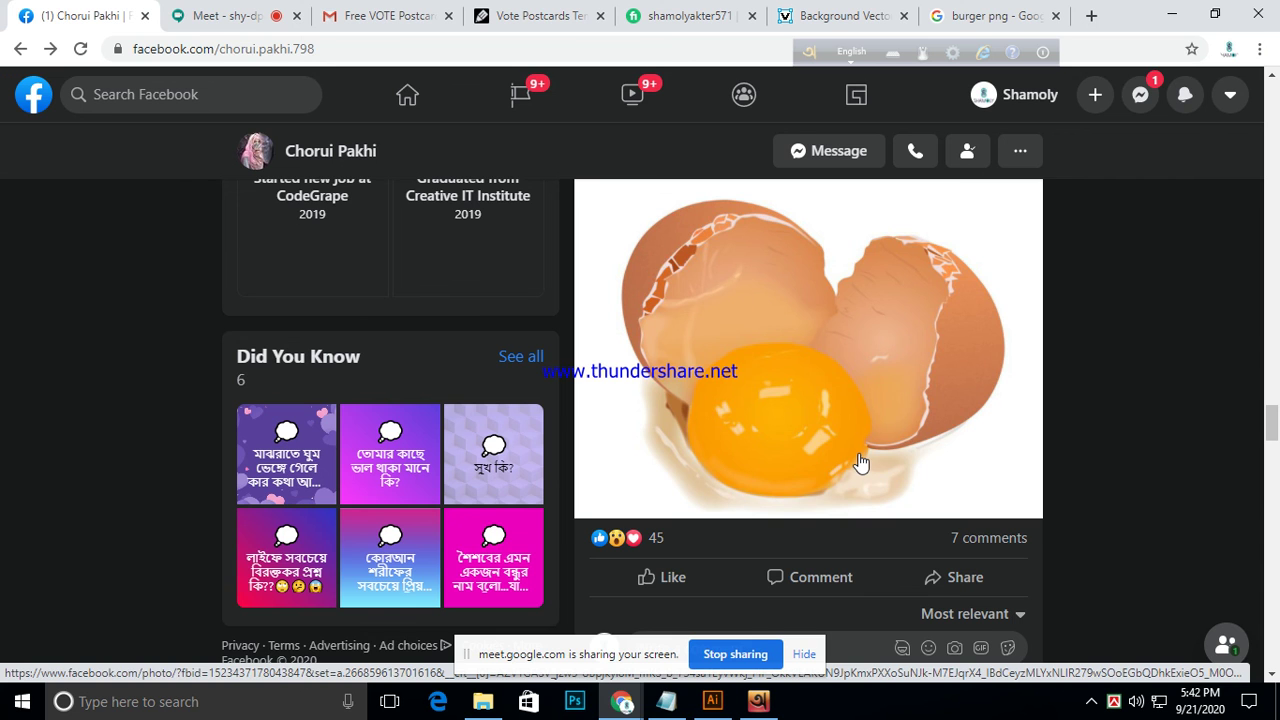
scroll(862, 460, "up", 2)
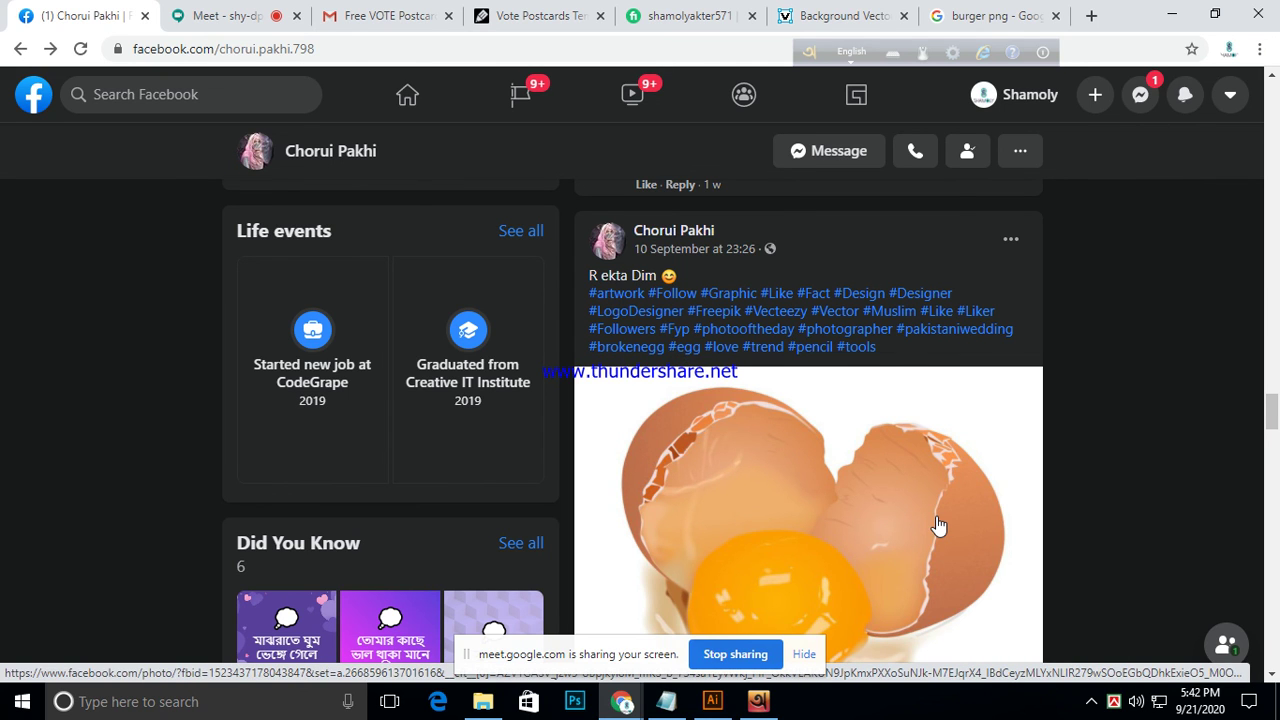
scroll(940, 527, "down", 1)
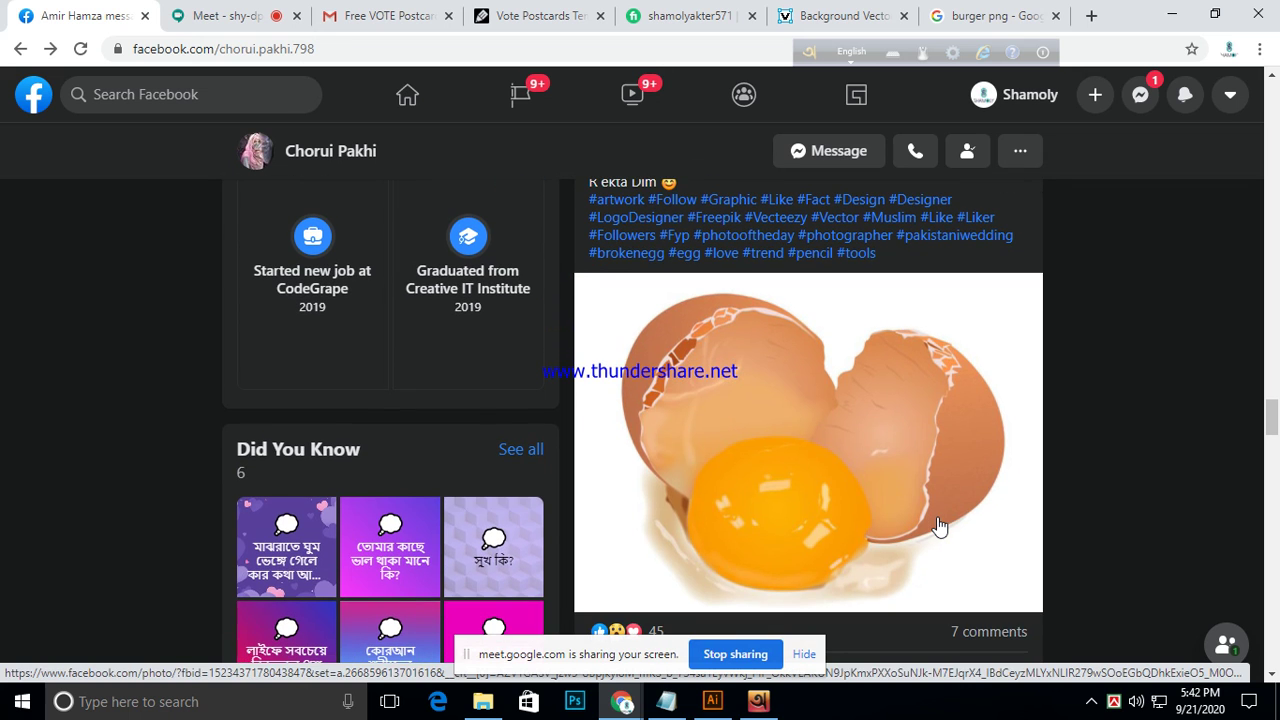
scroll(940, 527, "down", 4)
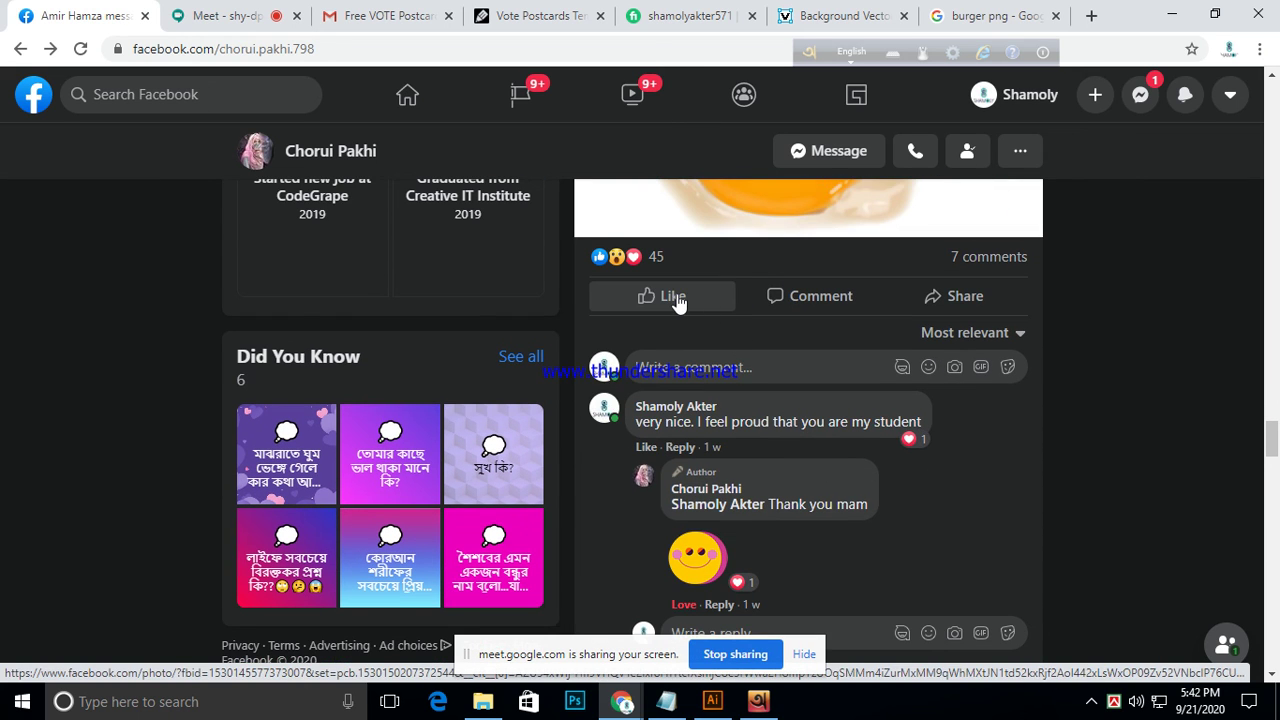
left_click(676, 298)
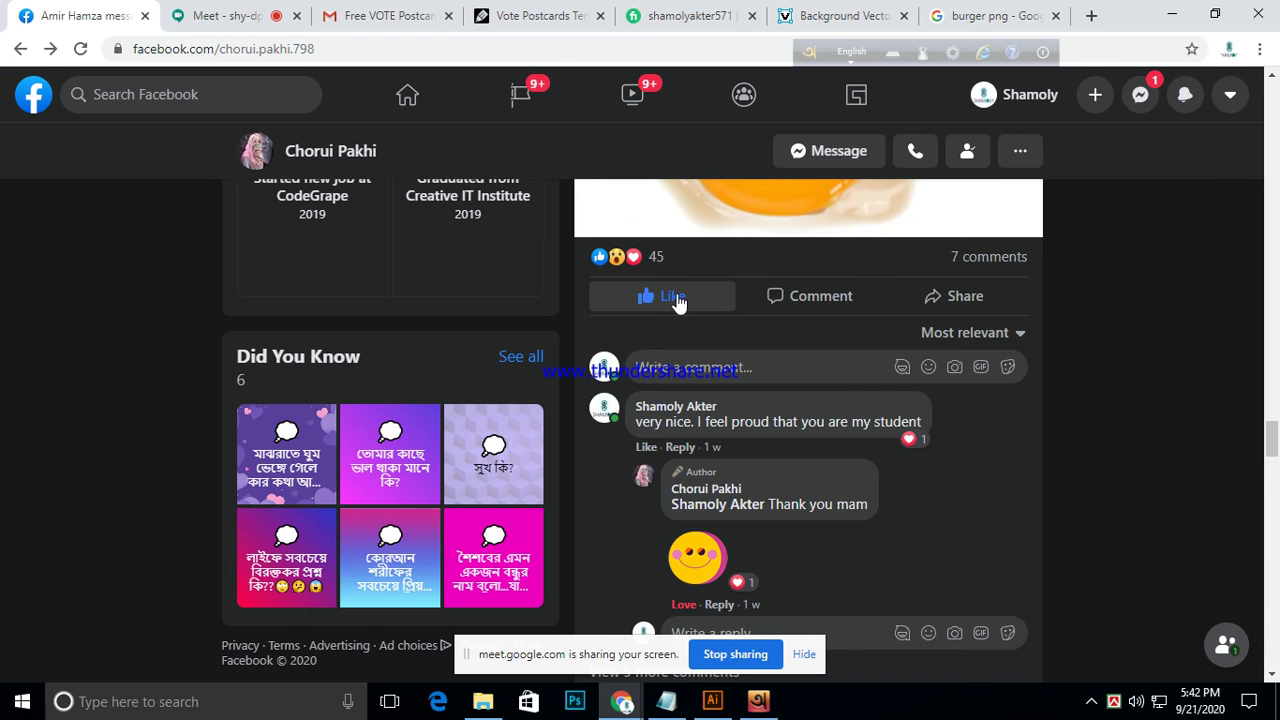
- Examine the designer's fried-egg illustration and go back up the timeline to the boiled-egg and chick artwork
scroll(848, 520, "down", 3)
scroll(896, 501, "down", 3)
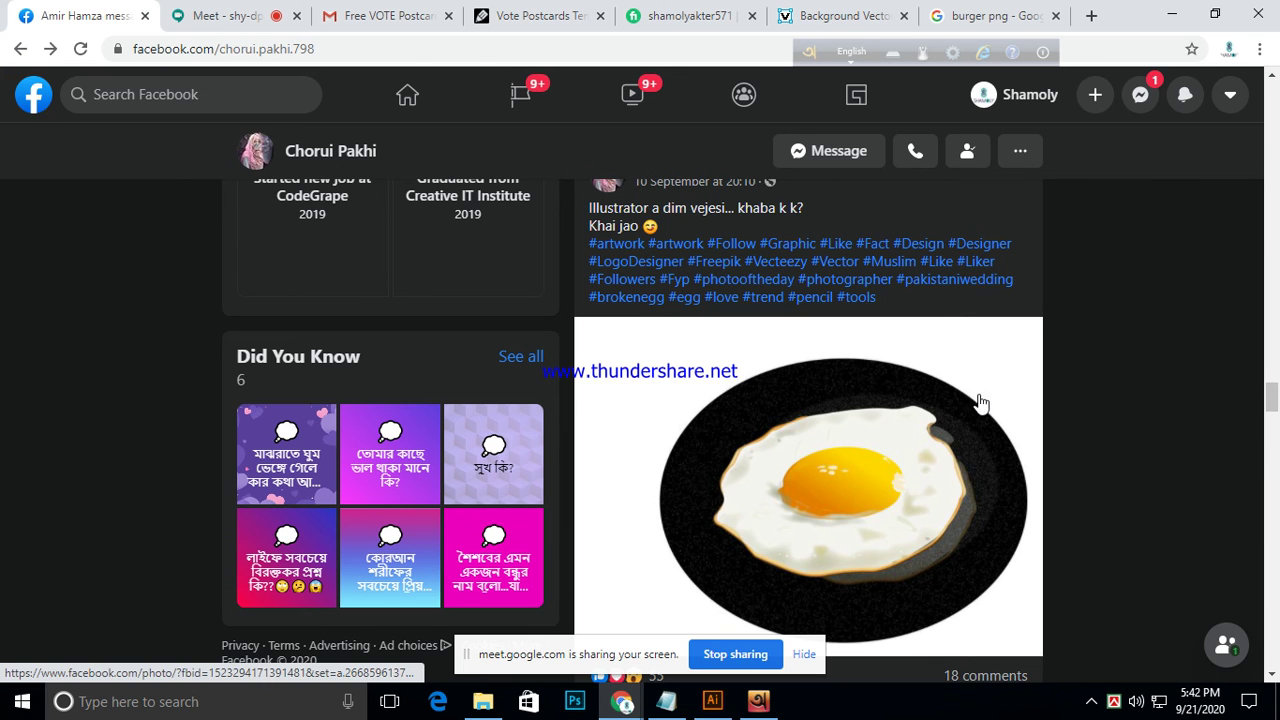
scroll(870, 390, "down", 1)
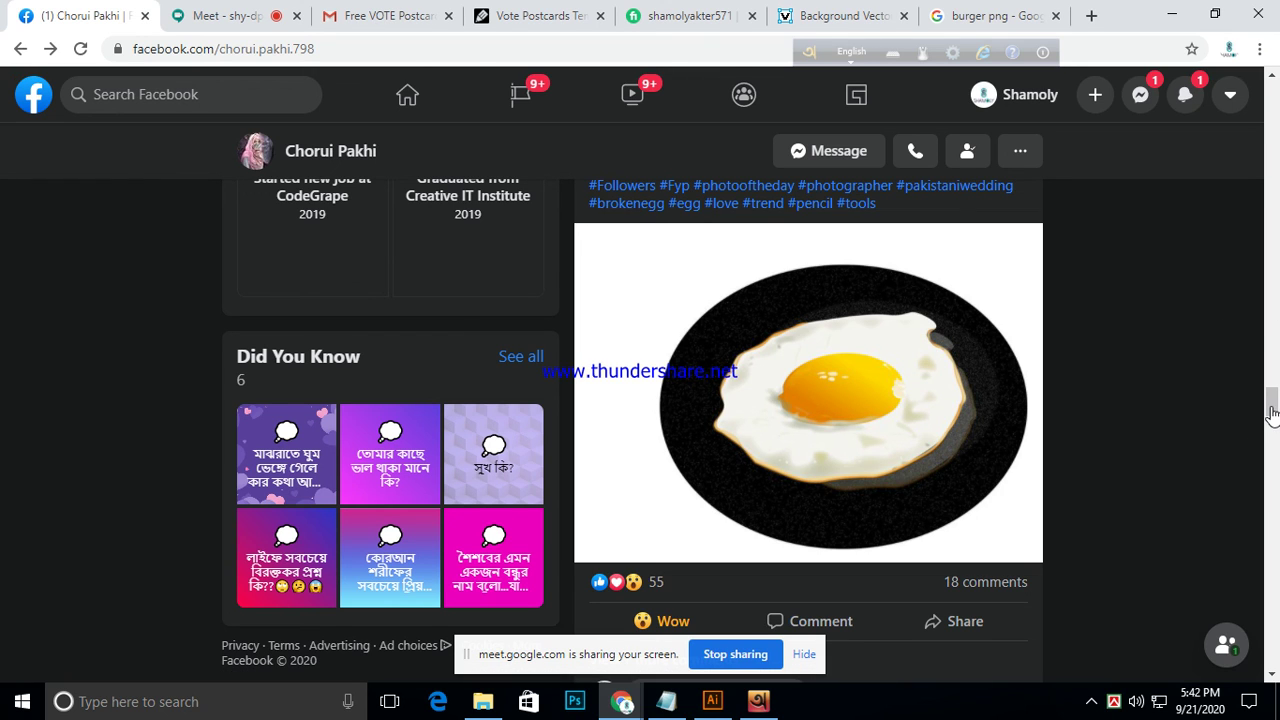
mouse_move(1273, 418)
left_mouse_down()
mouse_move(1275, 472)
mouse_move(1273, 383)
mouse_move(1273, 410)
left_mouse_up()
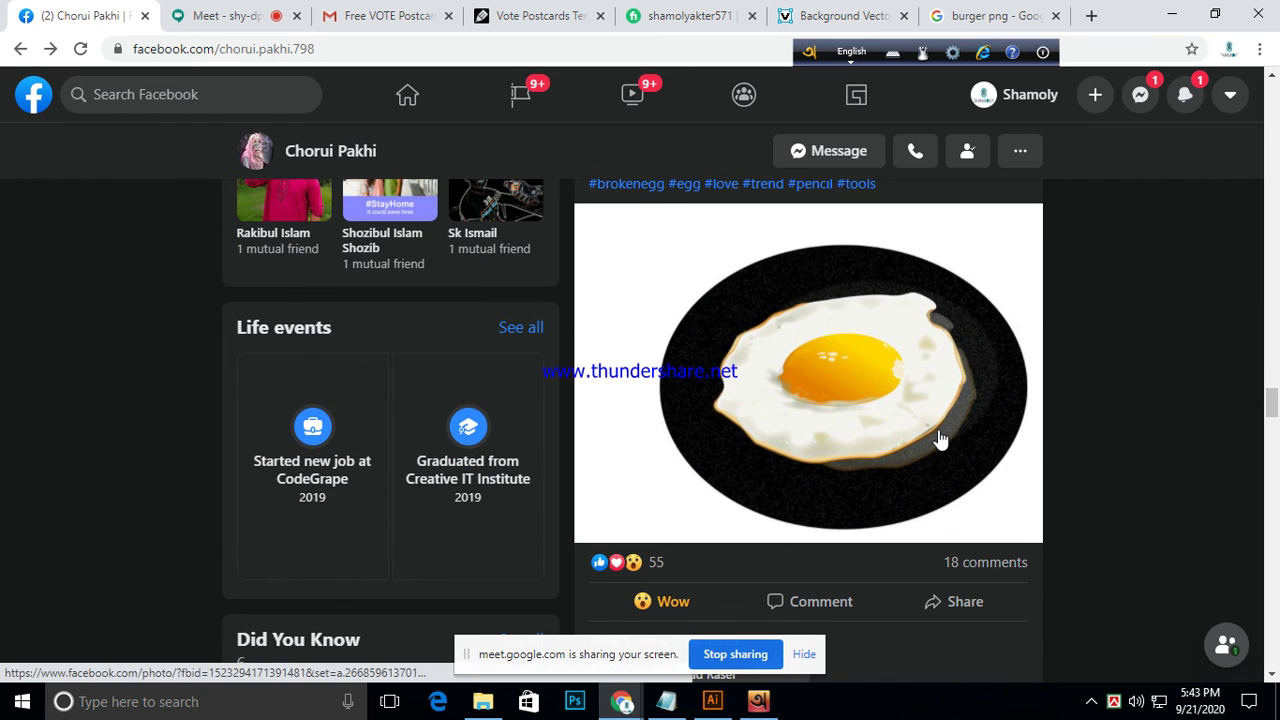
left_click_drag(1273, 410, 1272, 352)
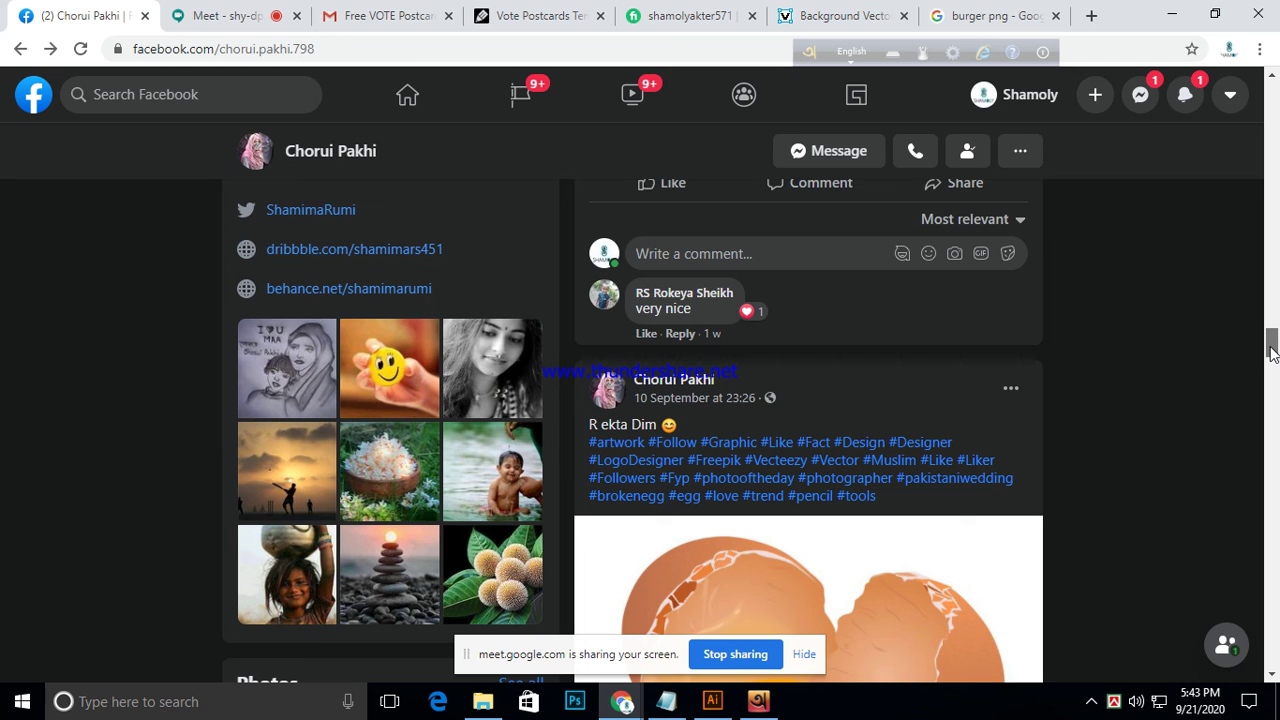
left_click_drag(1273, 350, 1268, 290)
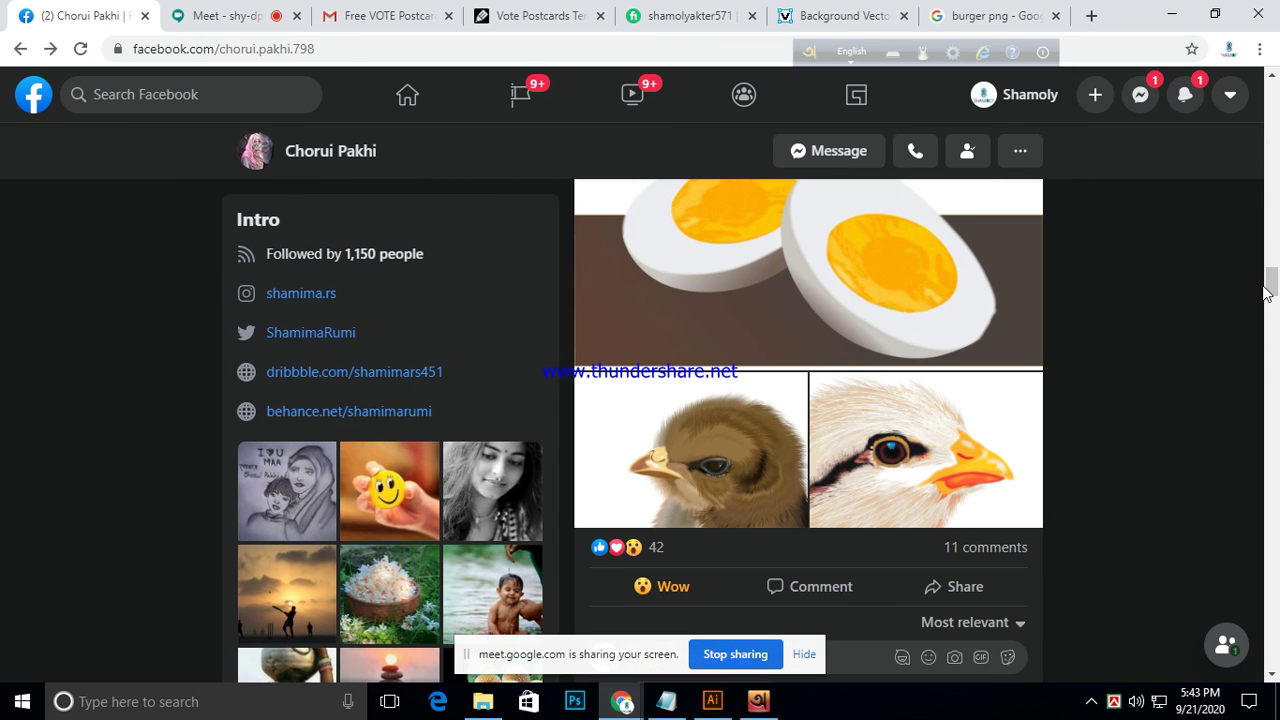
scroll(800, 500, "up", 2)
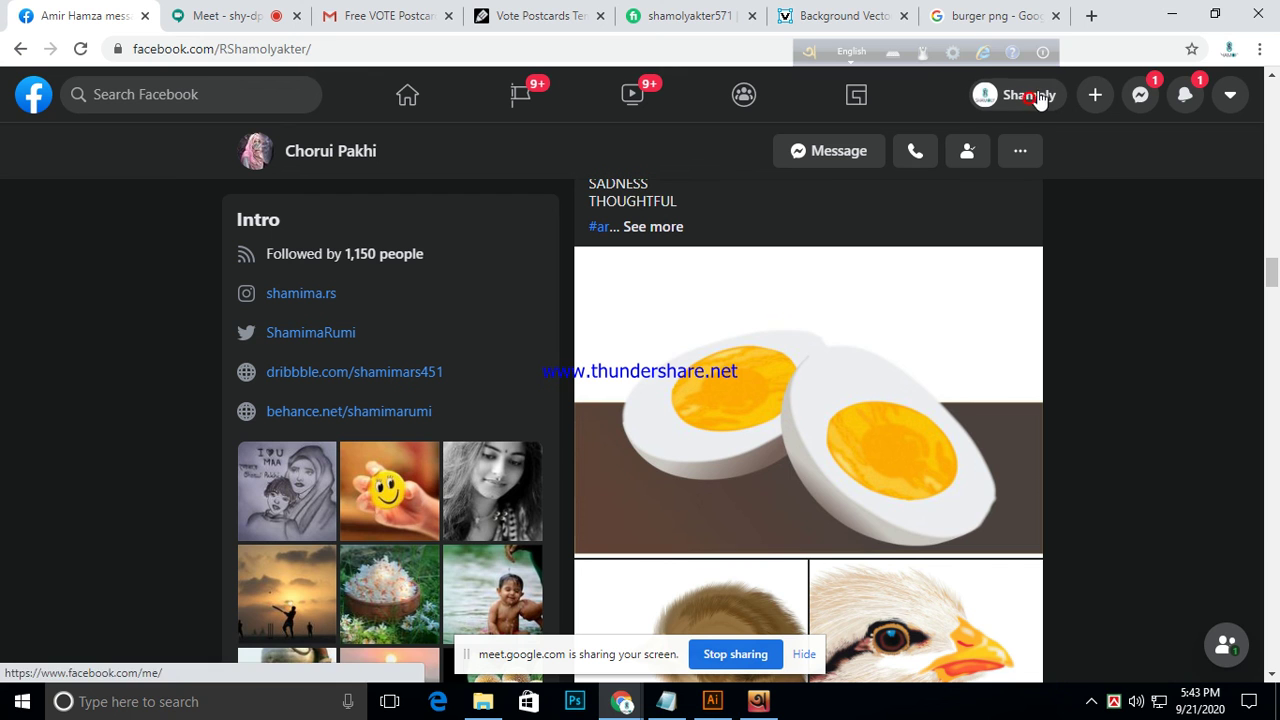
- Switch to the Google Images results for burgers and replace the search with "chorui pakhi"
left_click(1008, 20)
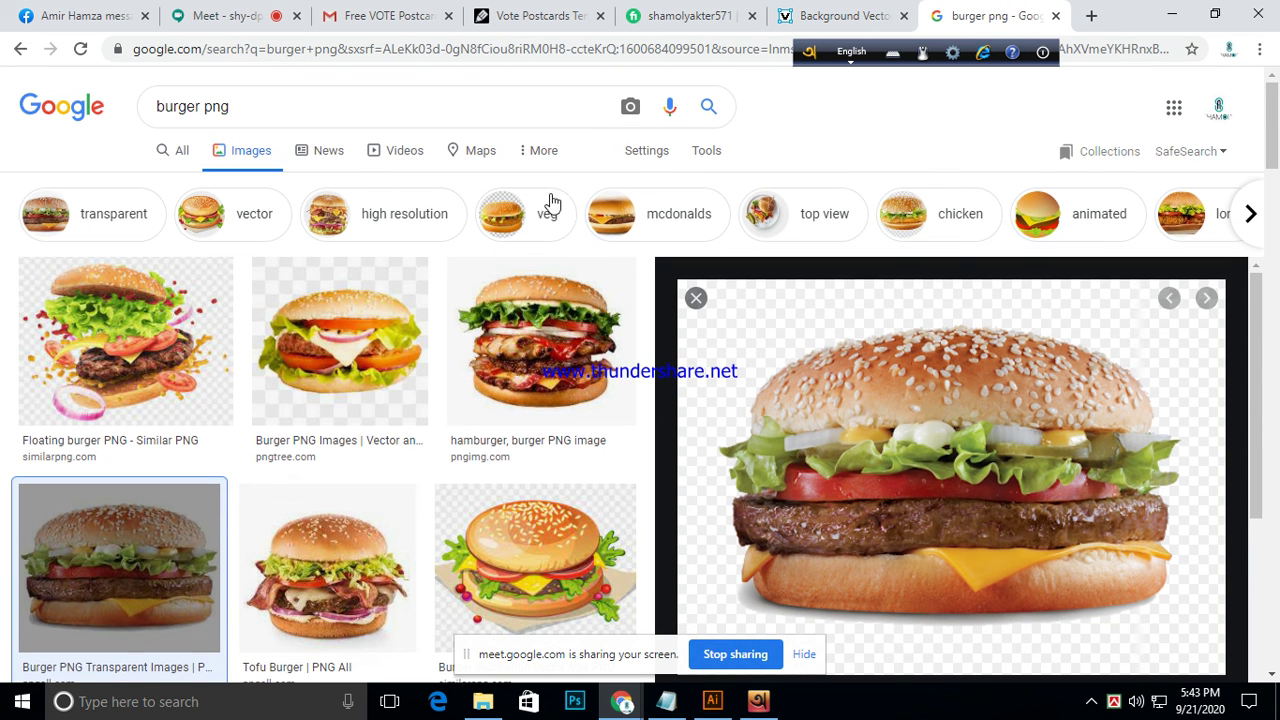
left_click(290, 103)
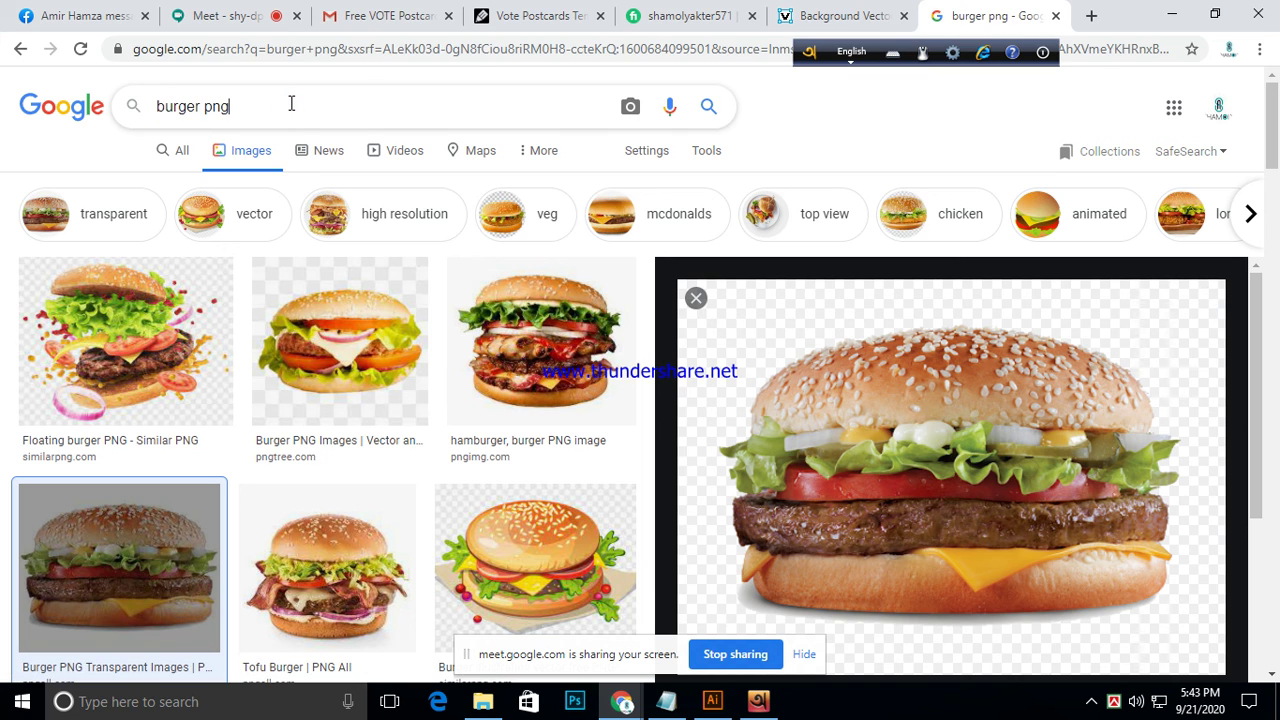
key("BackSpace")
key("BackSpace")
key("BackSpace")
key("BackSpace")
key("BackSpace")
key("BackSpace")
key("BackSpace")
key("BackSpace")
key("BackSpace")
key("BackSpace")
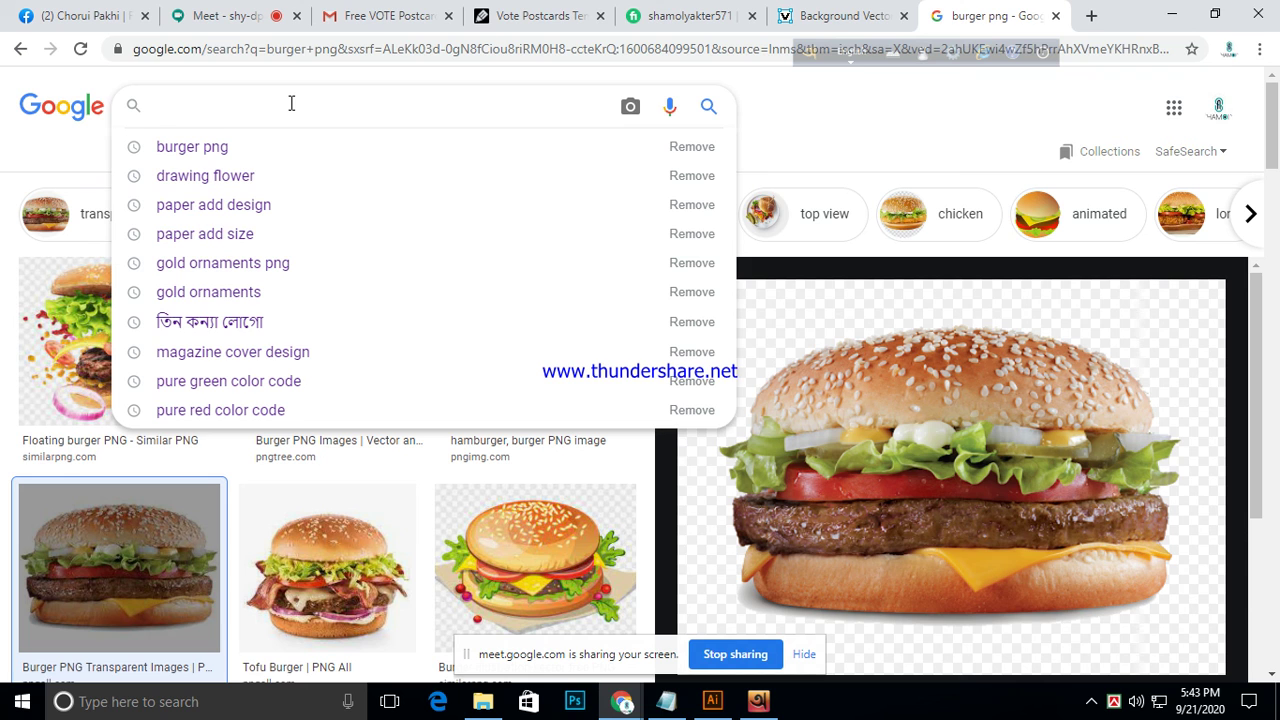
type("ch")
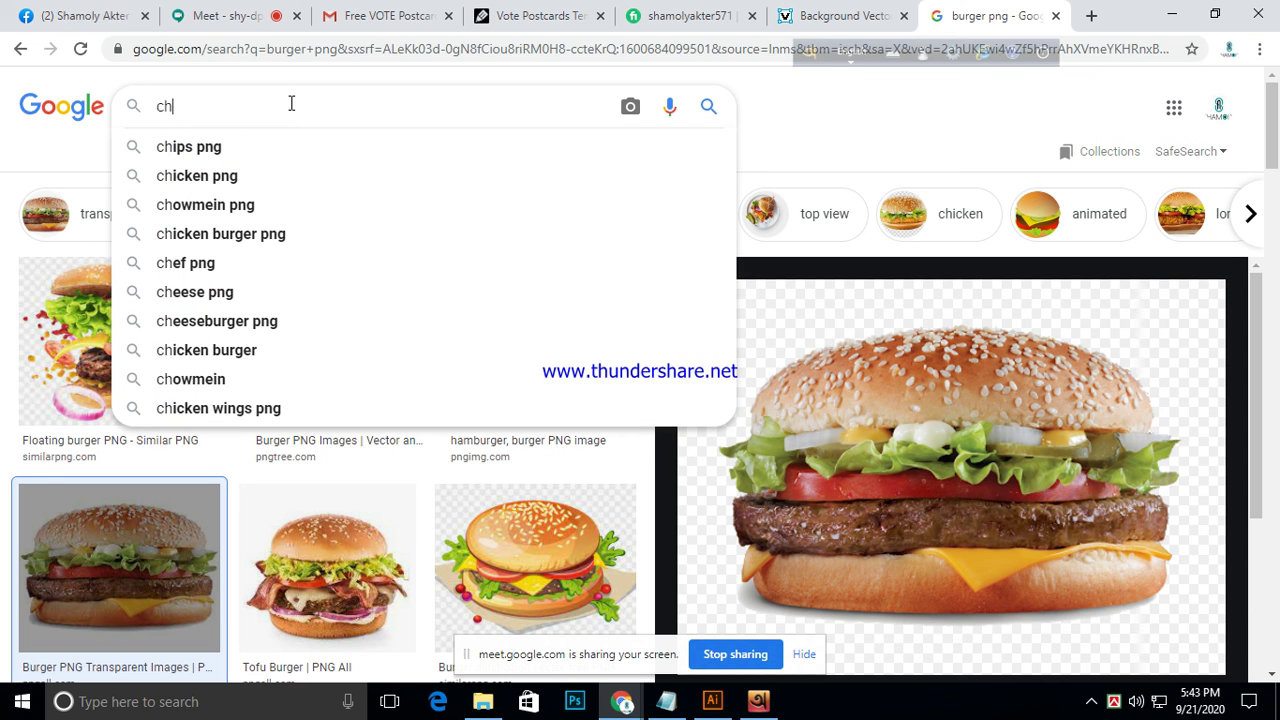
type("orui")
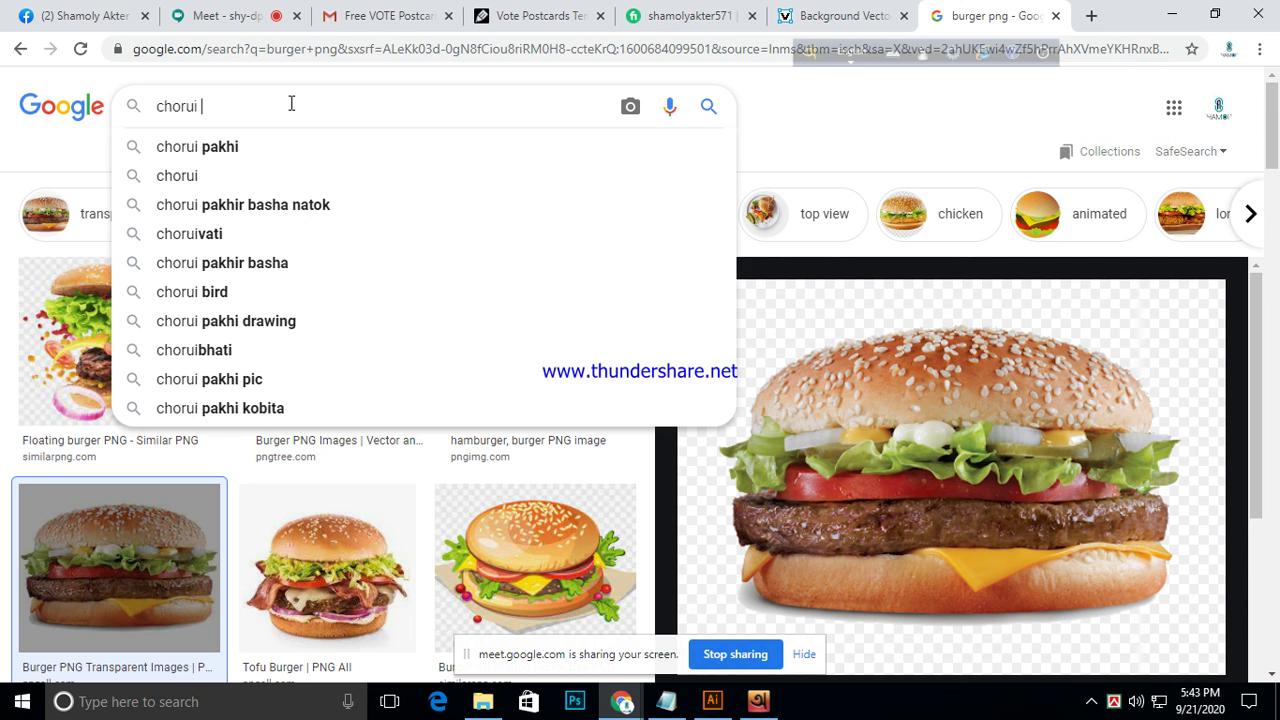
type(" pakhi")
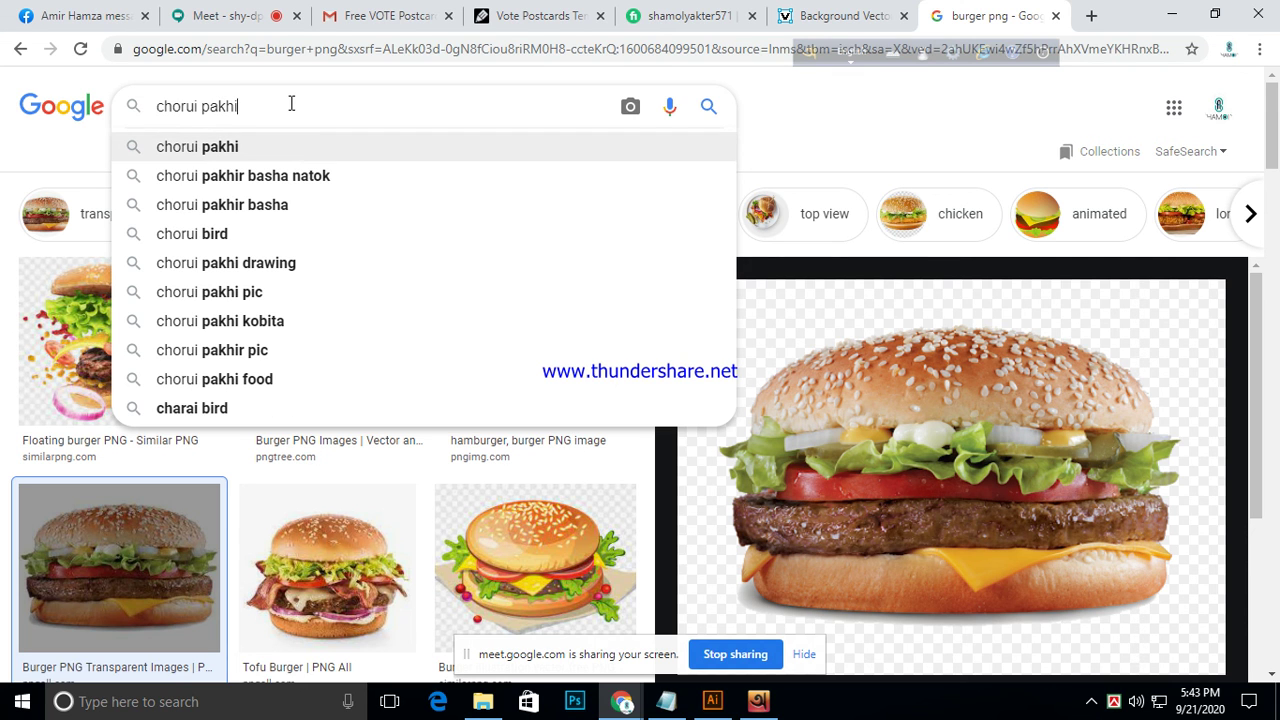
key("Return")
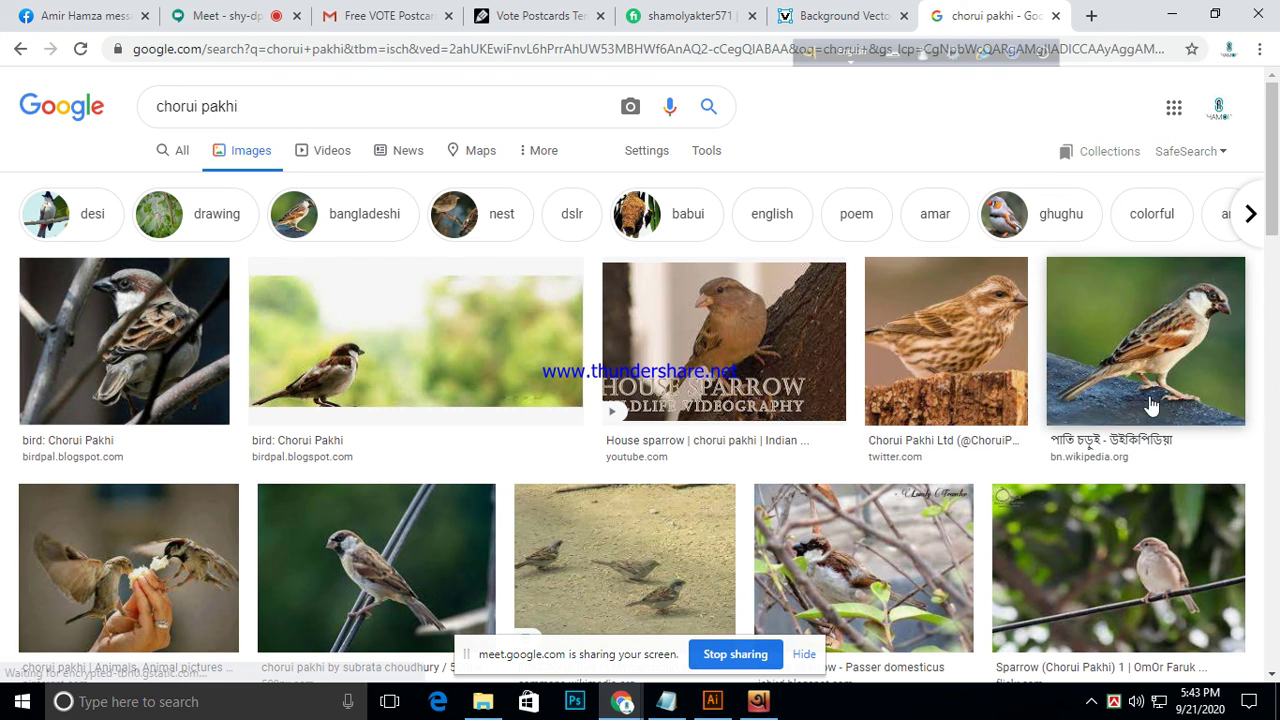
- Open the streaked brown bird perched on a wooden stump and save it to Pictures as the JPEG B5DTDXpc
left_click(948, 357)
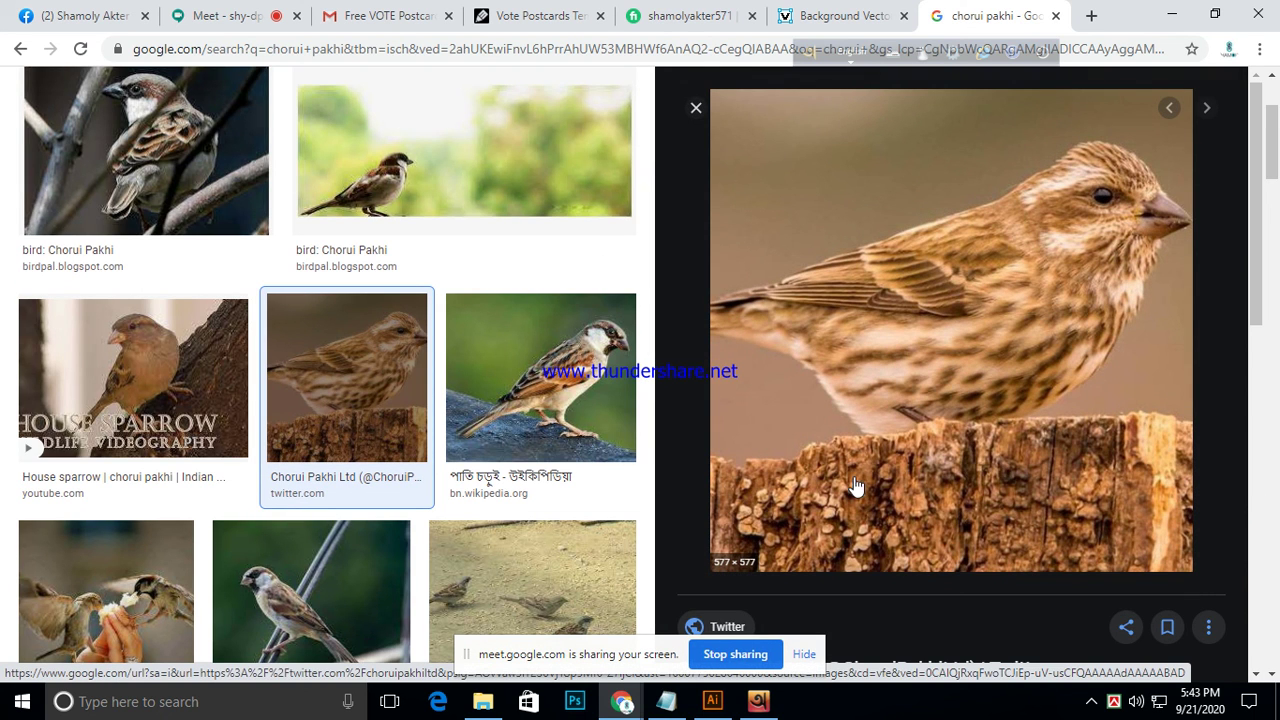
right_click(883, 212)
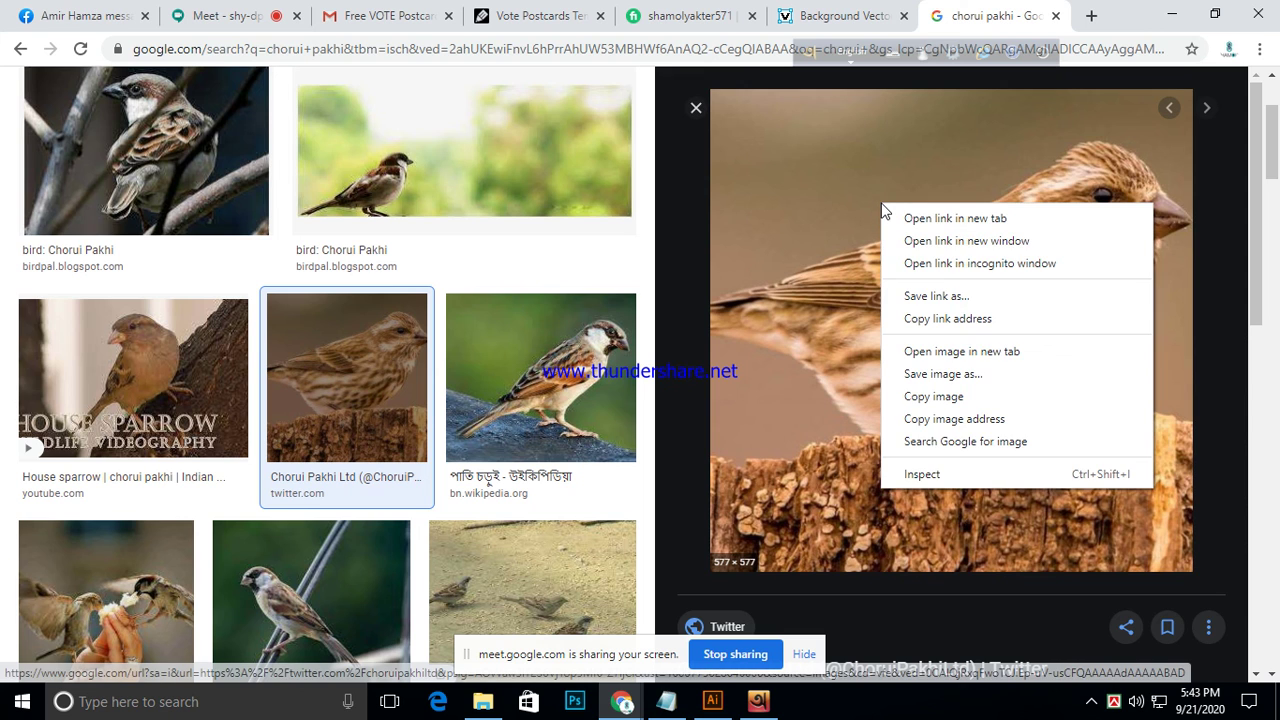
left_click(945, 376)
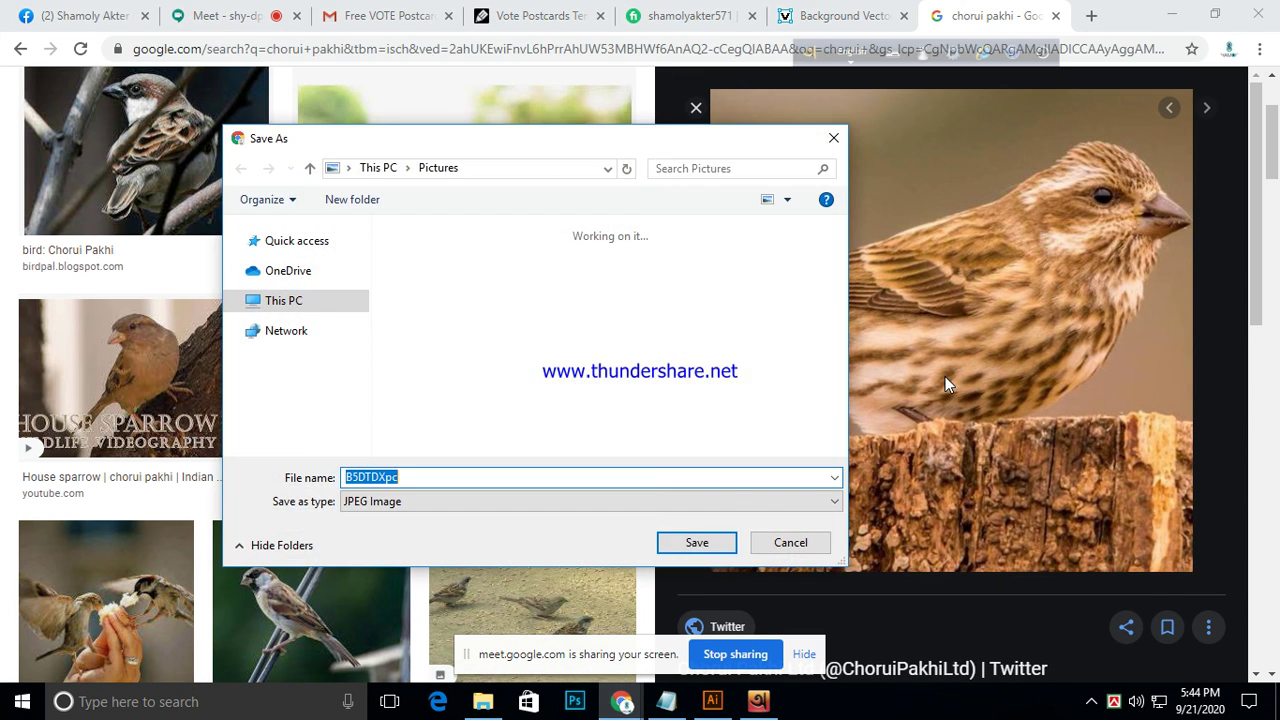
left_click(703, 550)
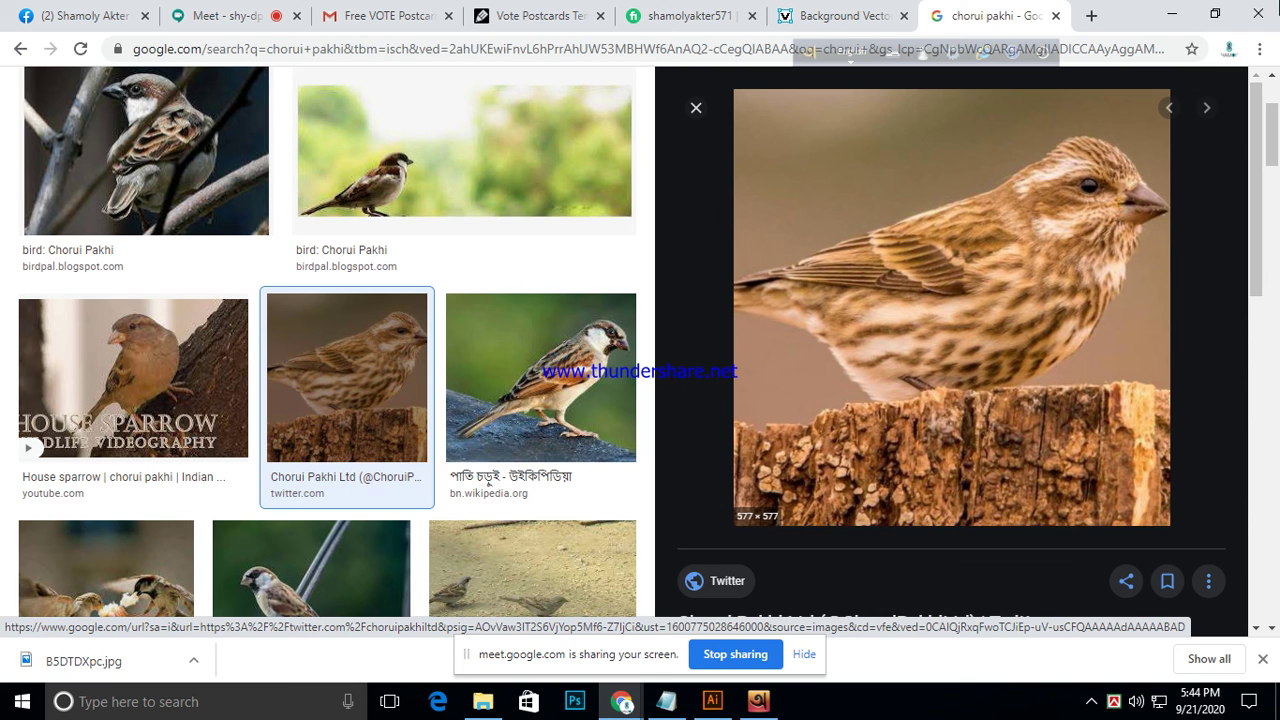
- Return to Facebook, check the notifications, and open the LEDPGazipur GD-4 group conversation
left_click(75, 16)
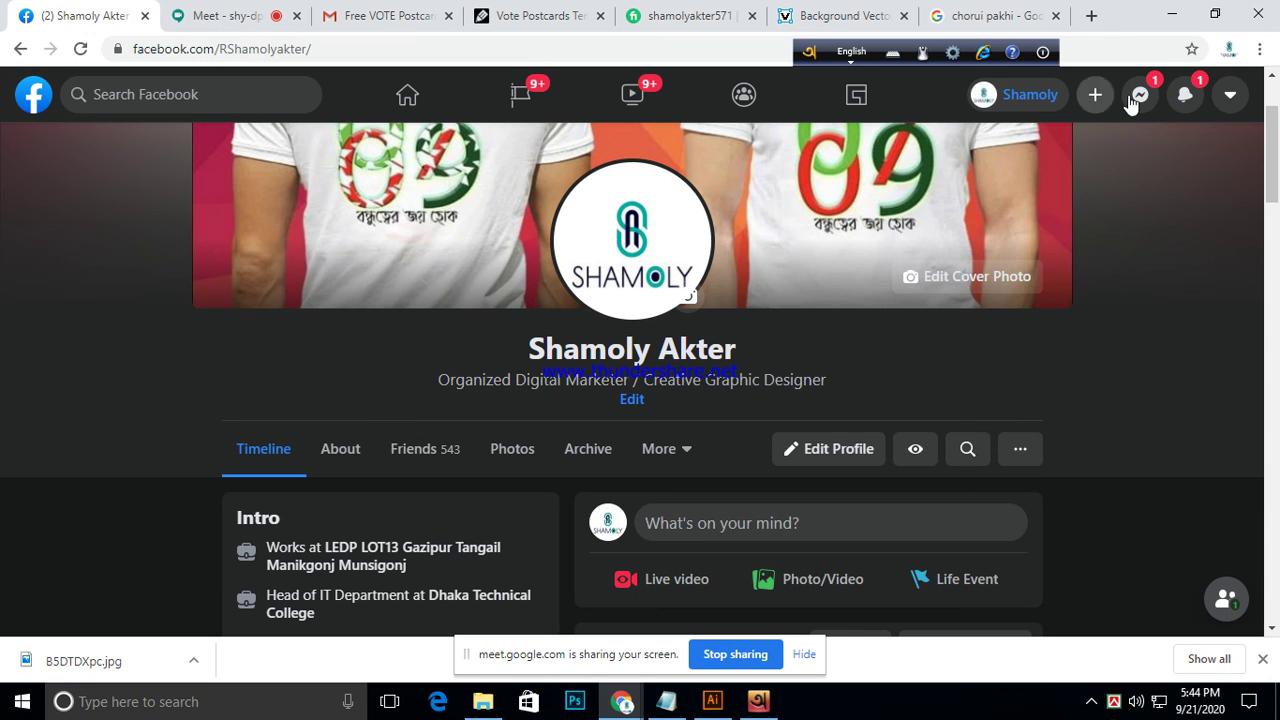
left_click(1182, 97)
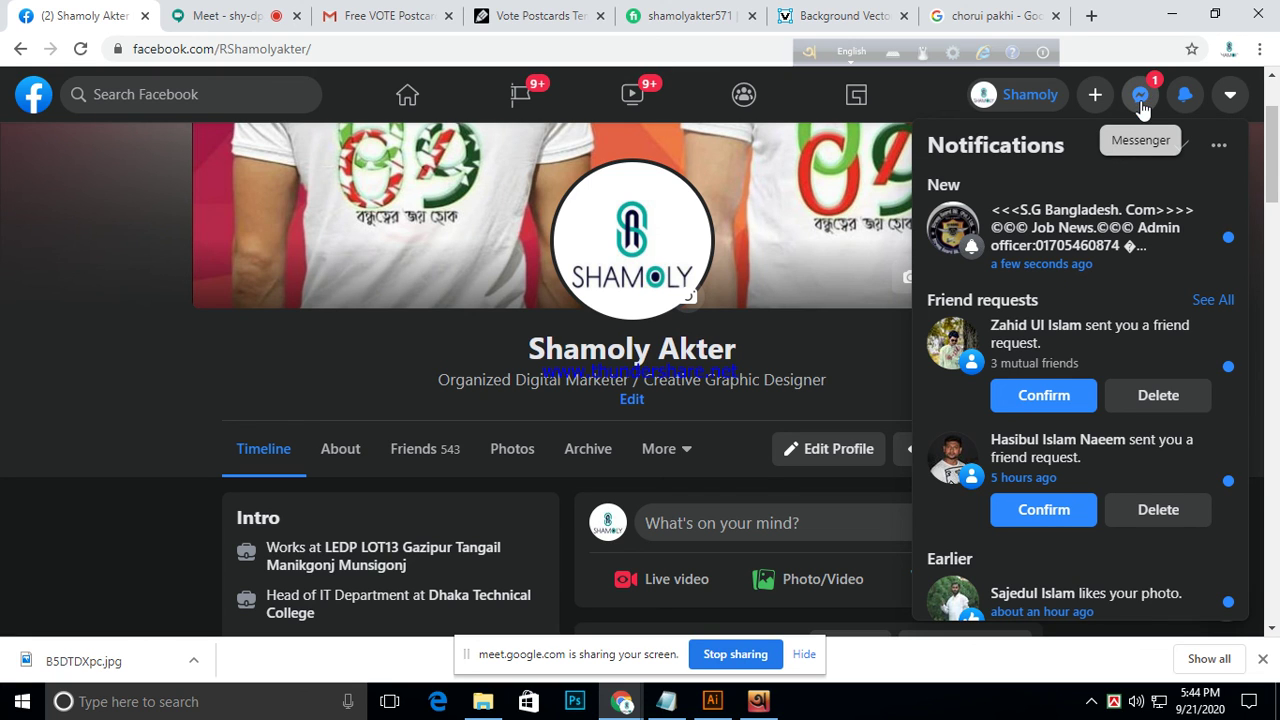
left_click(1142, 98)
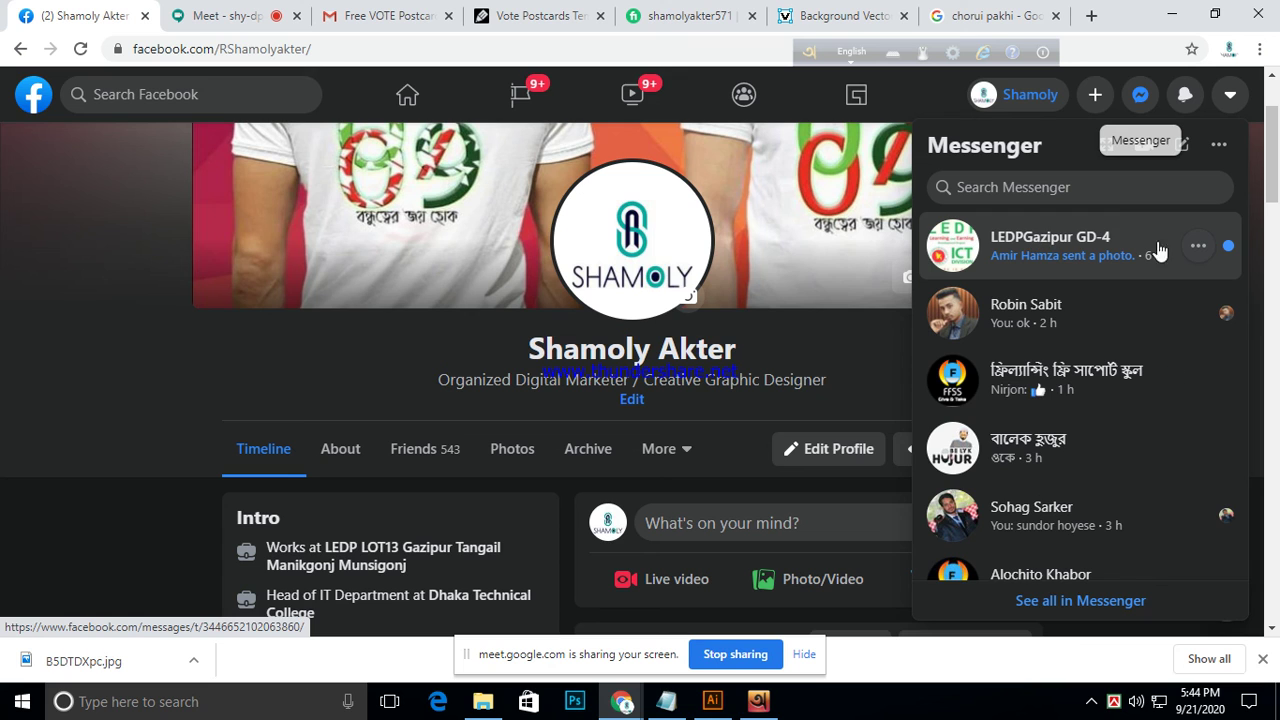
left_click(1055, 248)
left_click(1049, 233)
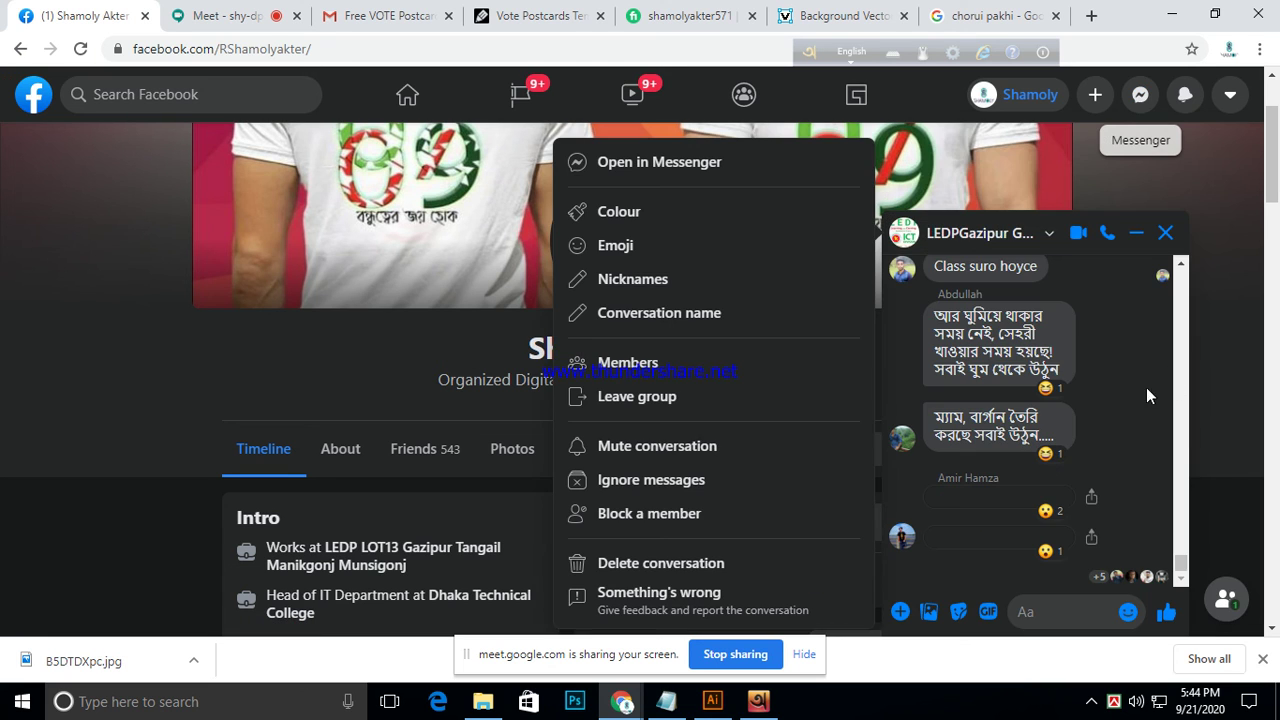
- Attach the B5DTDXpc bird photo from the Pictures folder to a message in the group conversation
left_click(901, 613)
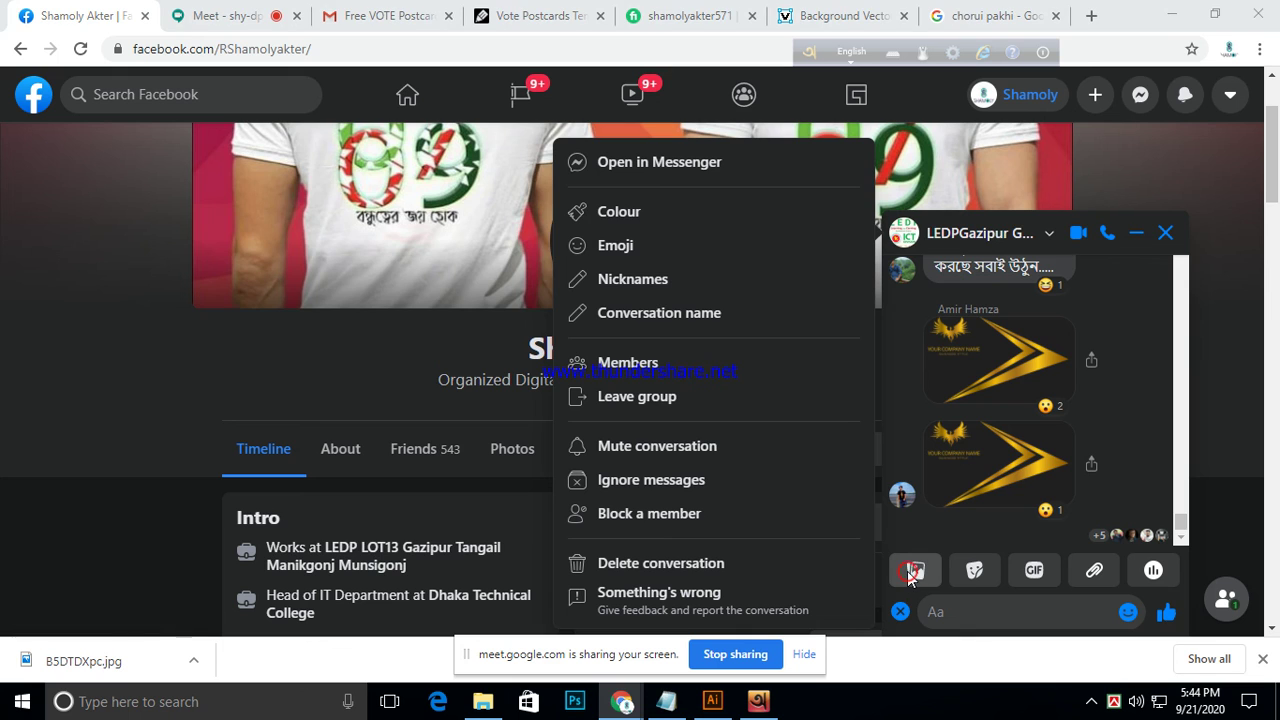
left_click(907, 571)
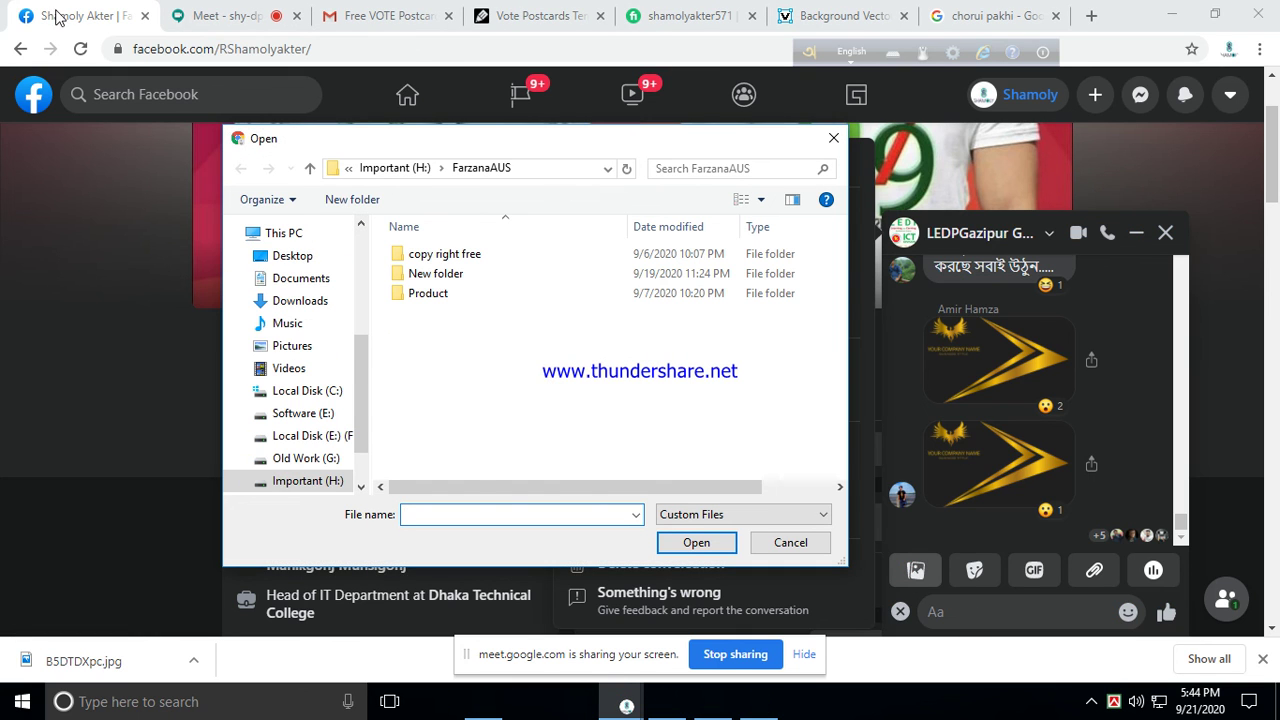
left_click(304, 344)
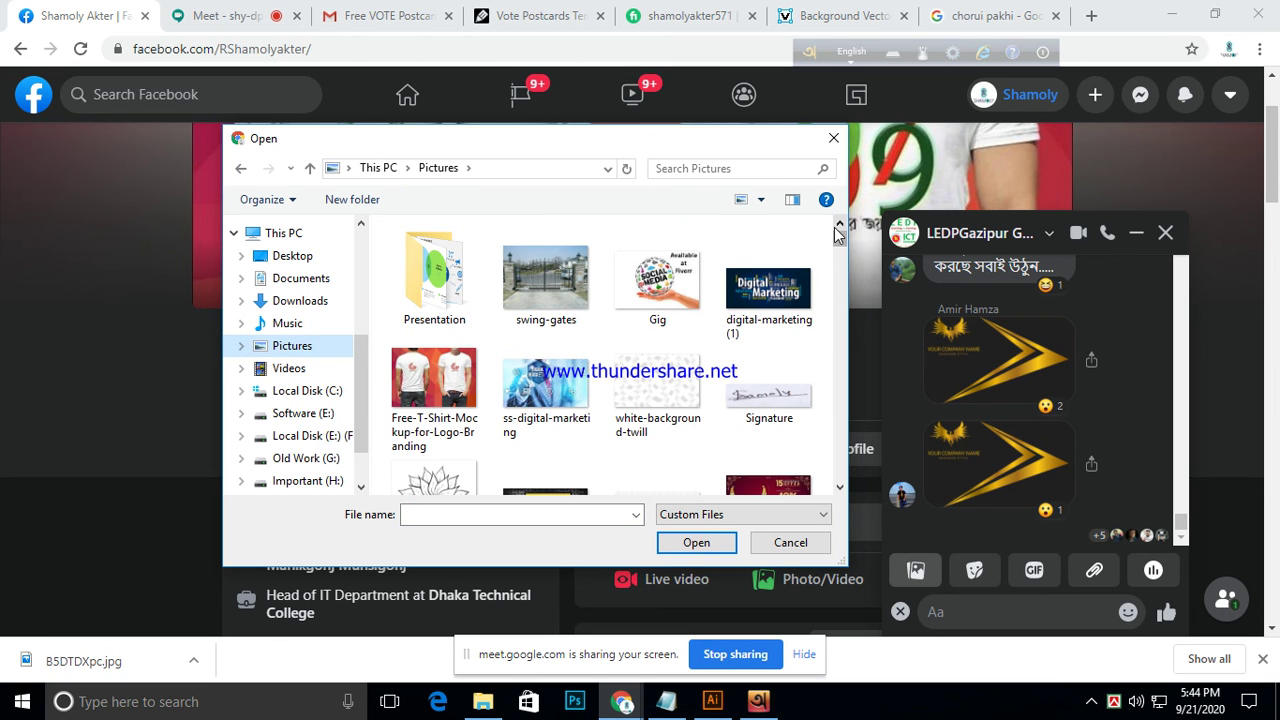
left_click_drag(841, 238, 836, 476)
left_click(618, 376)
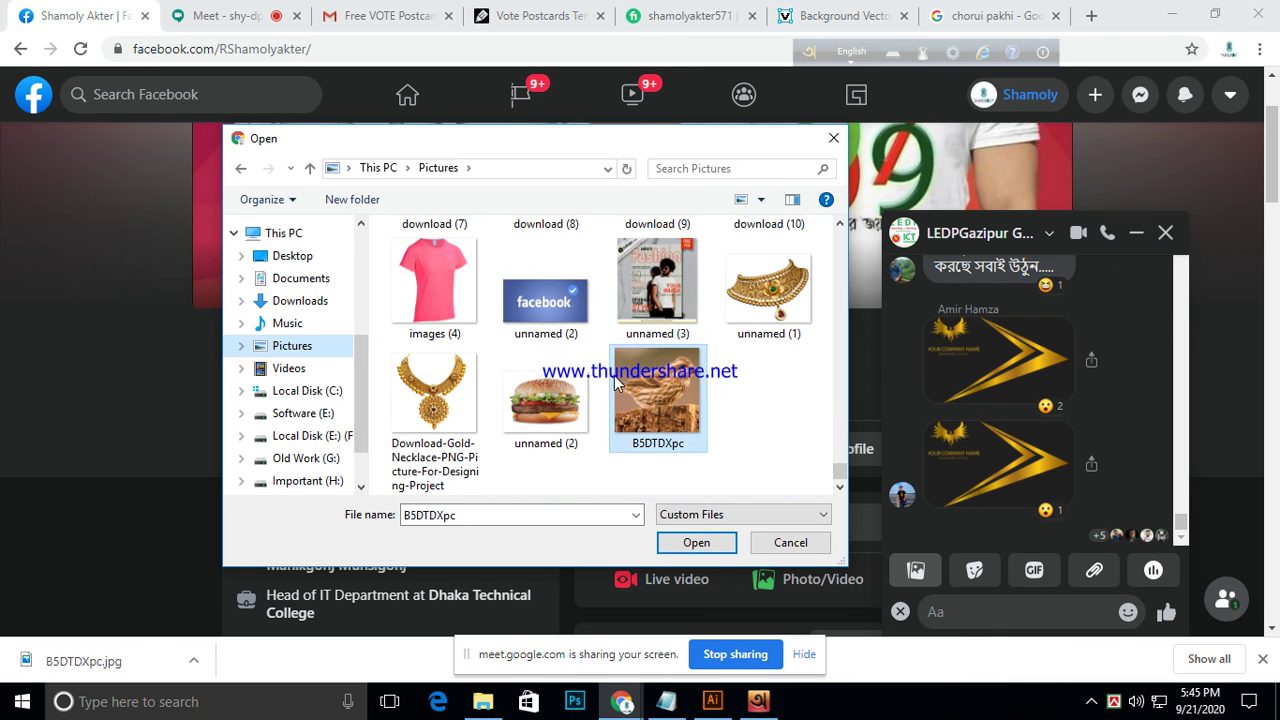
left_click(692, 547)
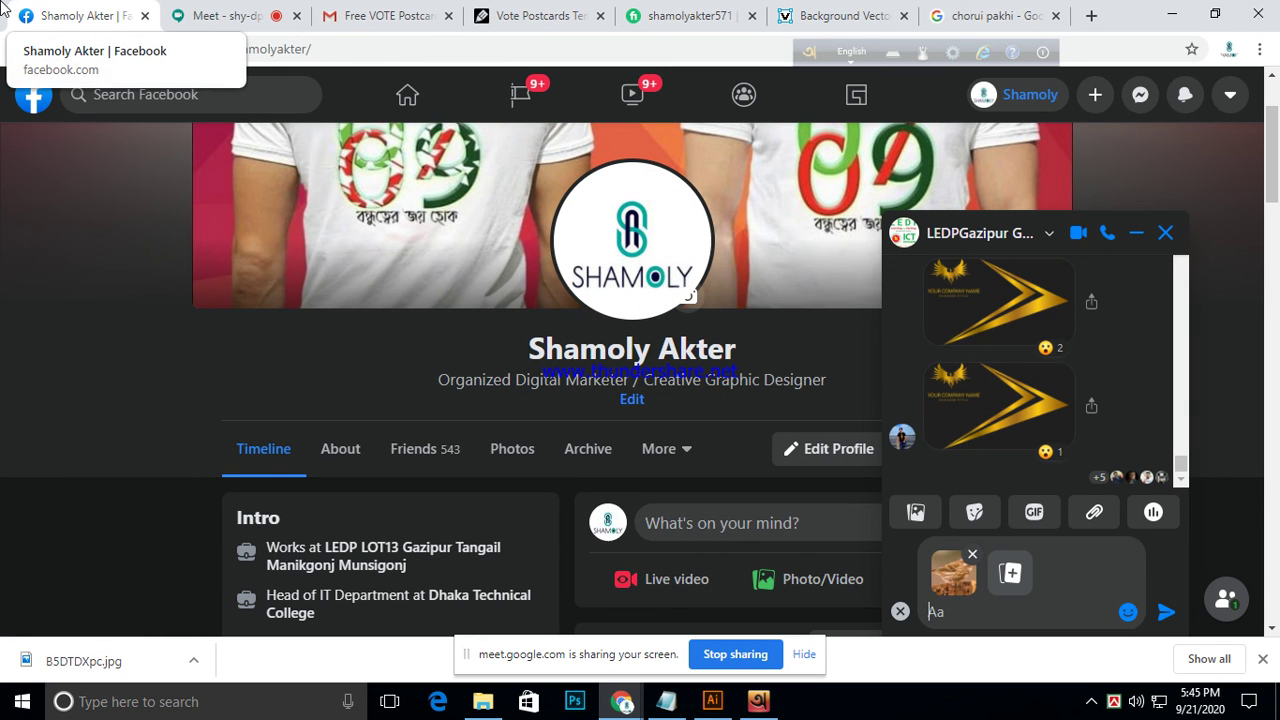
- Send the attached bird photo to the LEDPGazipur group conversation and switch back to Illustrator
left_click(1160, 617)
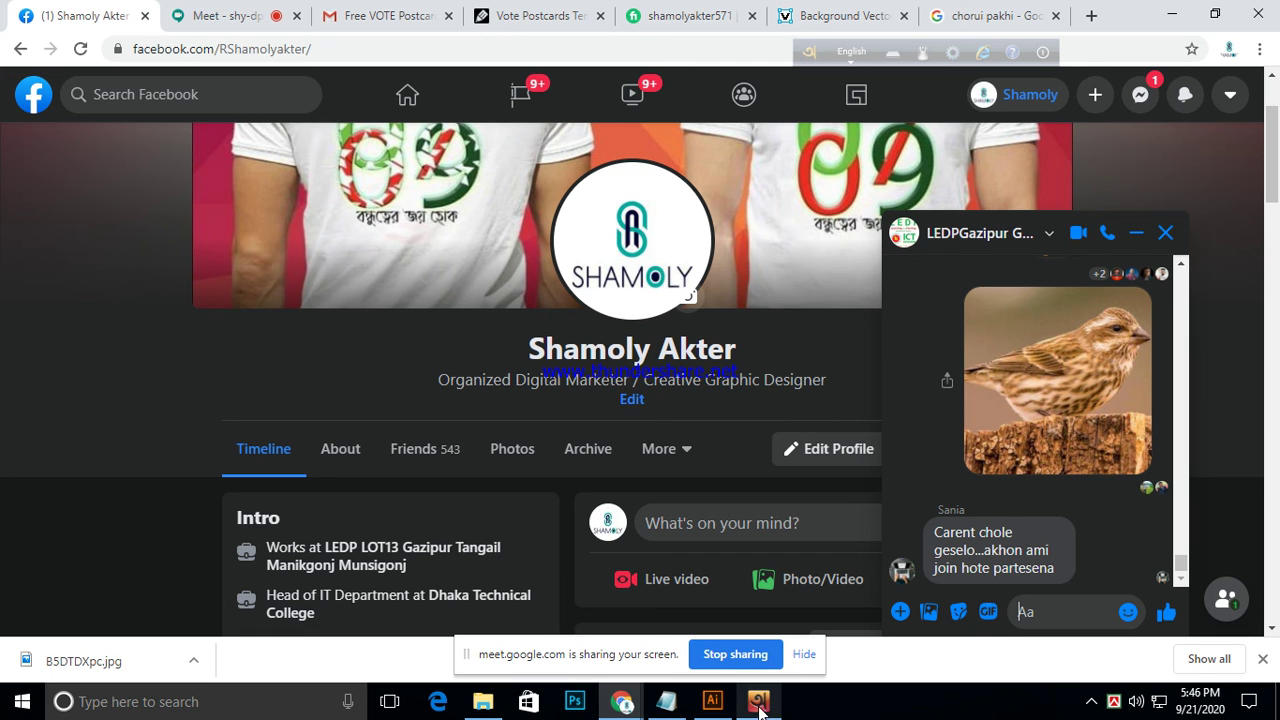
left_click(716, 701)
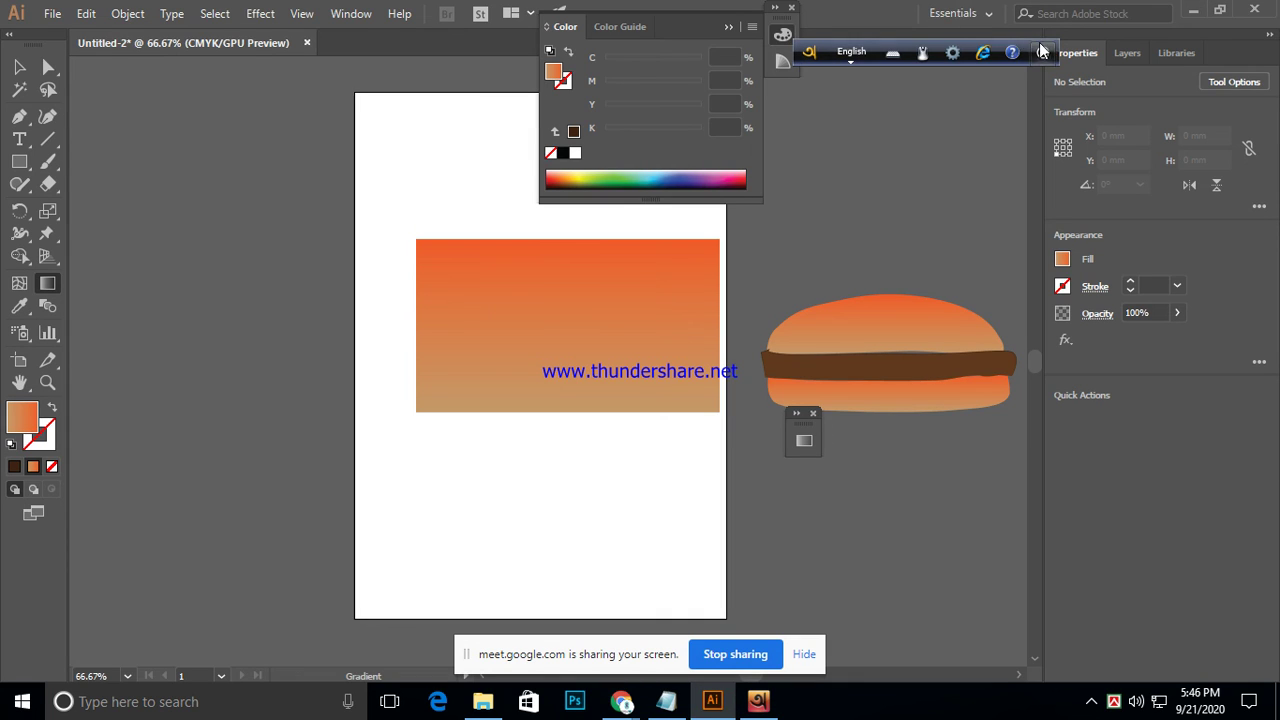
left_click(987, 15)
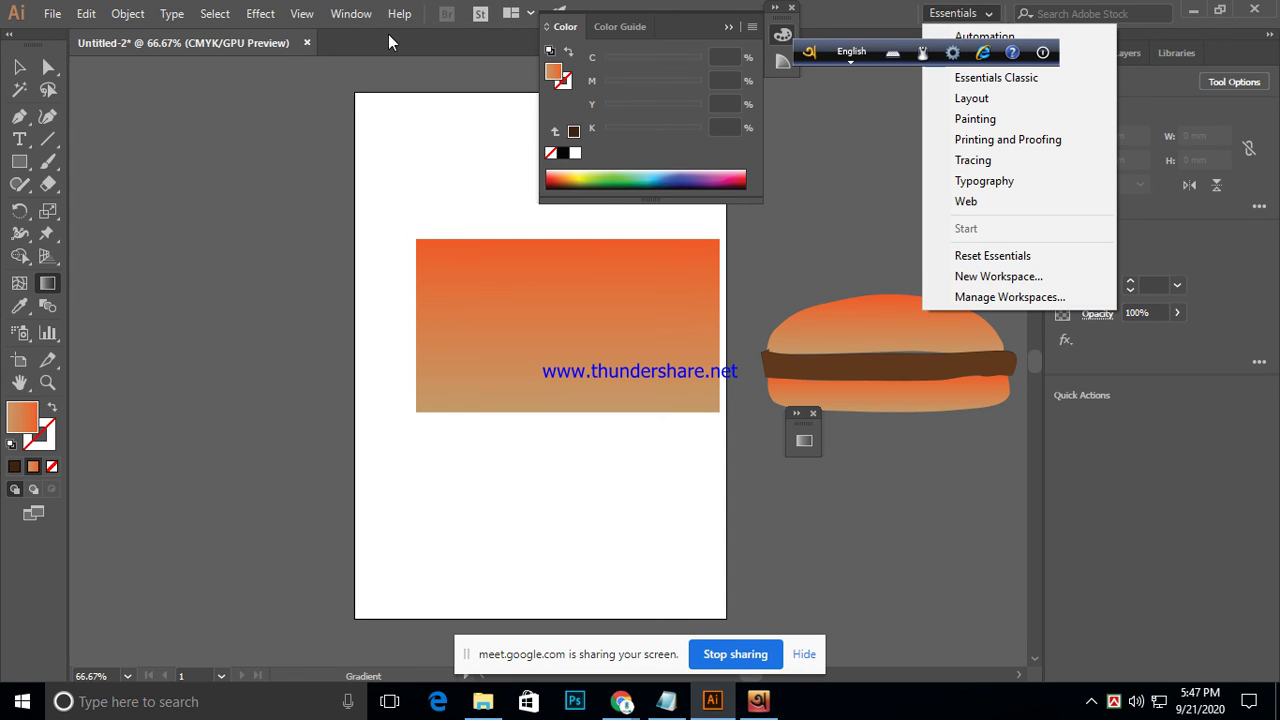
left_click(360, 13)
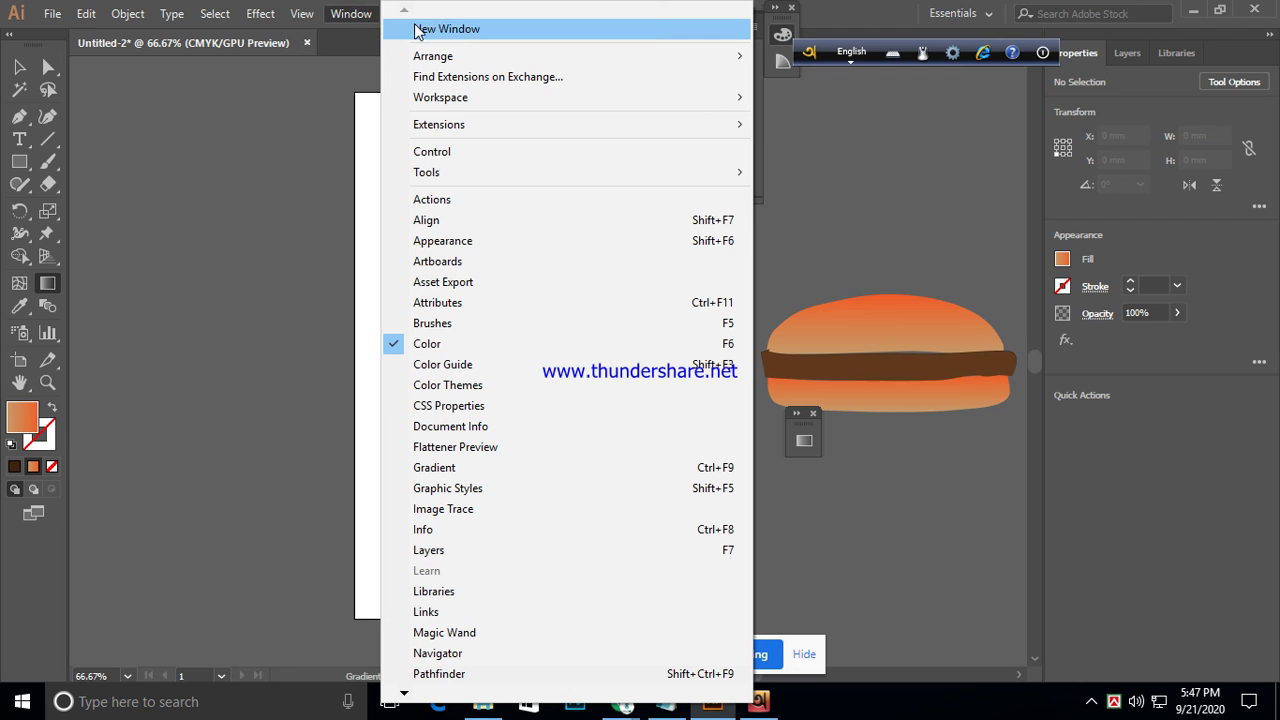
mouse_move(474, 100)
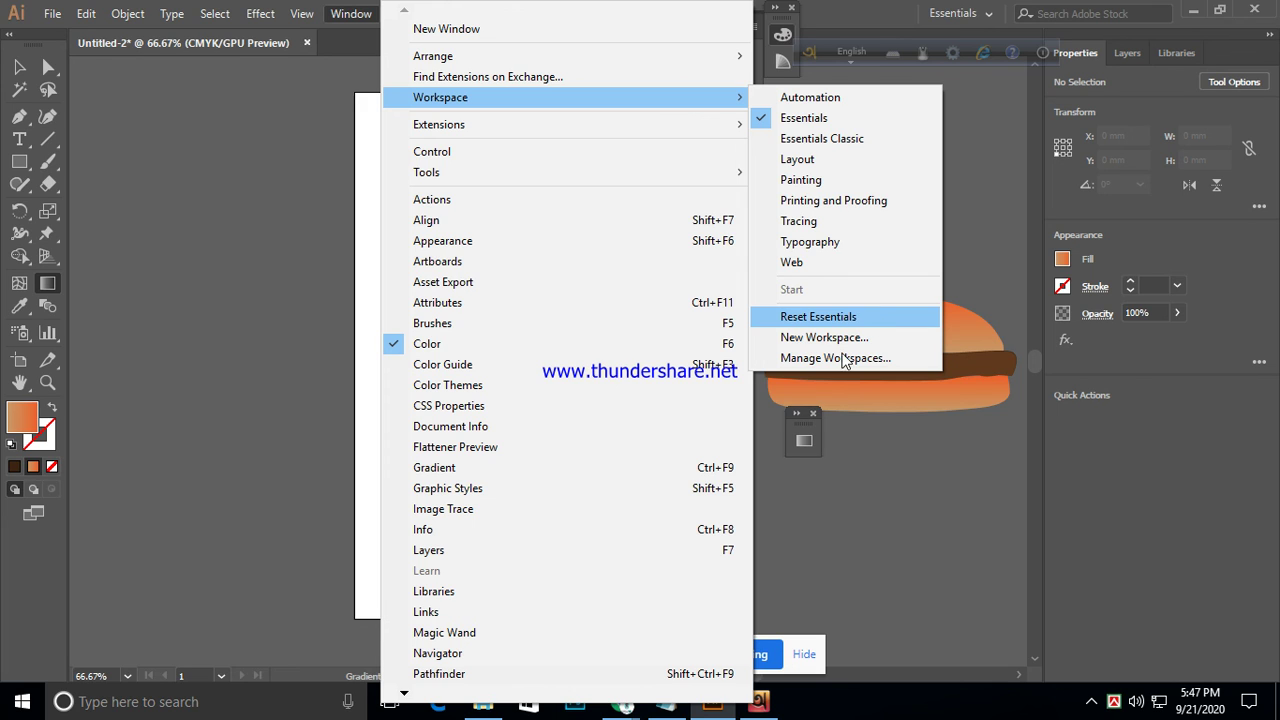
left_click(919, 459)
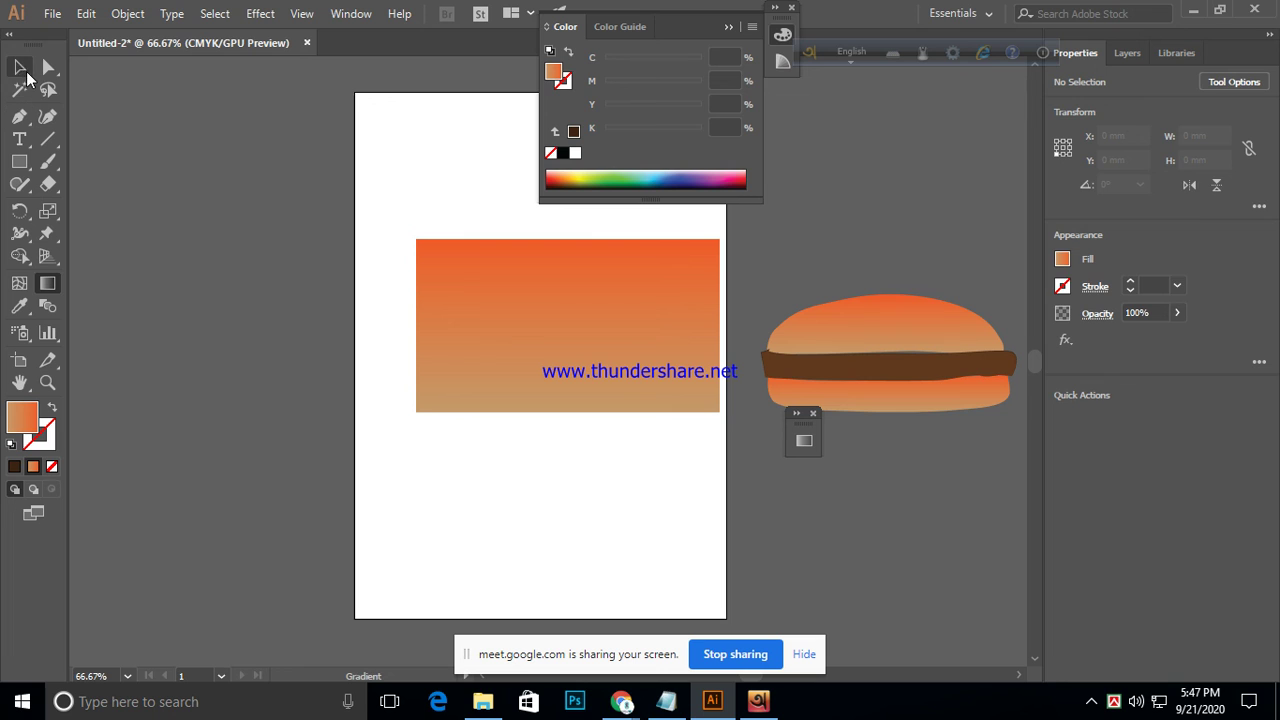
- Delete the orange-to-tan gradient rectangle from the artboard
left_click(19, 67)
left_click(540, 352)
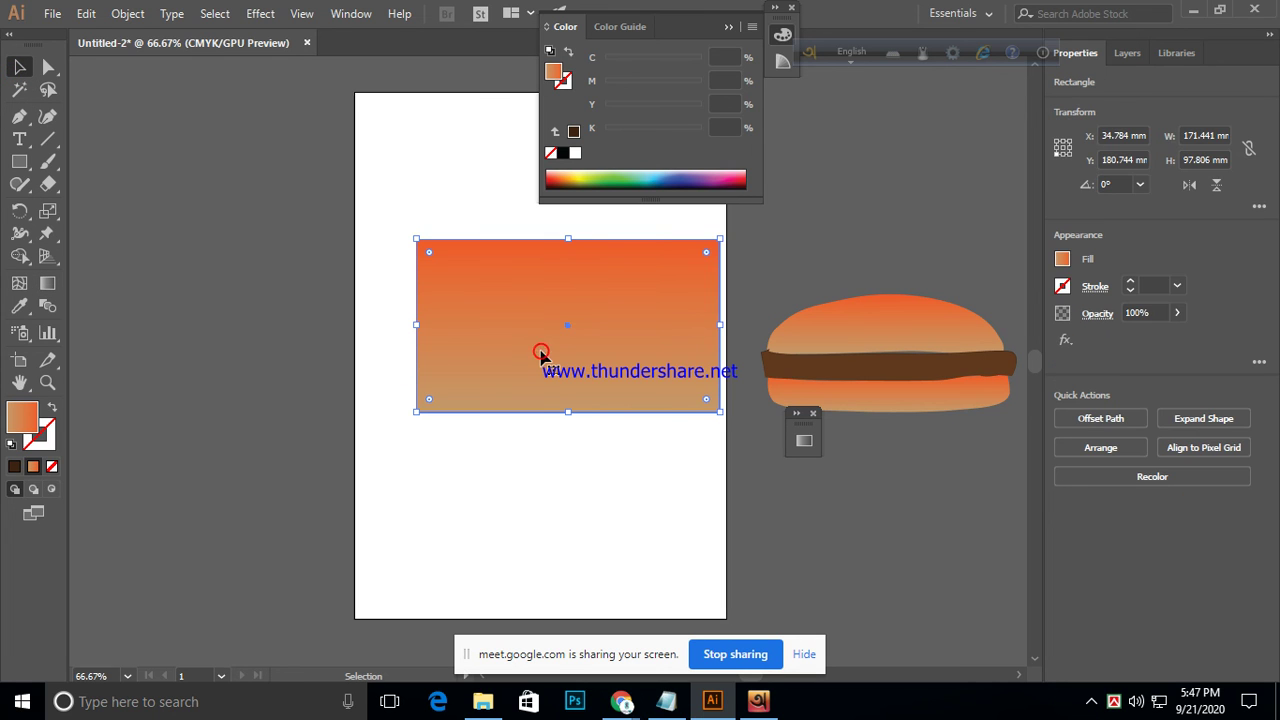
key("Delete")
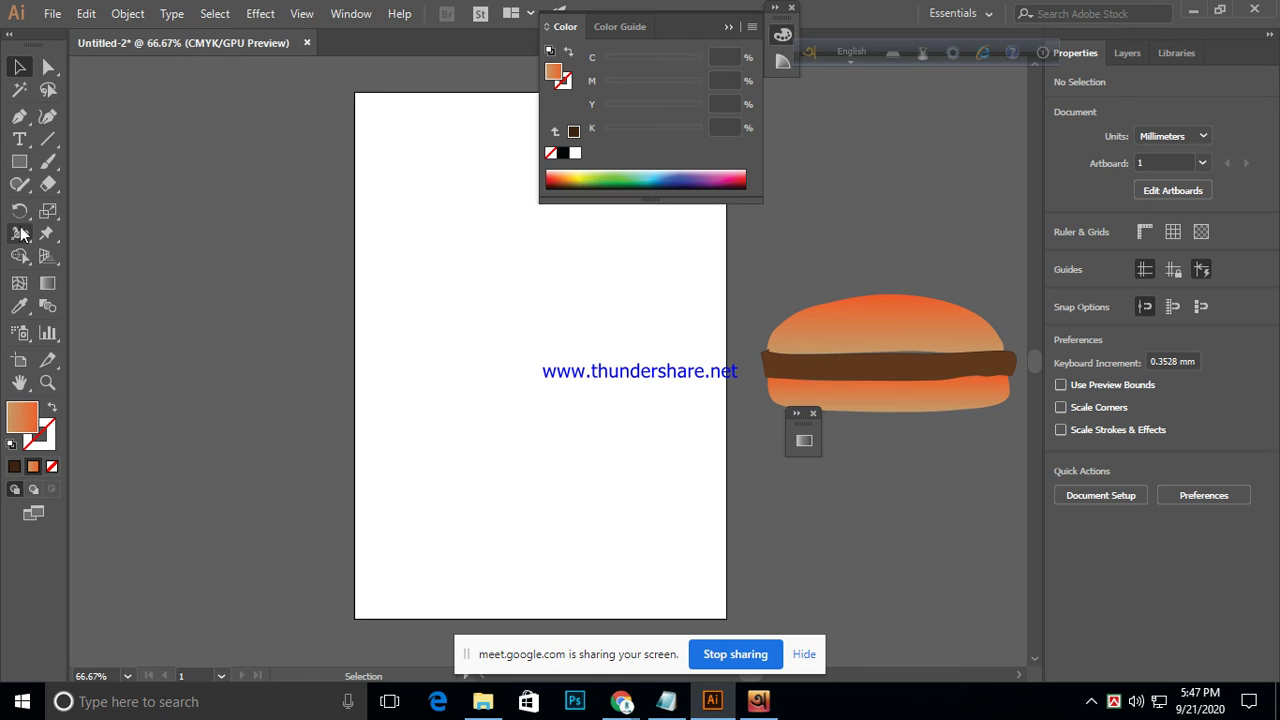
- Draw a tall ellipse about 104 mm wide and 185 mm high on the artboard and widen it to about 112 mm
left_click_drag(19, 161, 92, 207)
left_click_drag(488, 224, 672, 550)
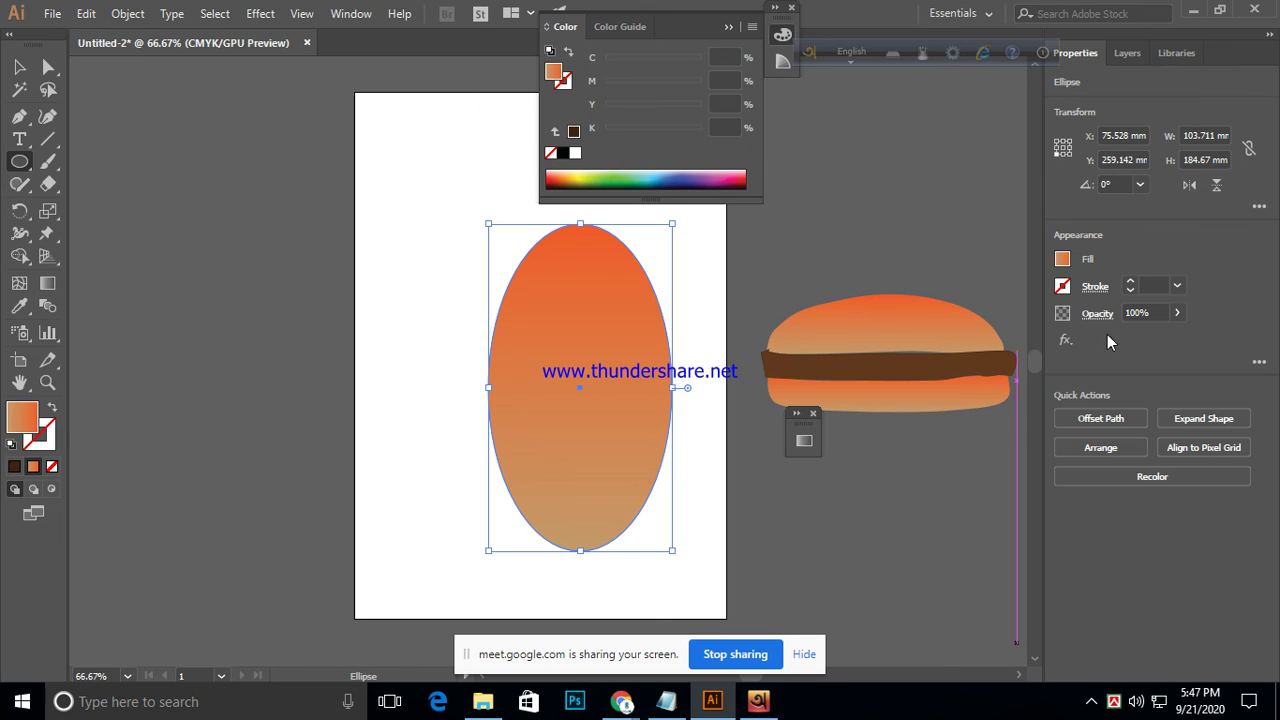
left_click(20, 68)
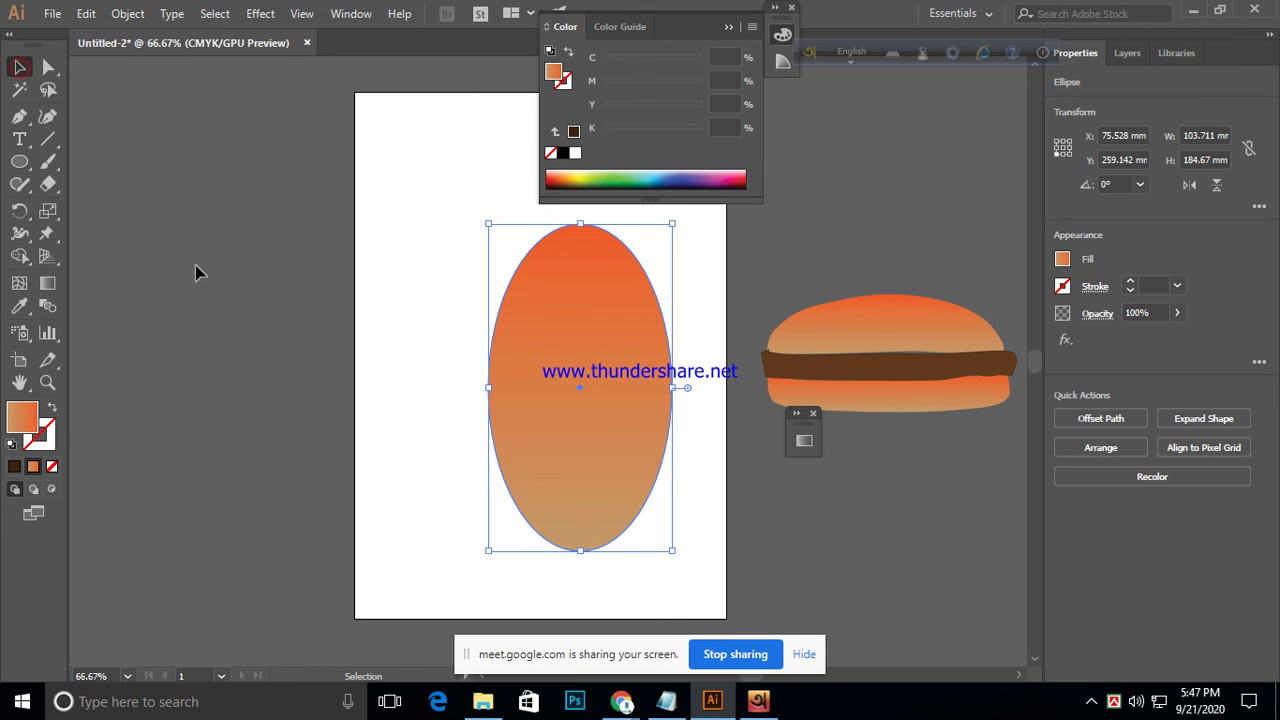
left_click_drag(487, 388, 473, 388)
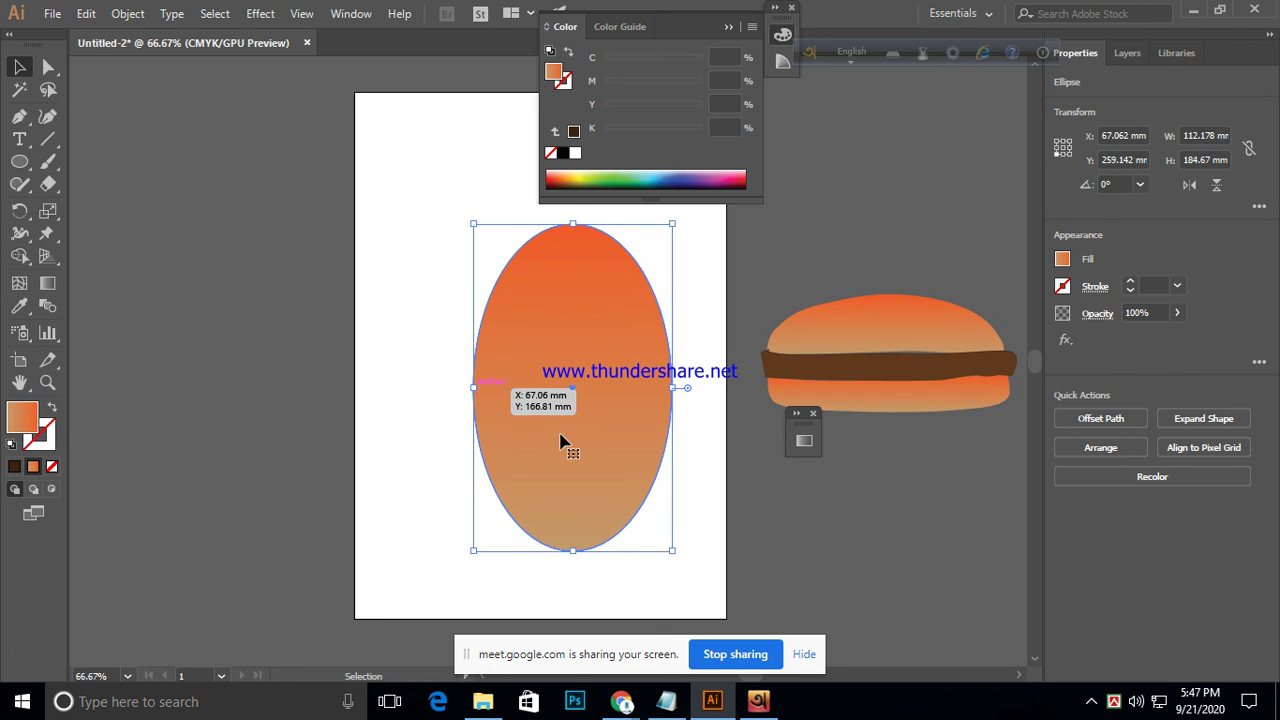
left_click(891, 514)
left_click(569, 477)
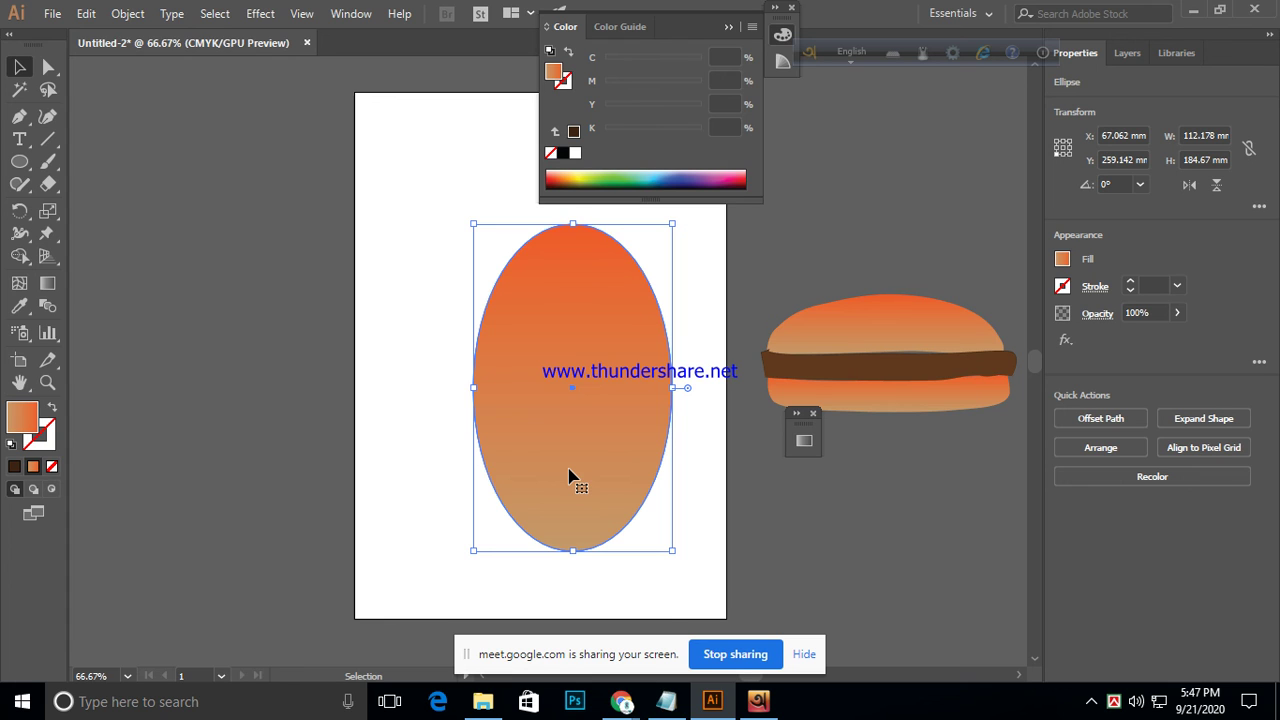
right_click(562, 310)
left_click(527, 505)
right_click(580, 326)
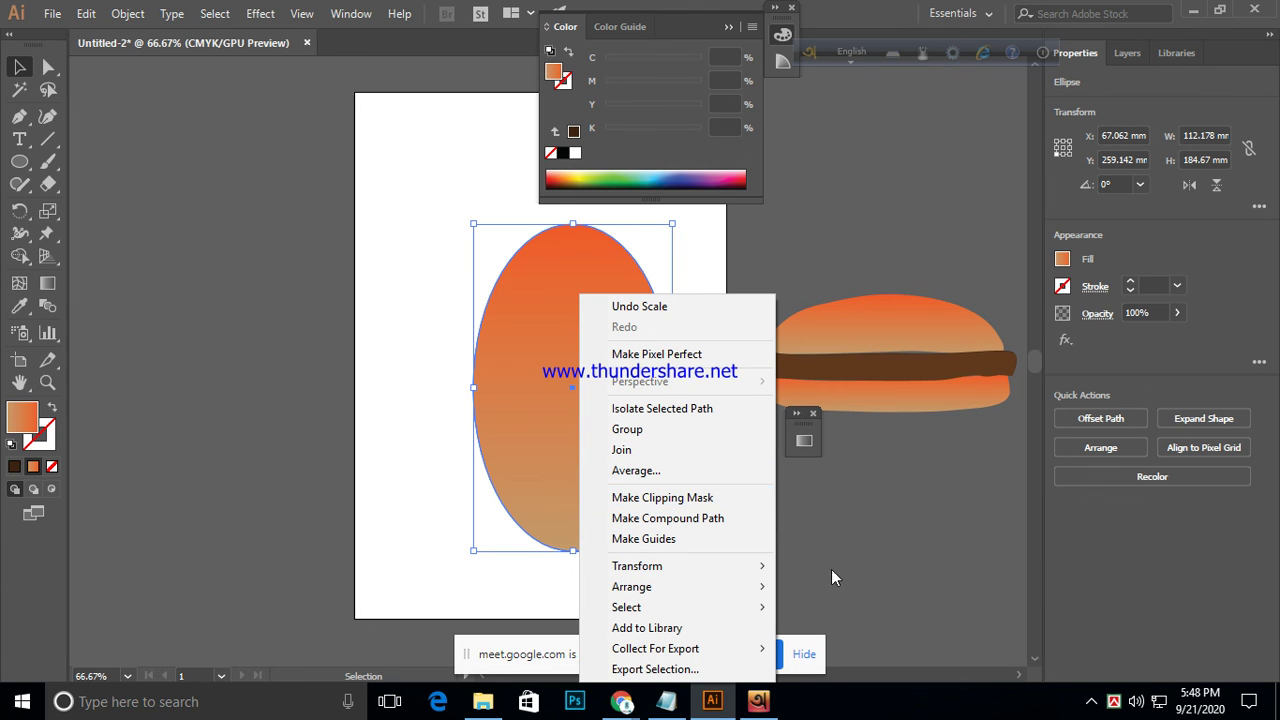
left_click(892, 527)
double_click(580, 420)
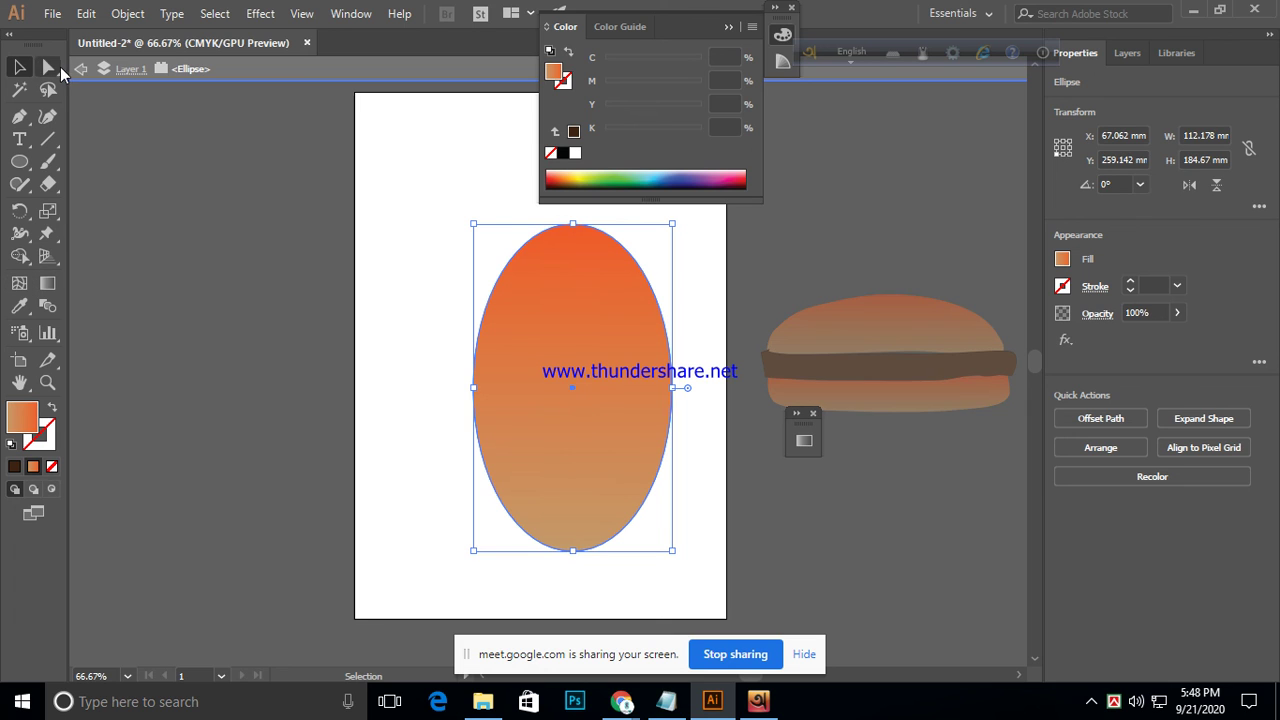
left_click(81, 68)
left_click(81, 69)
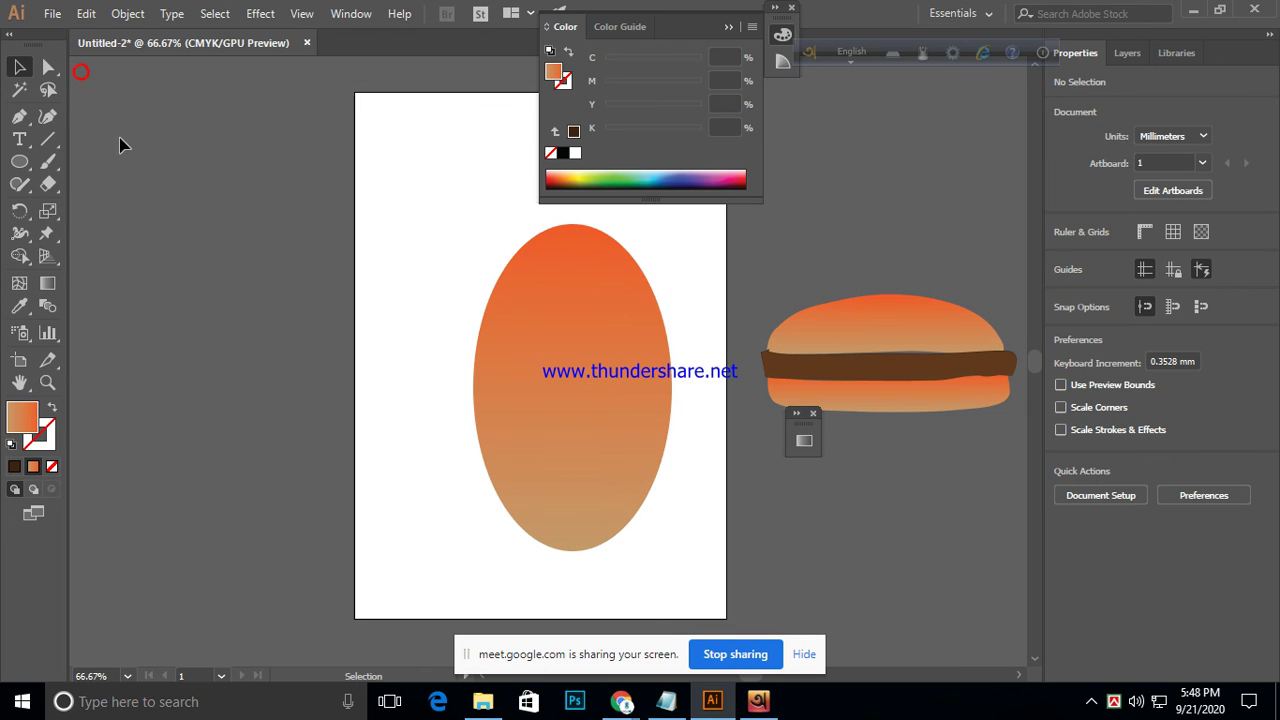
- Change the ellipse's gradient to run horizontally, from tan on its left side to orange on its right side
left_click(47, 284)
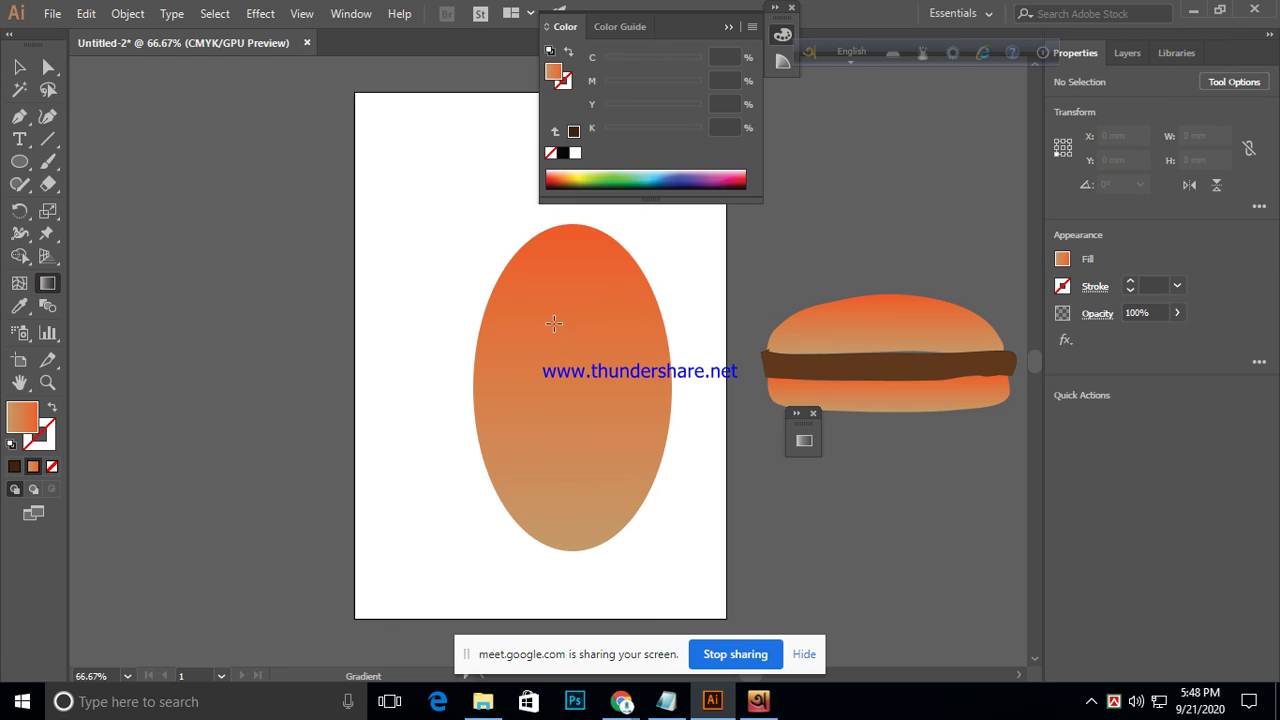
left_click(568, 497)
left_click(454, 547)
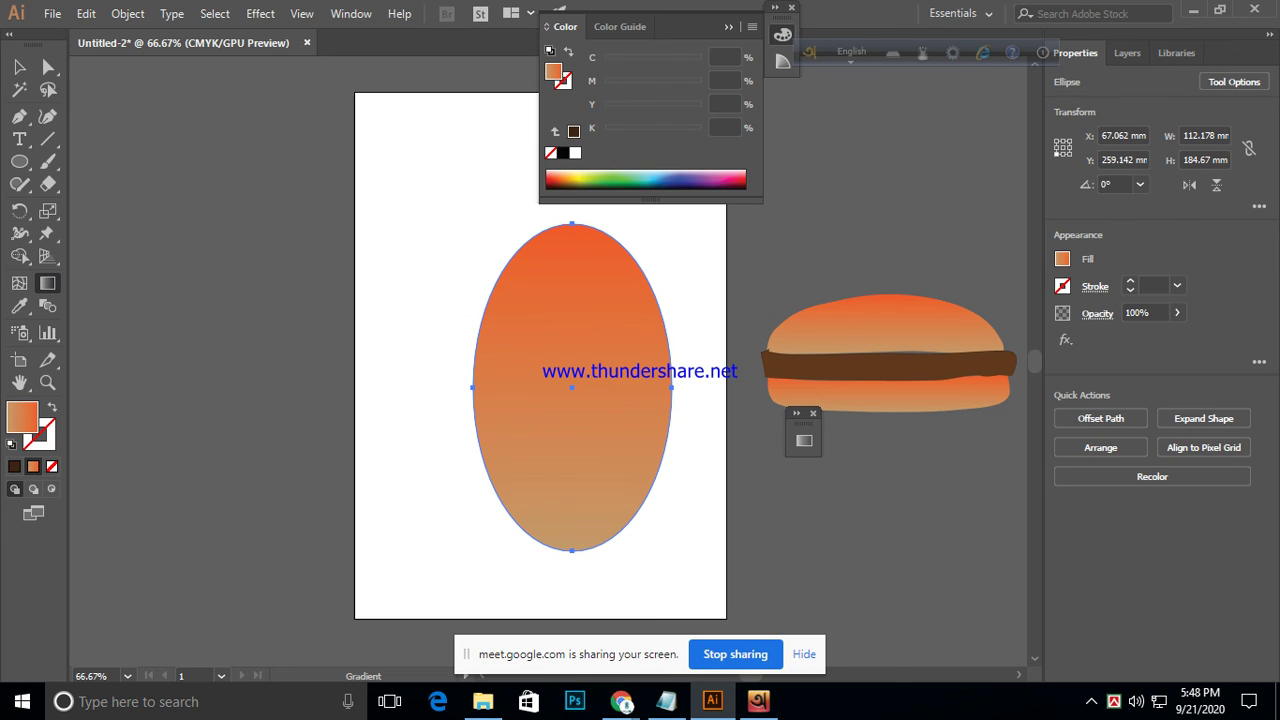
left_click_drag(613, 394, 409, 562)
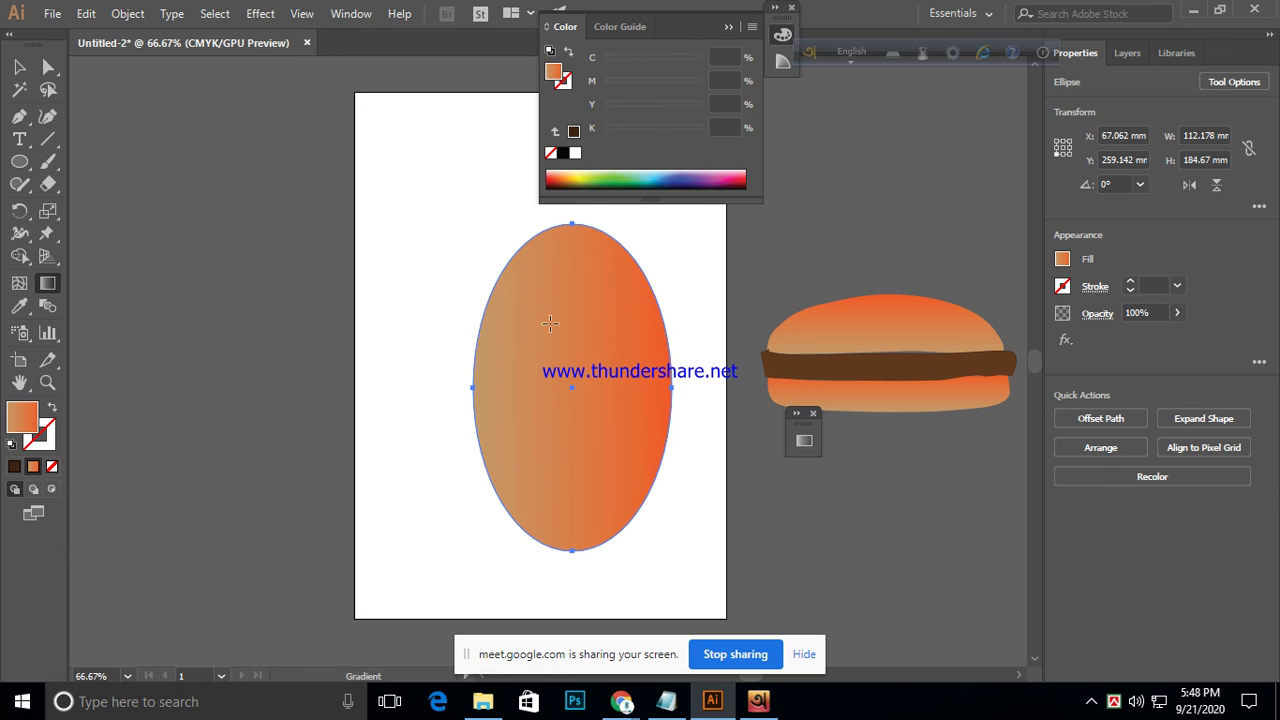
- Try an abrupt vertical split between tan and orange in the ellipse's gradient, and undo it
left_click(397, 494)
left_click(435, 503)
left_click(406, 518)
left_click_drag(596, 505, 600, 505)
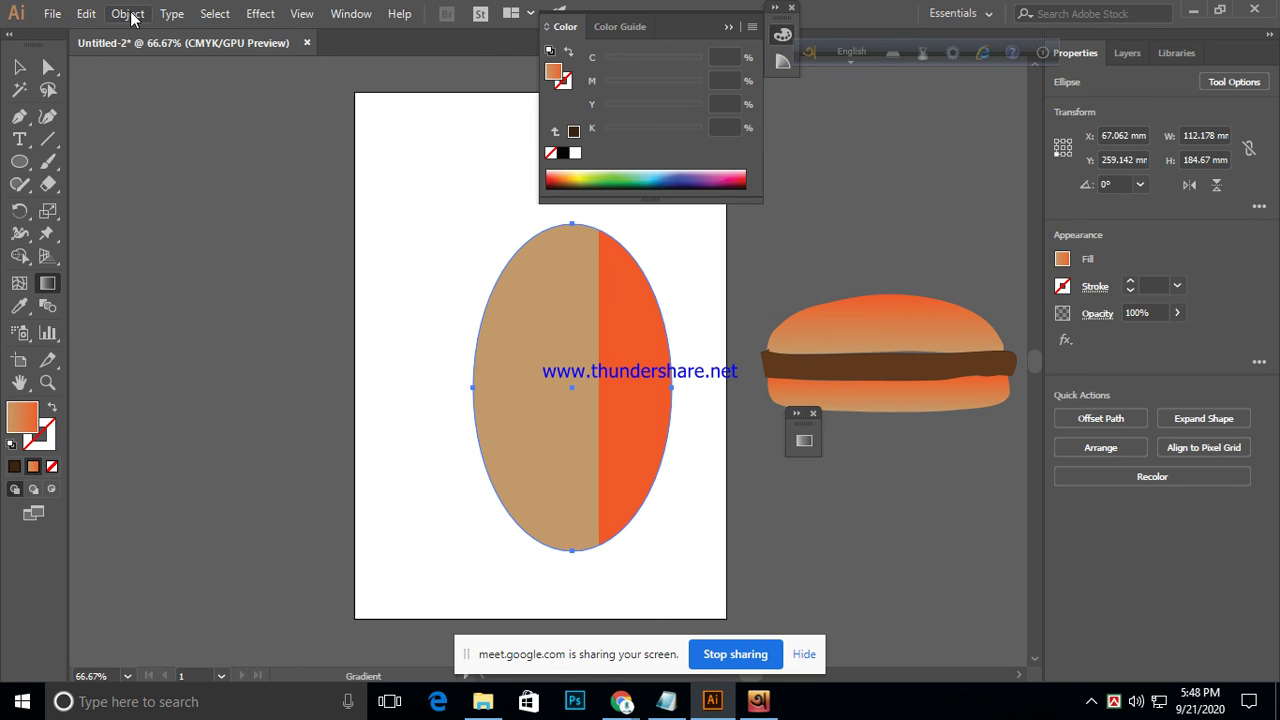
left_click(88, 15)
left_click(88, 15)
left_click(88, 15)
left_click(114, 35)
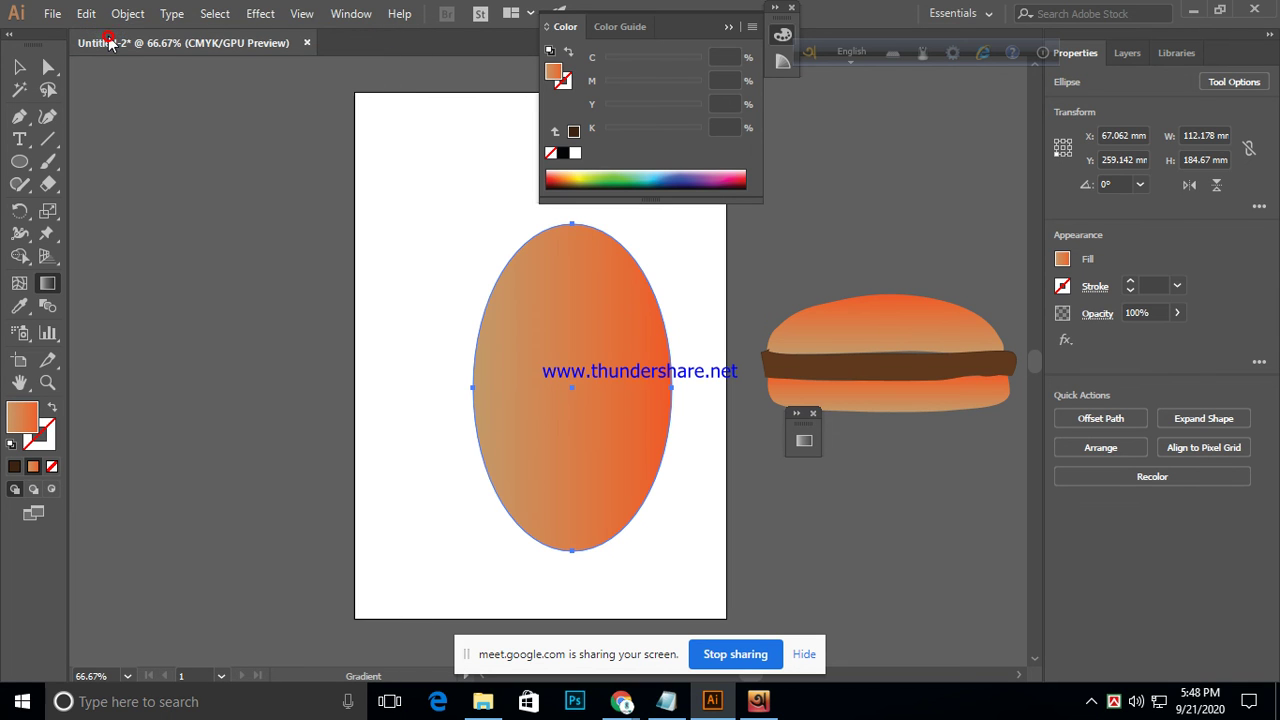
- Shorten the ellipse to about 94 mm high and move it toward the artboard's upper left
left_click(18, 67)
left_click(808, 497)
left_click(818, 572)
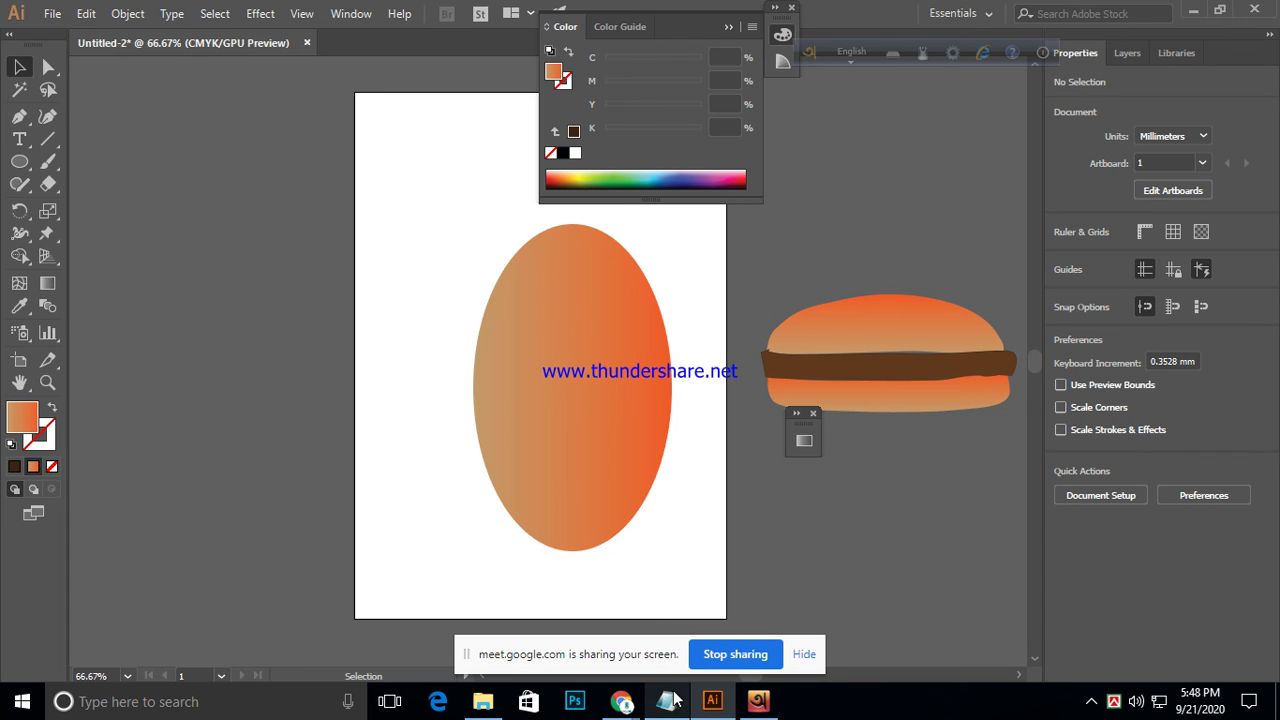
mouse_move(679, 706)
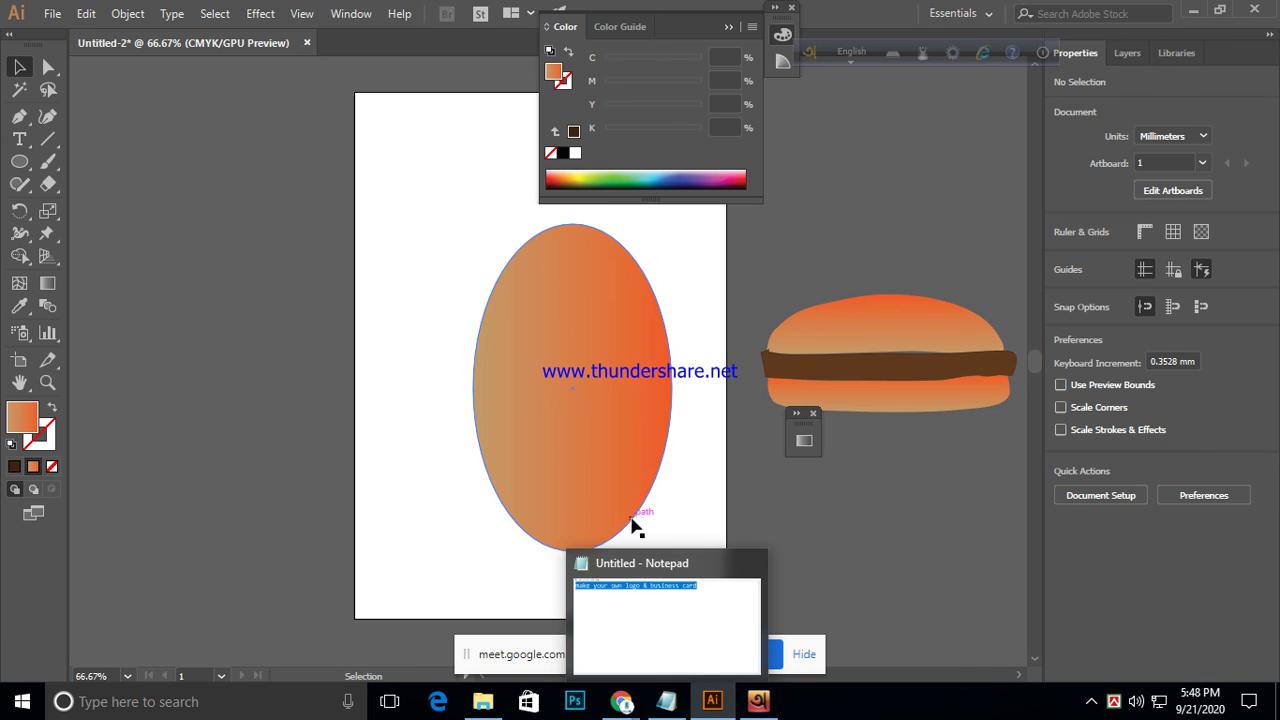
left_click(583, 462)
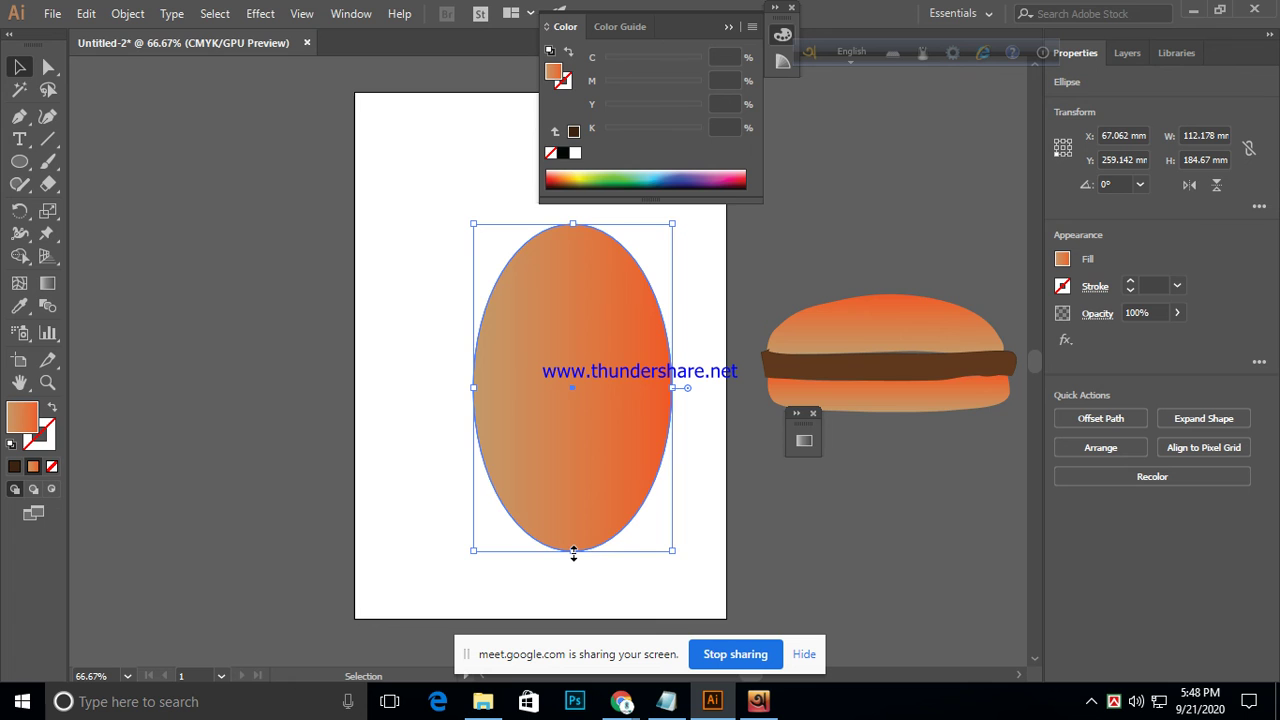
left_click_drag(573, 552, 573, 482)
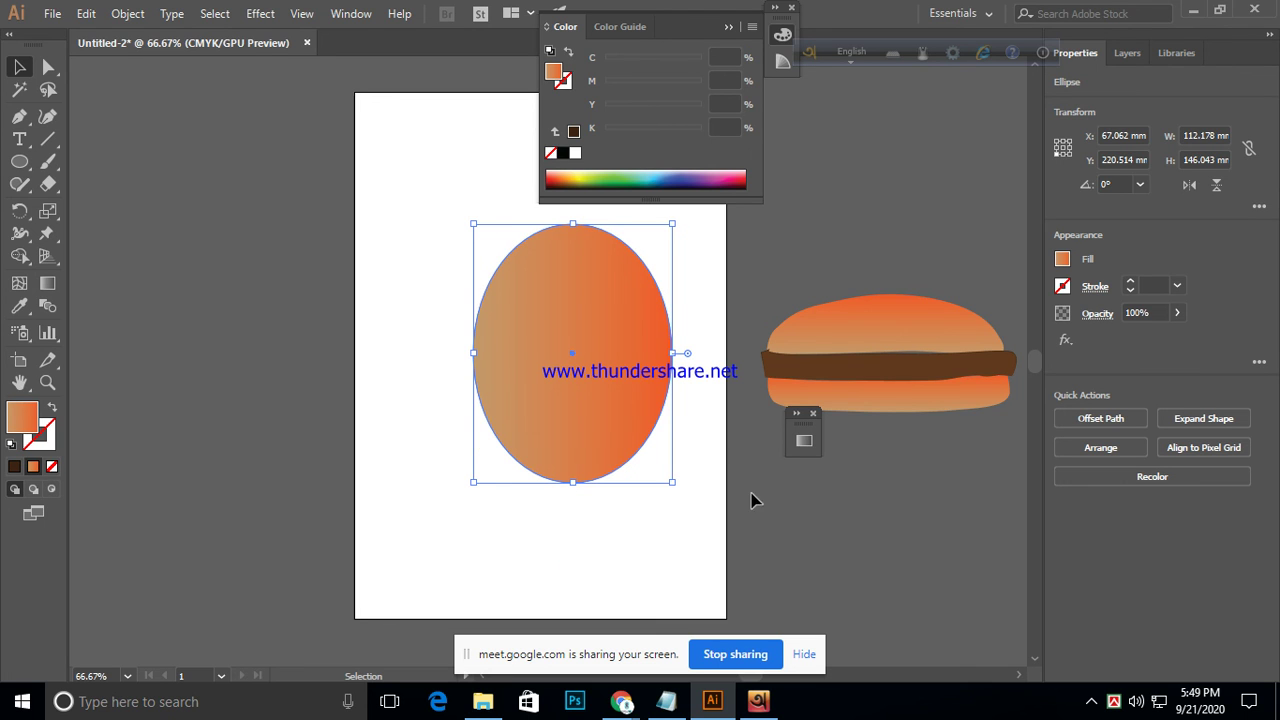
left_click_drag(573, 224, 559, 318)
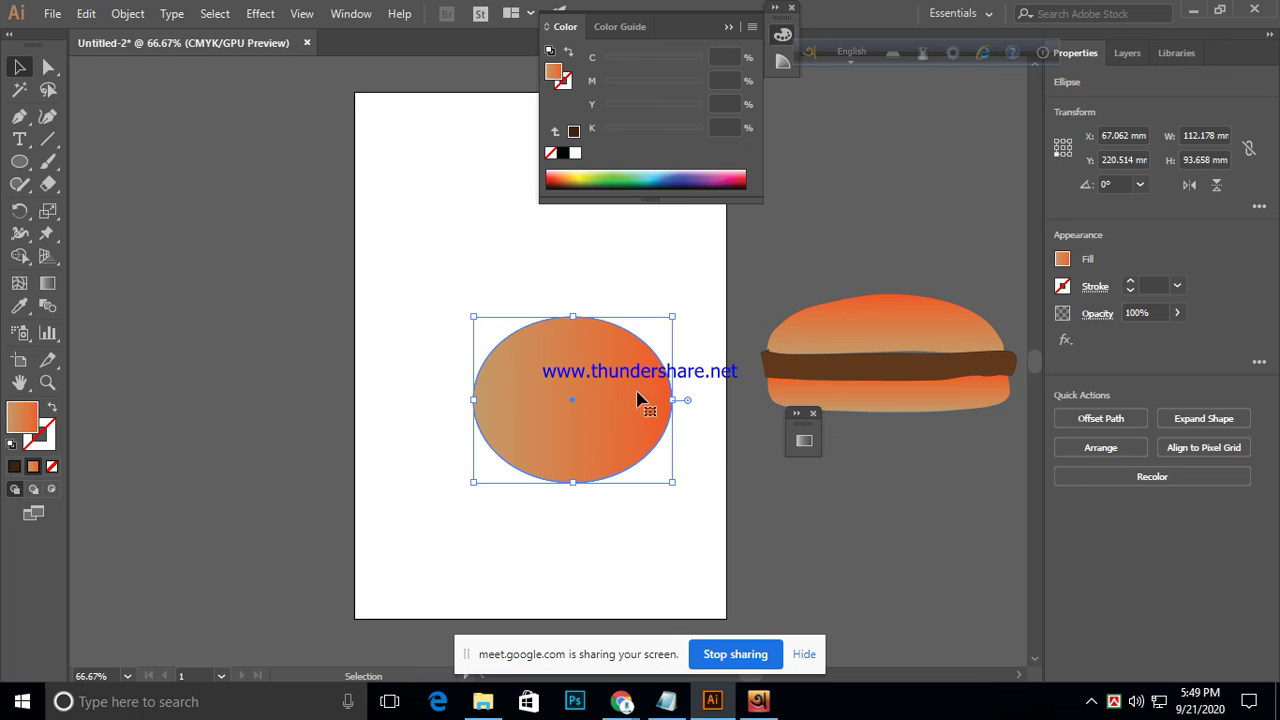
left_click(689, 446)
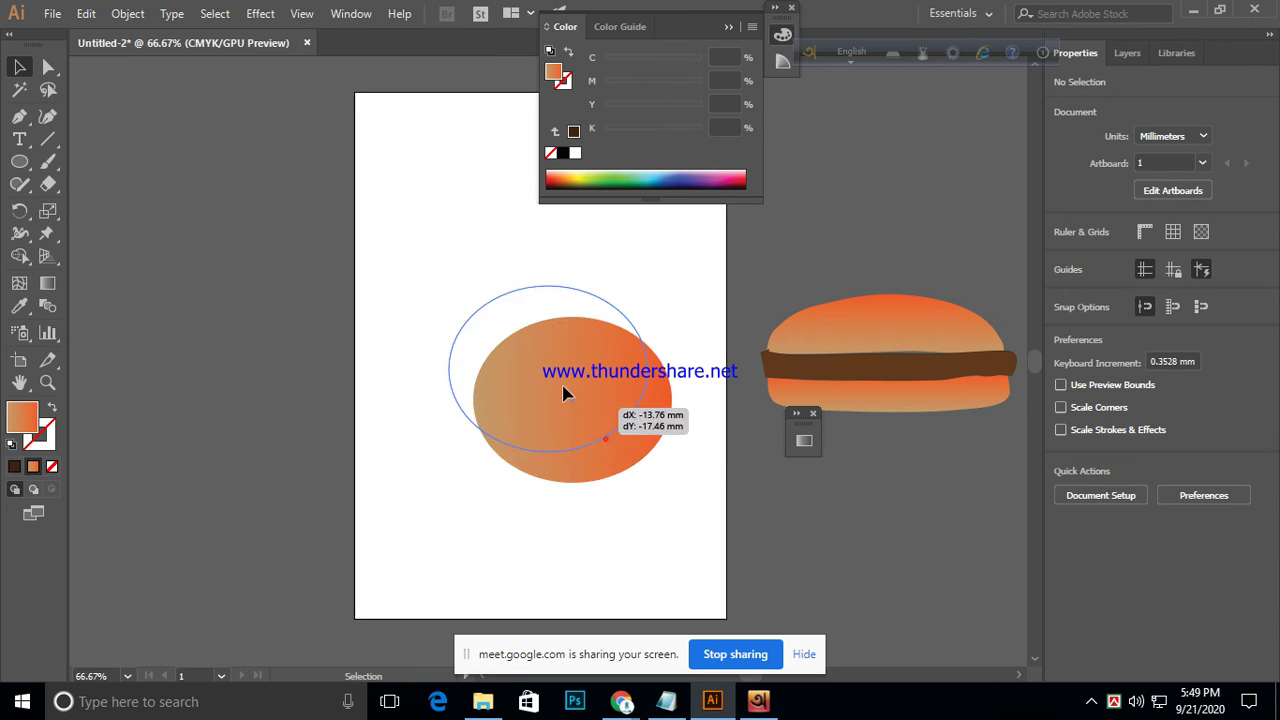
left_click_drag(586, 414, 526, 338)
- Replace the ellipse's gradient fill with solid pale yellow f2ec88 and deselect it
double_click(17, 430)
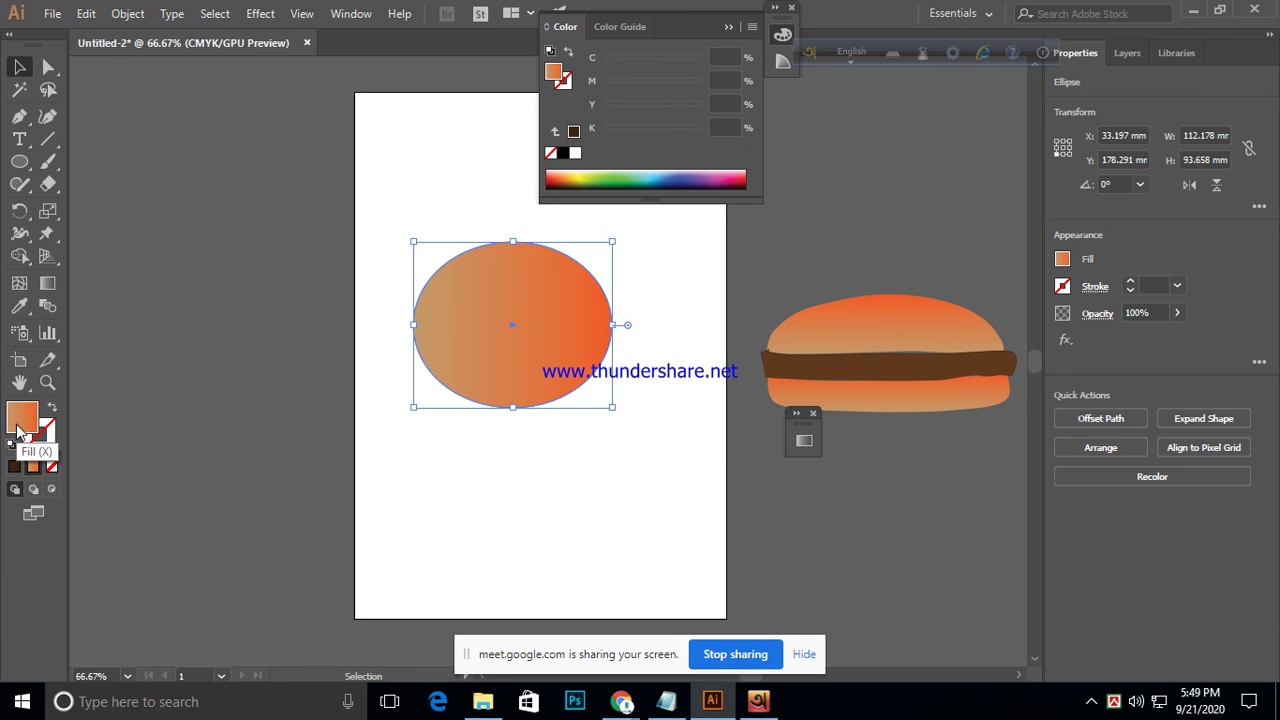
left_click(579, 464)
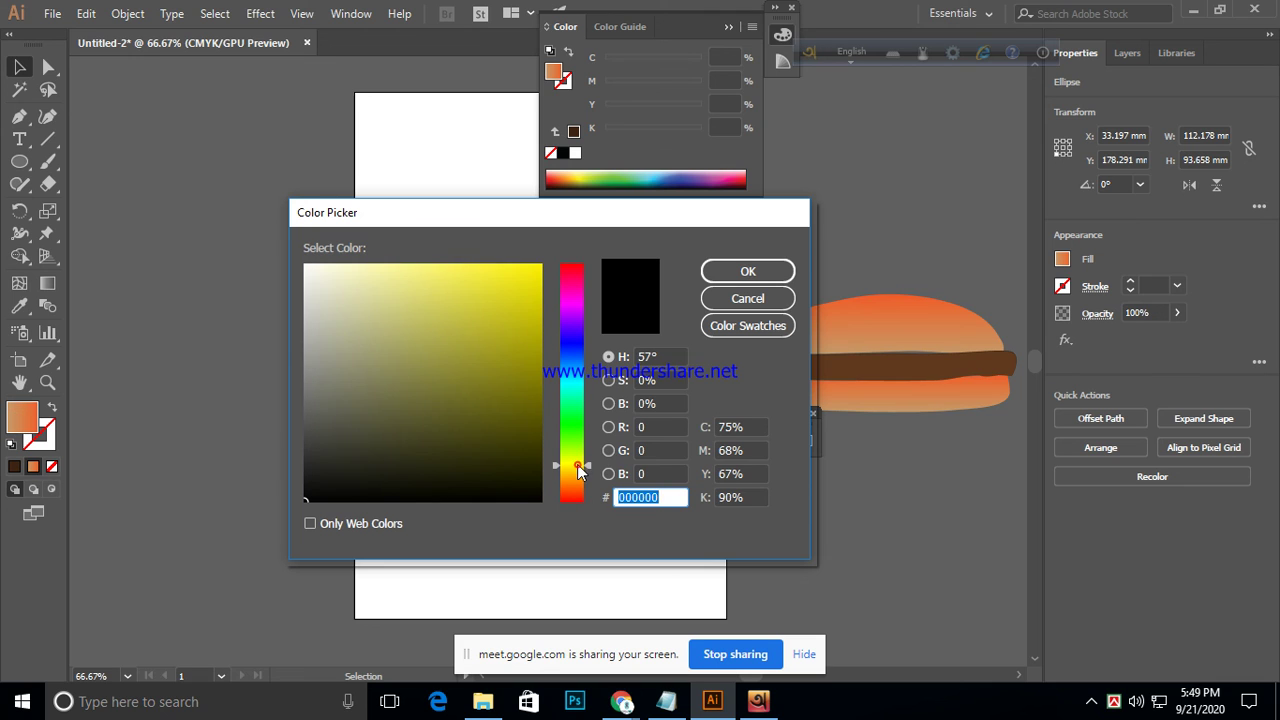
left_click(511, 273)
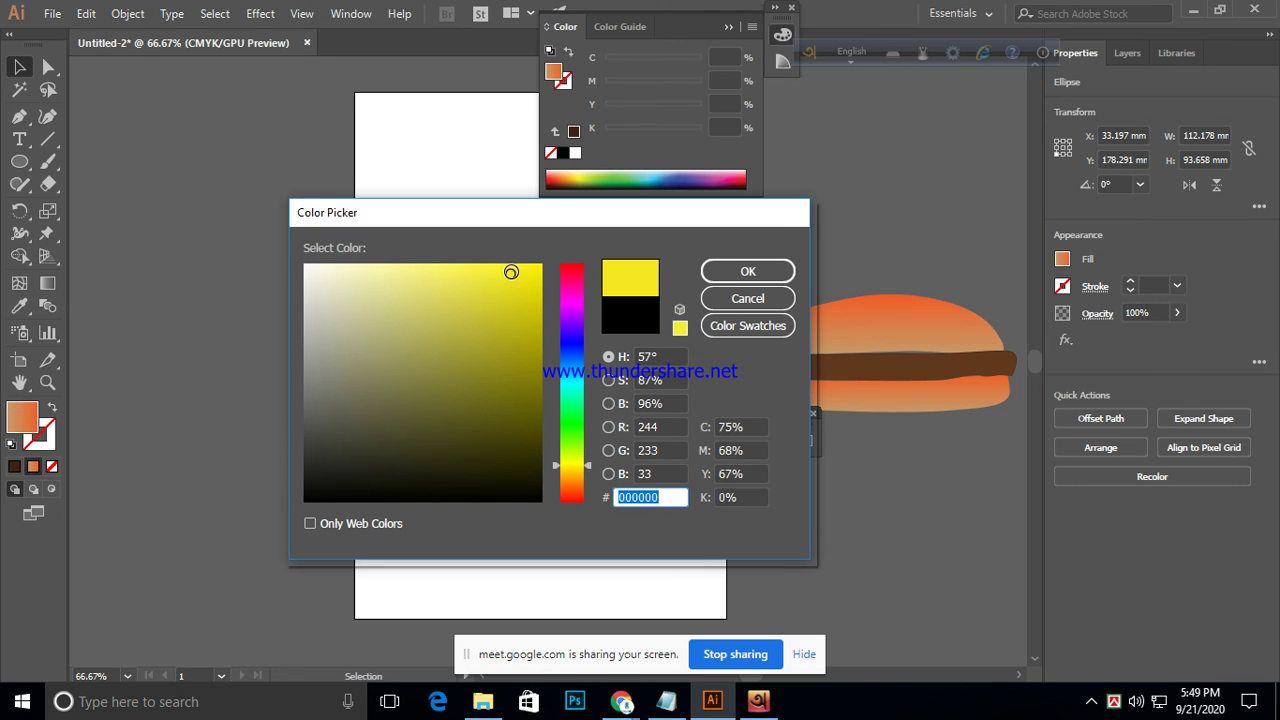
left_click(408, 275)
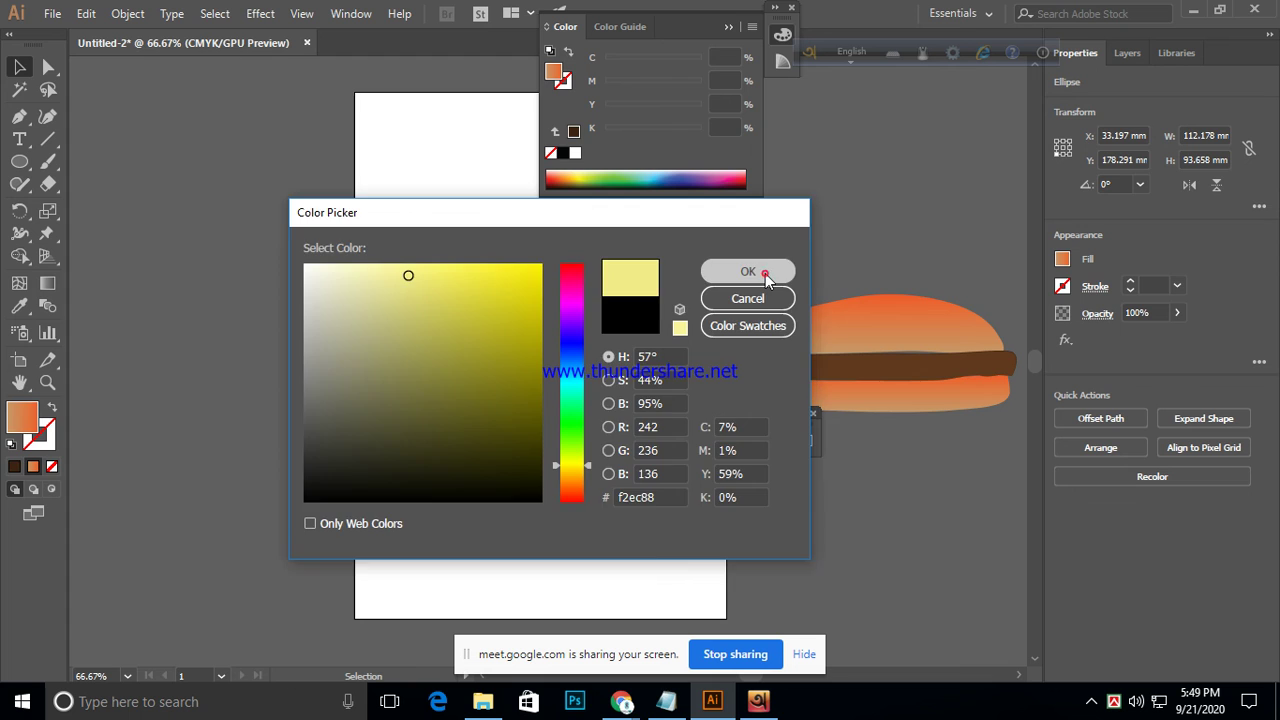
left_click(765, 272)
left_click(685, 398)
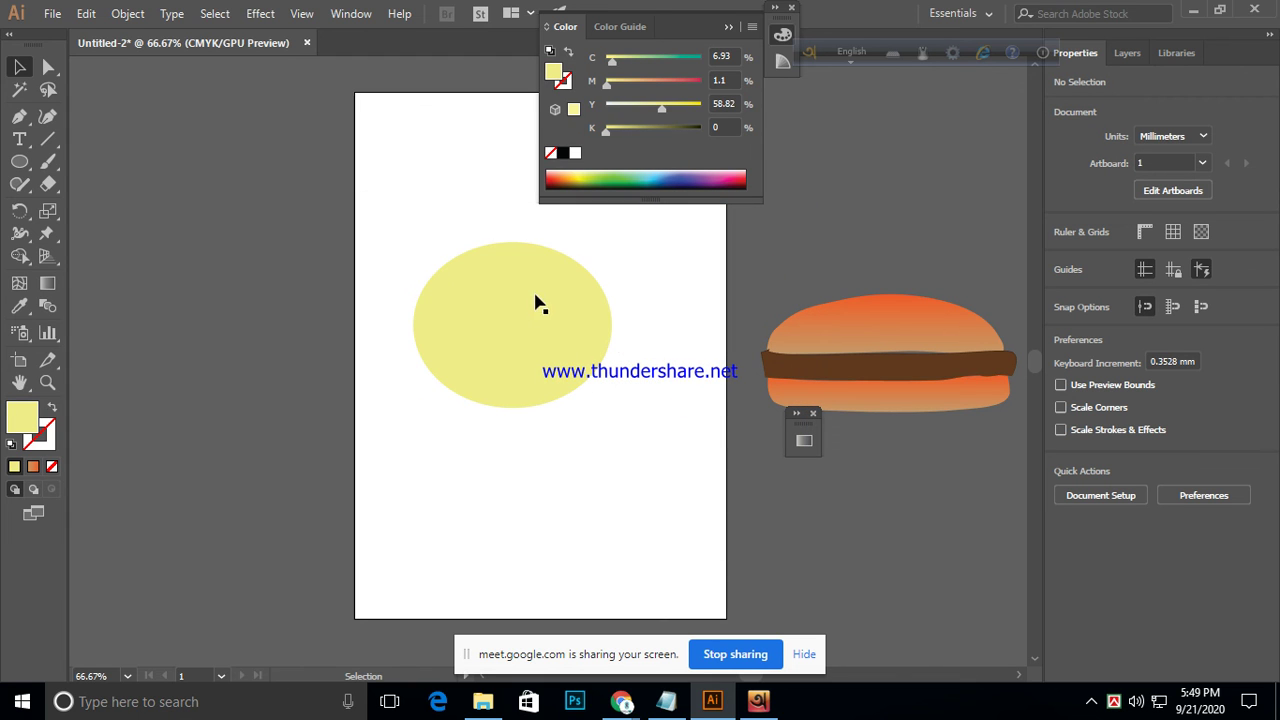
- Move the yellow ellipse toward the artboard's centre and apply a horizontal Fish warp with 50% bend
left_click_drag(492, 358, 525, 398)
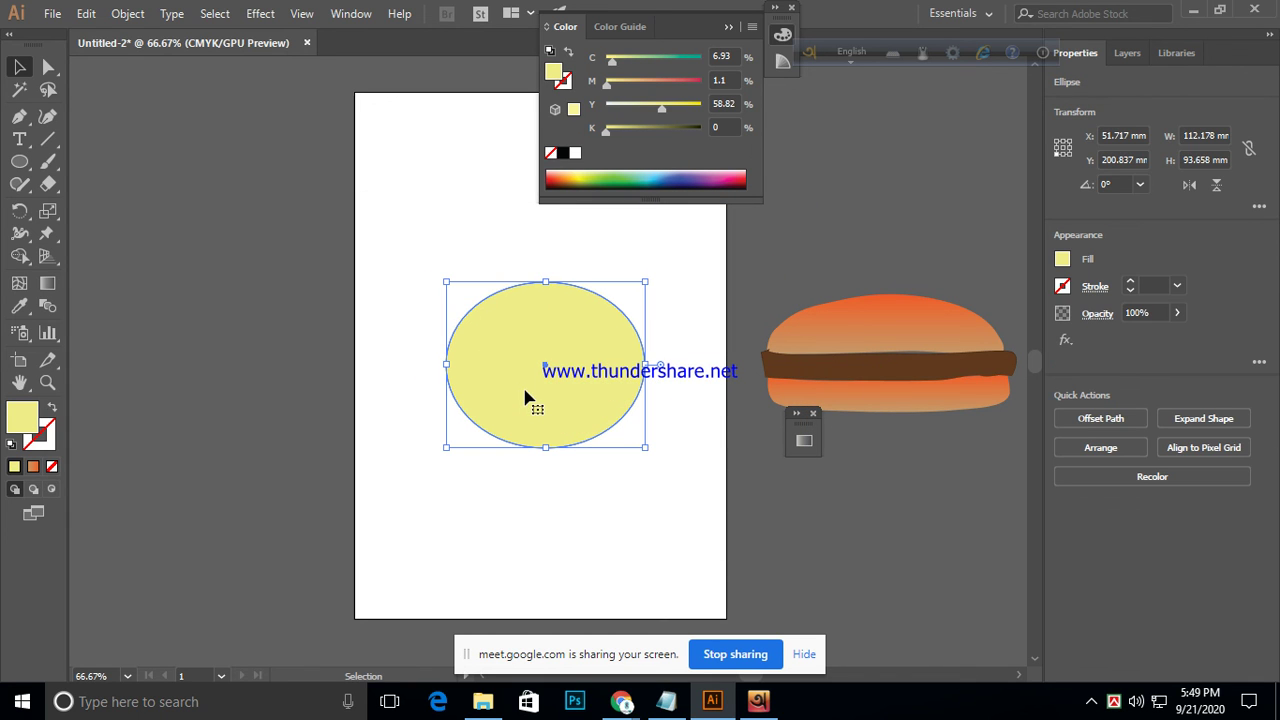
left_click(270, 16)
mouse_move(335, 258)
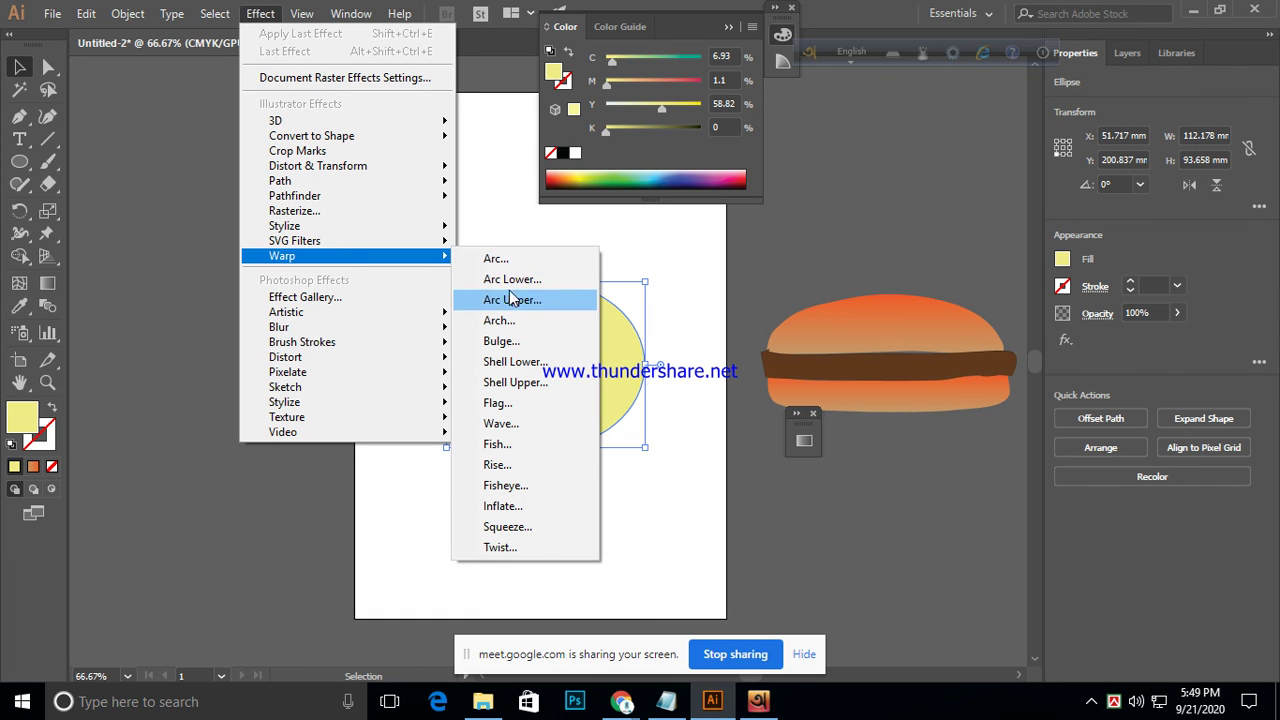
left_click(506, 452)
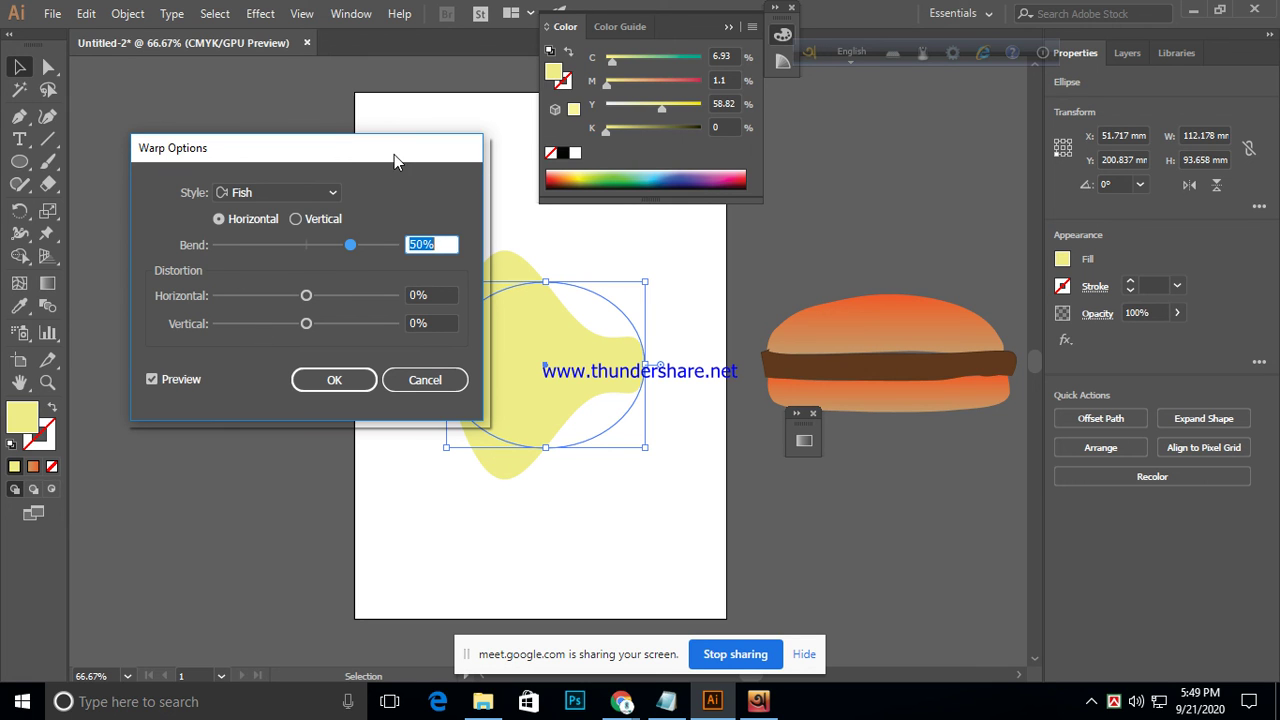
left_click_drag(394, 154, 286, 176)
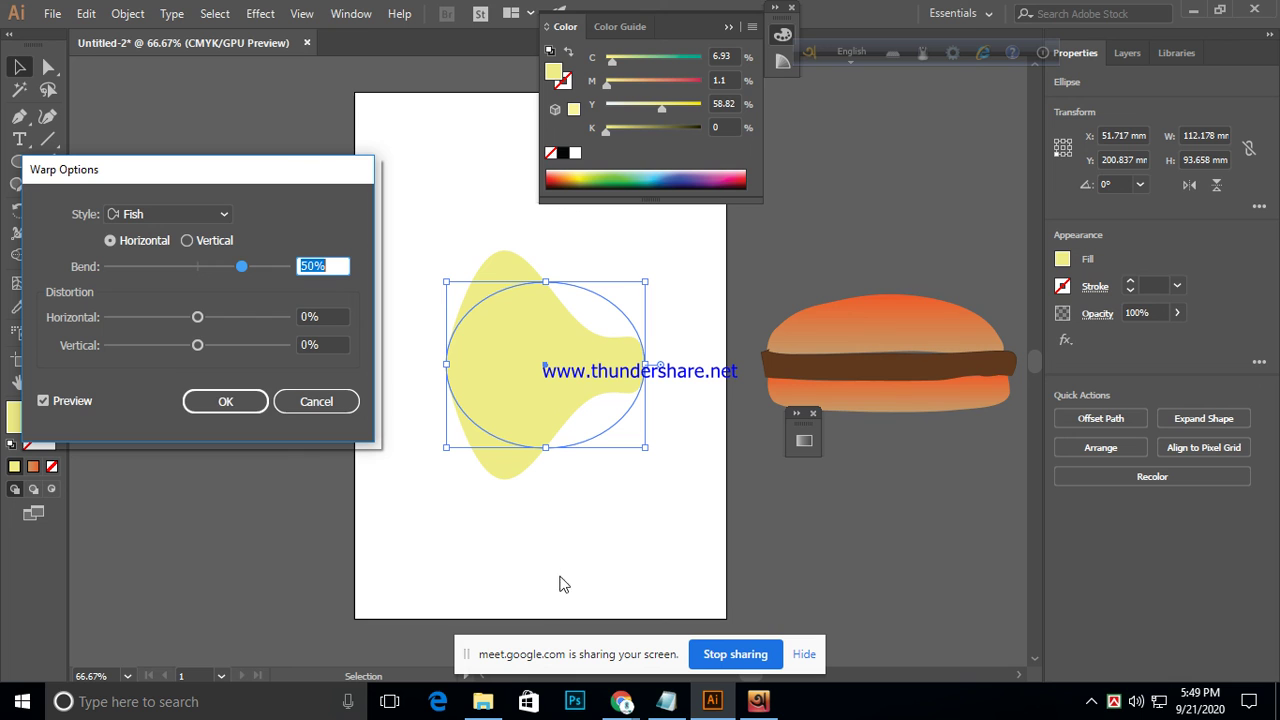
left_click(234, 402)
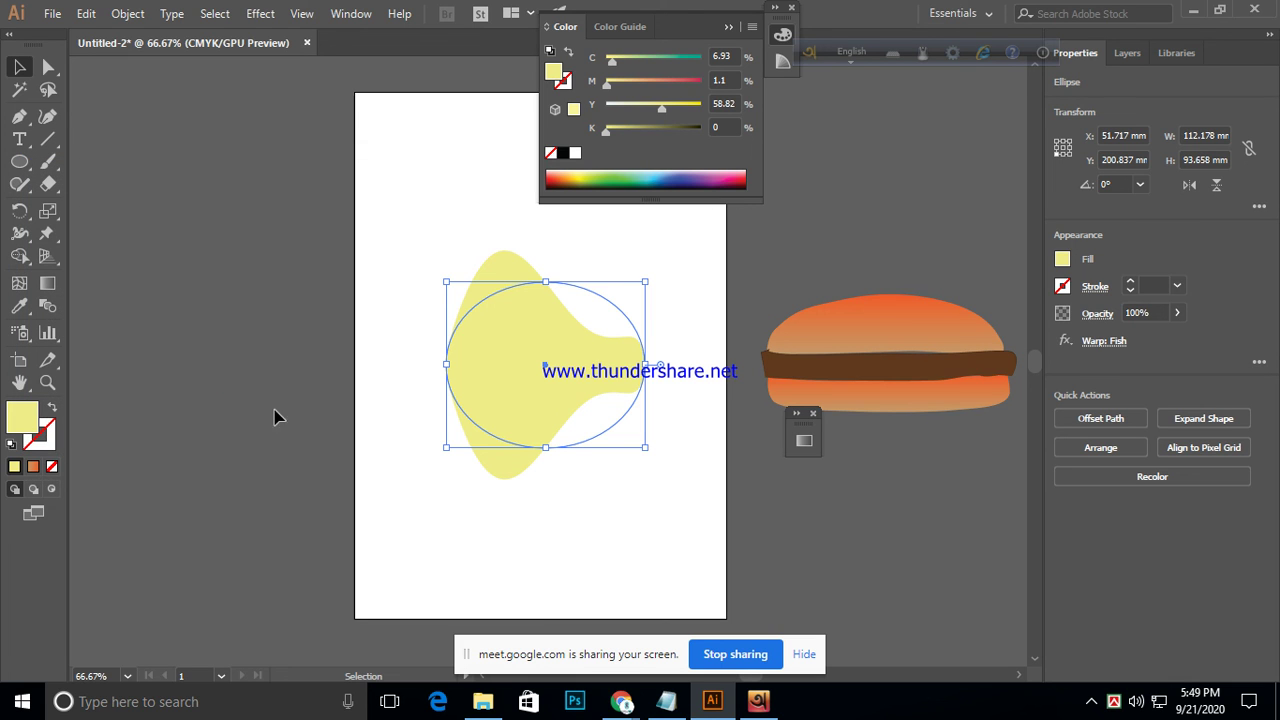
- Rotate the warped ellipse to an angle of about 184° and deselect it
left_click(618, 486)
left_click(535, 380)
left_click_drag(650, 280, 683, 537)
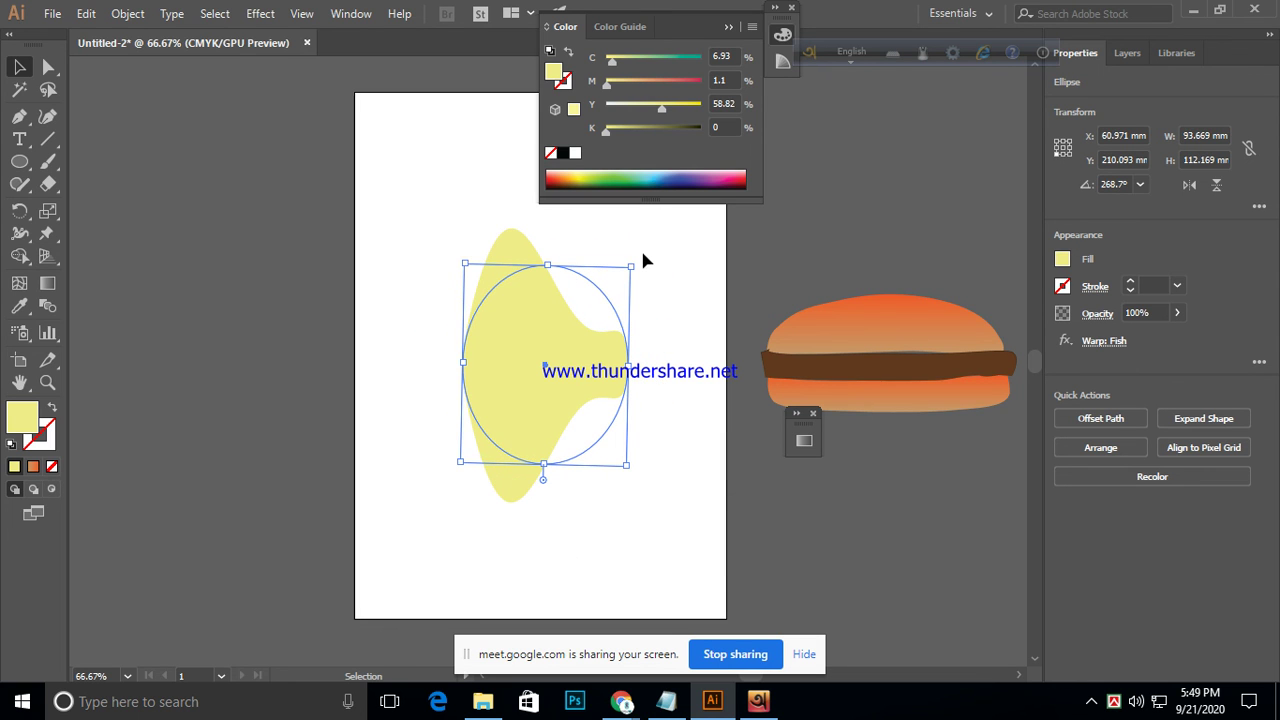
left_click_drag(637, 263, 697, 476)
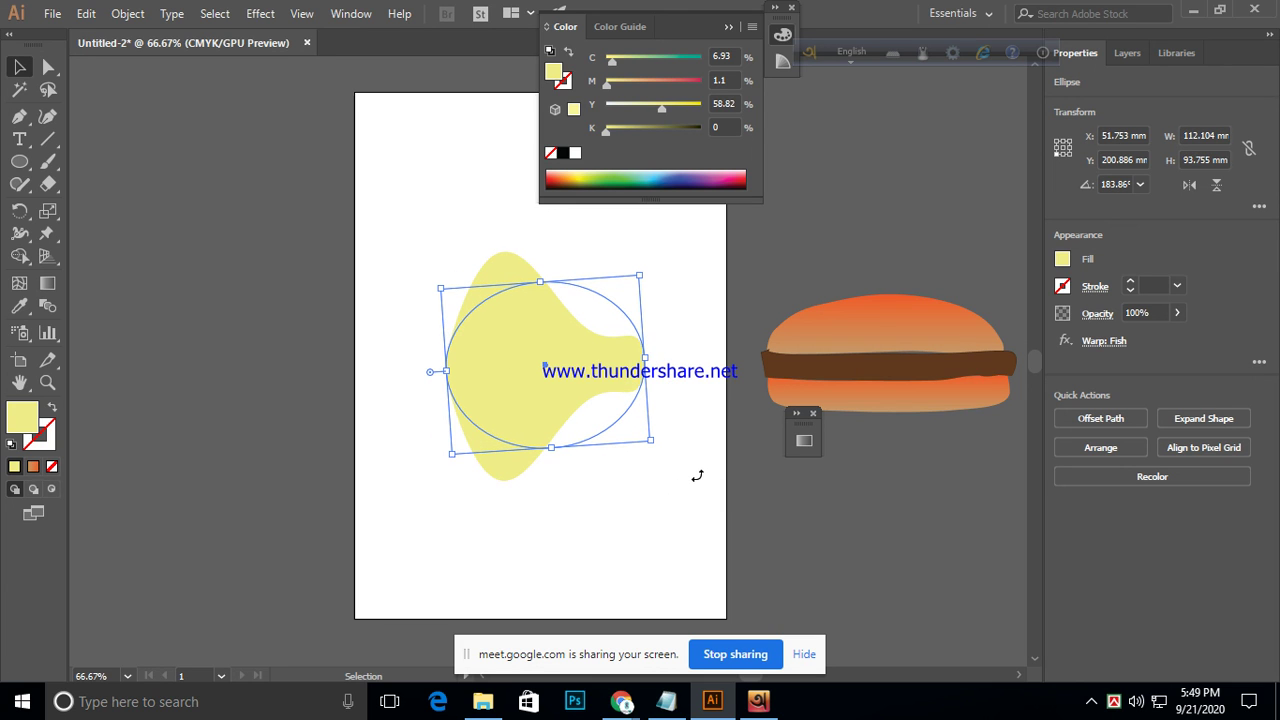
left_click(713, 272)
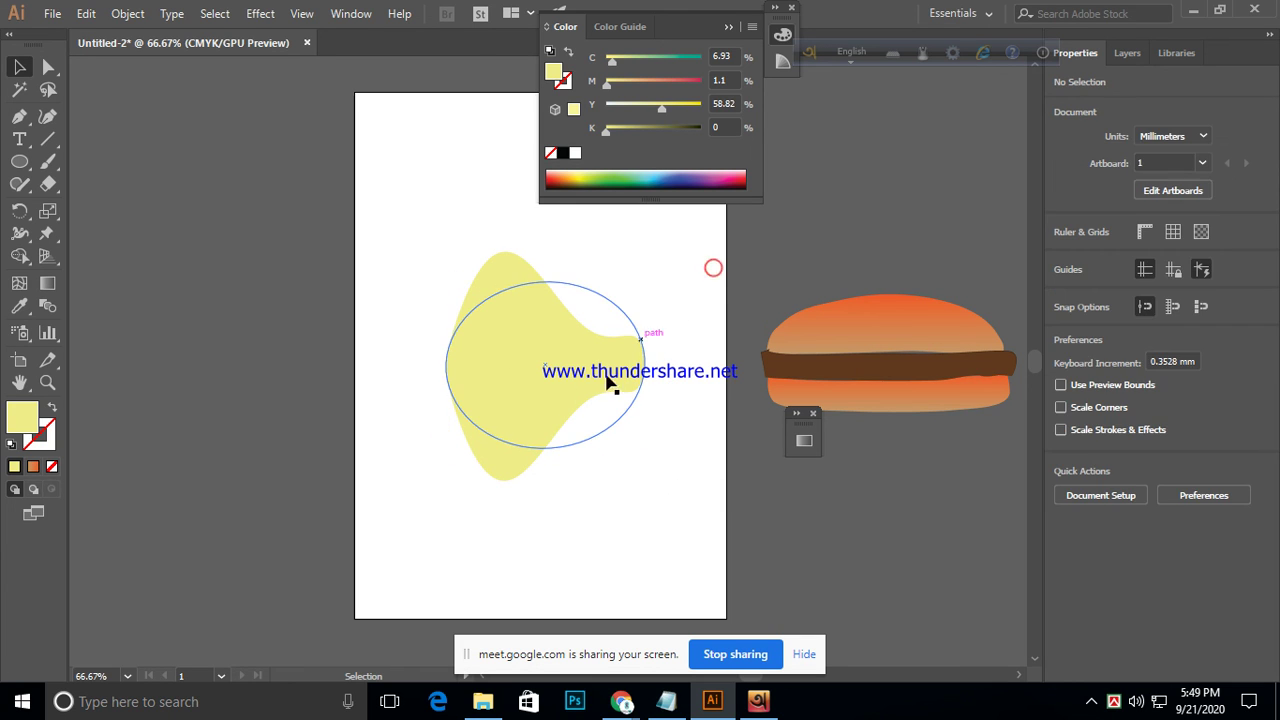
left_click(541, 372)
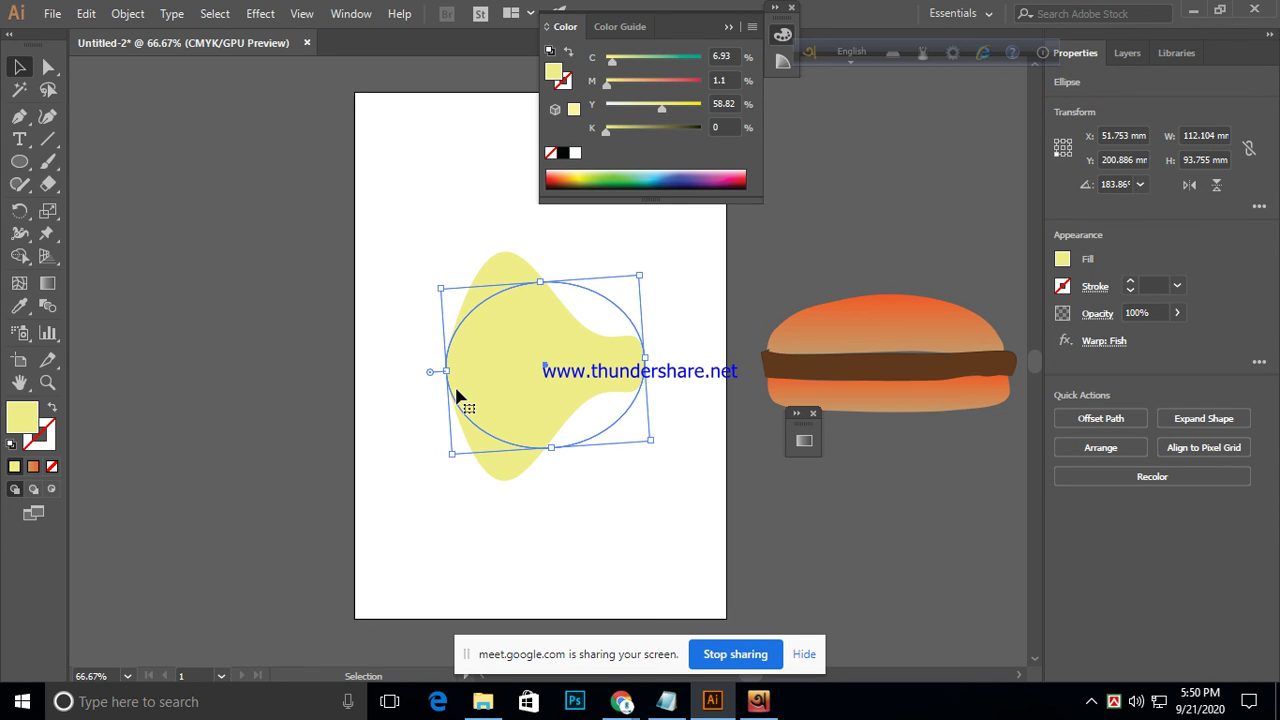
right_click(517, 380)
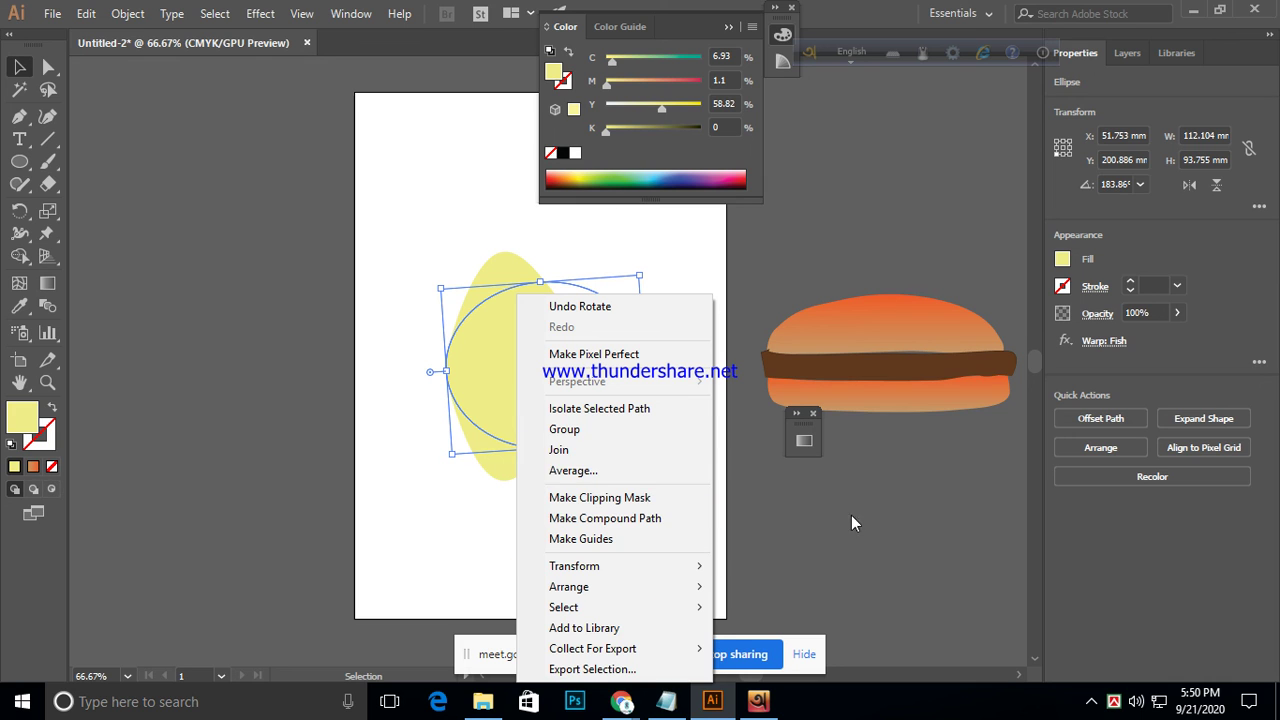
key("Escape")
left_click(817, 472)
left_click(496, 375)
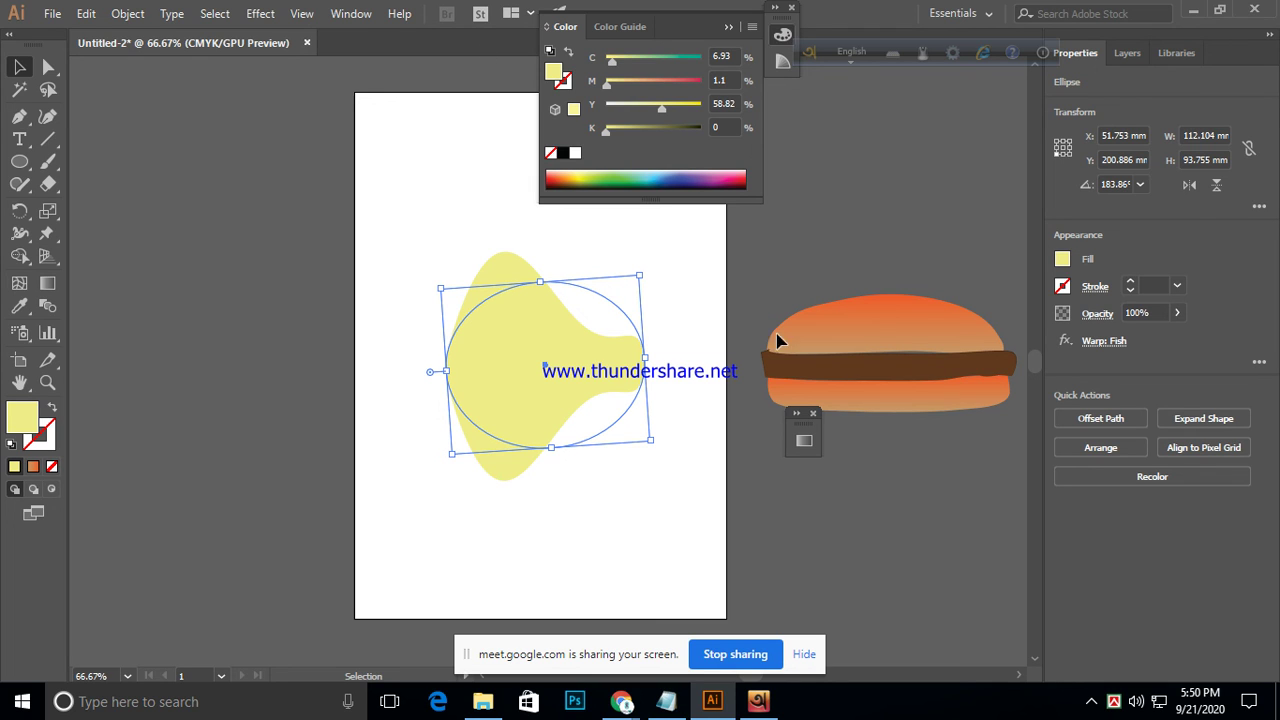
- Collapse the floating Color panel and delete the warped yellow shape from the artboard
left_click(728, 30)
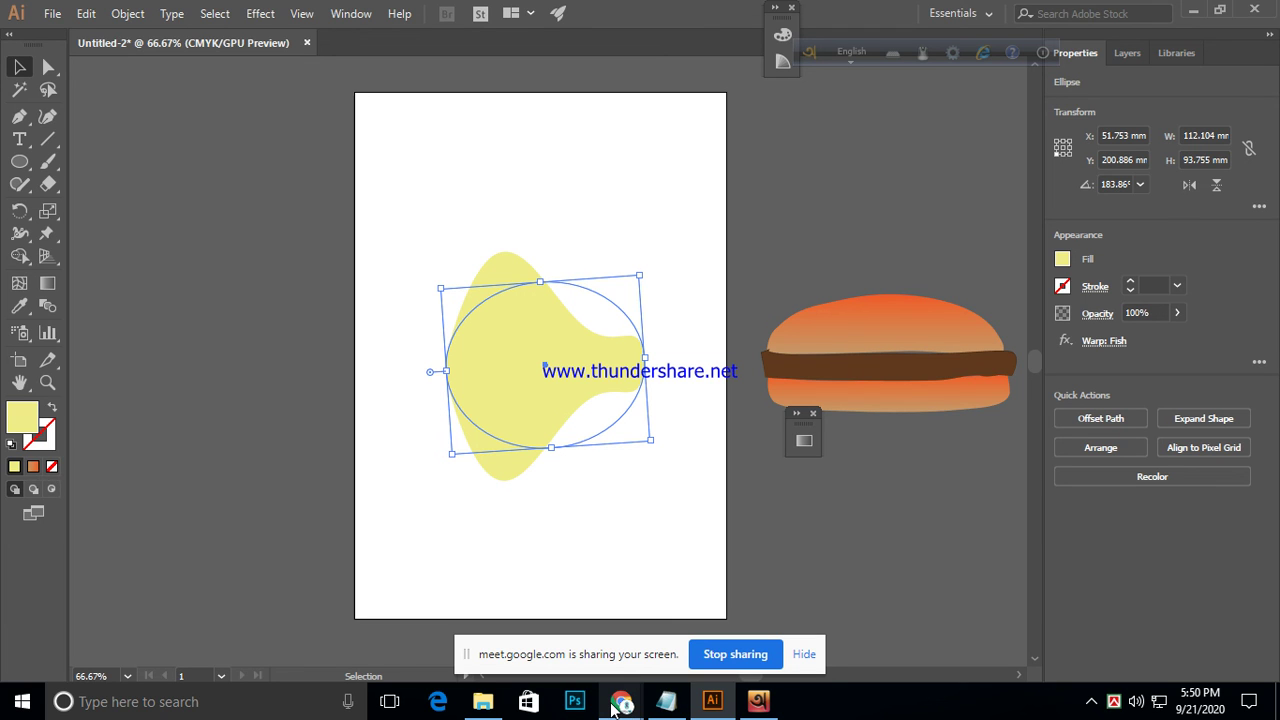
mouse_move(616, 705)
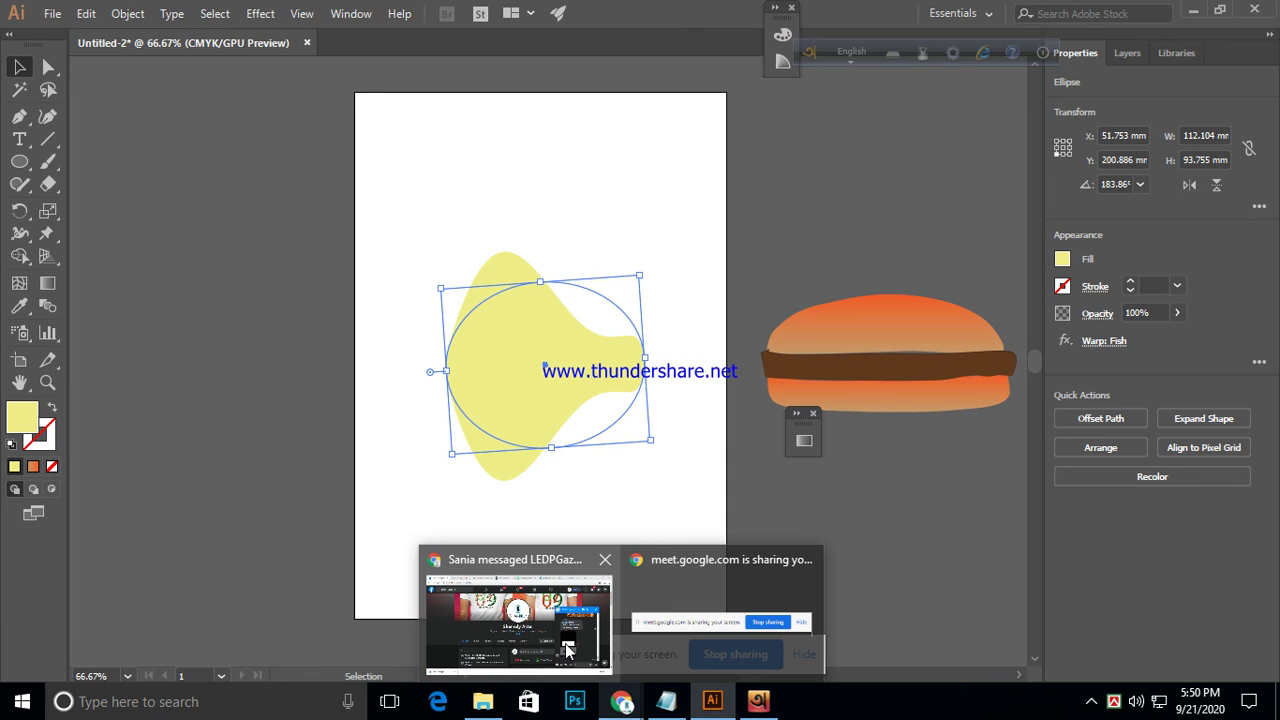
left_click(231, 280)
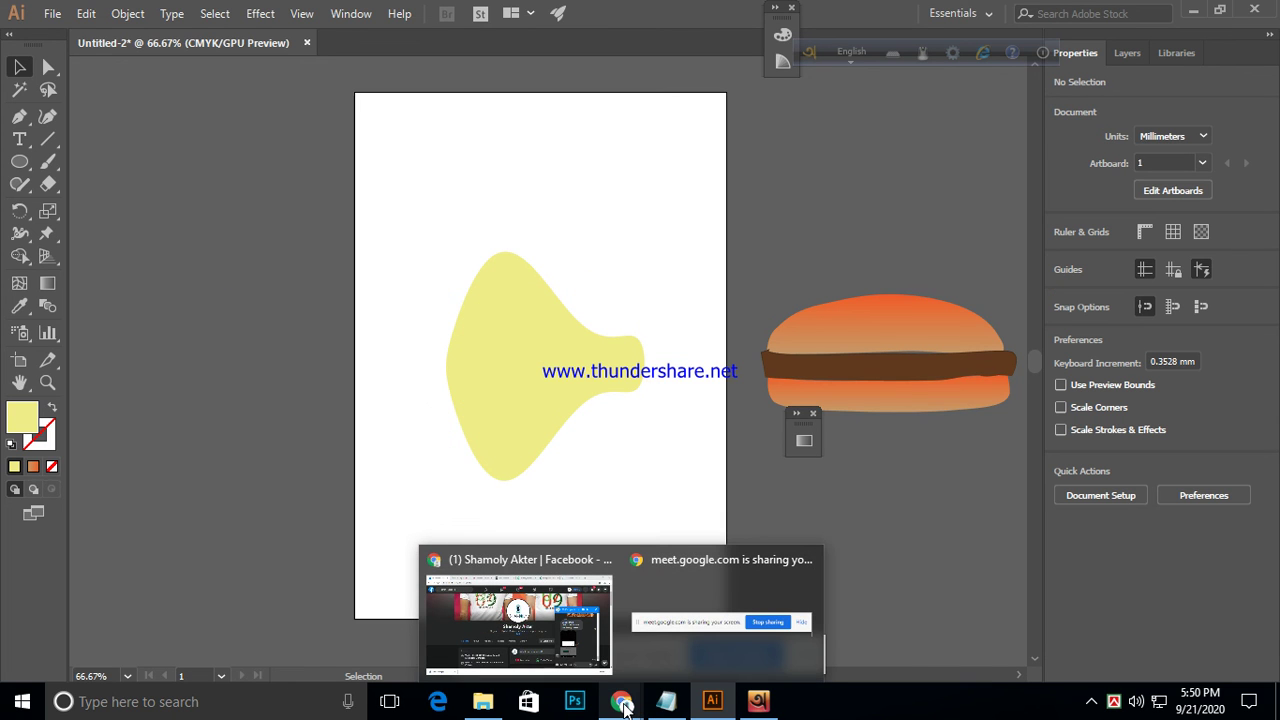
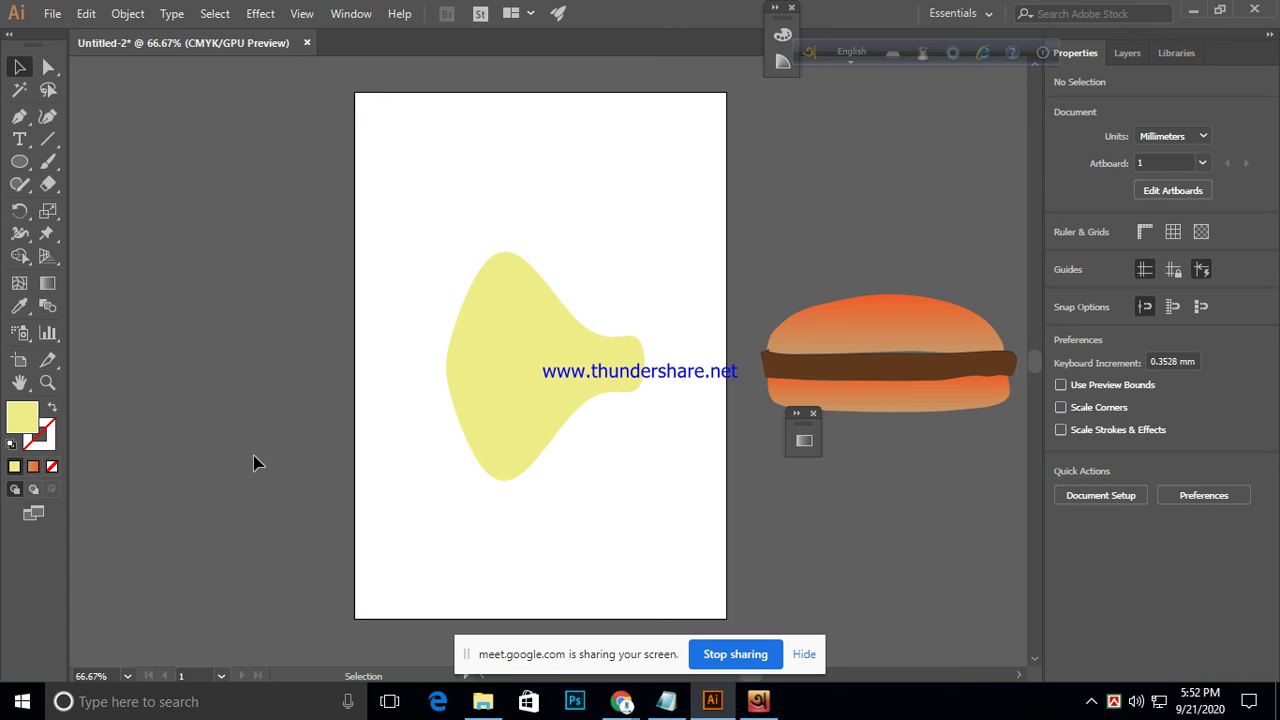
left_click(522, 408)
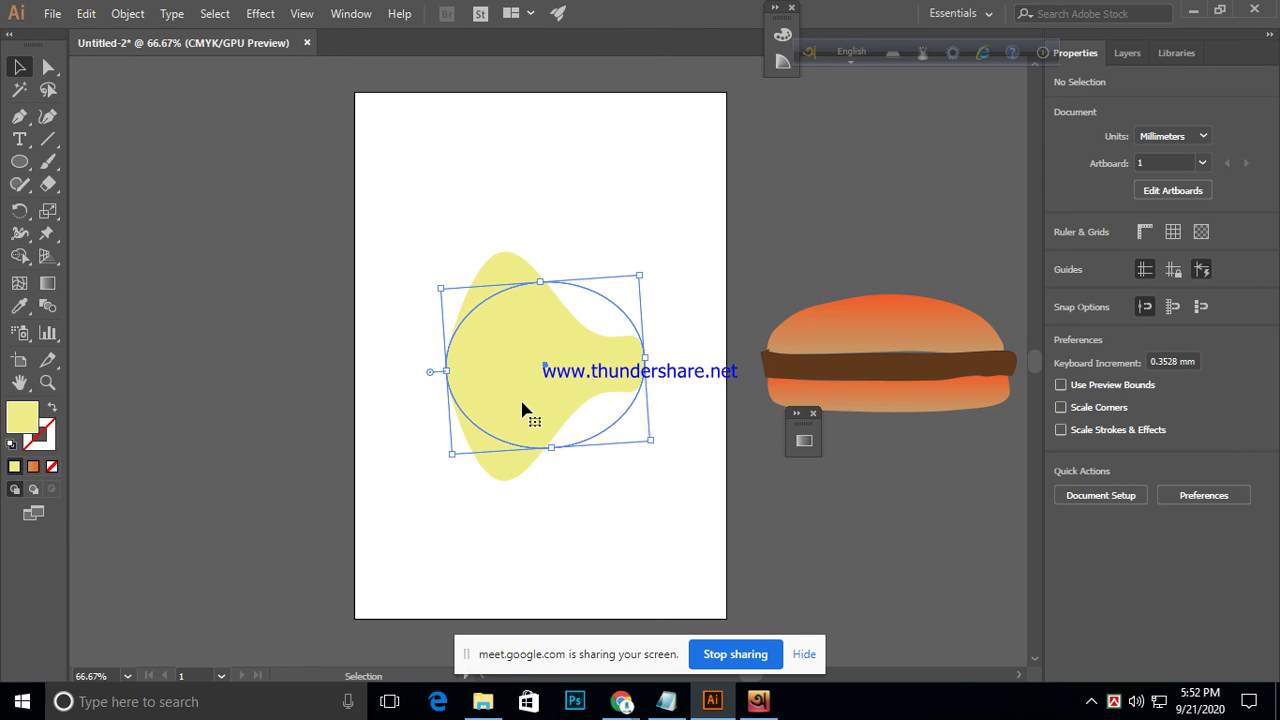
key("Delete")
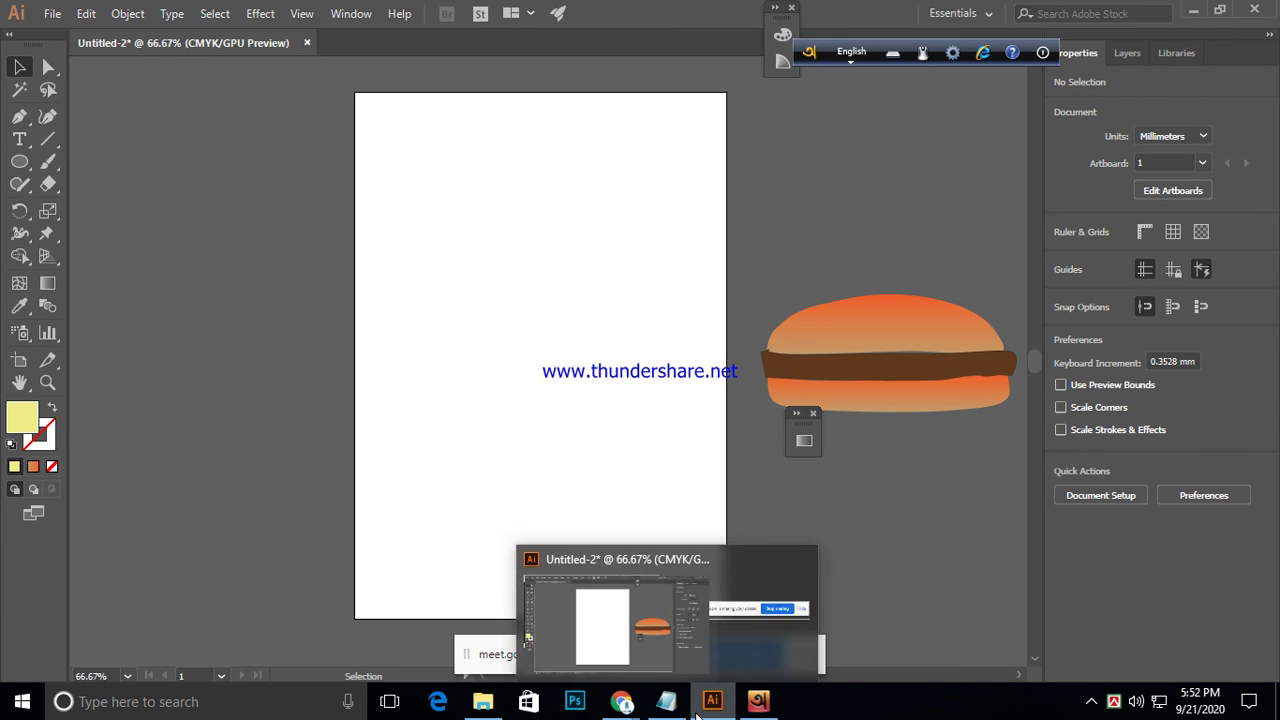
- Switch to Chrome to check the Google Meet call's participants, and return to Illustrator
mouse_move(627, 707)
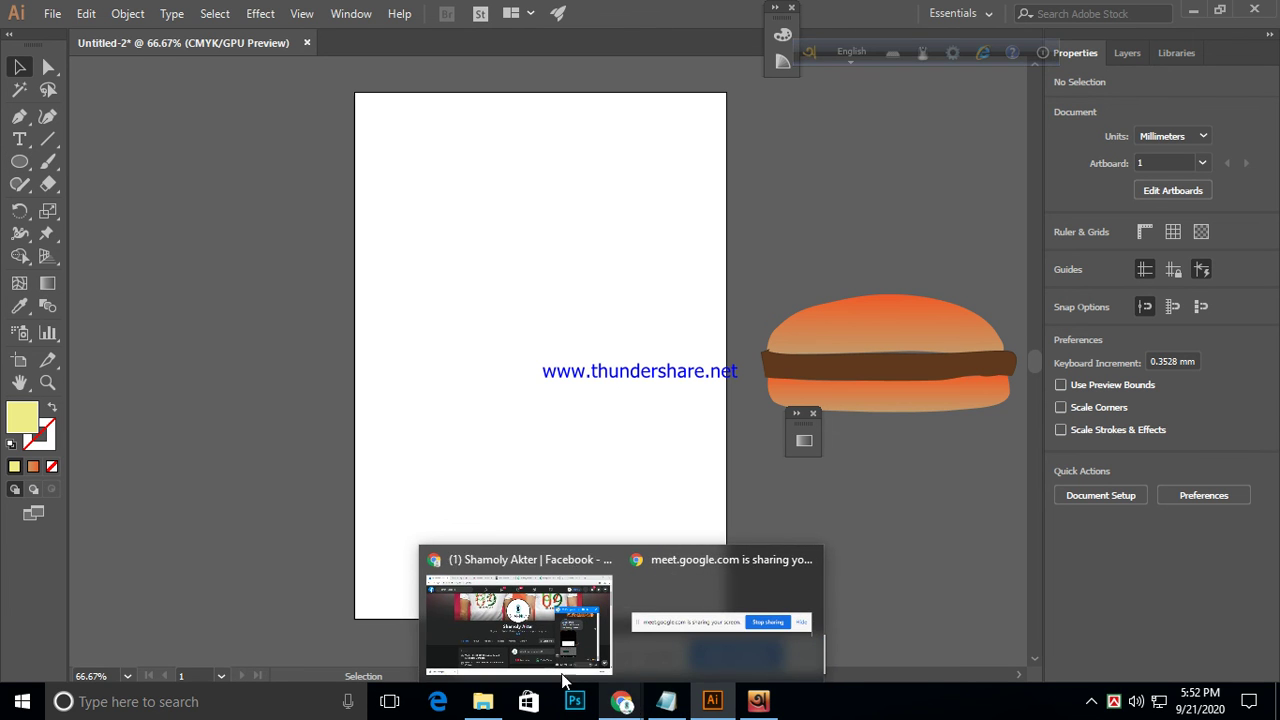
left_click(518, 615)
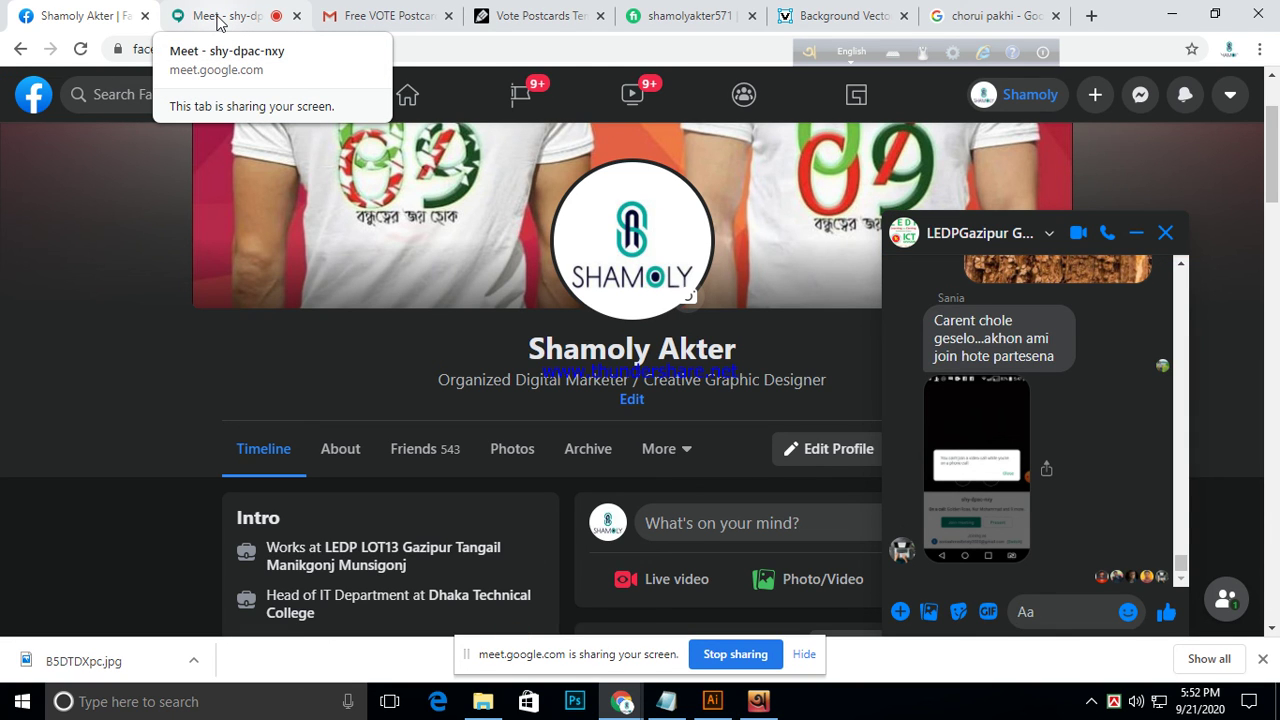
left_click(218, 22)
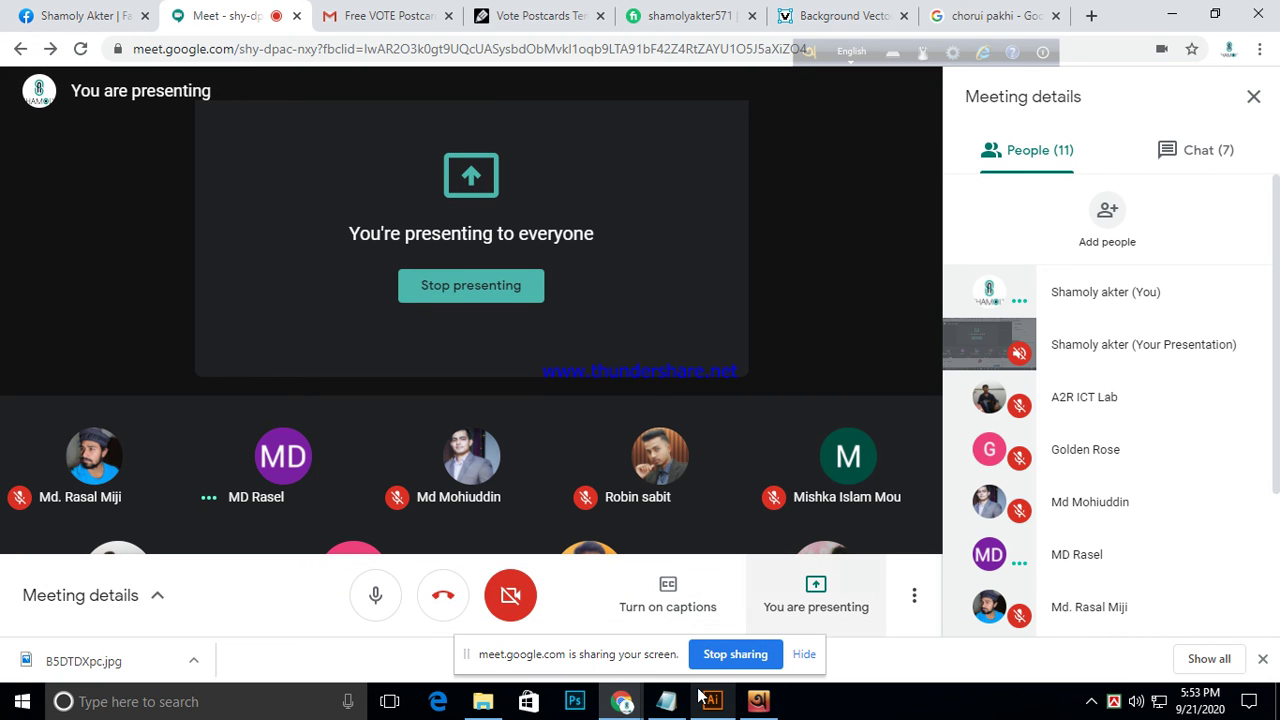
mouse_move(725, 704)
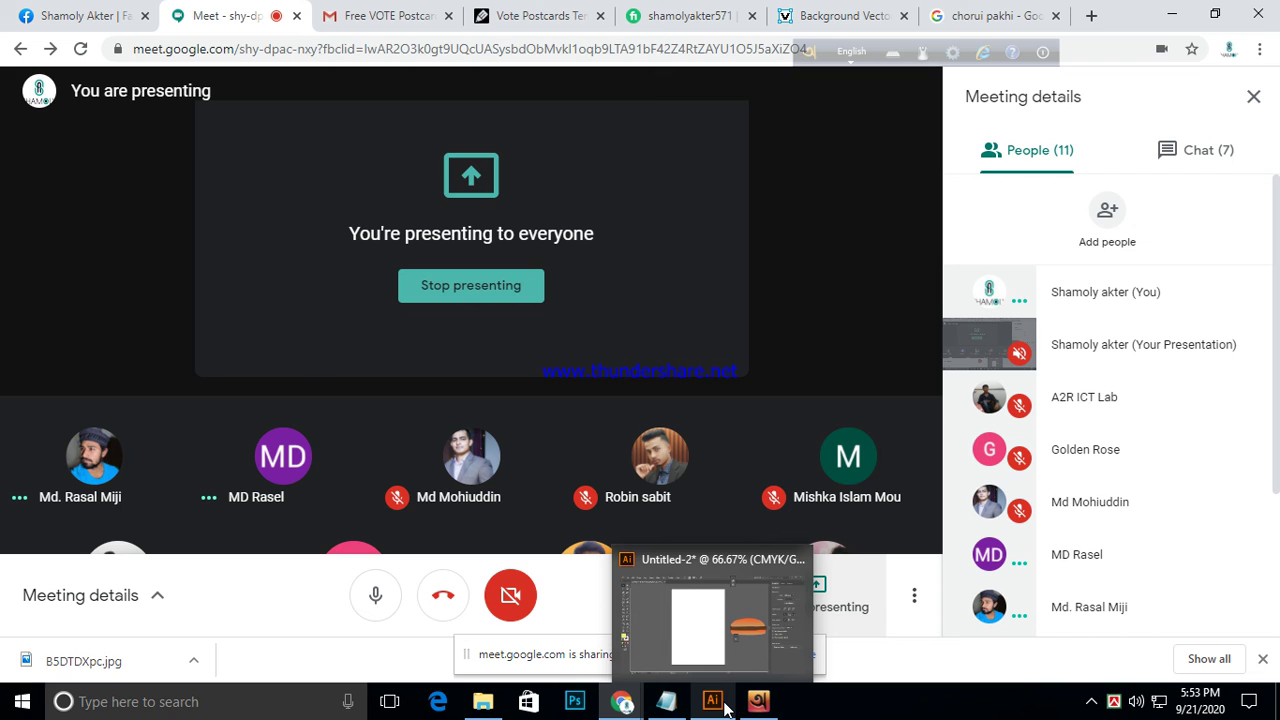
left_click(713, 702)
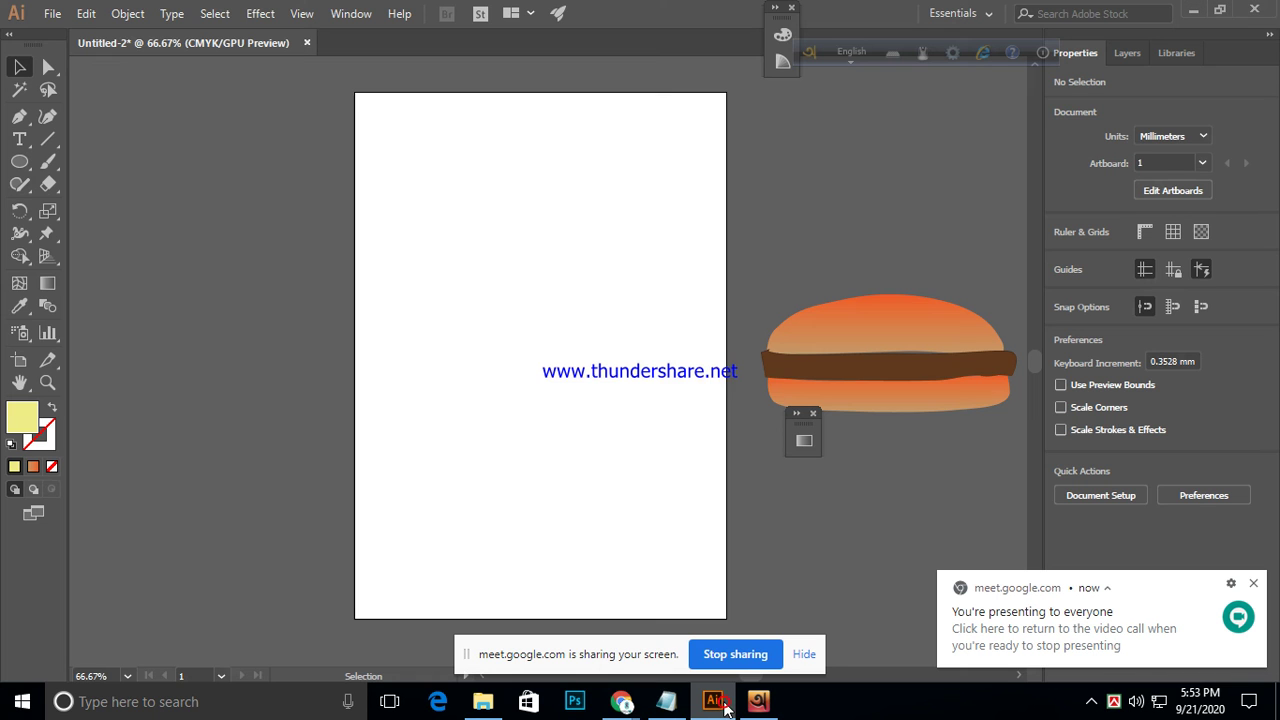
- Dismiss the Meet presenting notification and close the floating Gradient panel beside the burger
left_click(1255, 585)
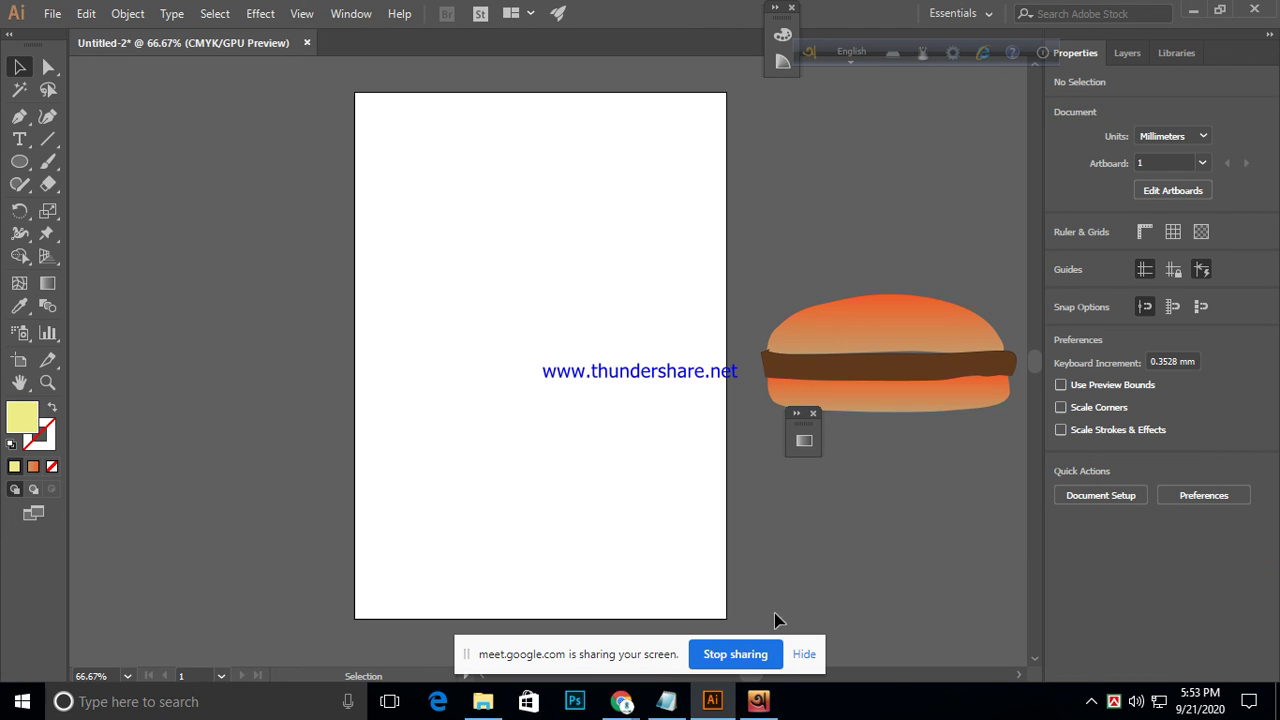
left_click(813, 413)
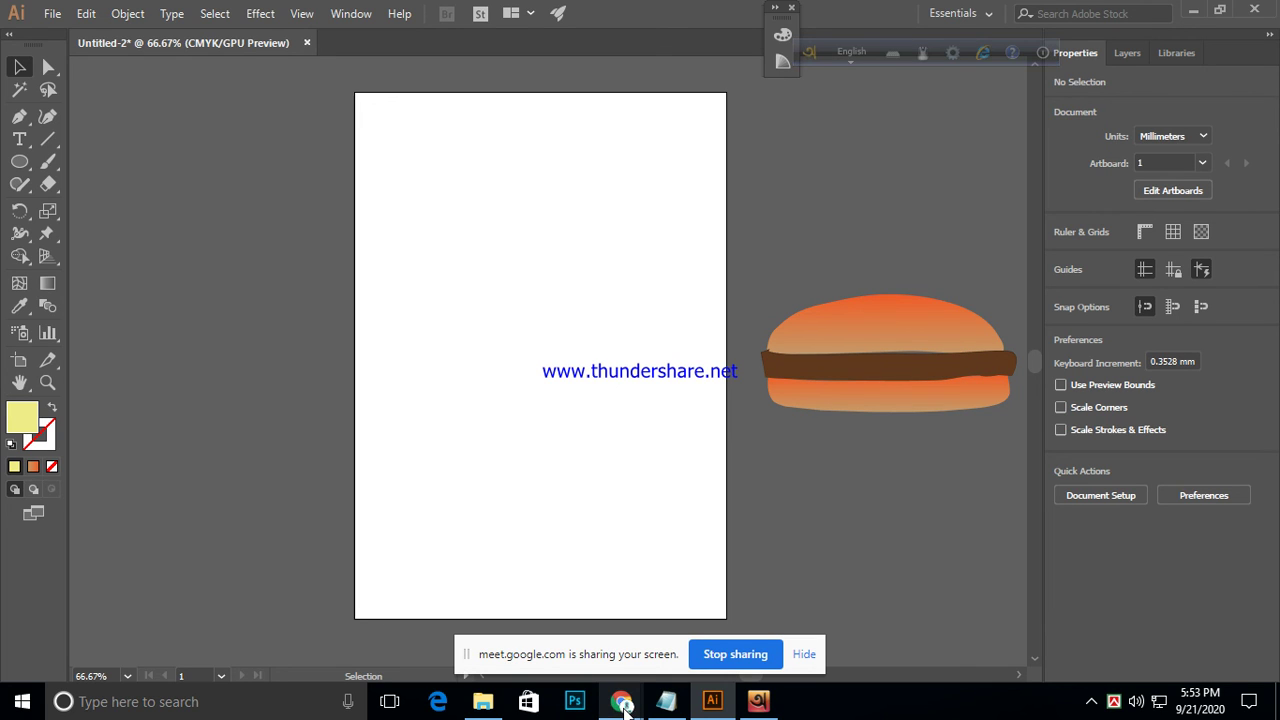
- Quit Illustrator without saving Untitled-2, switch to the Meet window in Chrome and close the crashed program
mouse_move(624, 705)
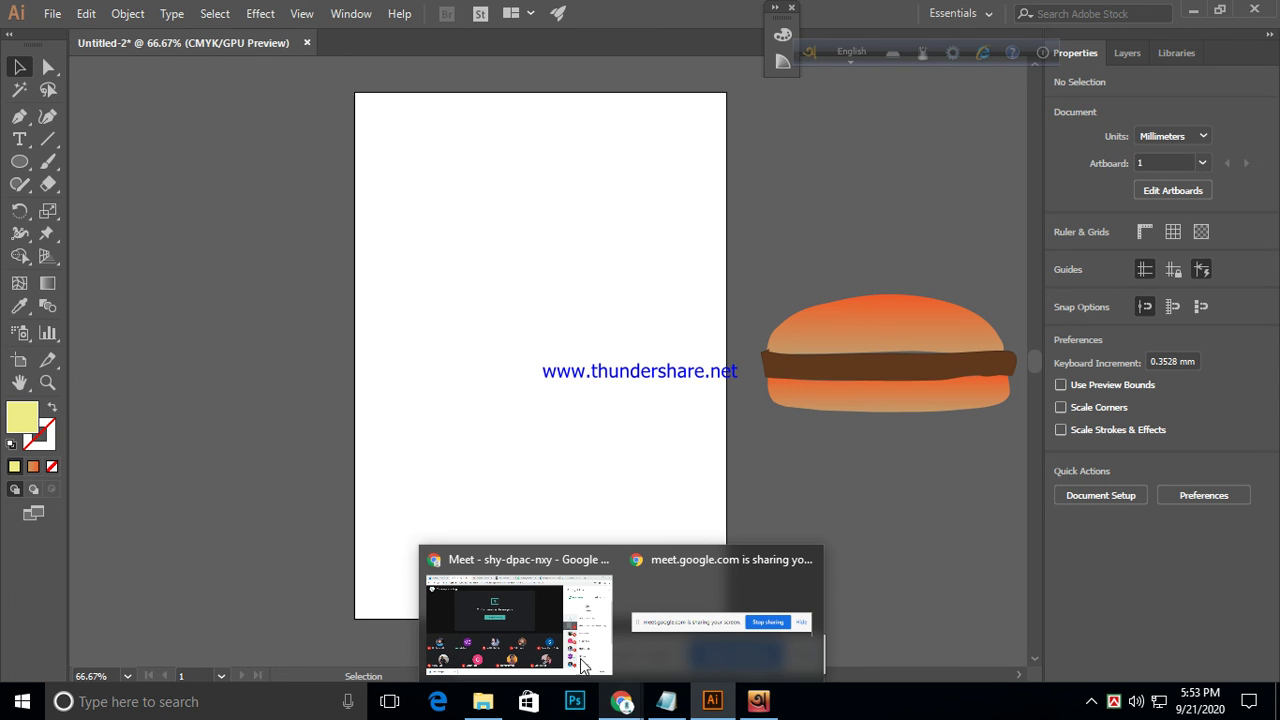
left_click(489, 620)
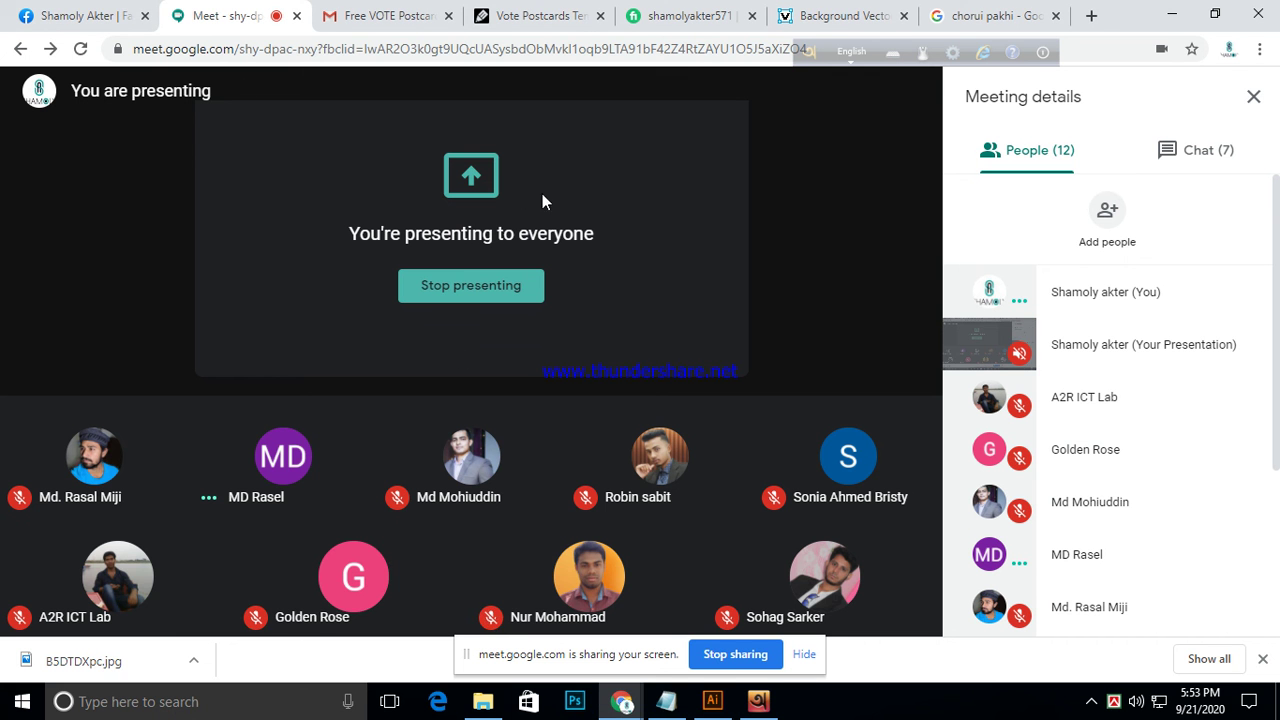
right_click(722, 699)
left_click(703, 659)
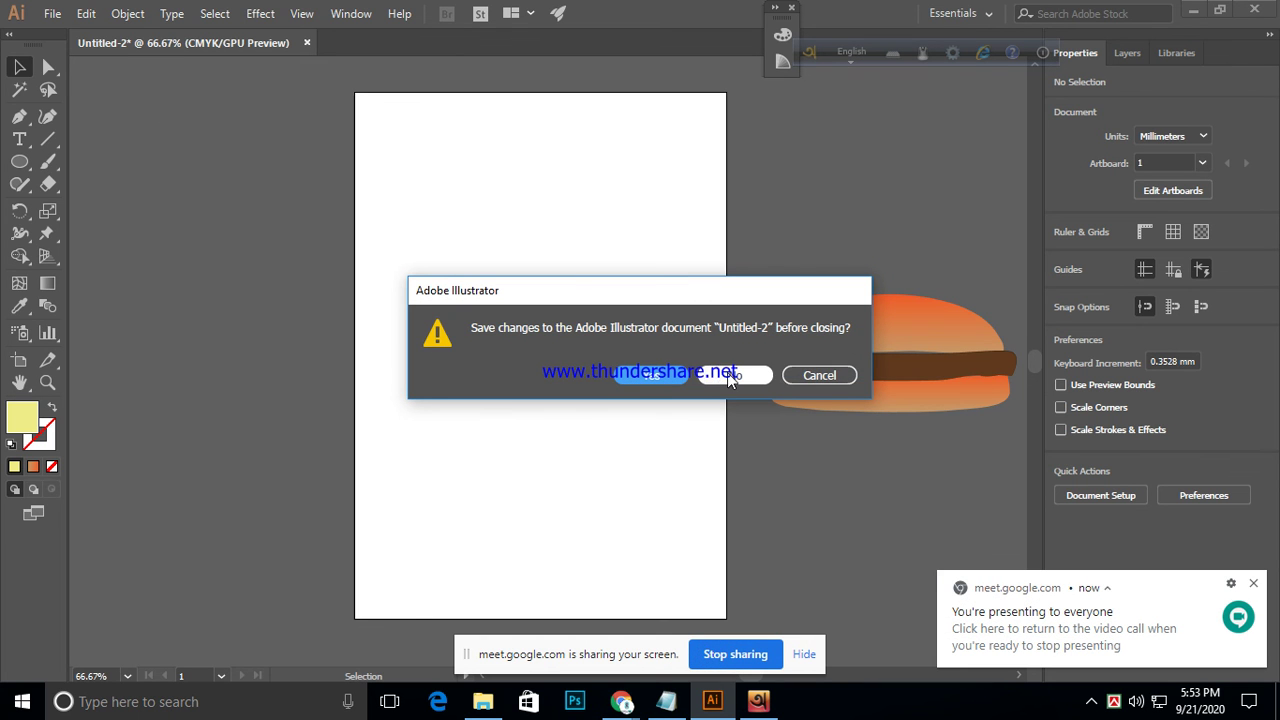
left_click(718, 374)
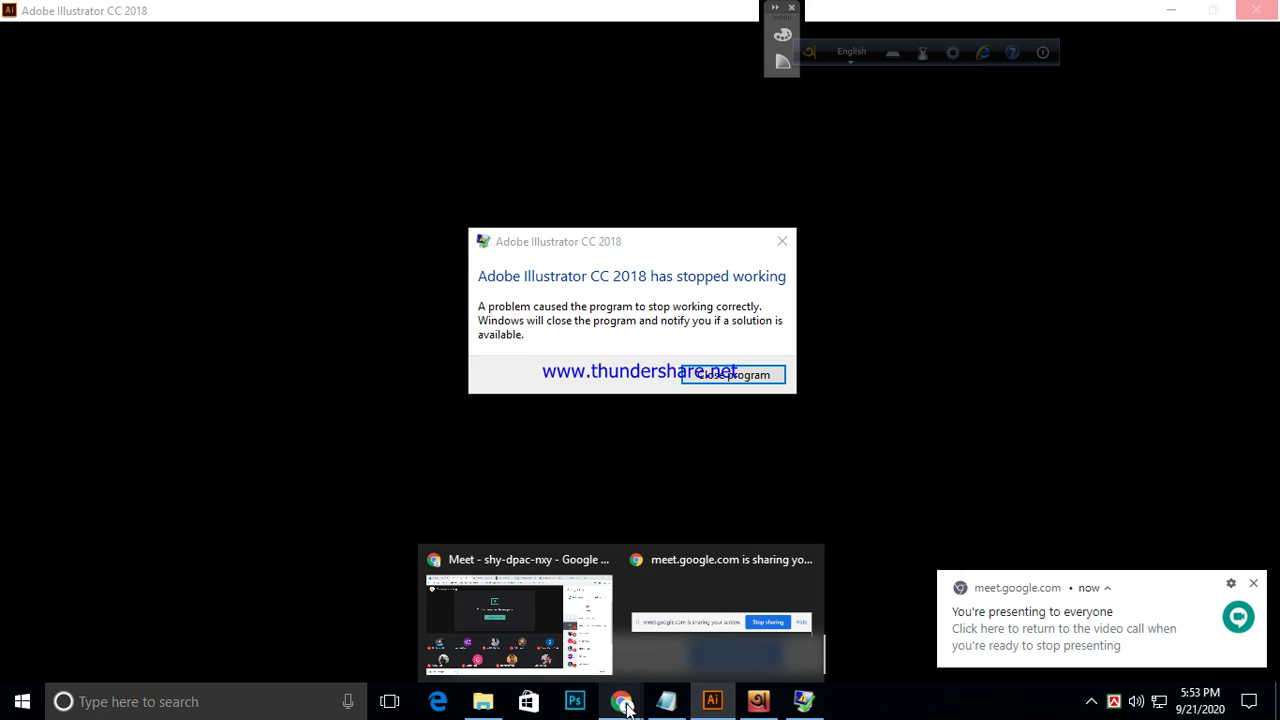
left_click(515, 615)
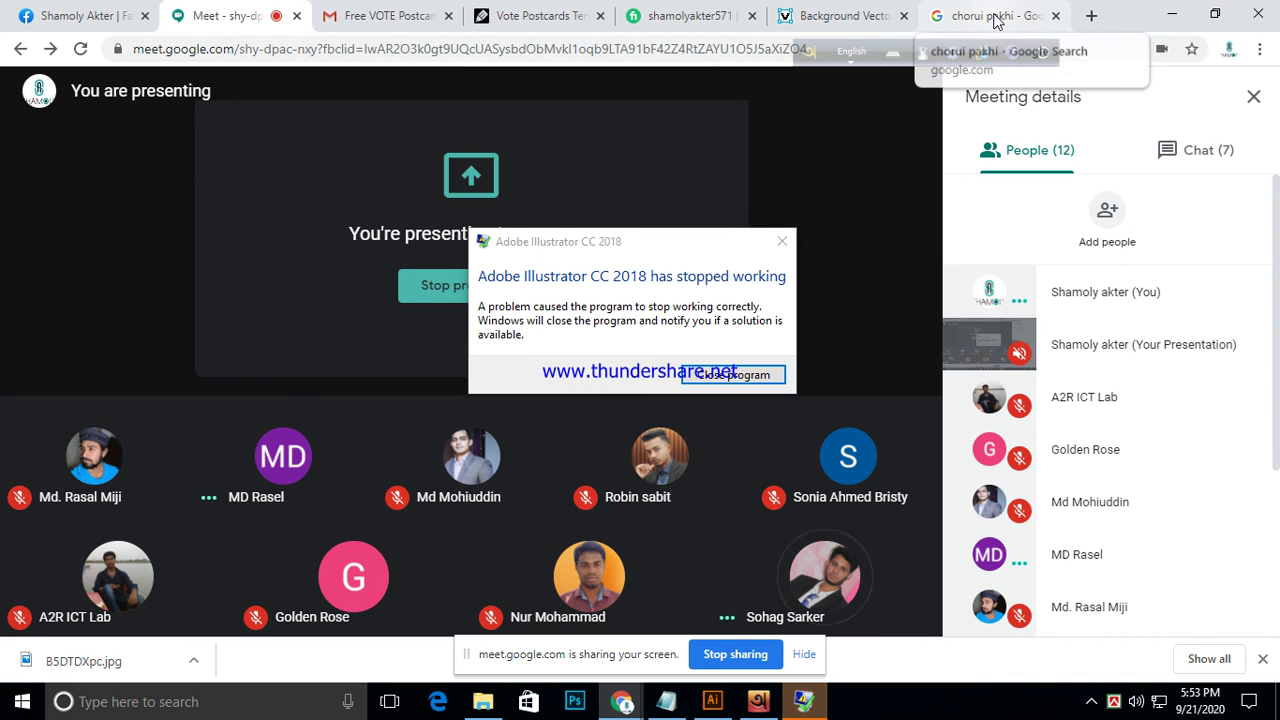
left_click(752, 380)
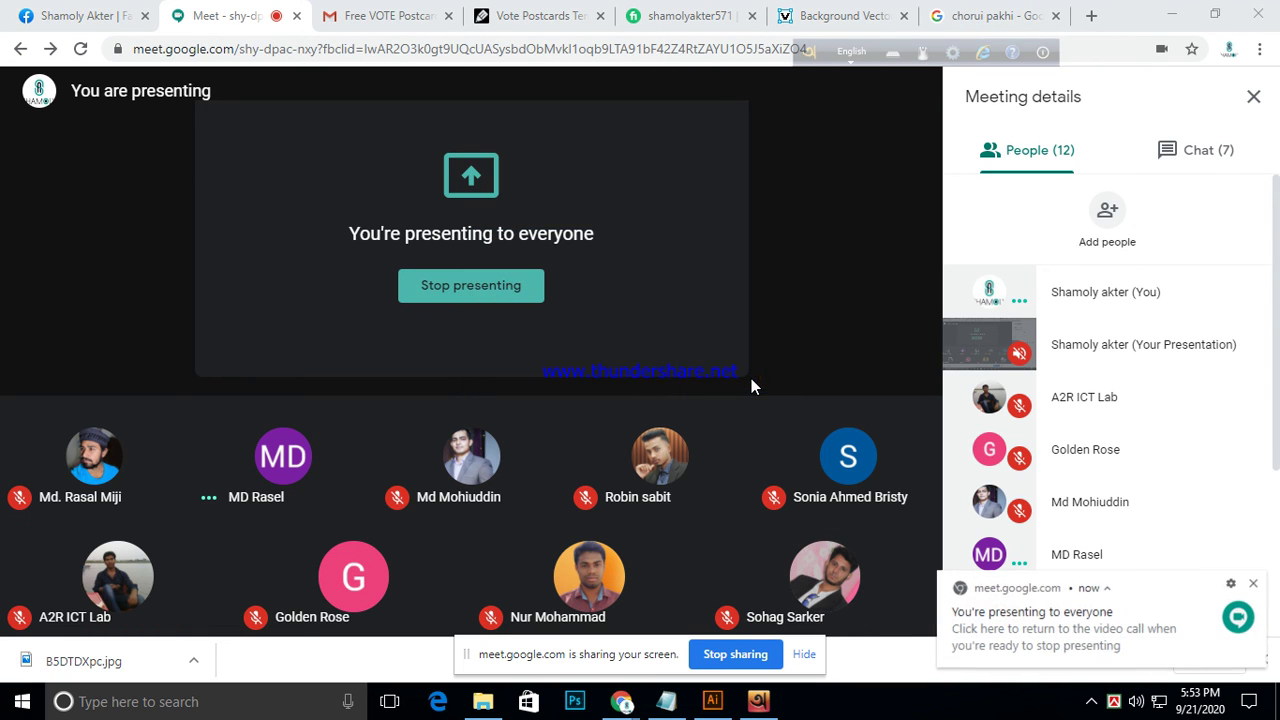
- Switch to the Facebook tab, search for "fiverr help bangladesh" and close the open group chat window
left_click(73, 15)
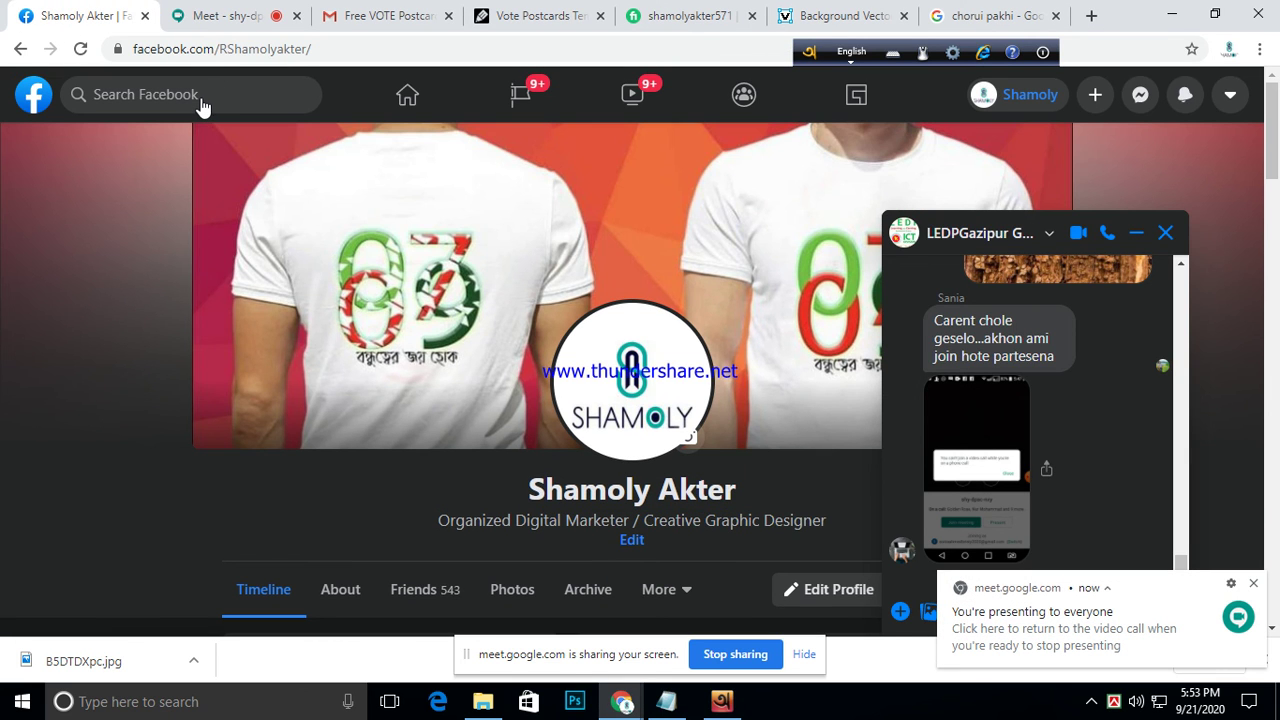
left_click(198, 97)
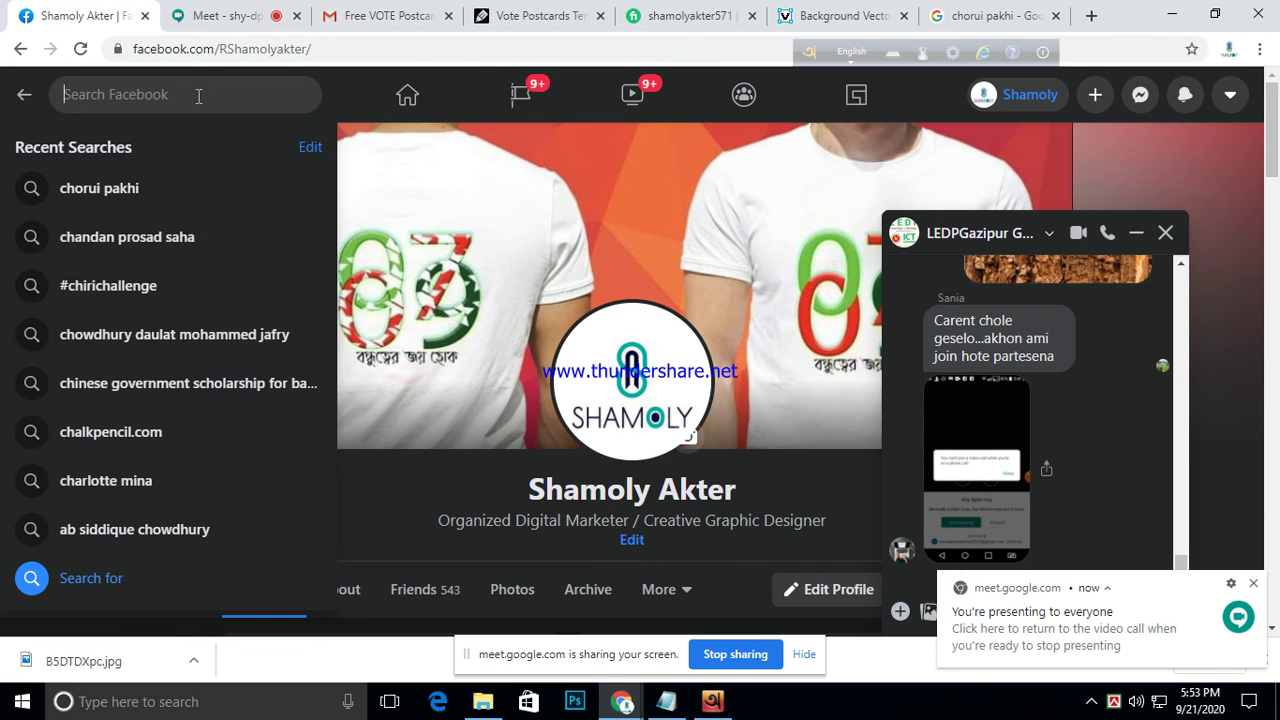
type("f")
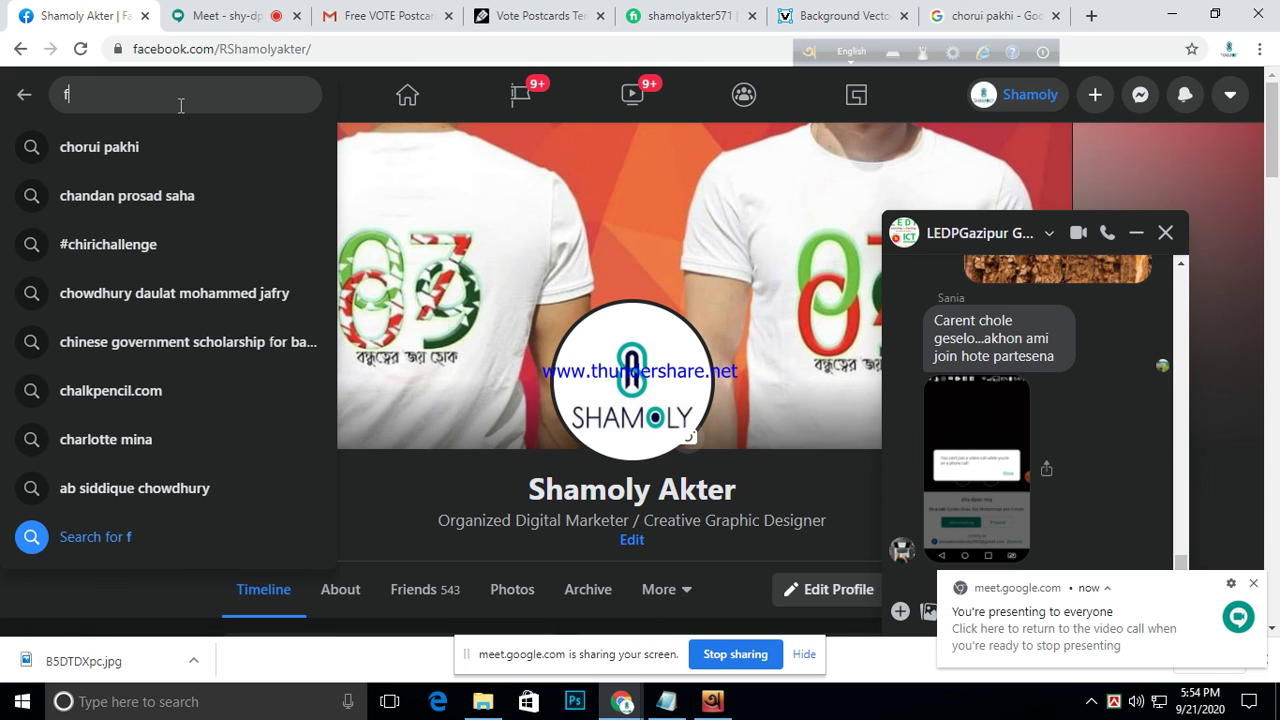
type("i")
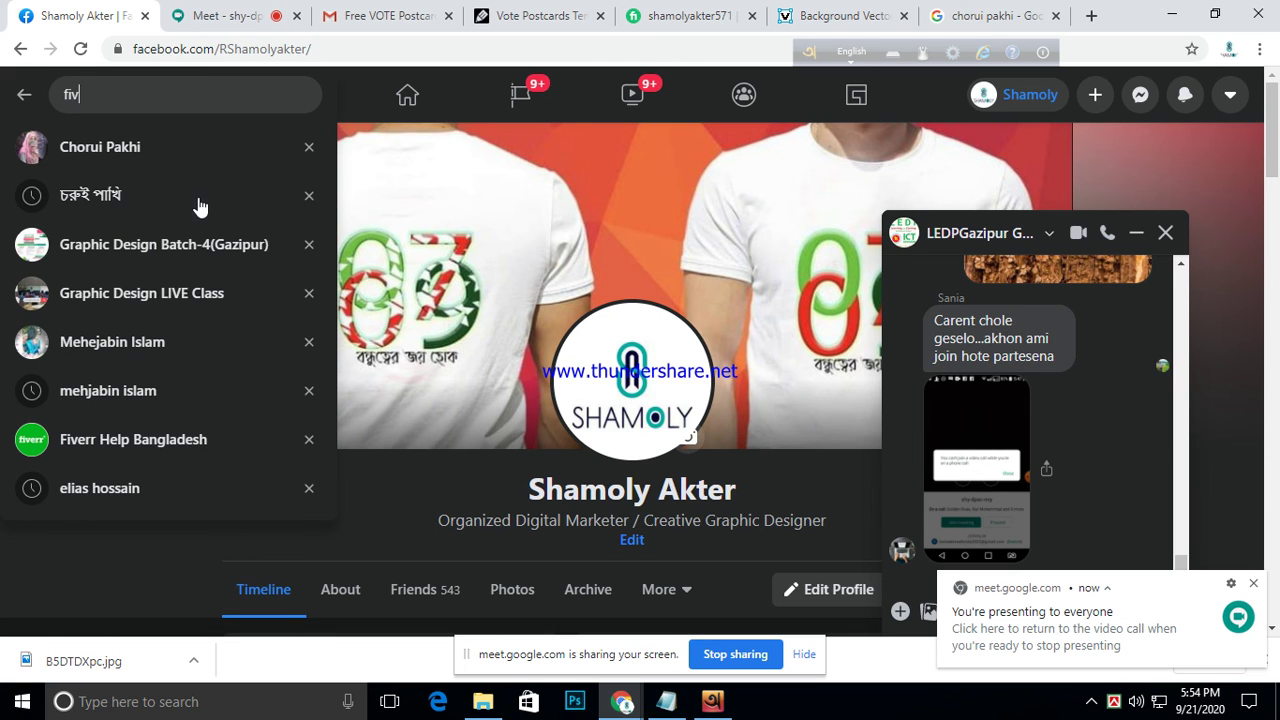
type("verr")
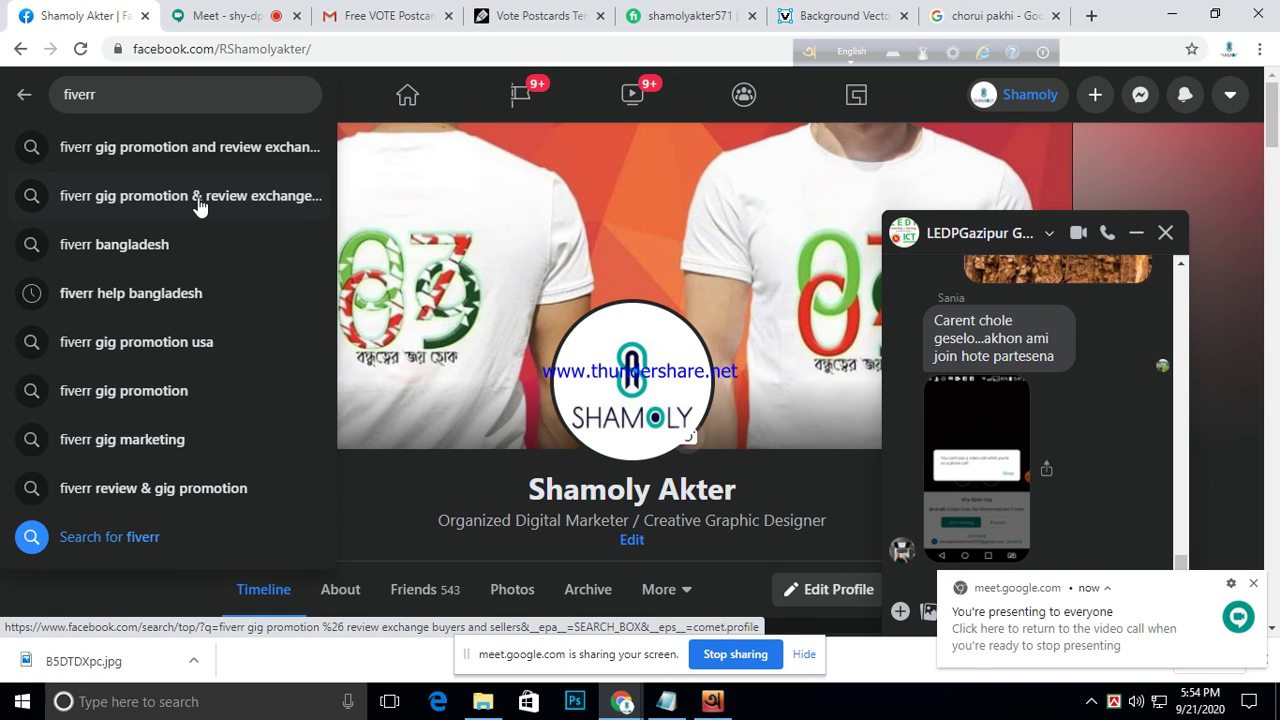
left_click(170, 294)
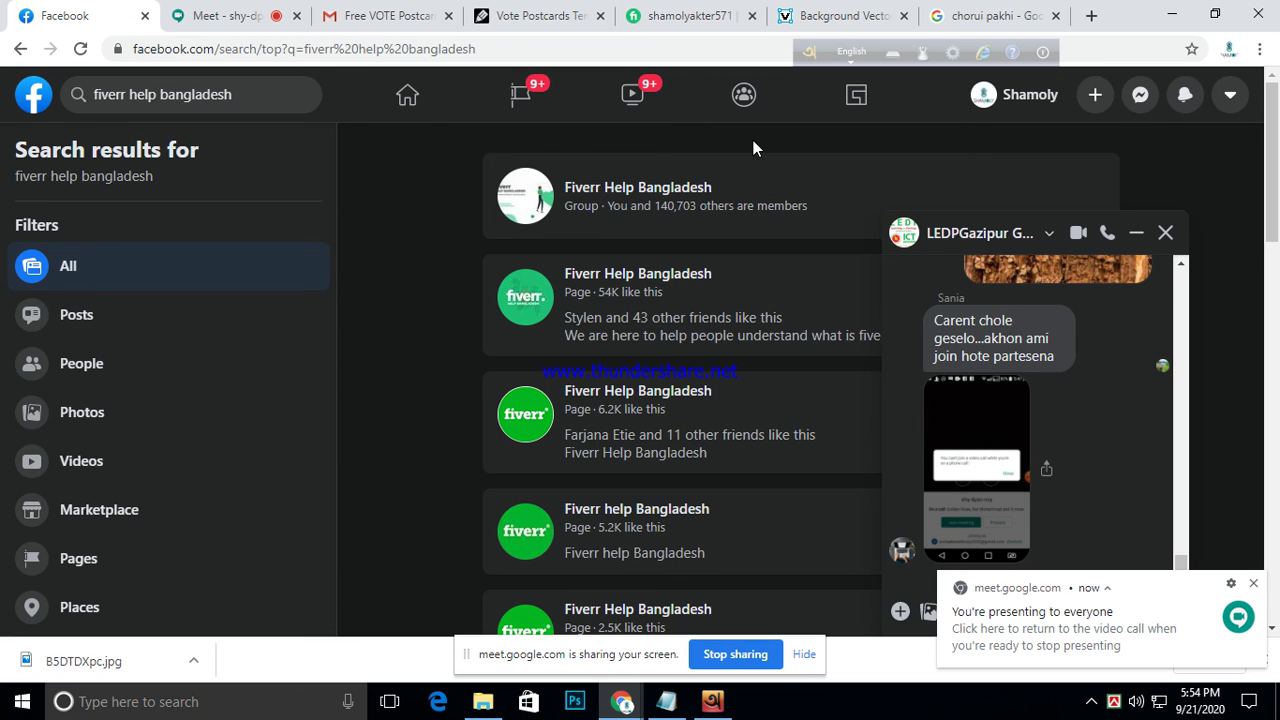
left_click(1164, 234)
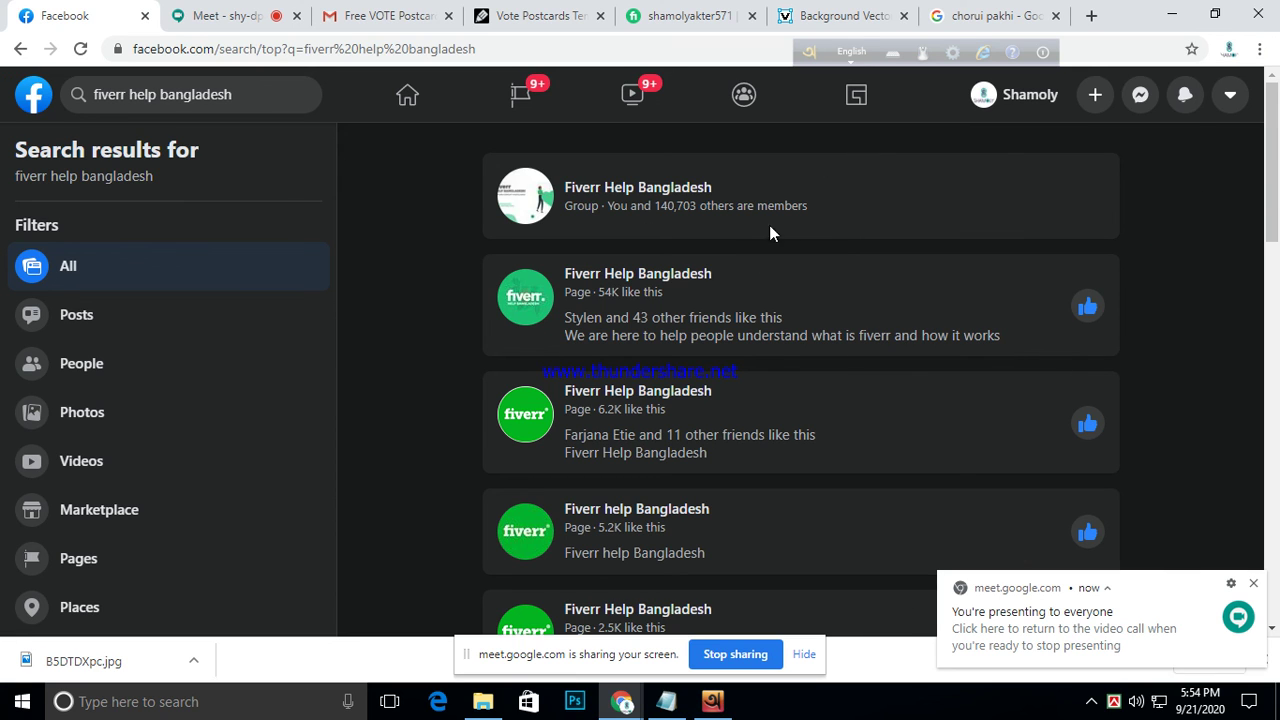
- From the search results, open the page of the entrepreneur behind the 18 Sep Fiverr live seminar post and view its cover photo
mouse_move(583, 193)
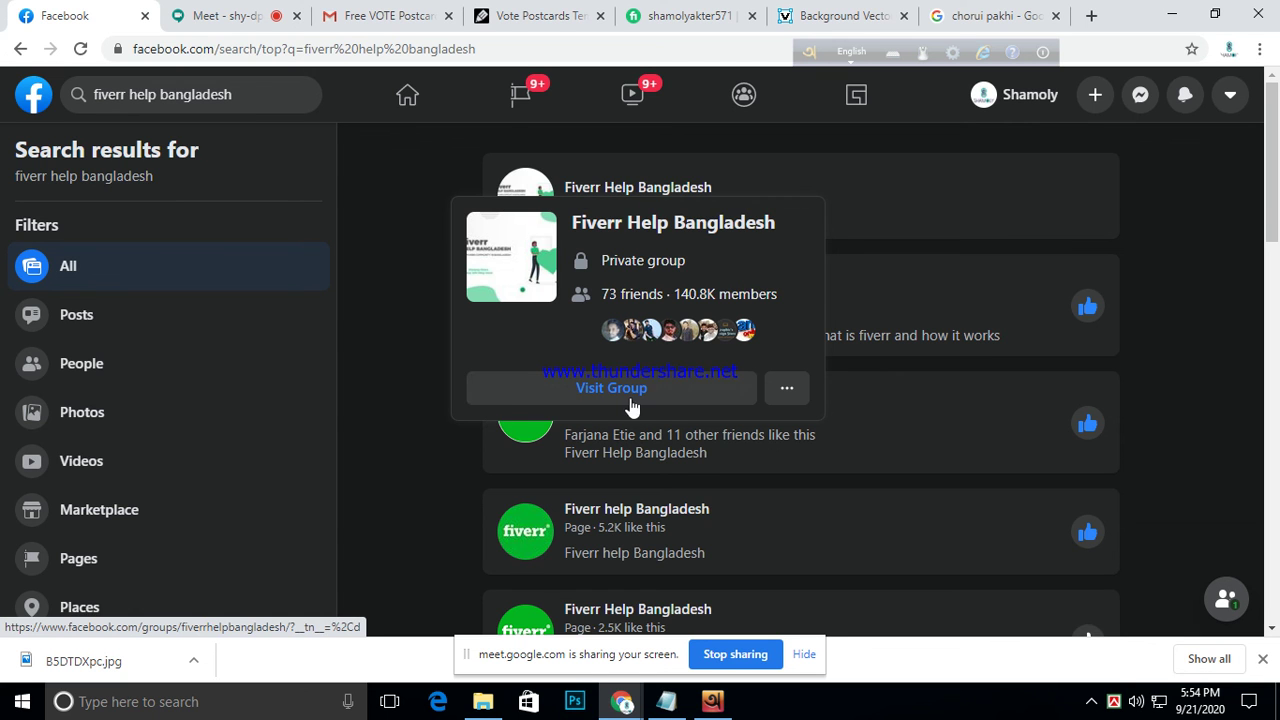
scroll(876, 434, "down", 5)
scroll(876, 440, "down", 2)
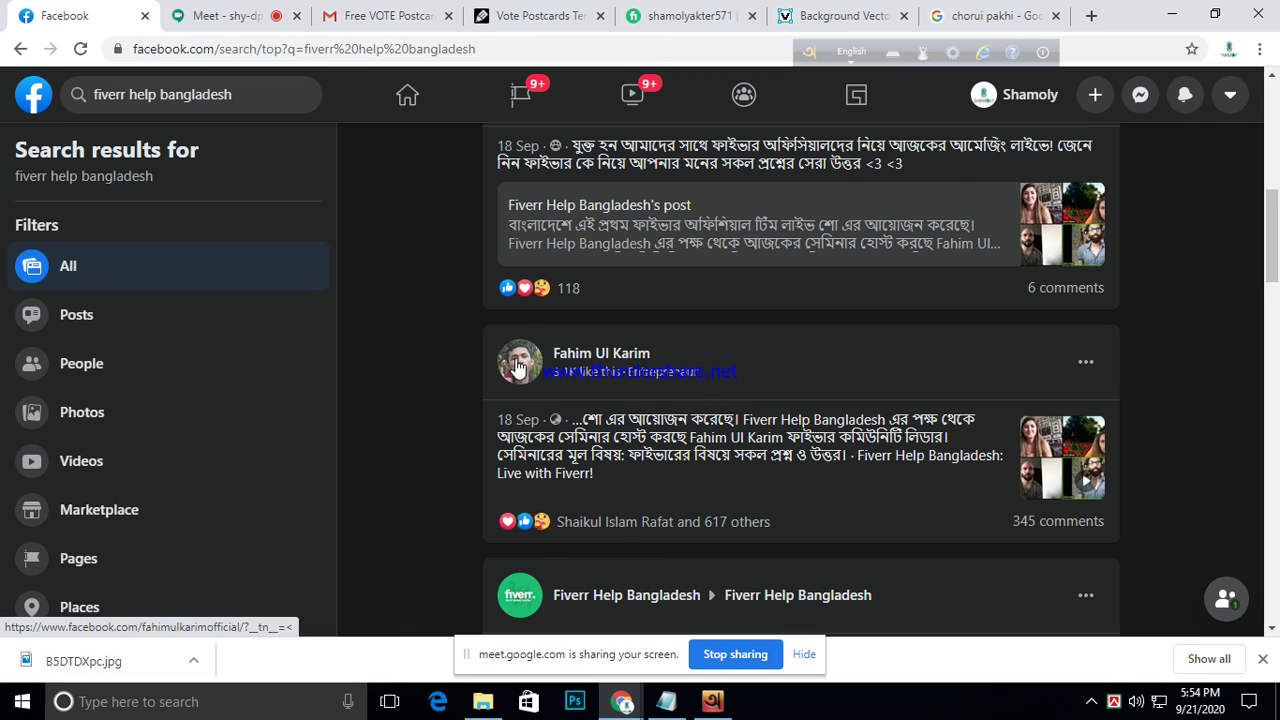
left_click(576, 358)
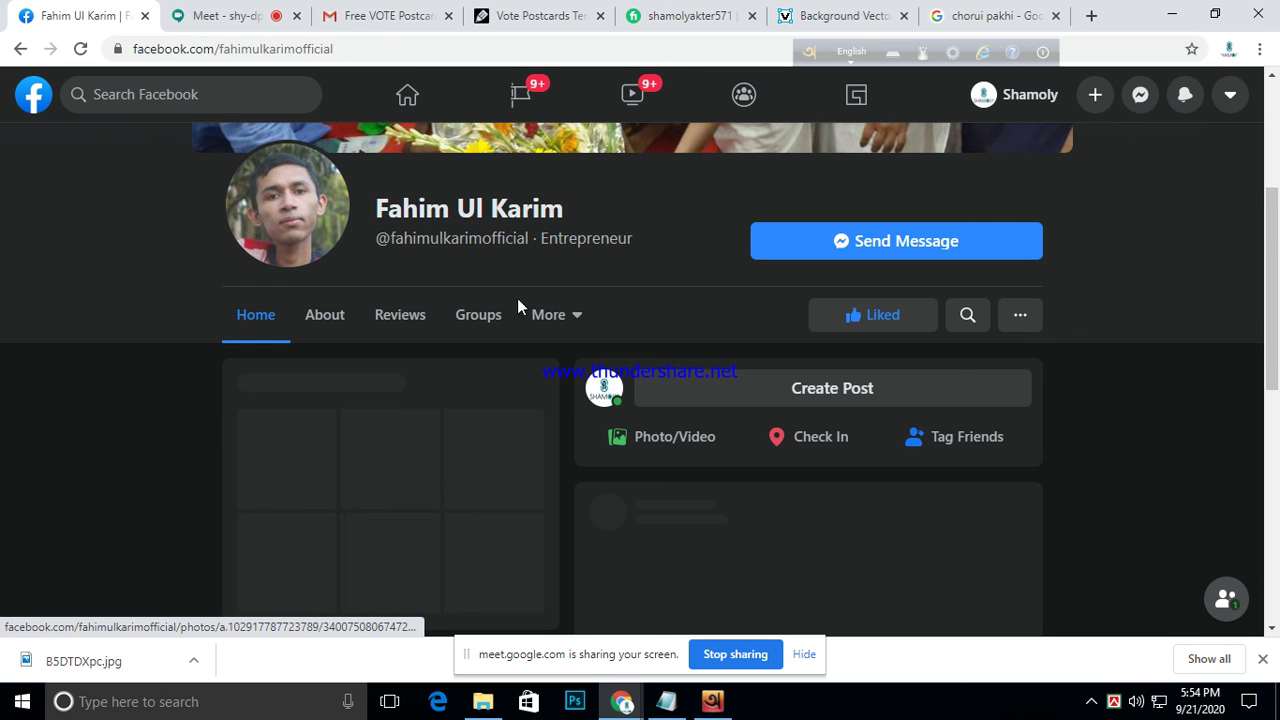
scroll(786, 416, "up", 3)
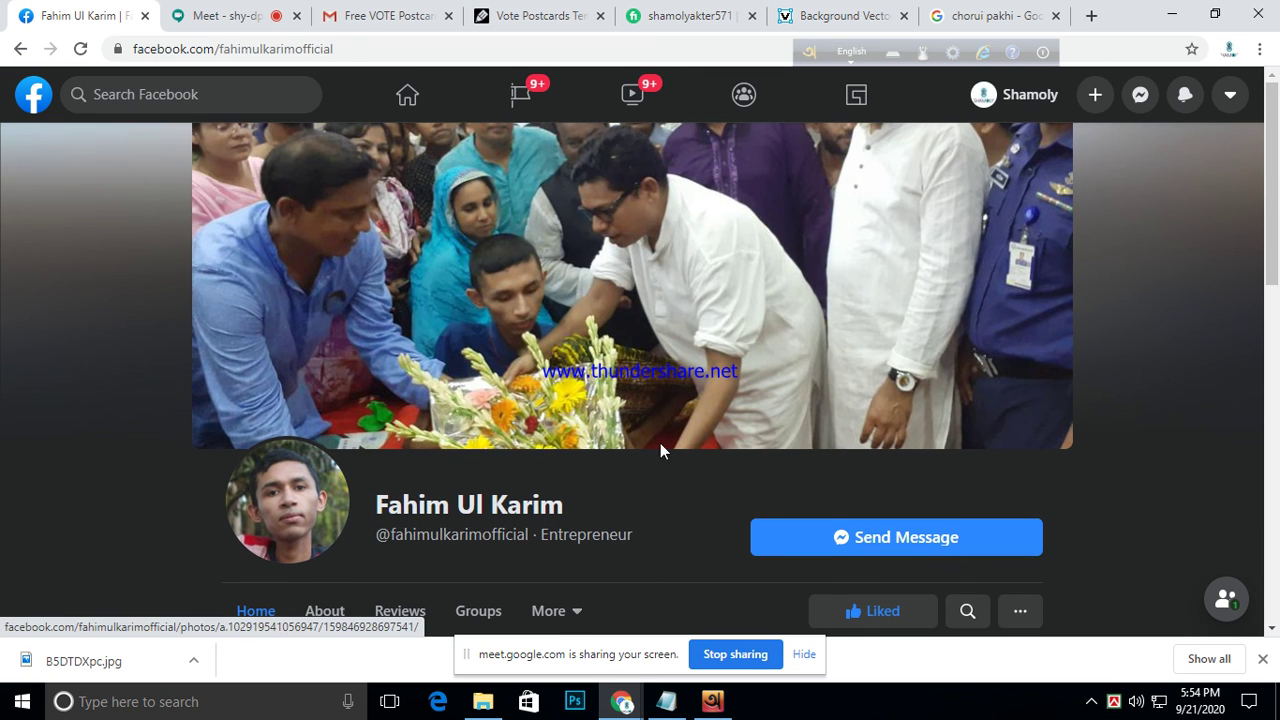